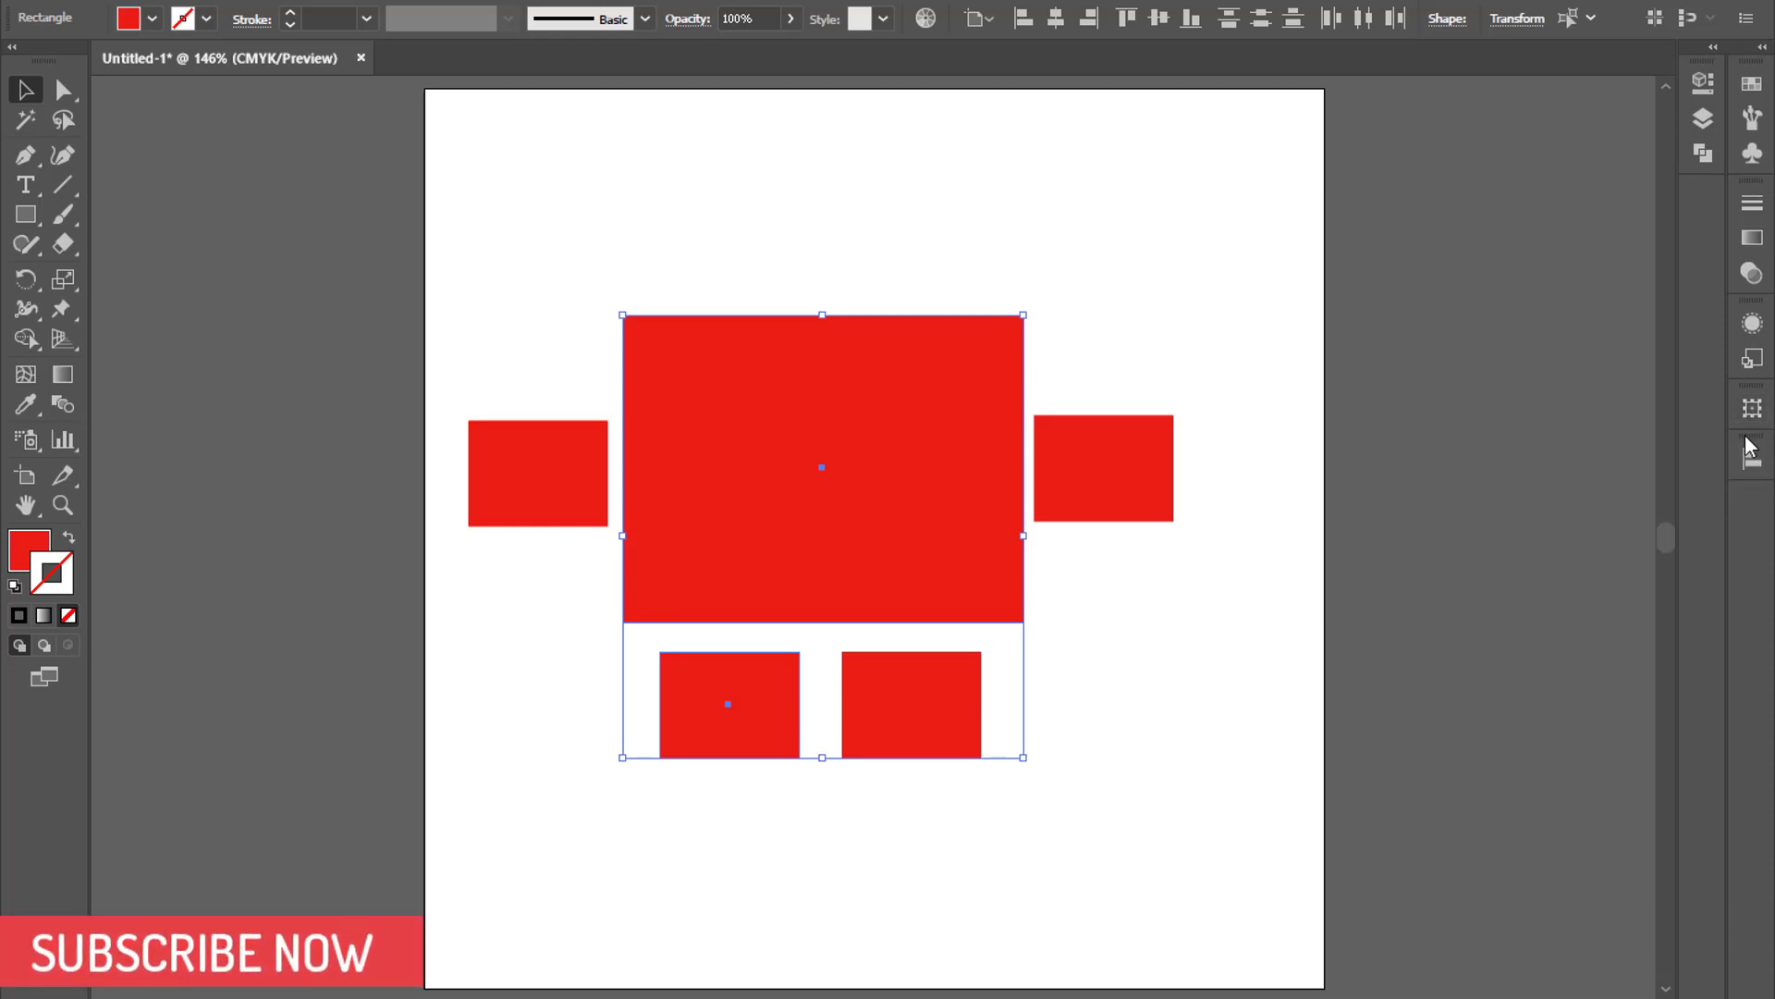
# Step: Undock the Align panel and close it
pyautogui.moveTo(1750, 449); pyautogui.dragTo(1468, 468)
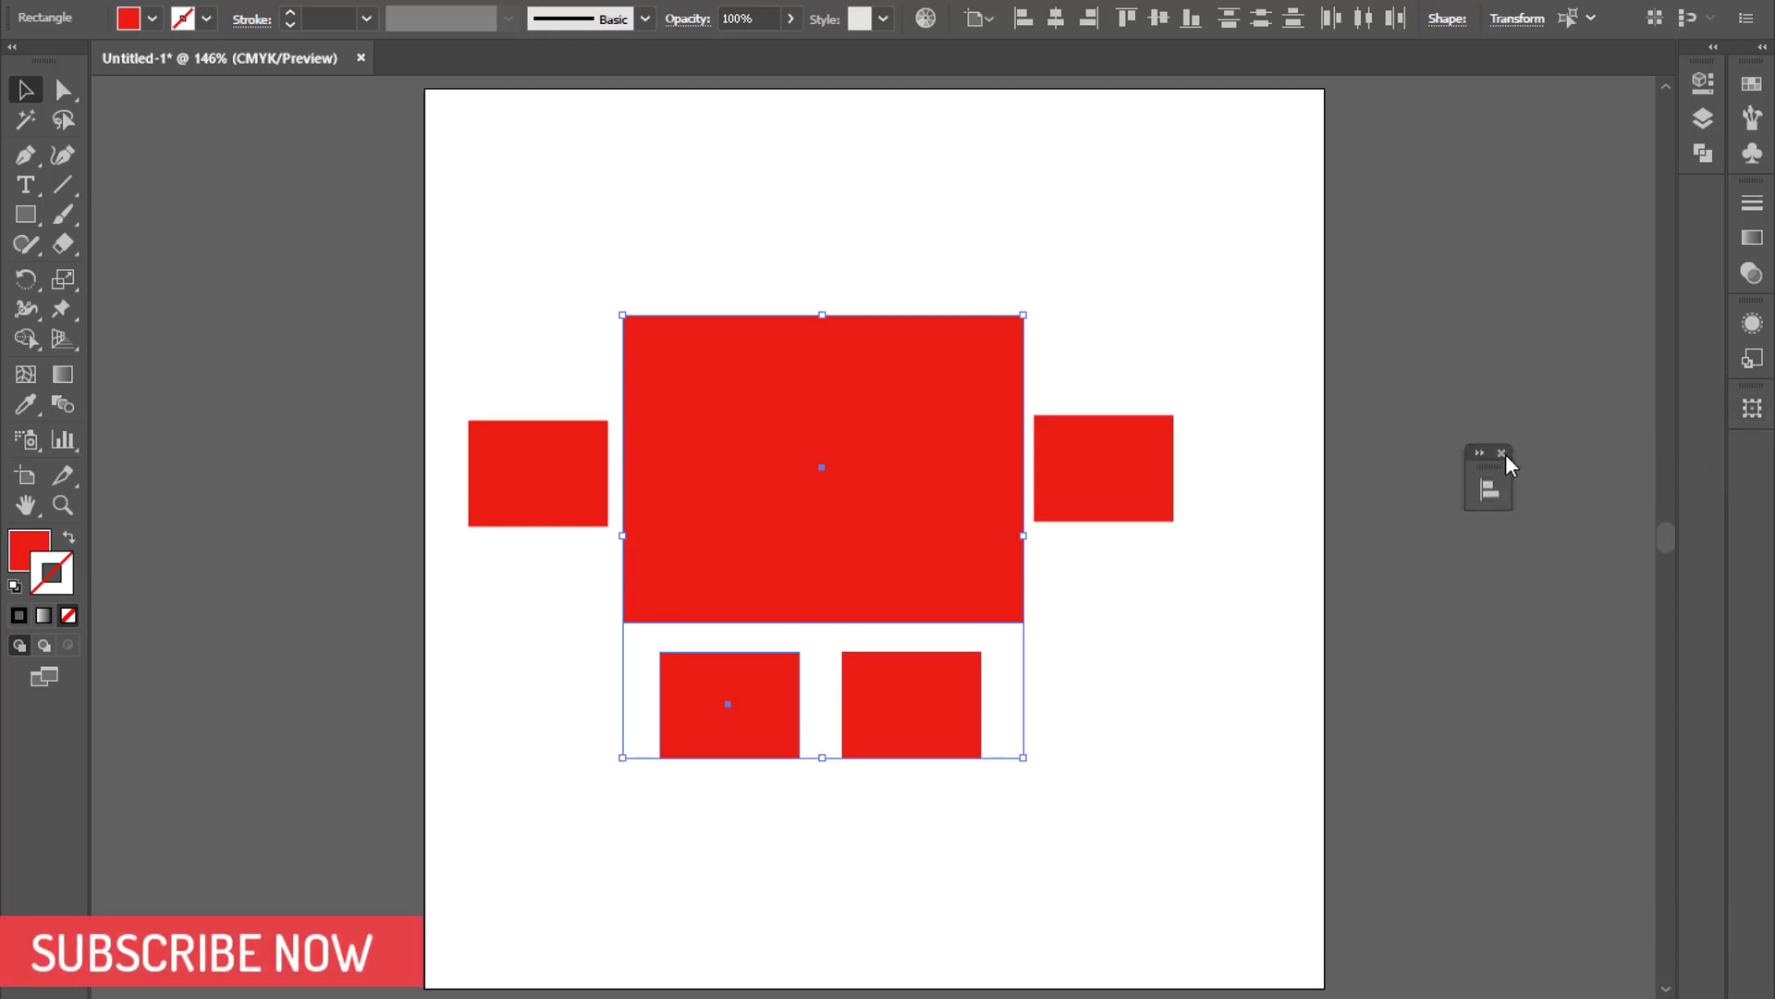
pyautogui.click(1504, 454)
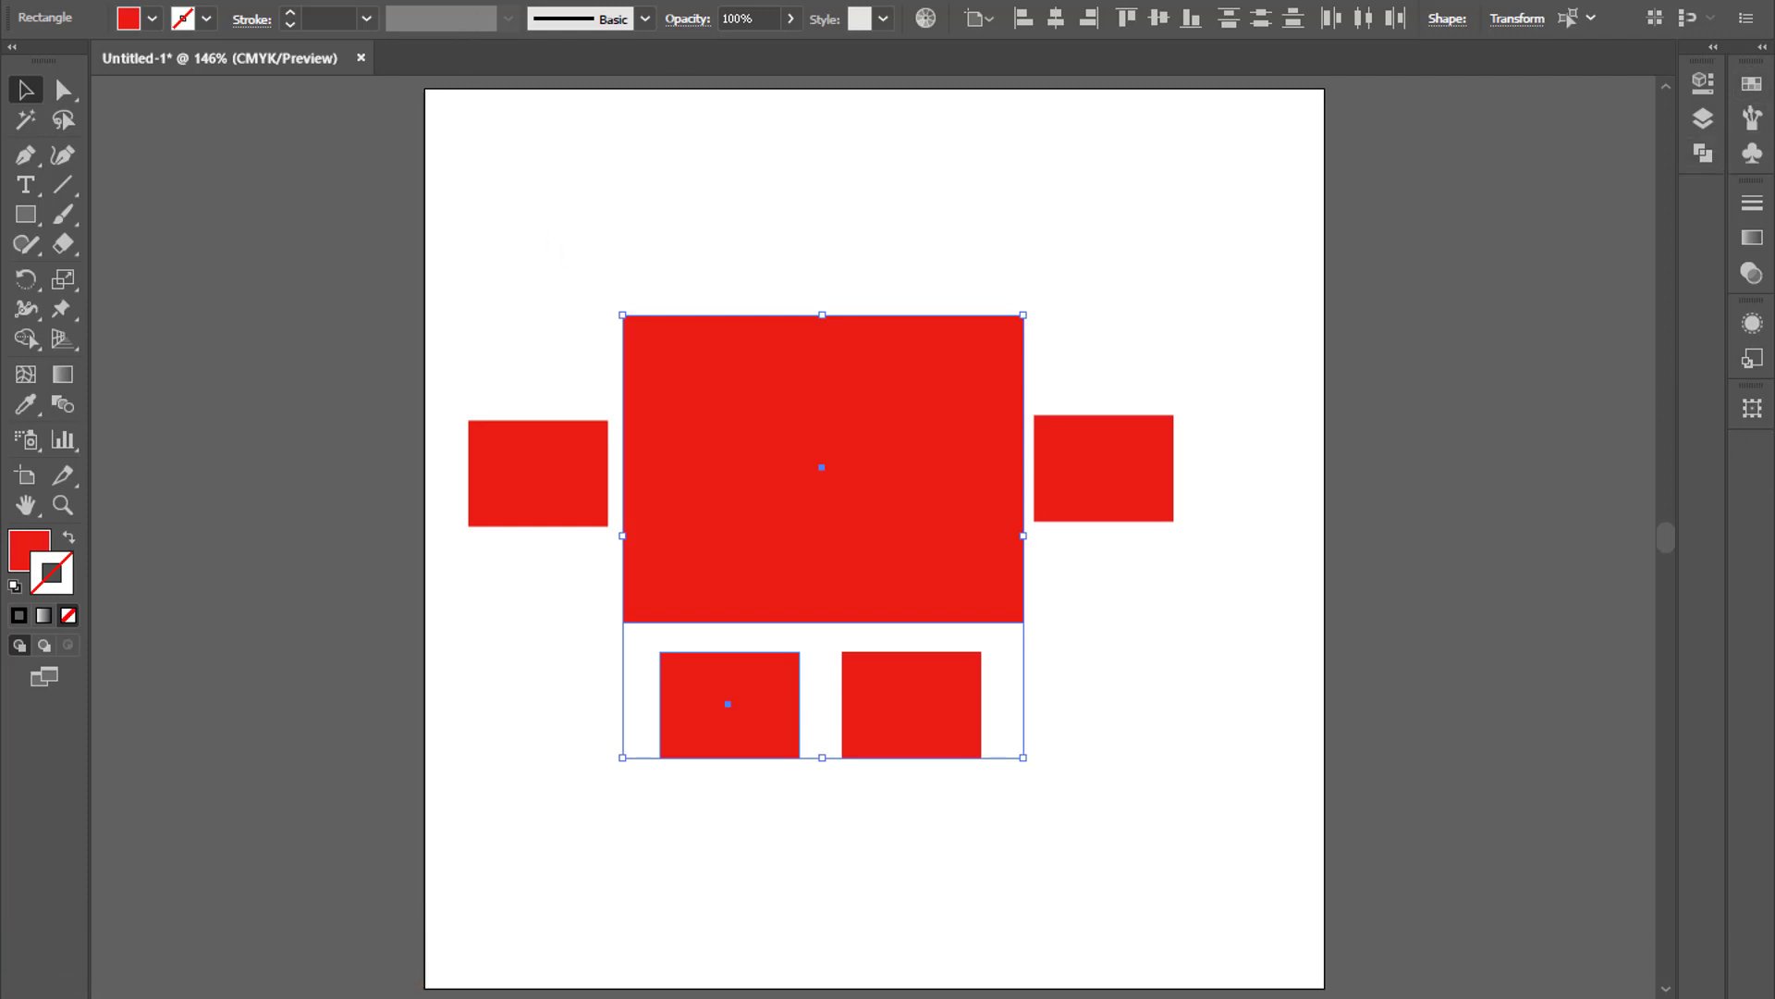
# Step: Reopen the Align panel and dock it with the other collapsed panels
pyautogui.click(520, 1)
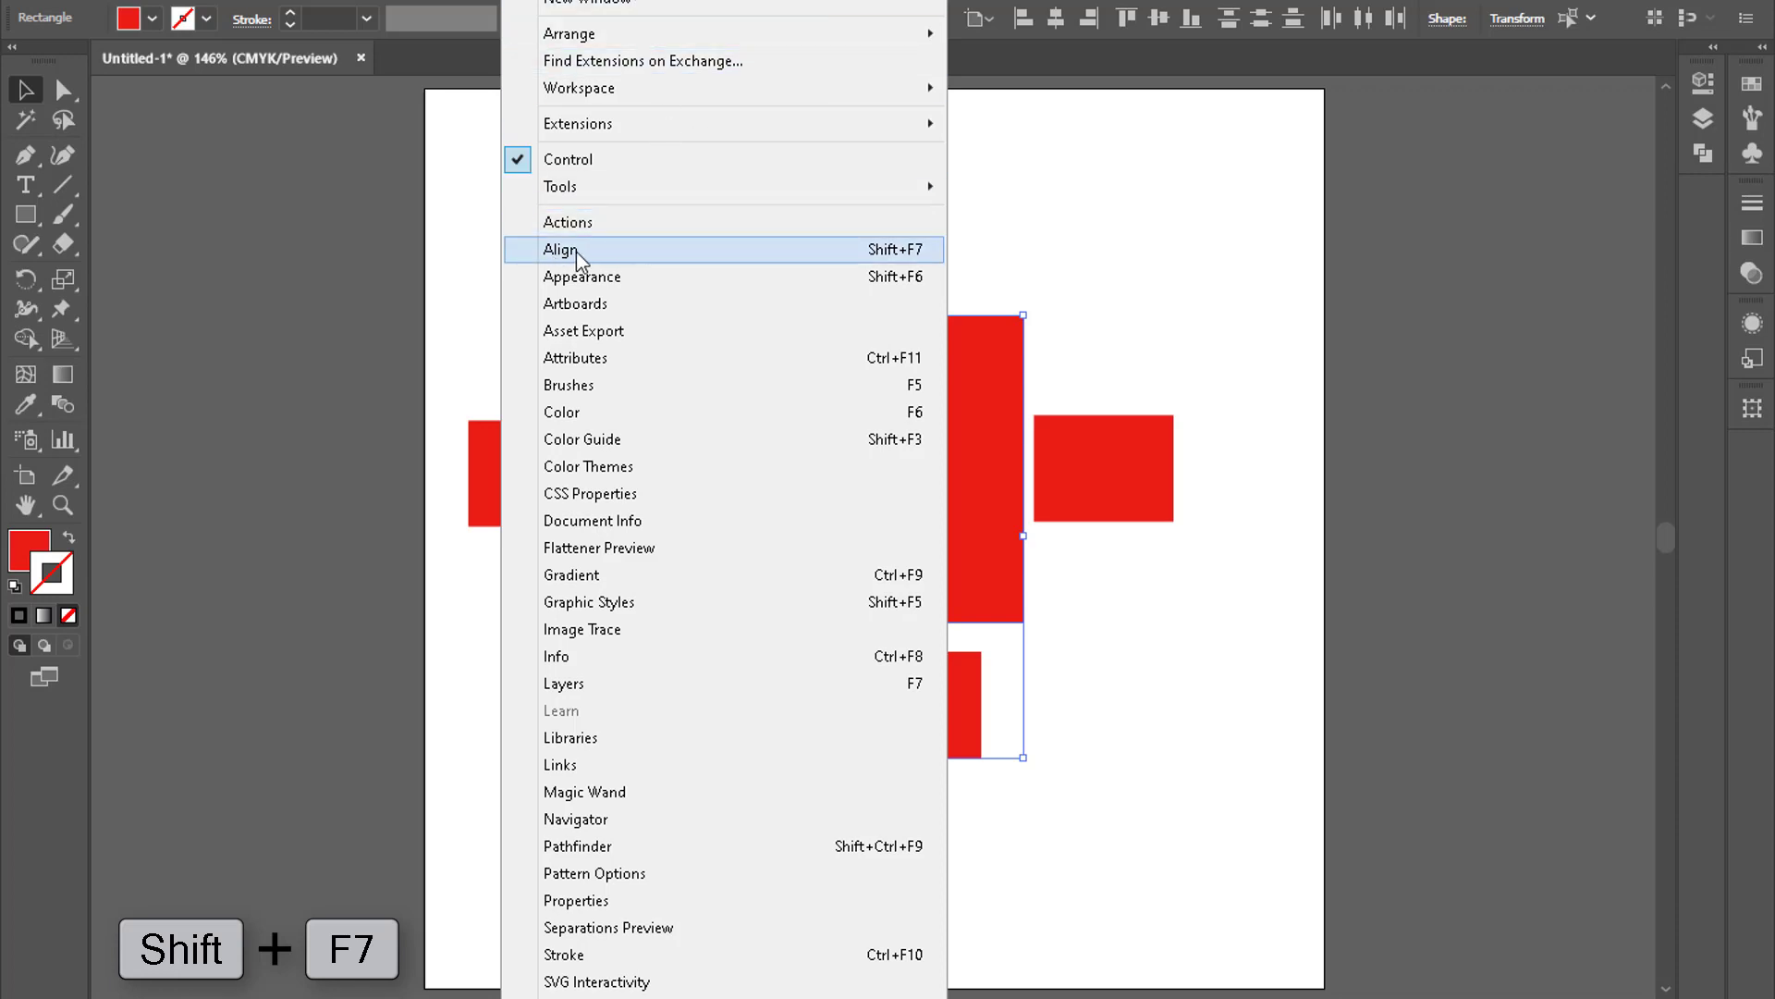
pyautogui.click(619, 253)
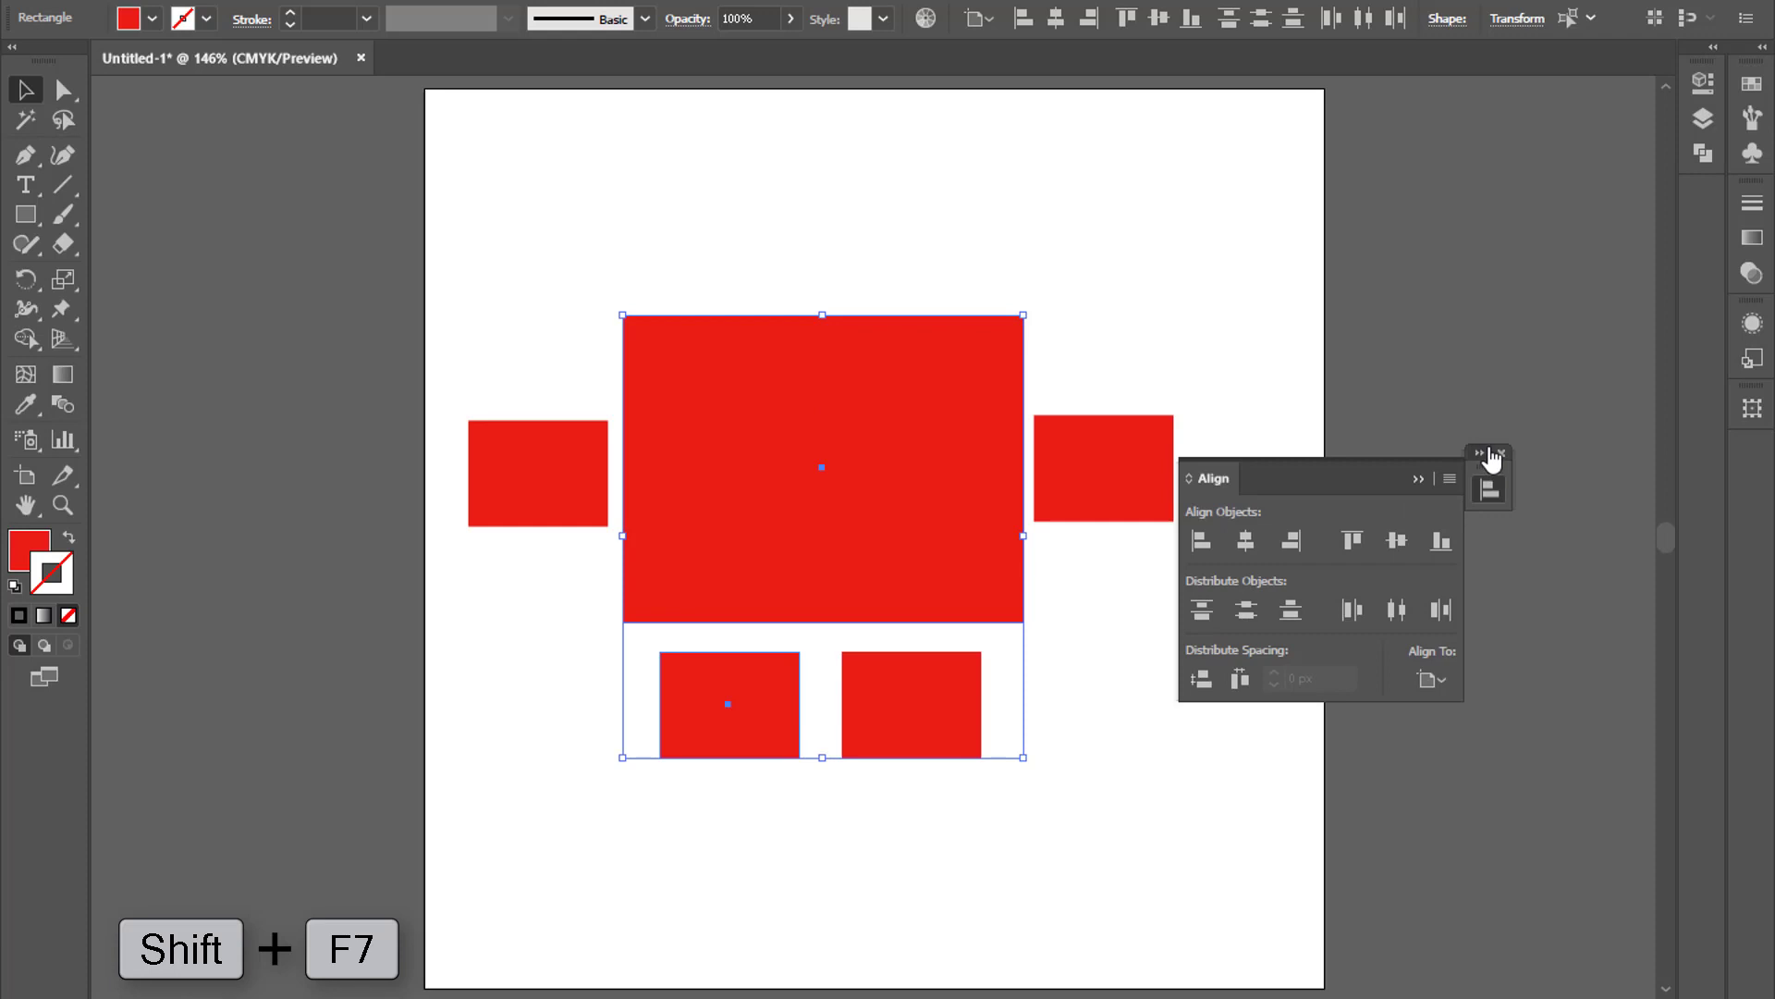
pyautogui.moveTo(1489, 462); pyautogui.dragTo(1753, 460)
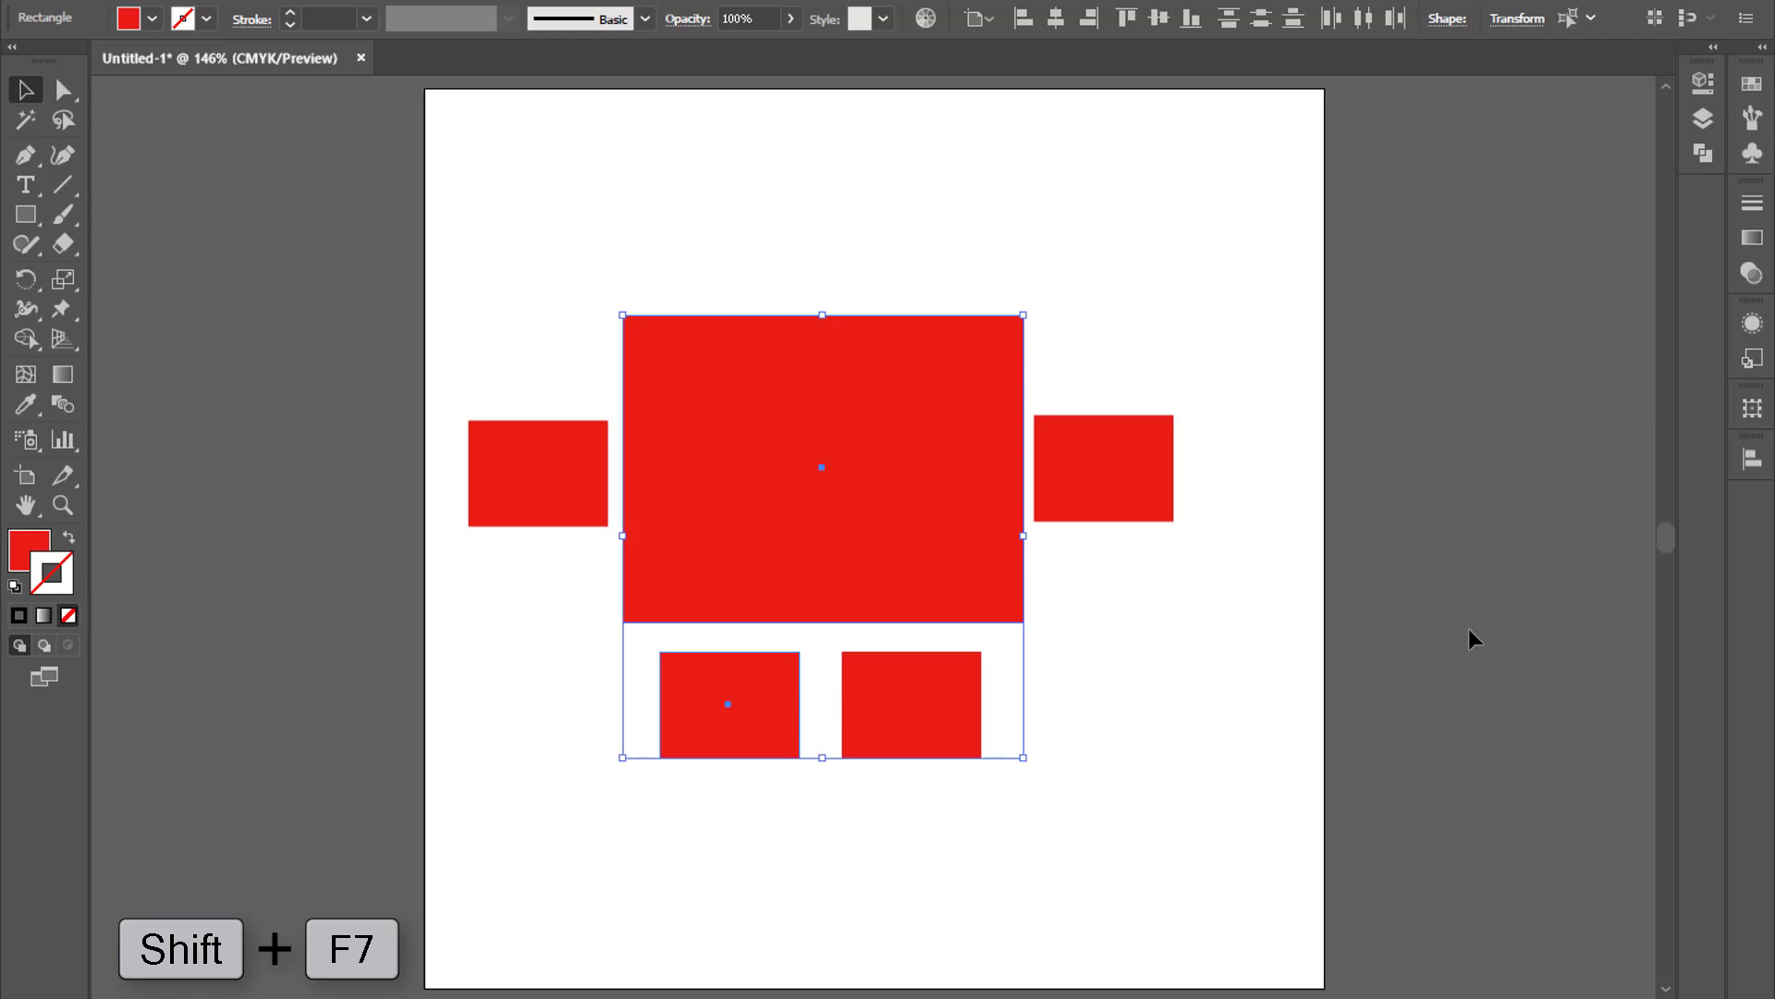
# Step: Toggle the Align panel on and off several times and leave it collapsed
pyautogui.hotkey('shift', 'F7')
pyautogui.hotkey('shift', 'F7')
pyautogui.hotkey('shift', 'F7')
pyautogui.hotkey('shift', 'F7')
pyautogui.hotkey('shift', 'F7')
pyautogui.hotkey('shift', 'F7')
pyautogui.hotkey('shift', 'F7')
pyautogui.hotkey('shift', 'F7')
pyautogui.hotkey('shift', 'F7')
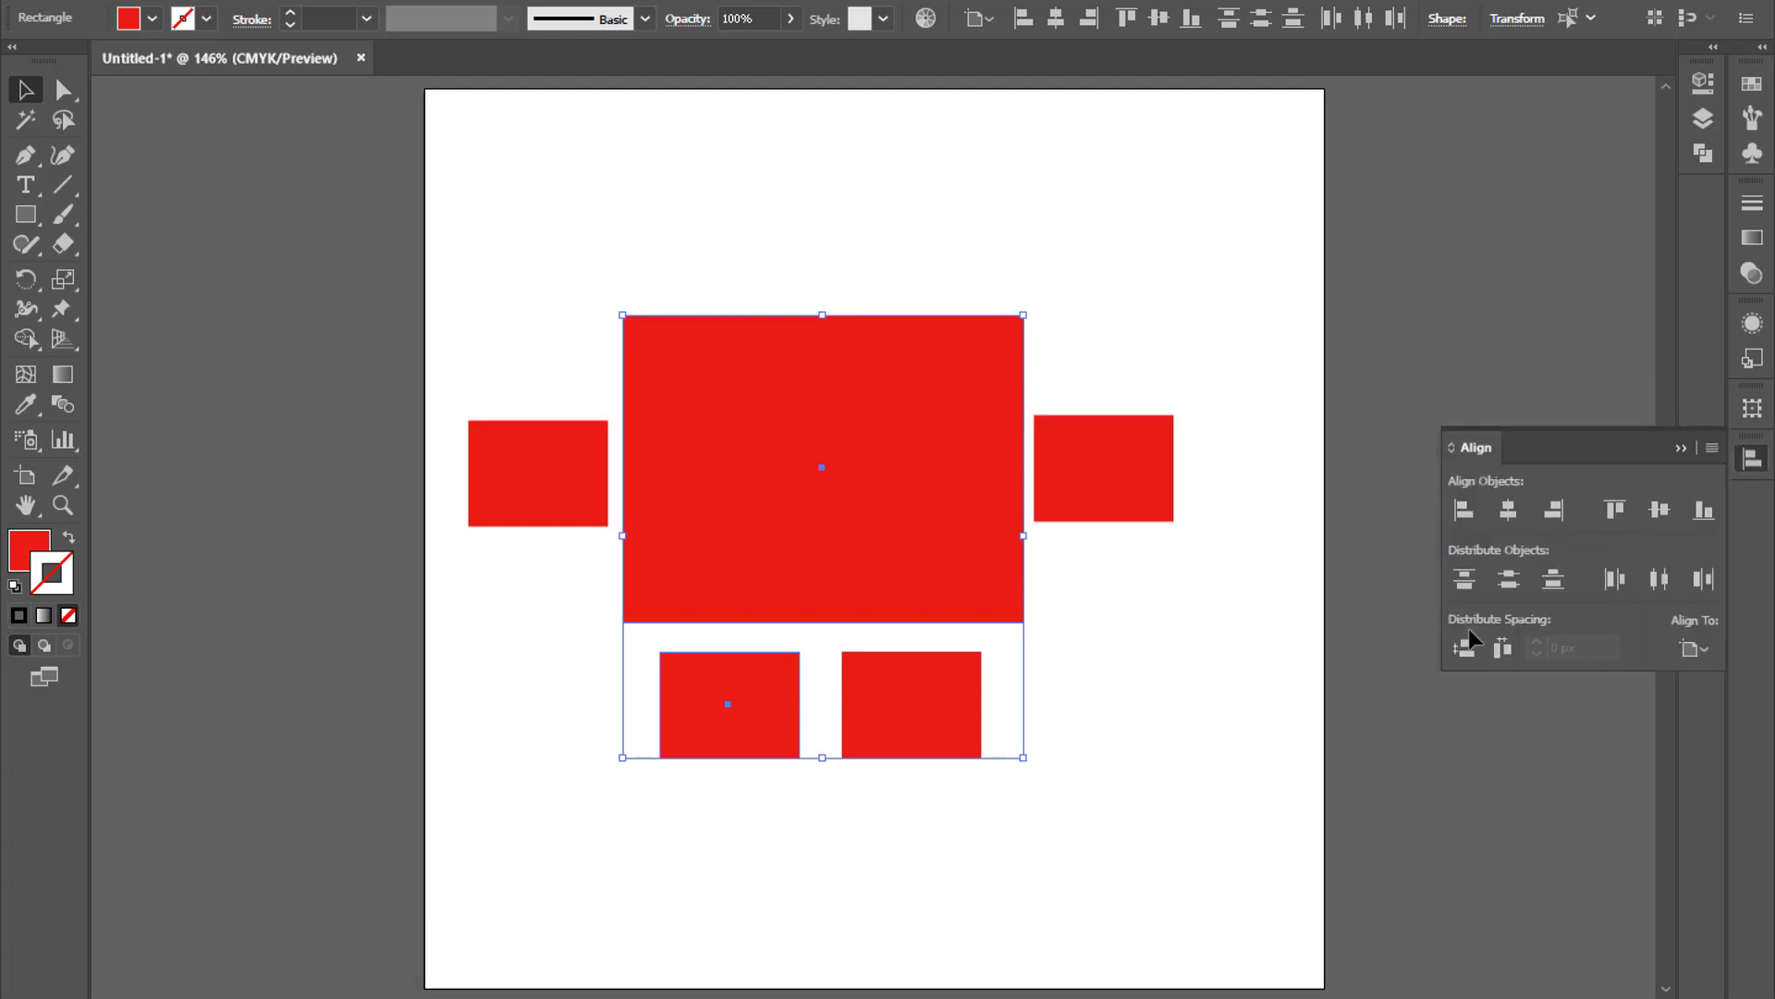
pyautogui.click(1680, 448)
# Step: Select the large rectangle together with the small rectangle below its left half, and expand the Align panel
pyautogui.click(1161, 745)
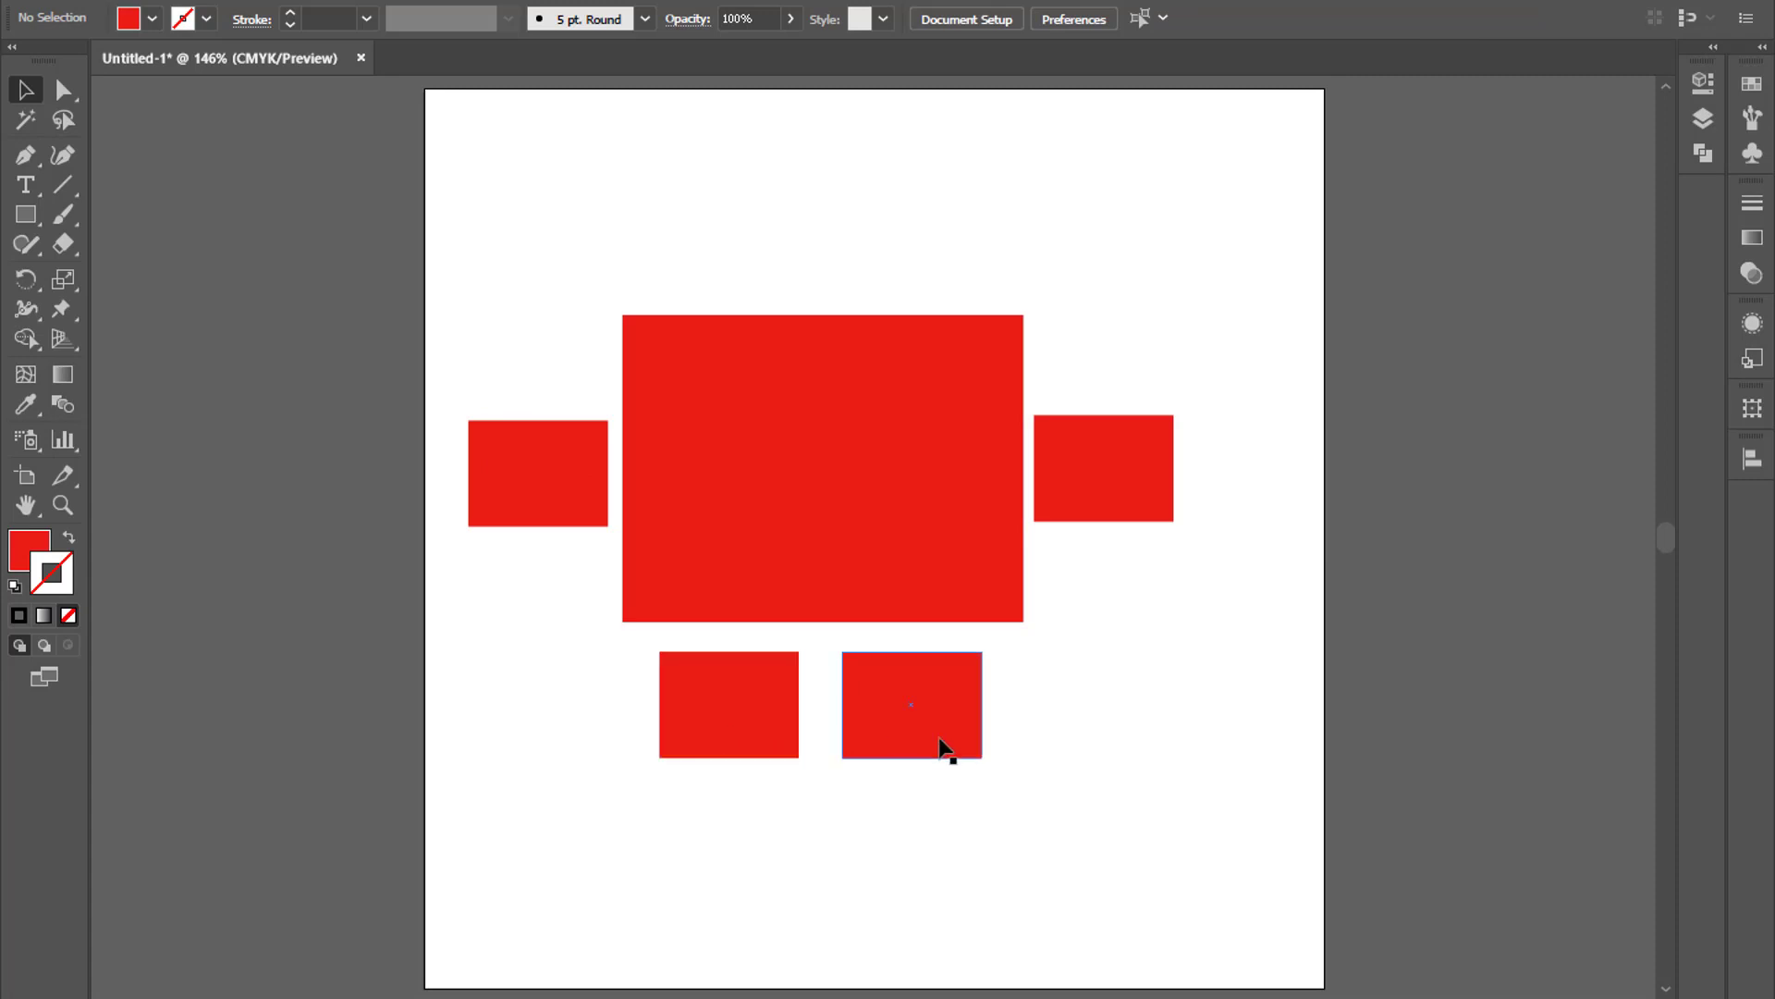
pyautogui.click(728, 750)
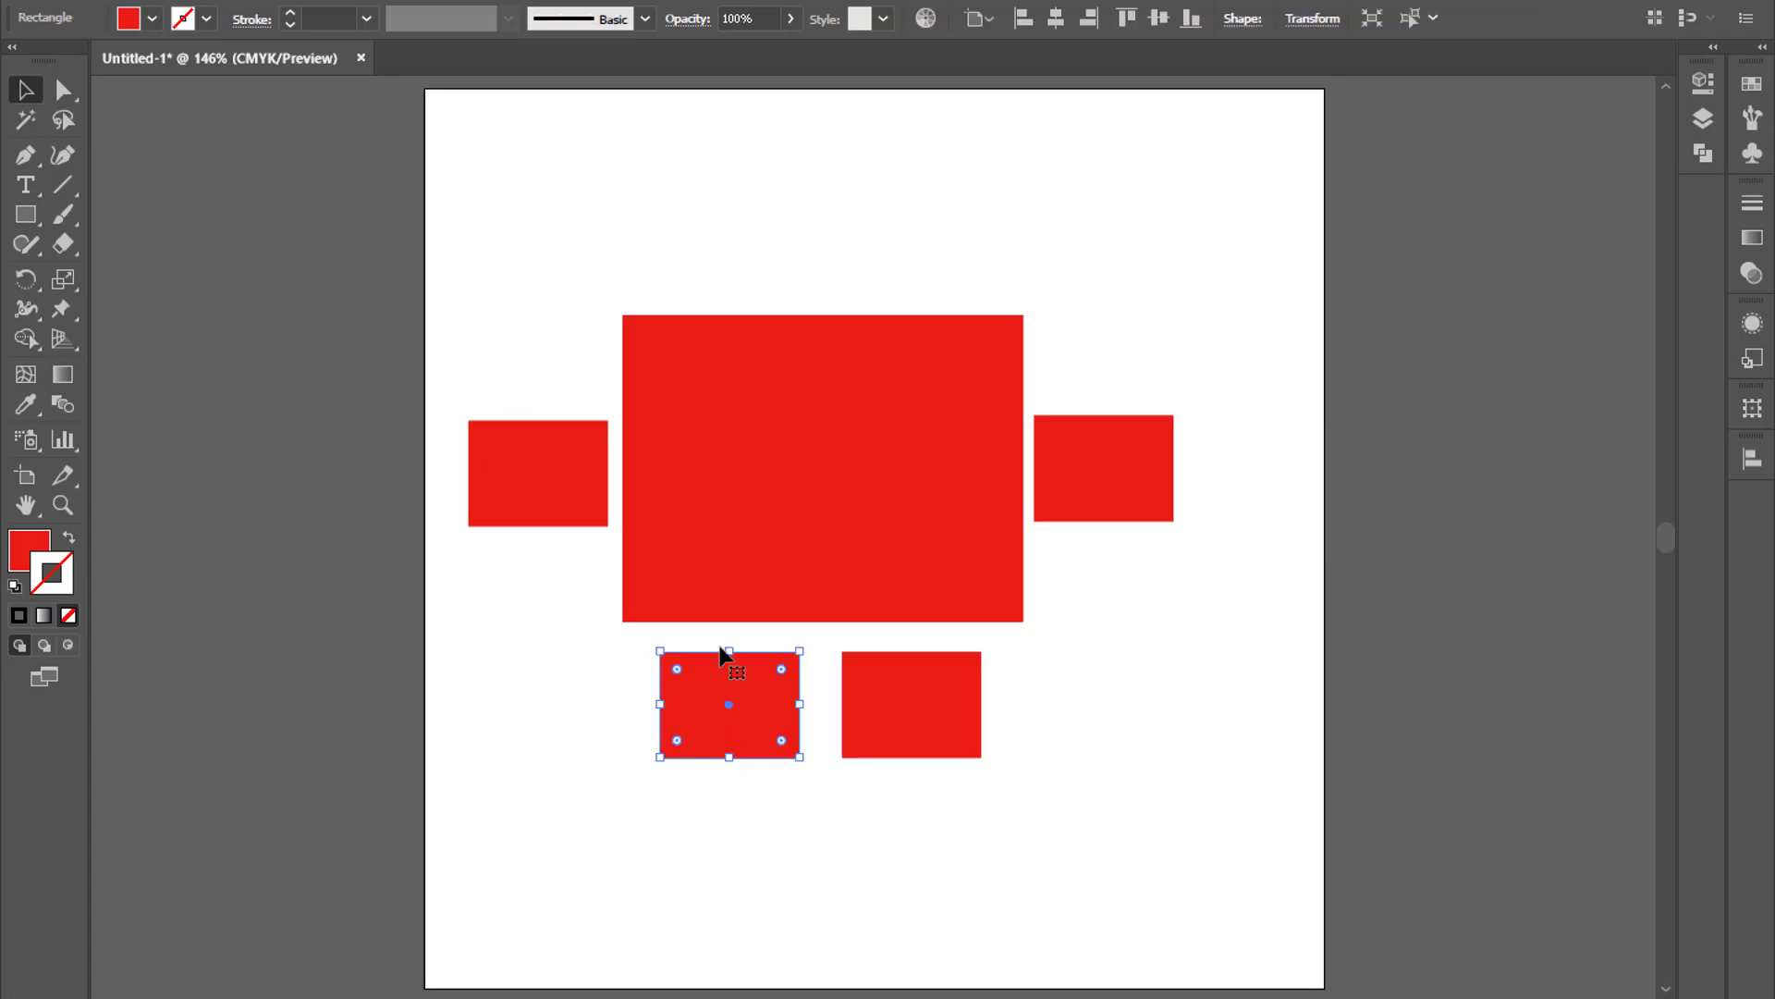
pyautogui.click(711, 483)
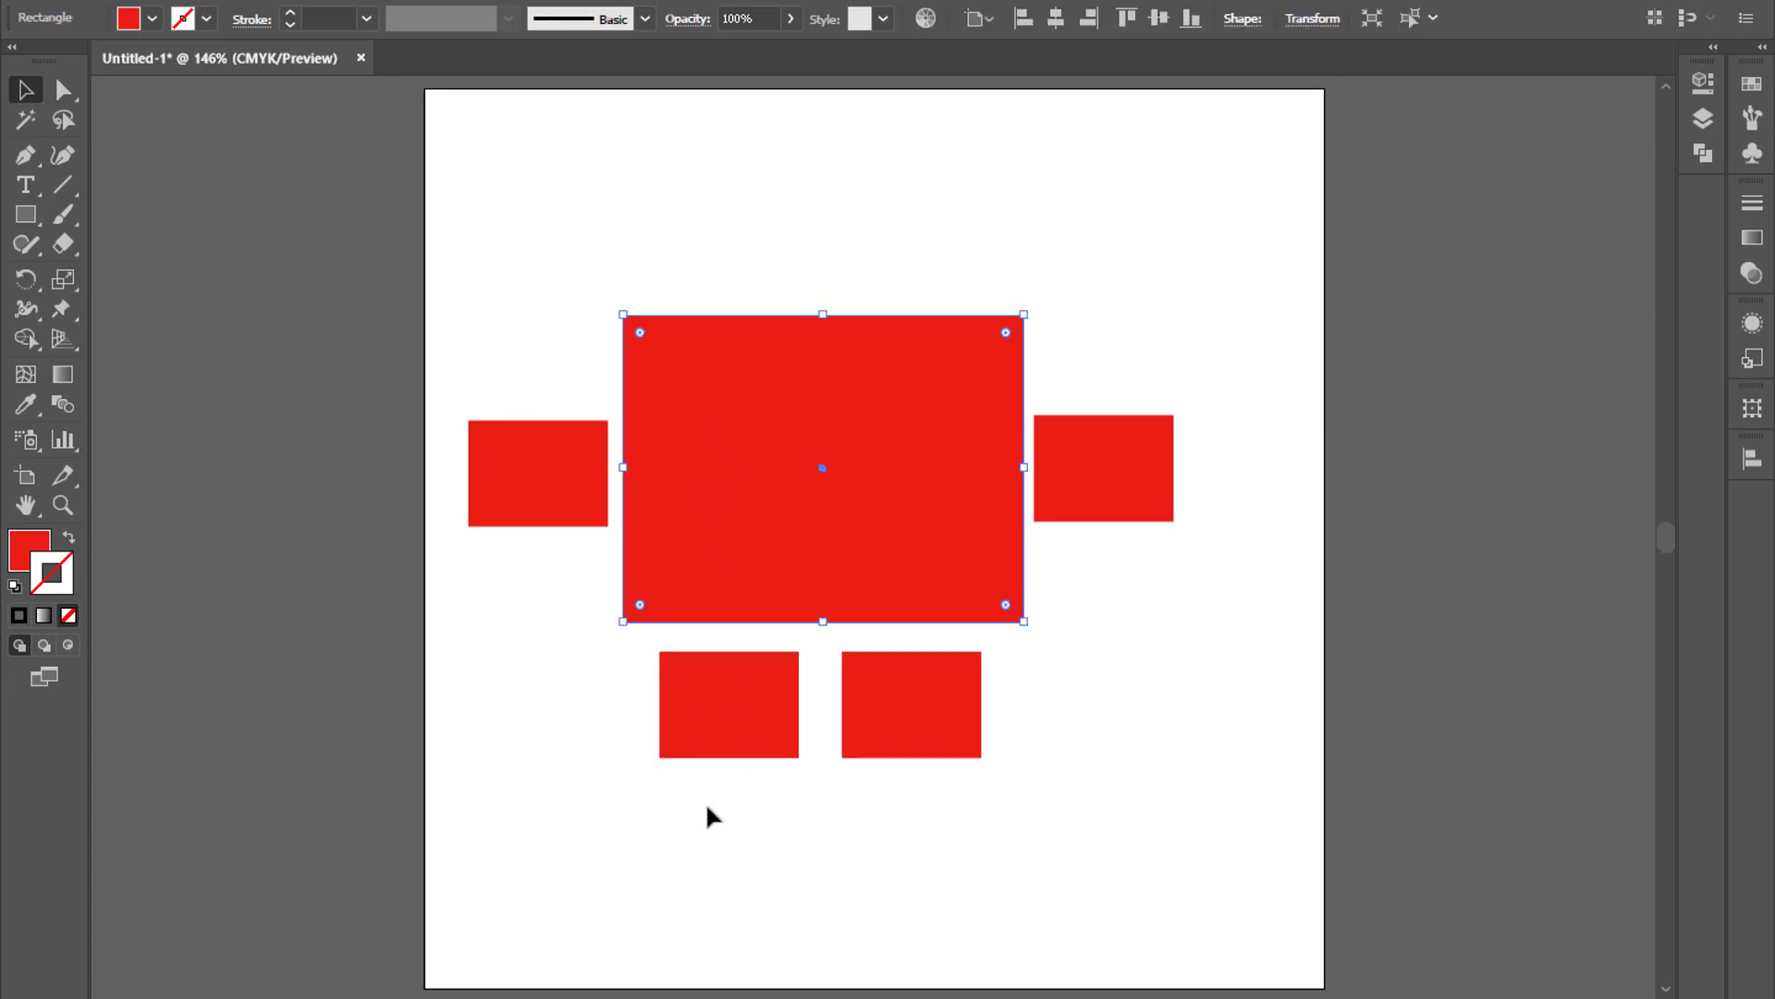
pyautogui.moveTo(706, 821); pyautogui.dragTo(683, 480)
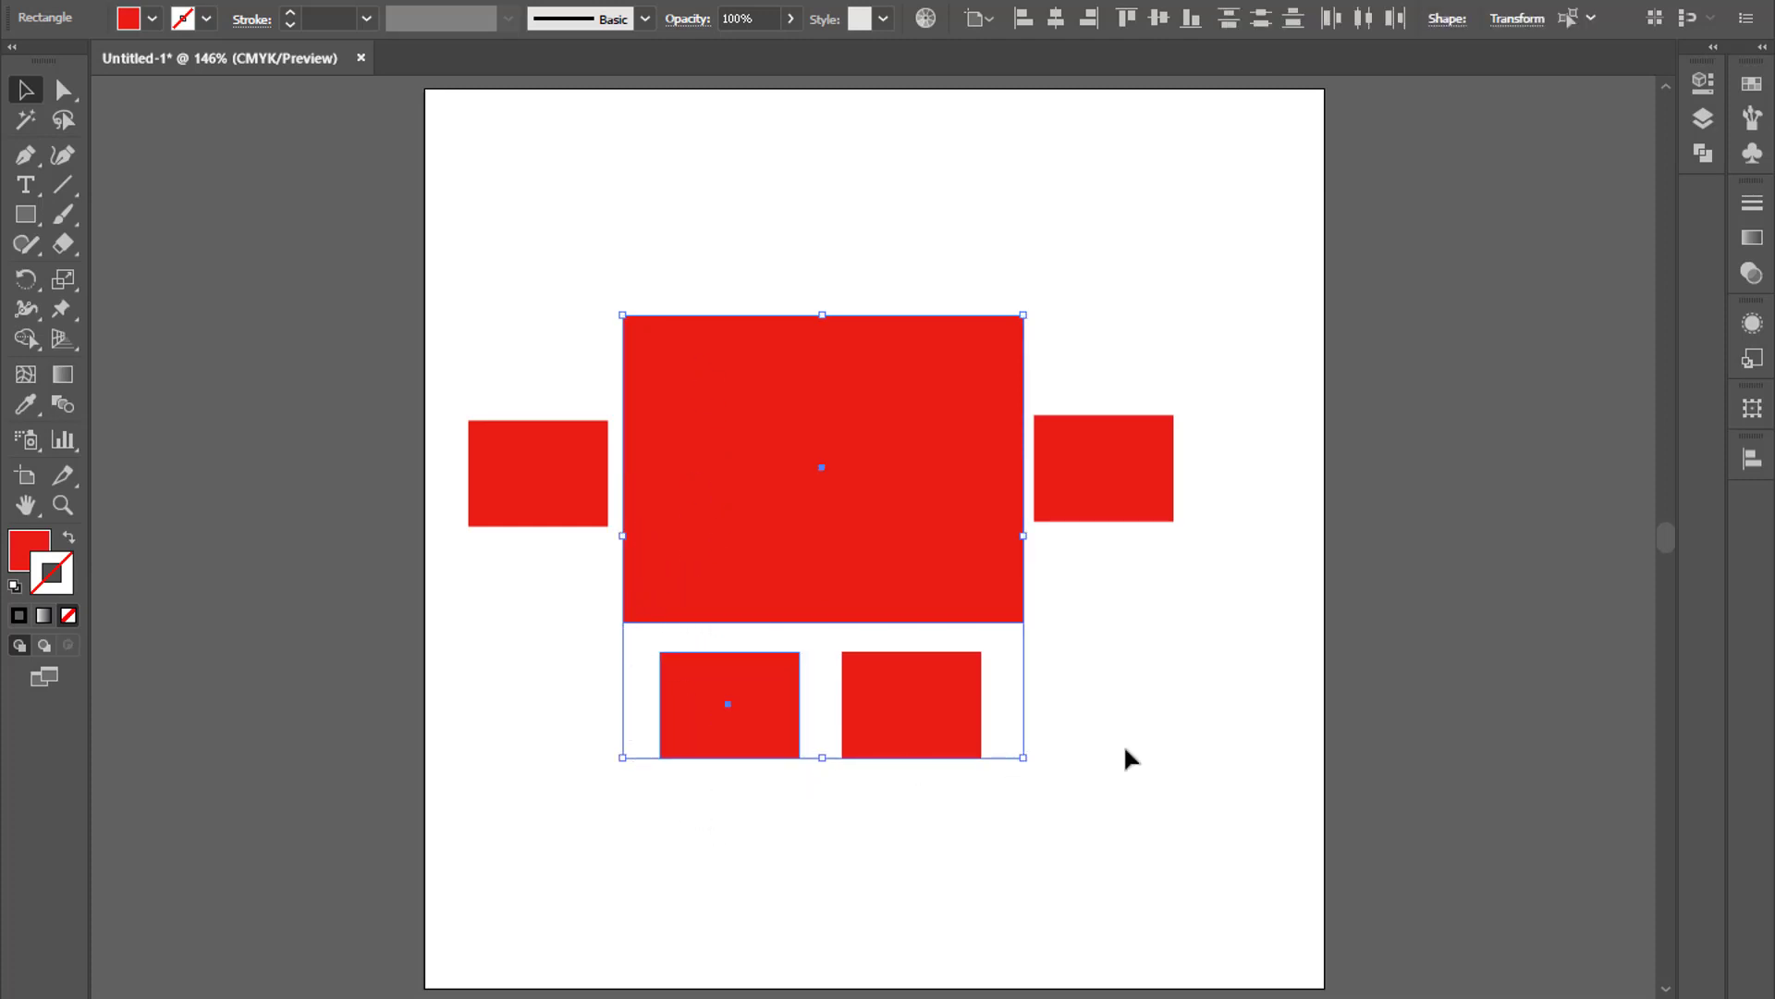
pyautogui.click(1754, 467)
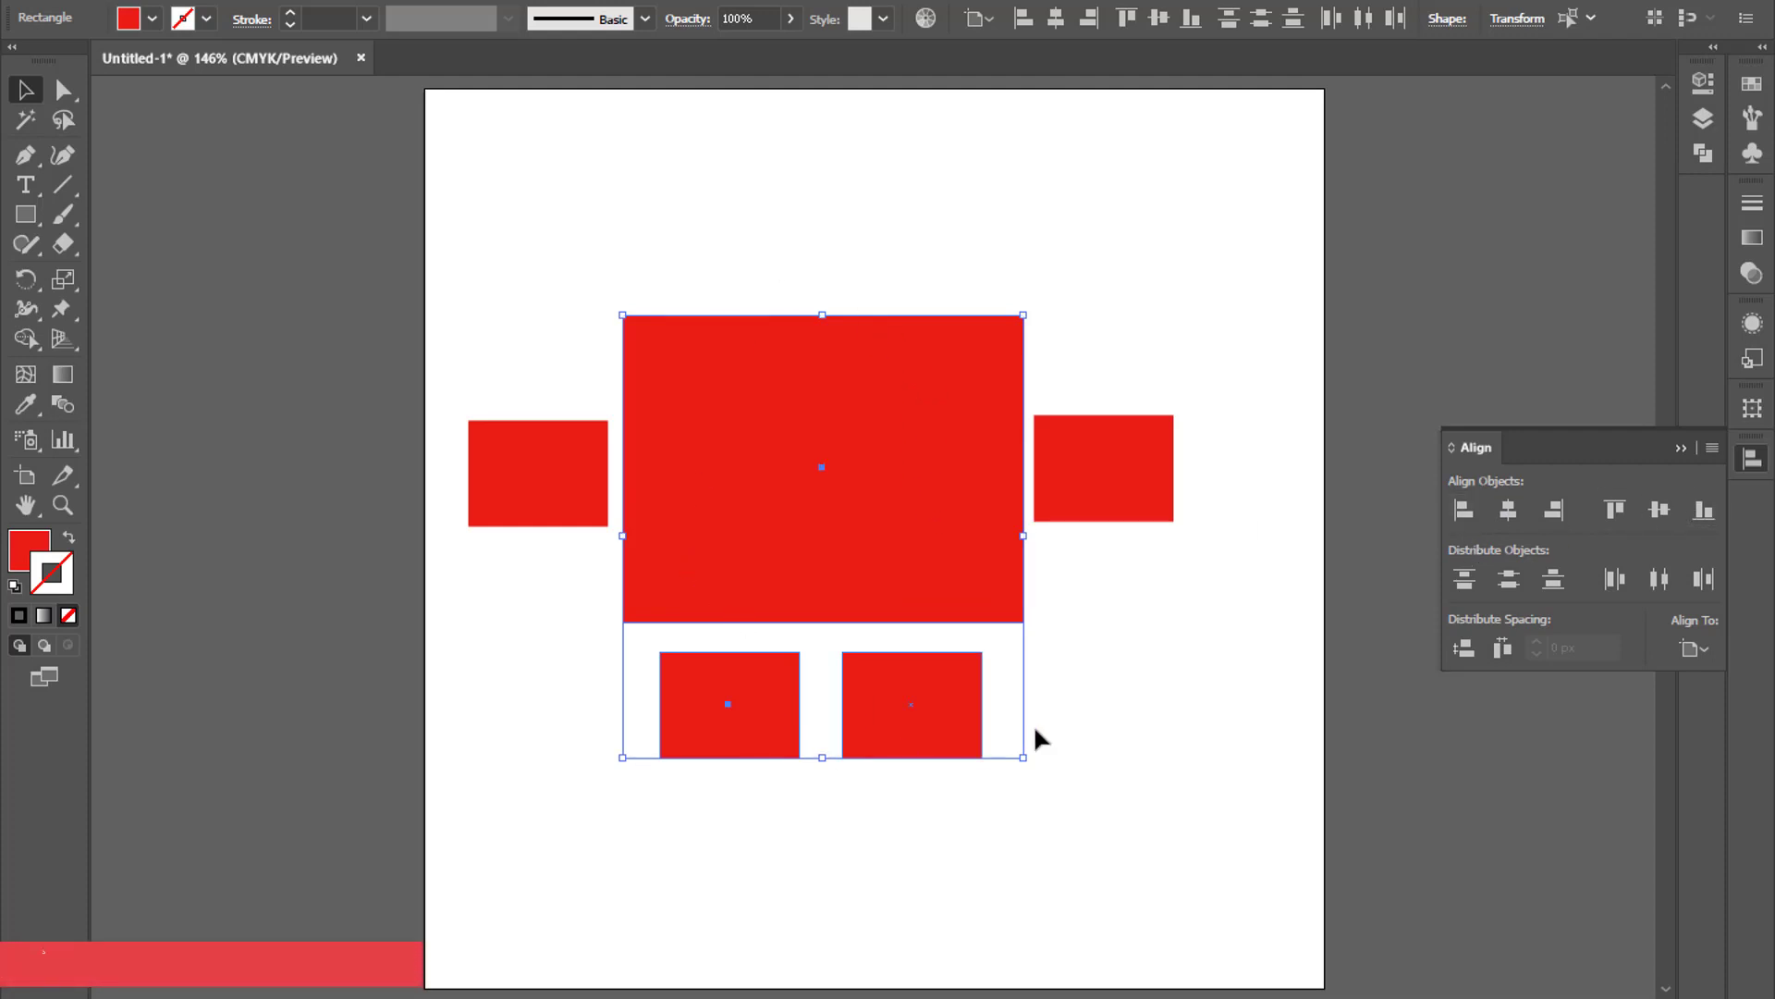
# Step: Try left-aligning the two selected rectangles to the artboard and undo the alignment
pyautogui.click(1463, 511)
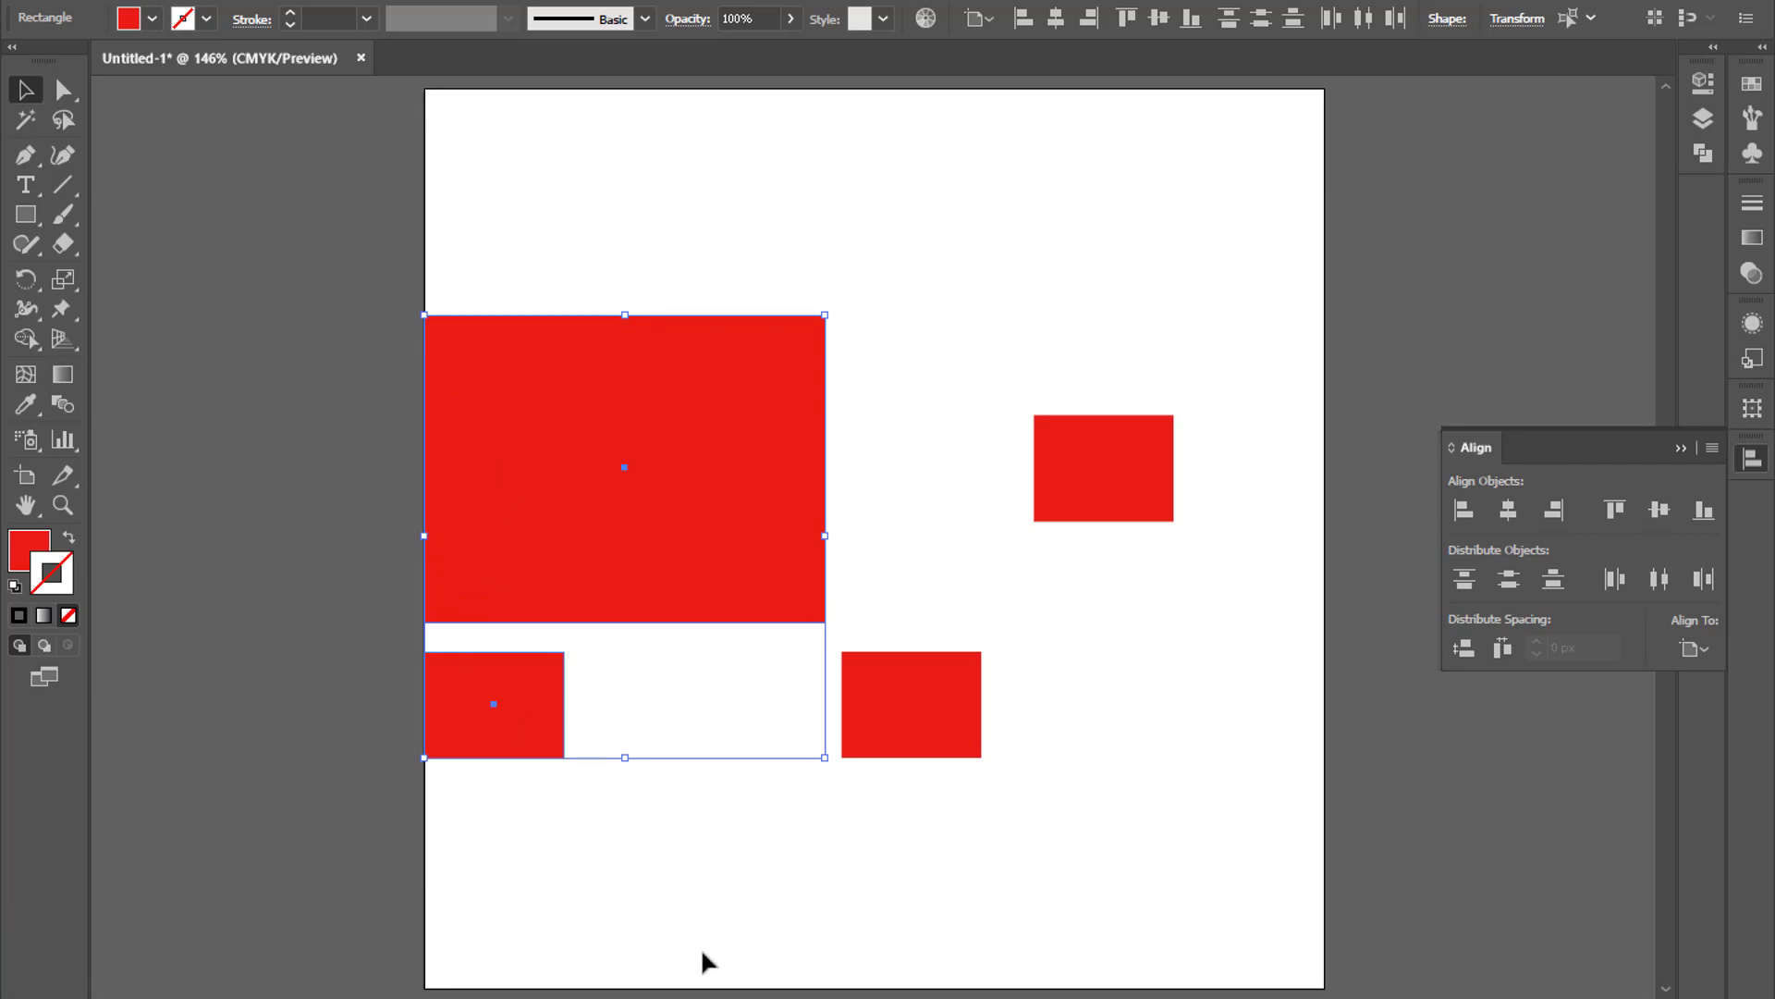
pyautogui.hotkey('ctrl', 'shift', 'g')
pyautogui.hotkey('ctrl', 'z')
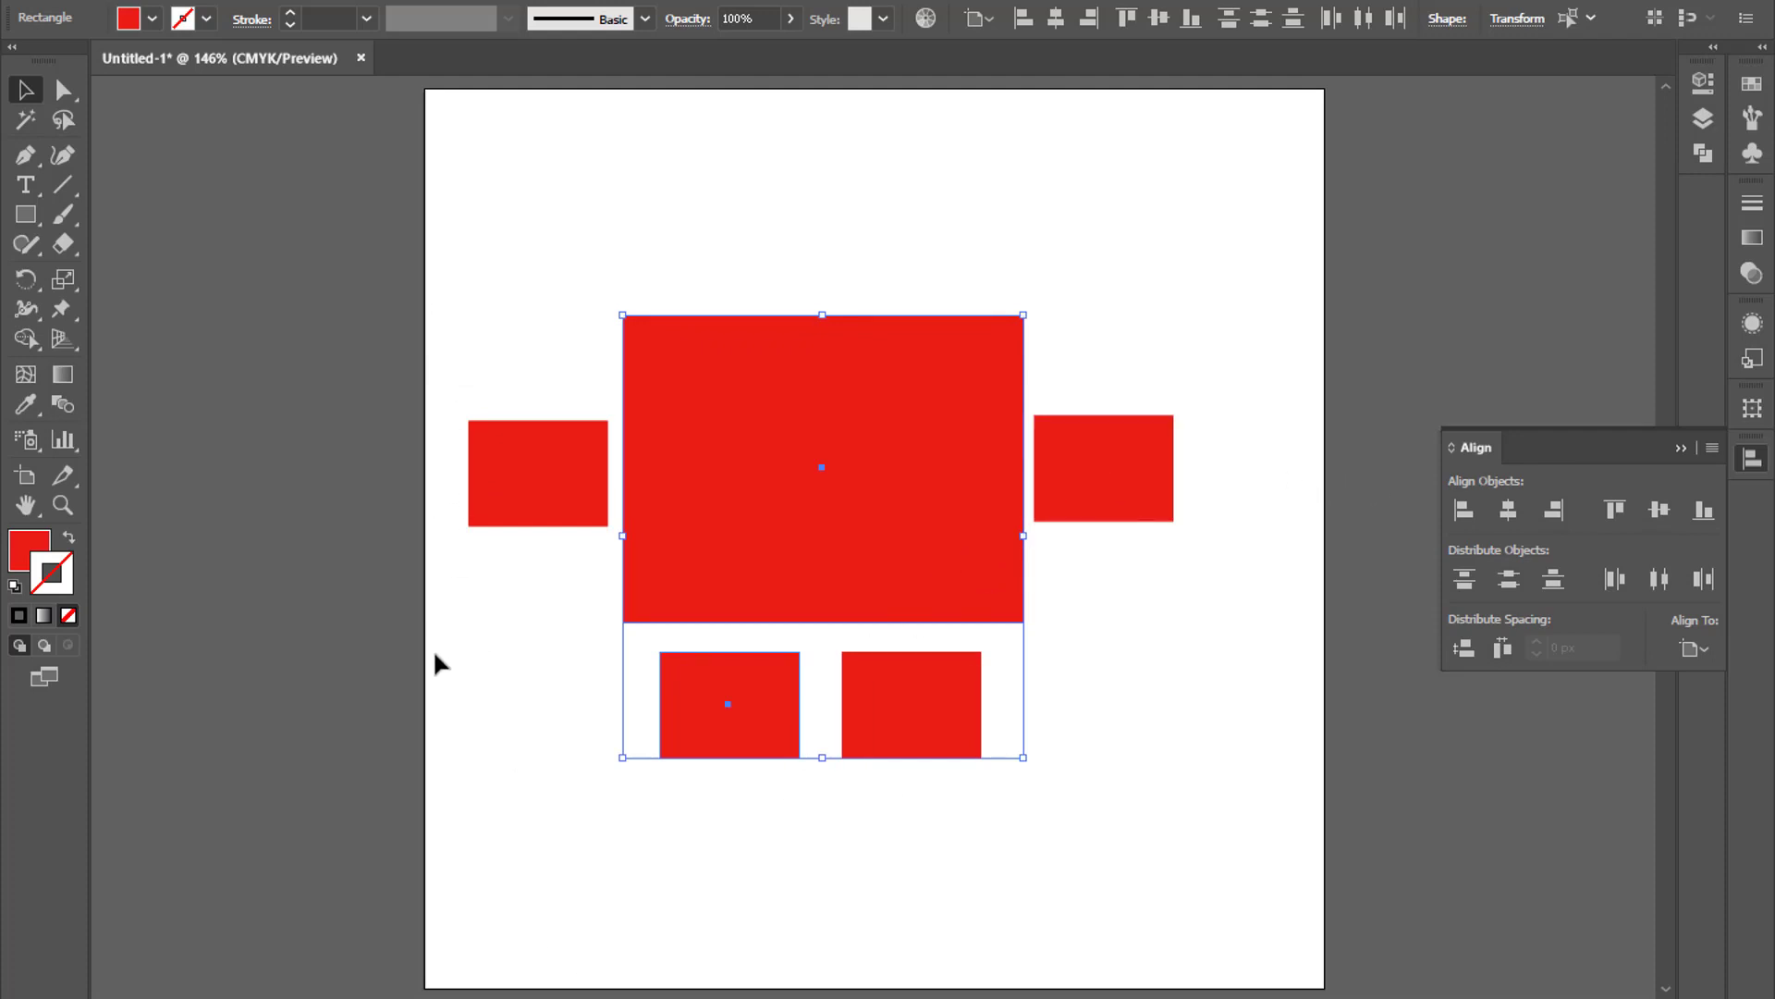
# Step: Hide the Align panel's extra options and show them again
pyautogui.click(1704, 447)
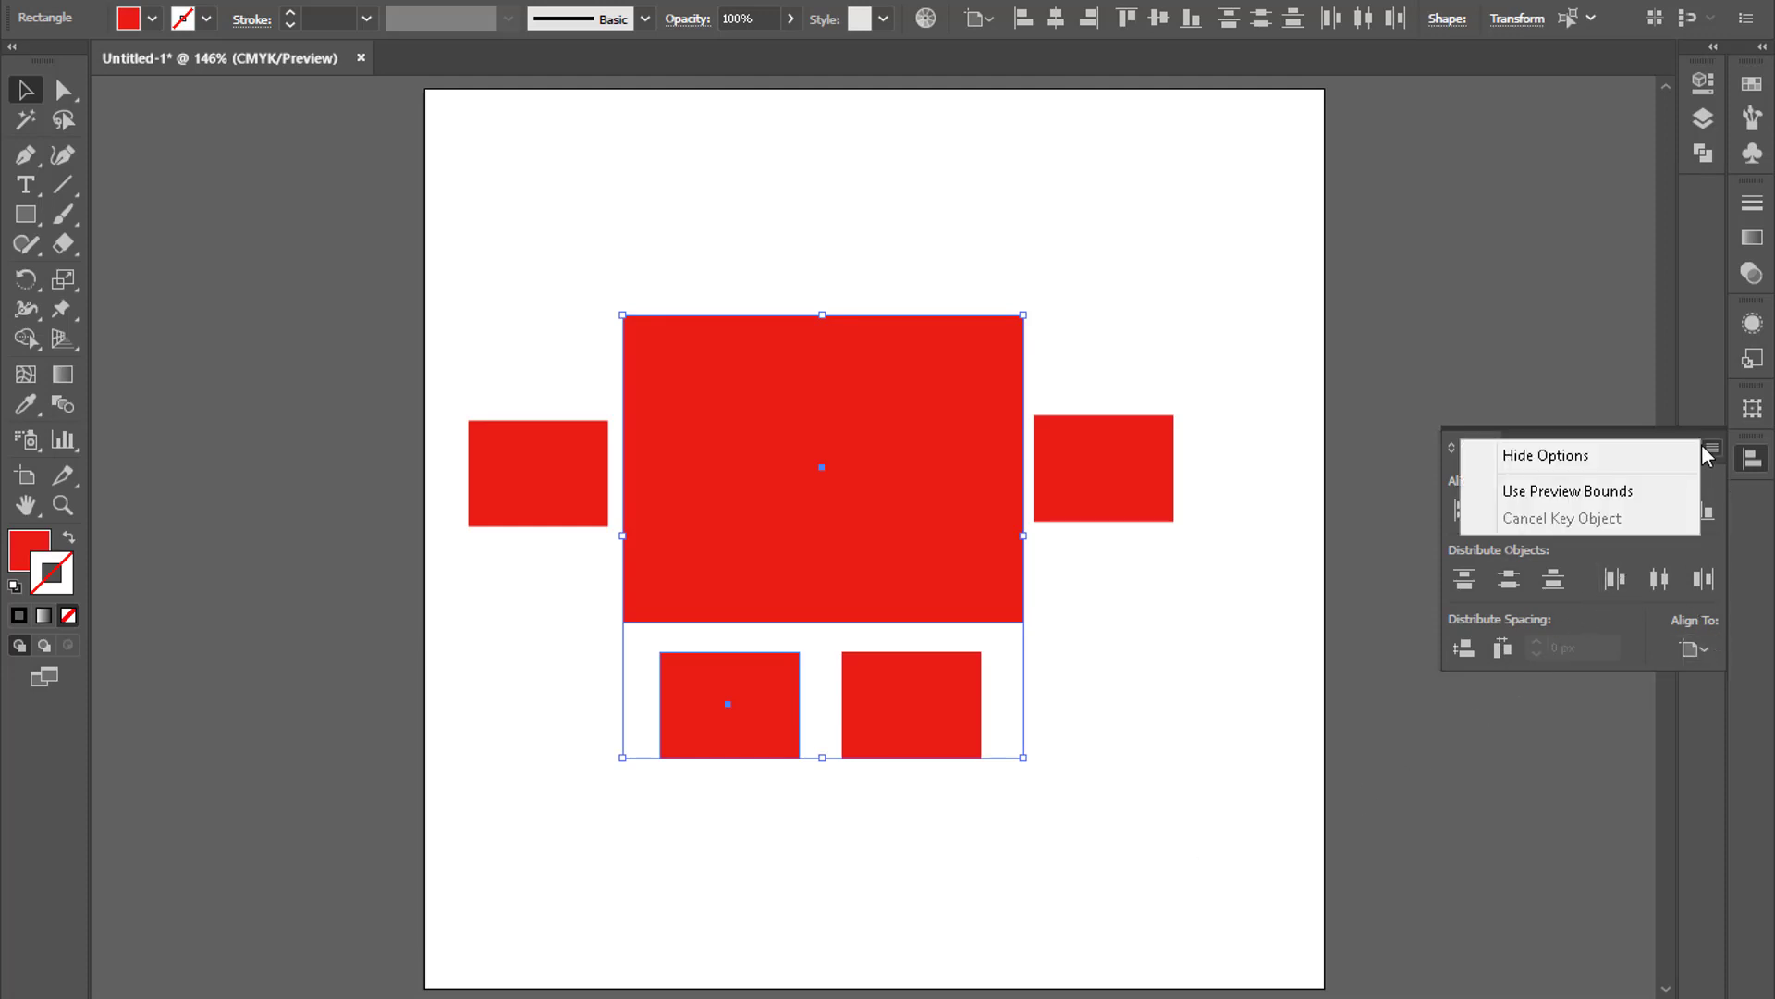
pyautogui.click(1546, 455)
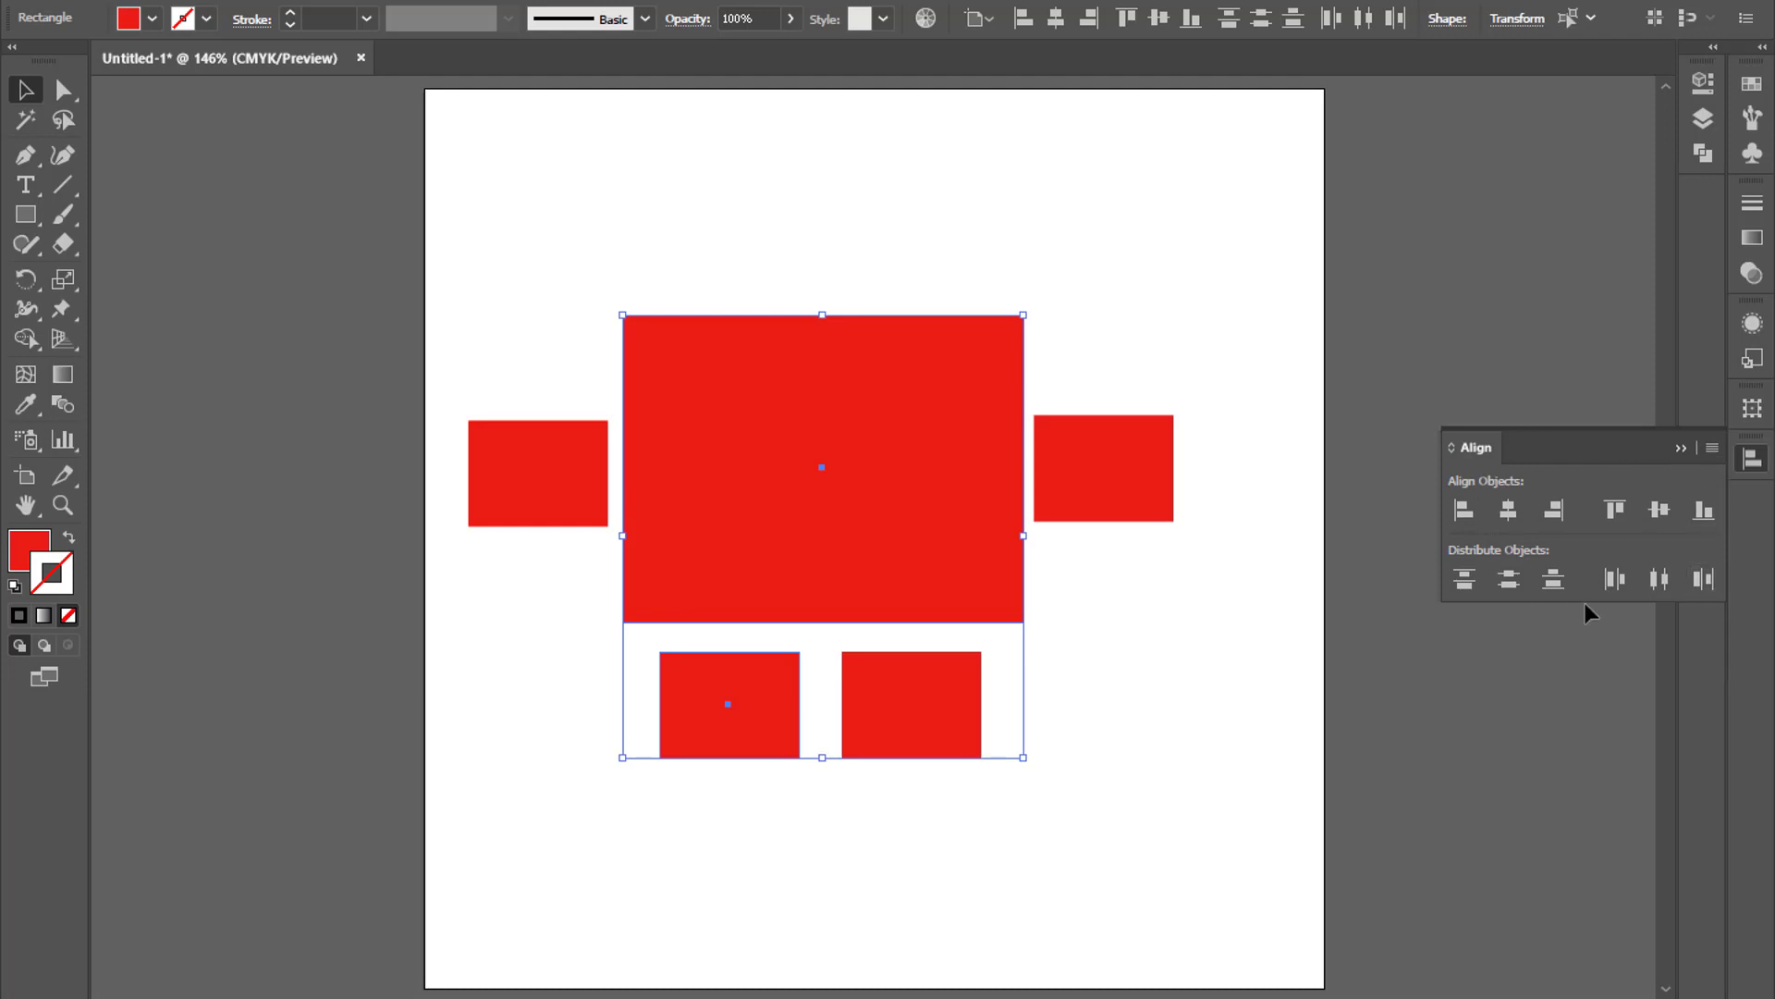
pyautogui.click(1712, 447)
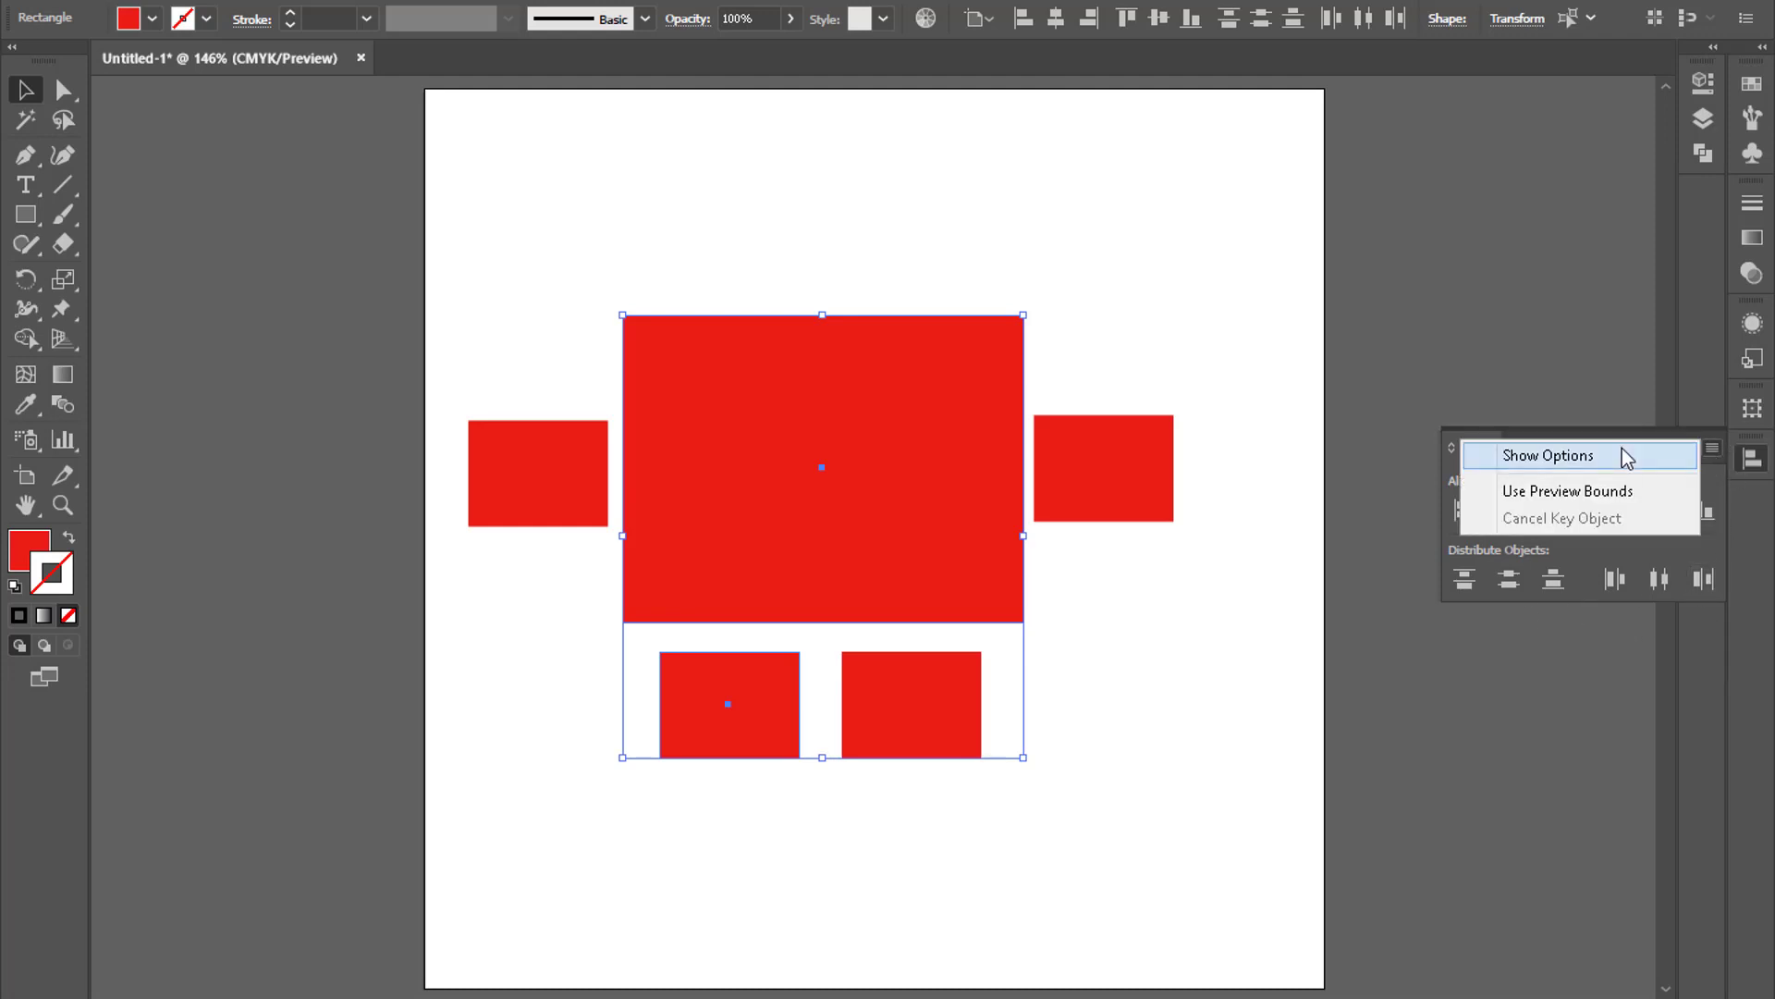
pyautogui.click(1627, 457)
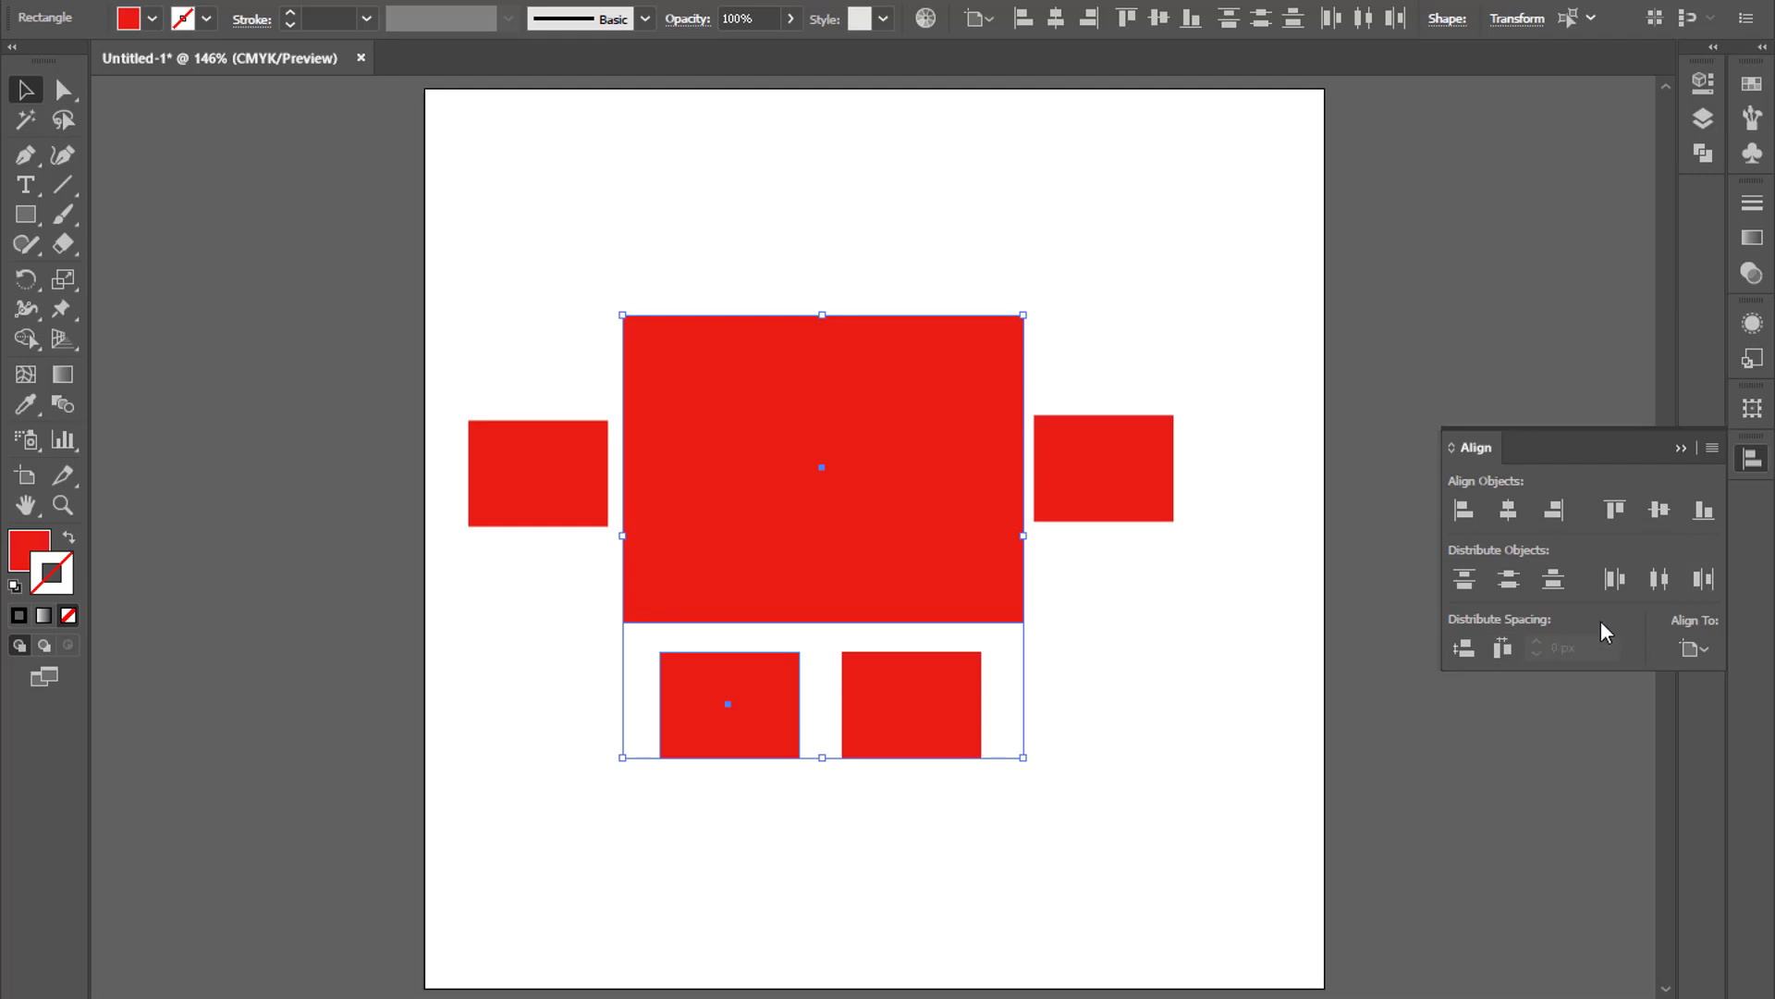
# Step: Switch alignment to Align to Selection and left-align the lower-left small rectangle with the large rectangle
pyautogui.click(1705, 648)
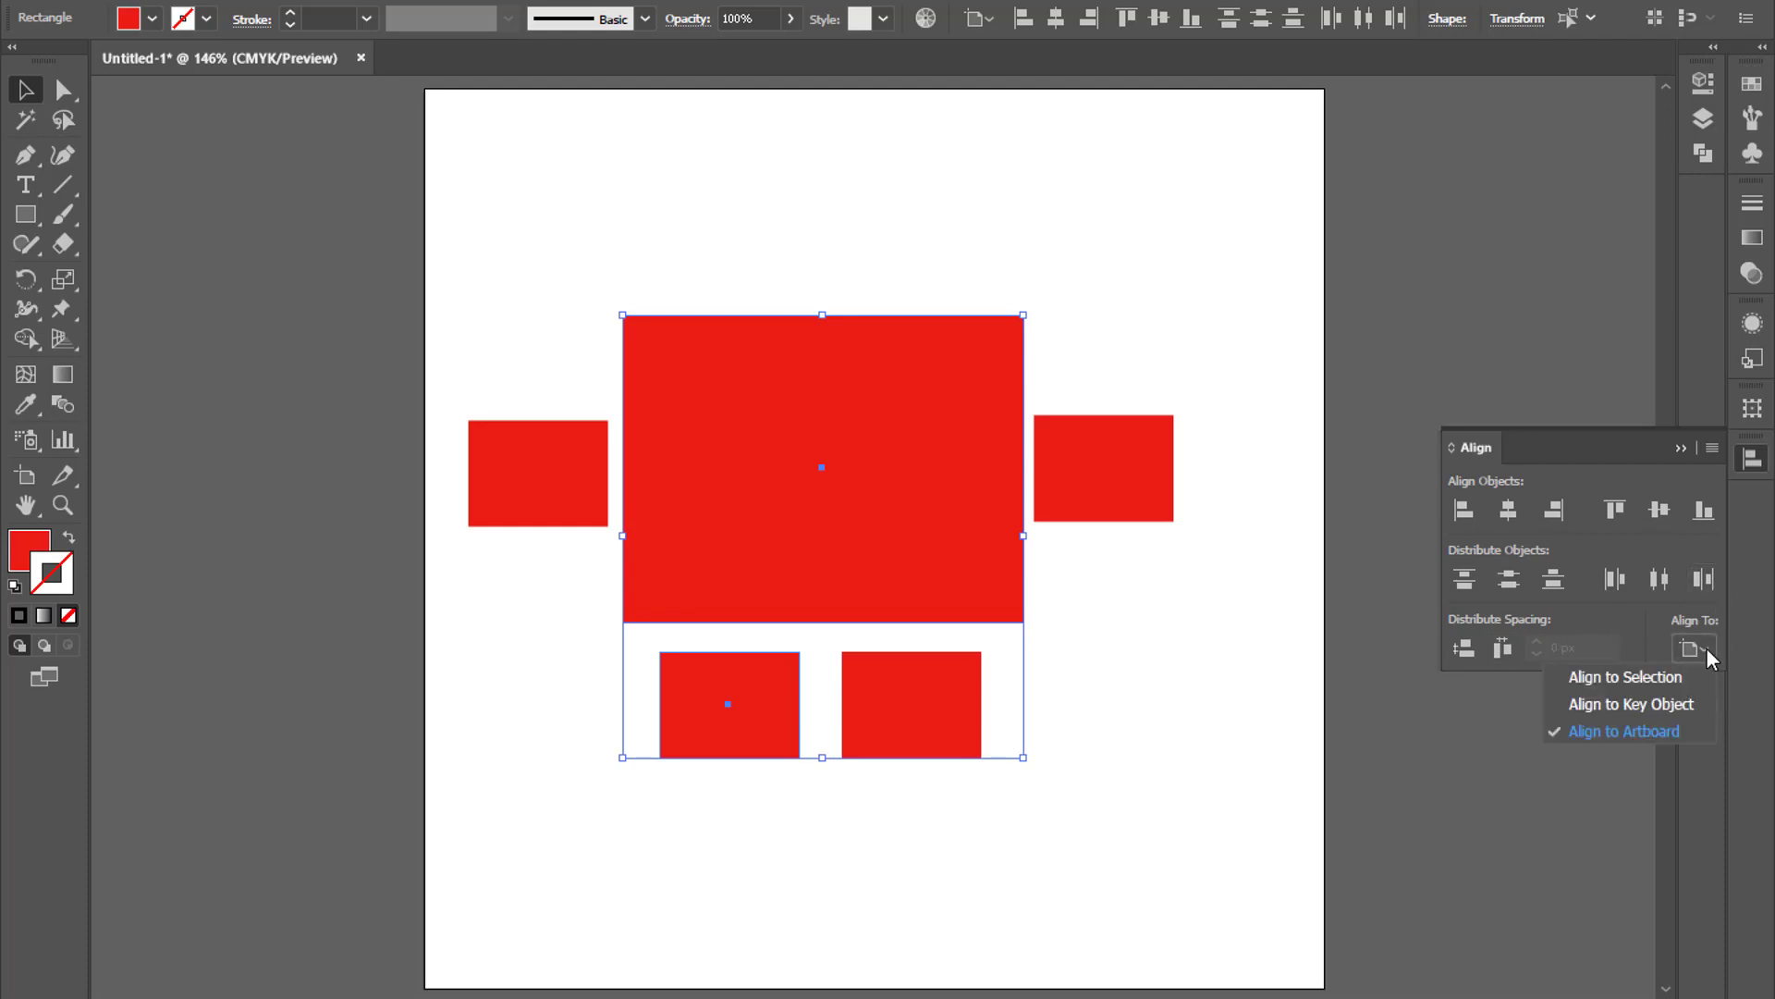
pyautogui.click(1639, 678)
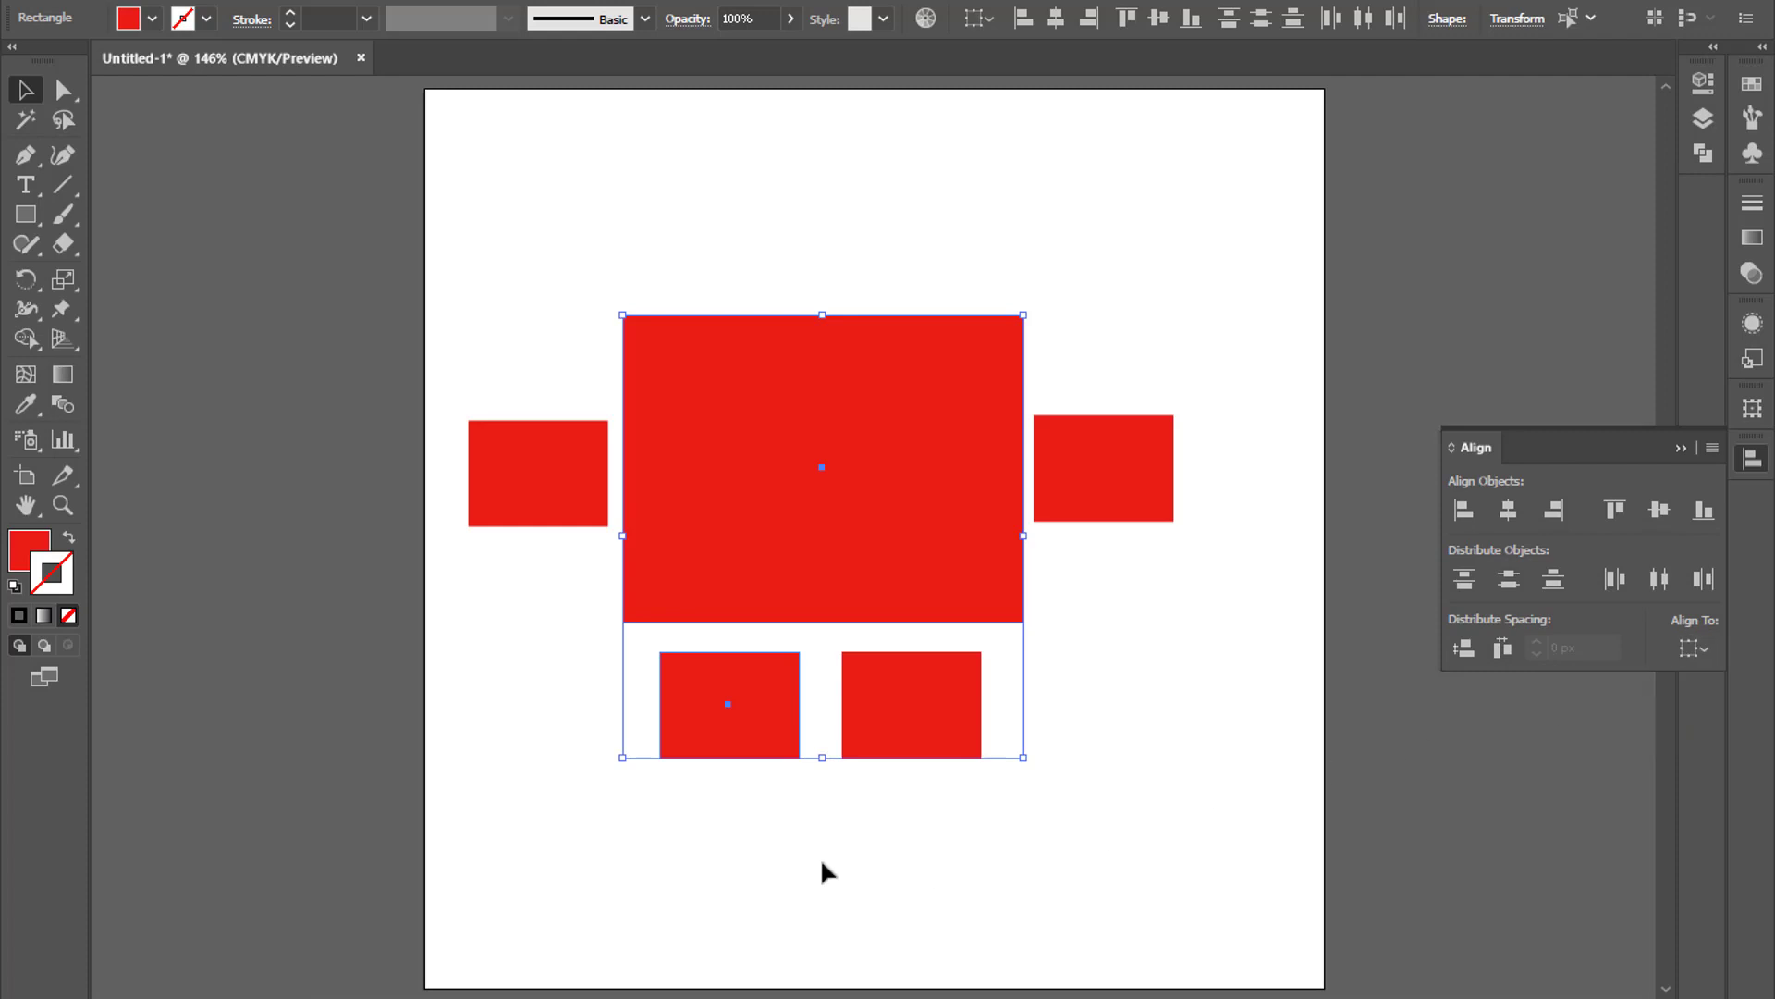
pyautogui.click(692, 874)
pyautogui.moveTo(688, 871); pyautogui.dragTo(726, 514)
pyautogui.click(1461, 509)
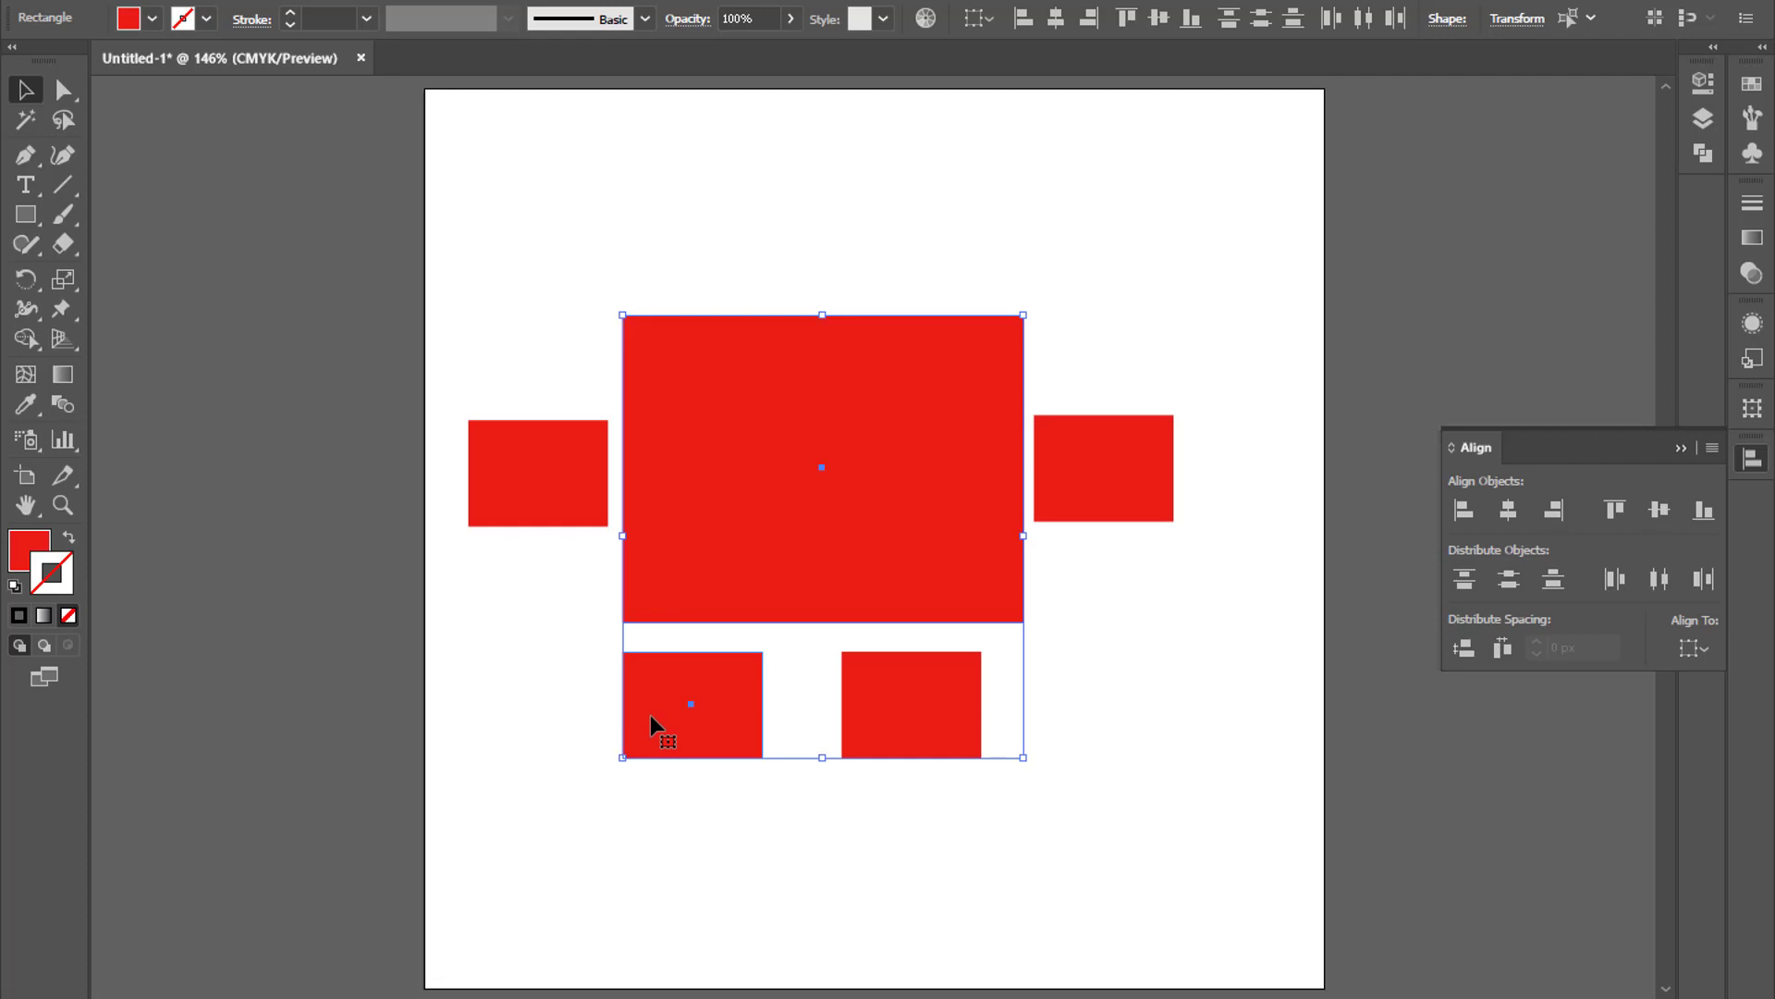
pyautogui.click(935, 877)
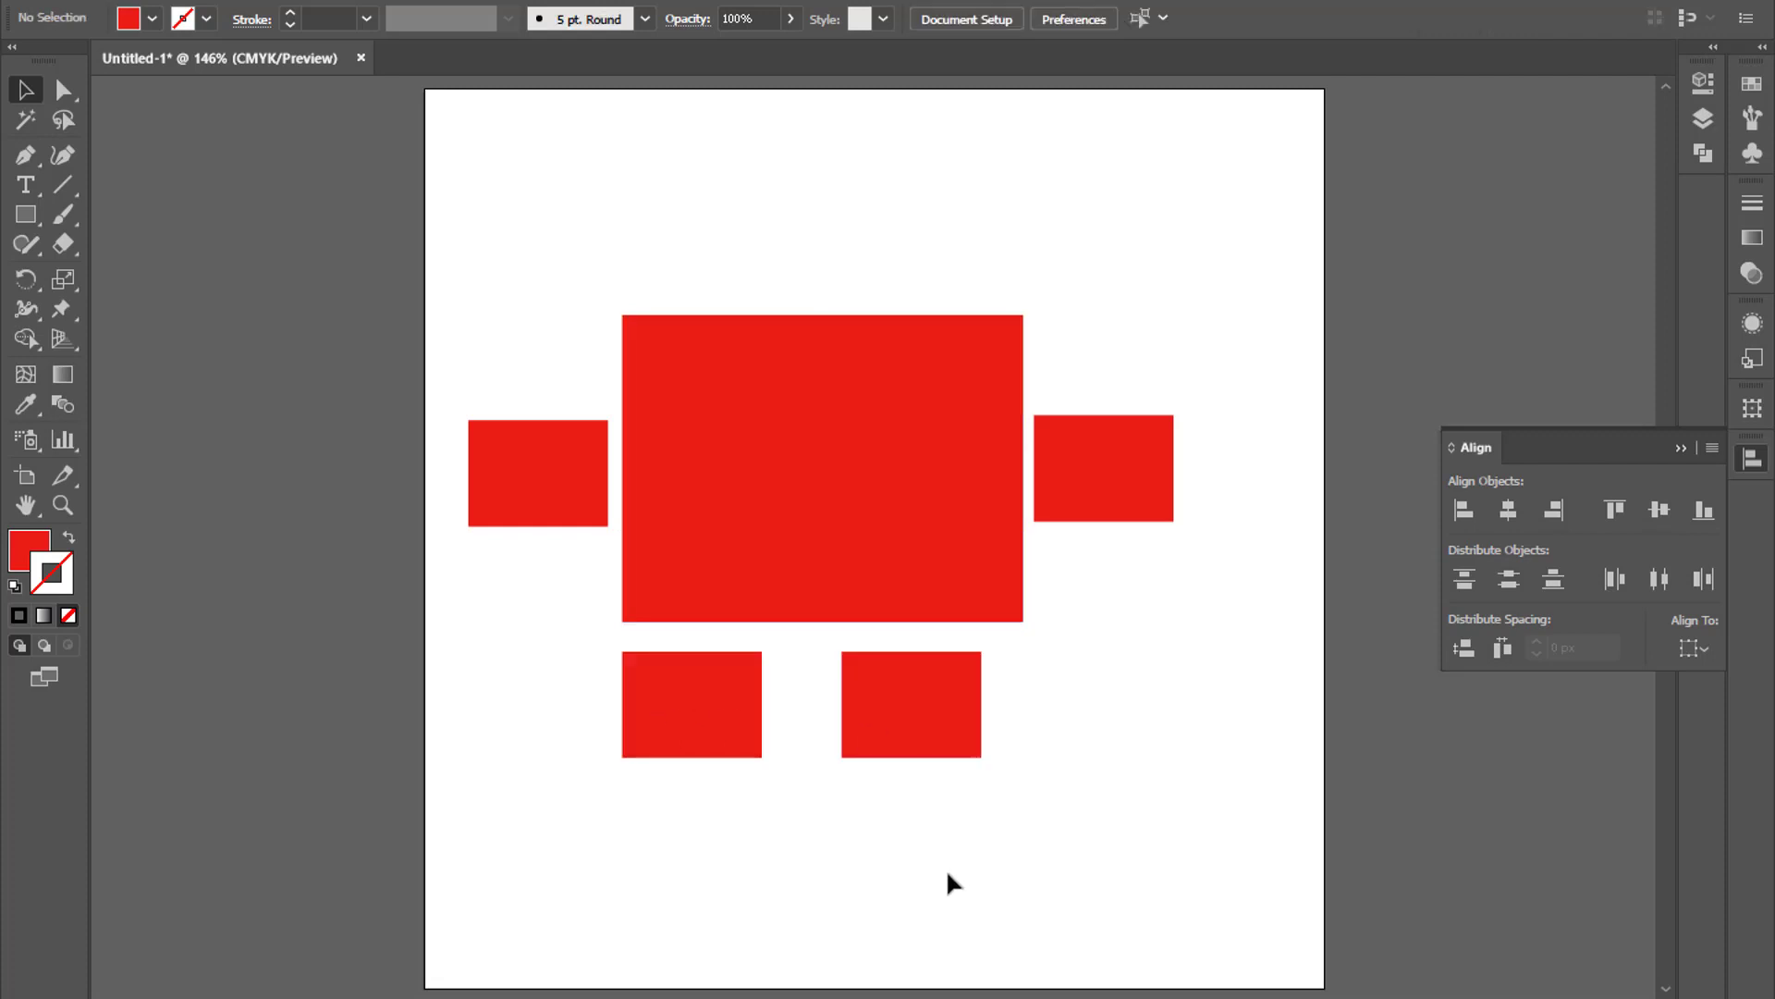
# Step: Right-align the lower-right small rectangle with the large rectangle's right edge
pyautogui.click(953, 729)
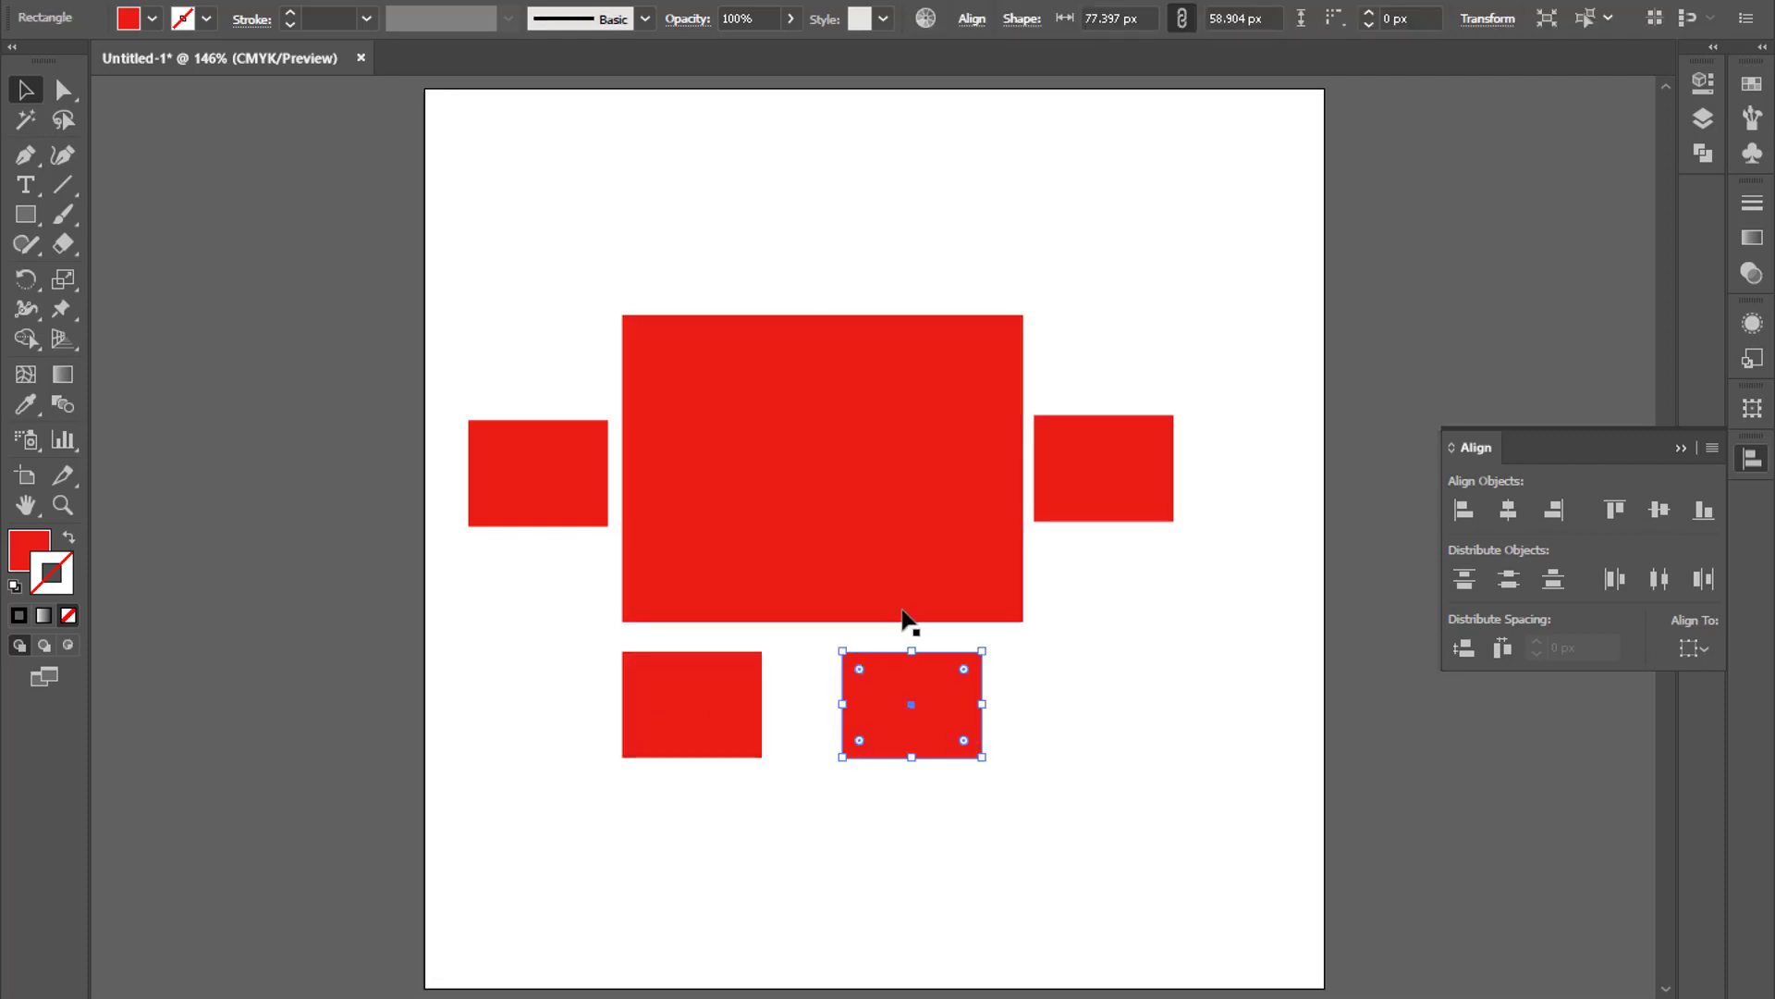
pyautogui.click(1023, 857)
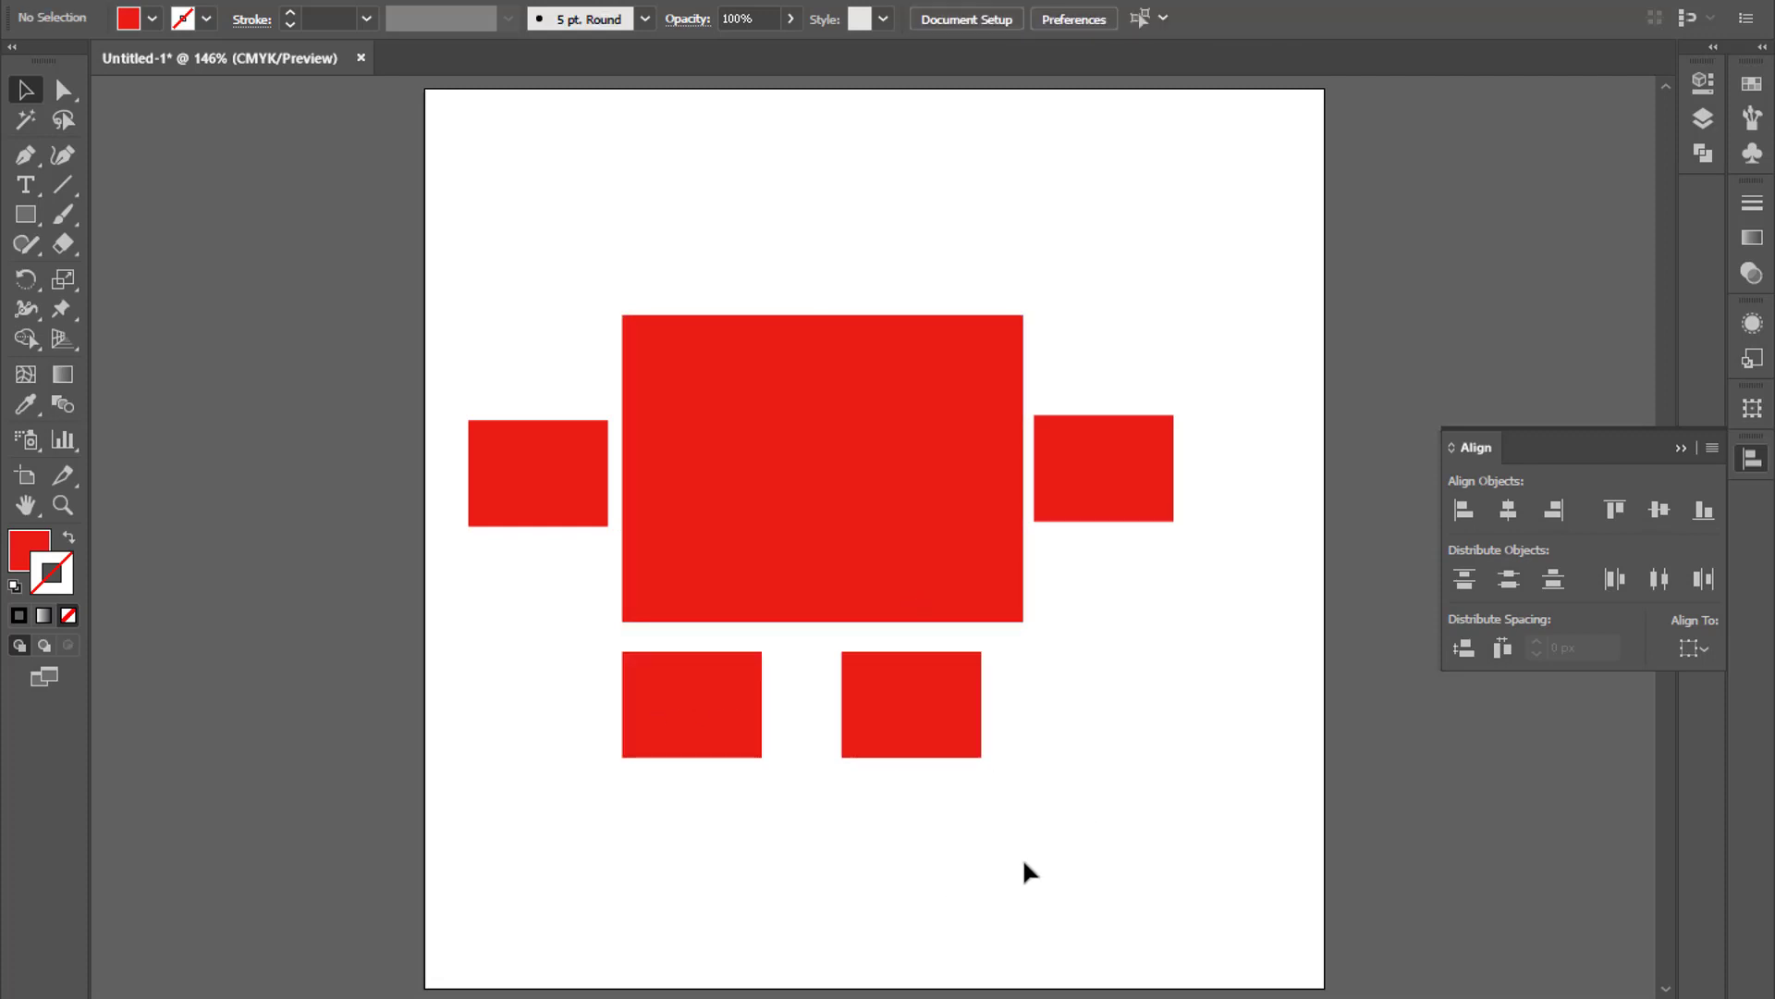
pyautogui.click(935, 525)
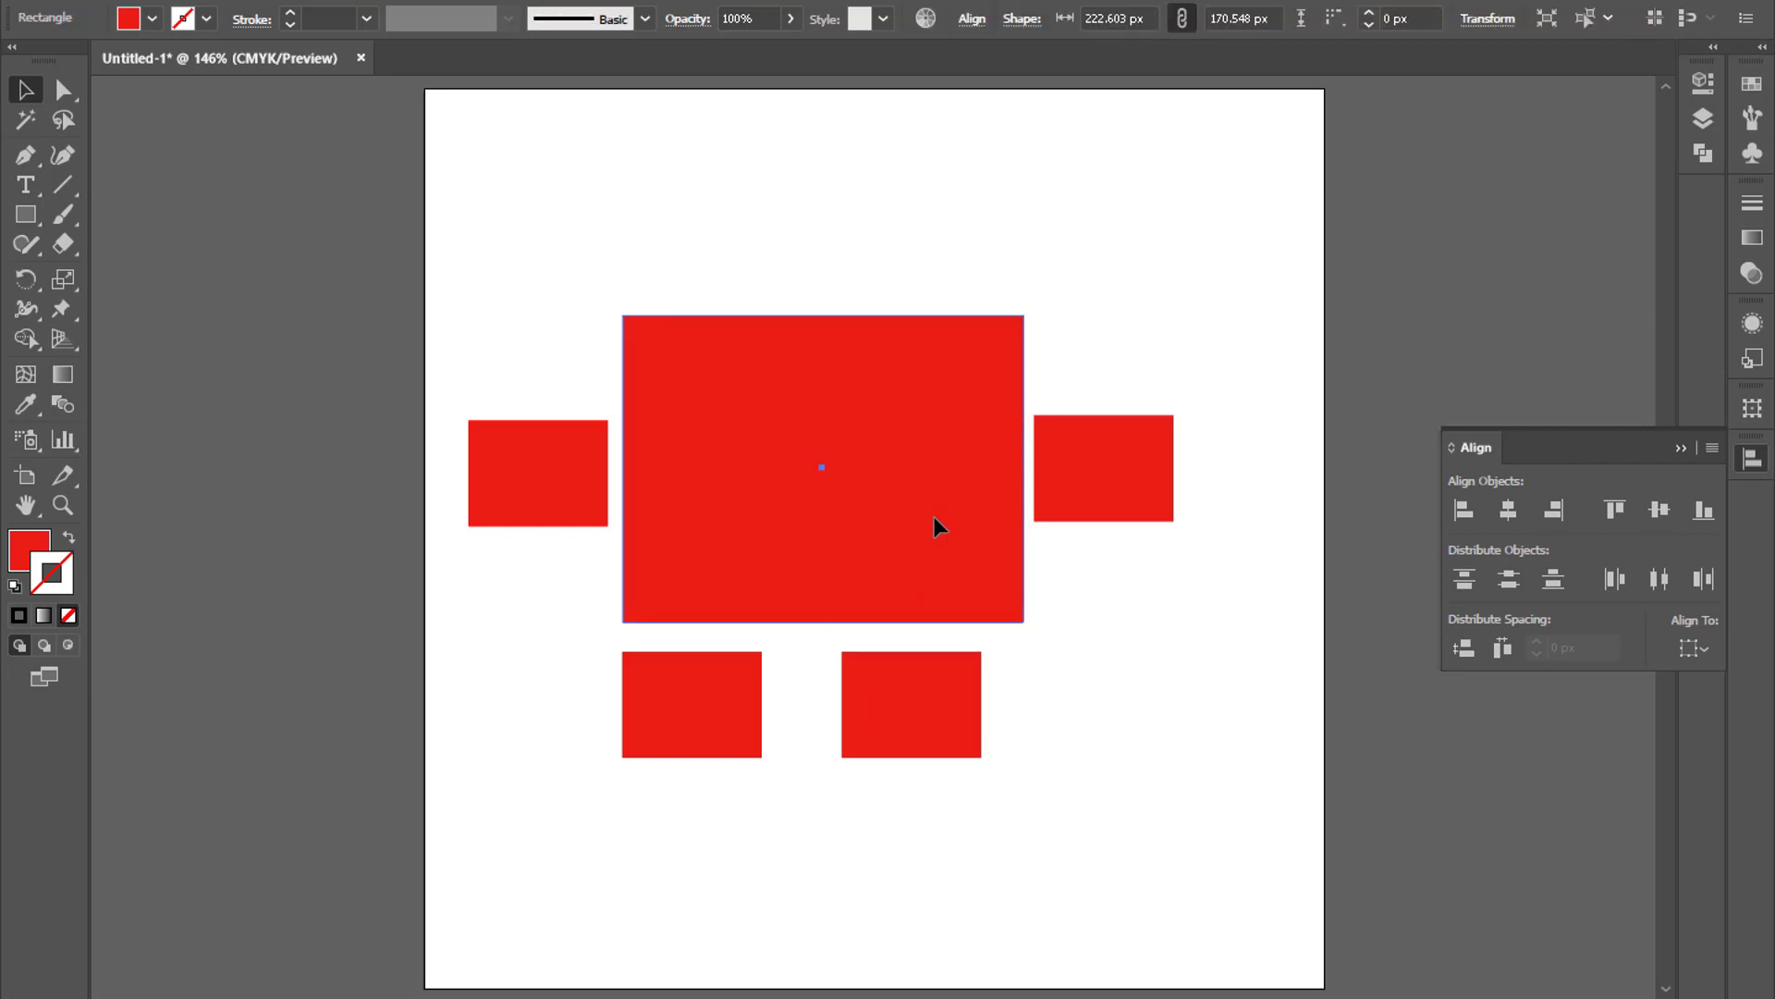
pyautogui.keyDown('shift'); pyautogui.click(928, 712); pyautogui.keyUp('shift')
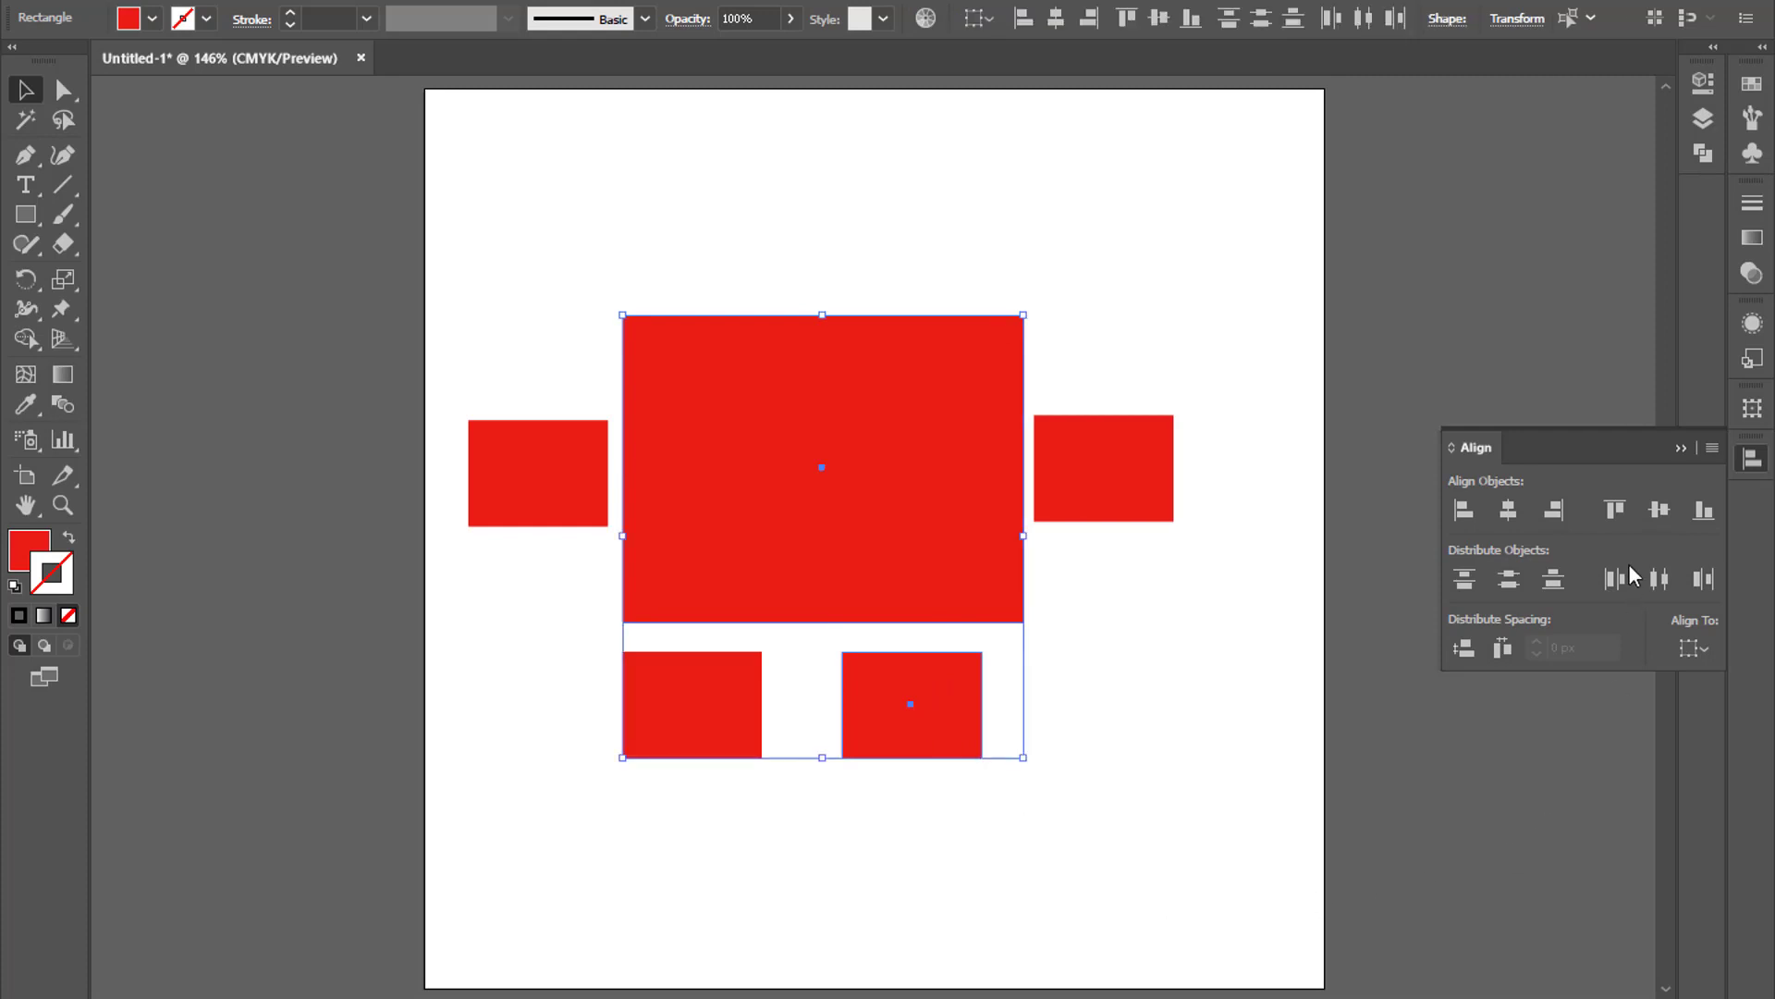
pyautogui.click(1555, 509)
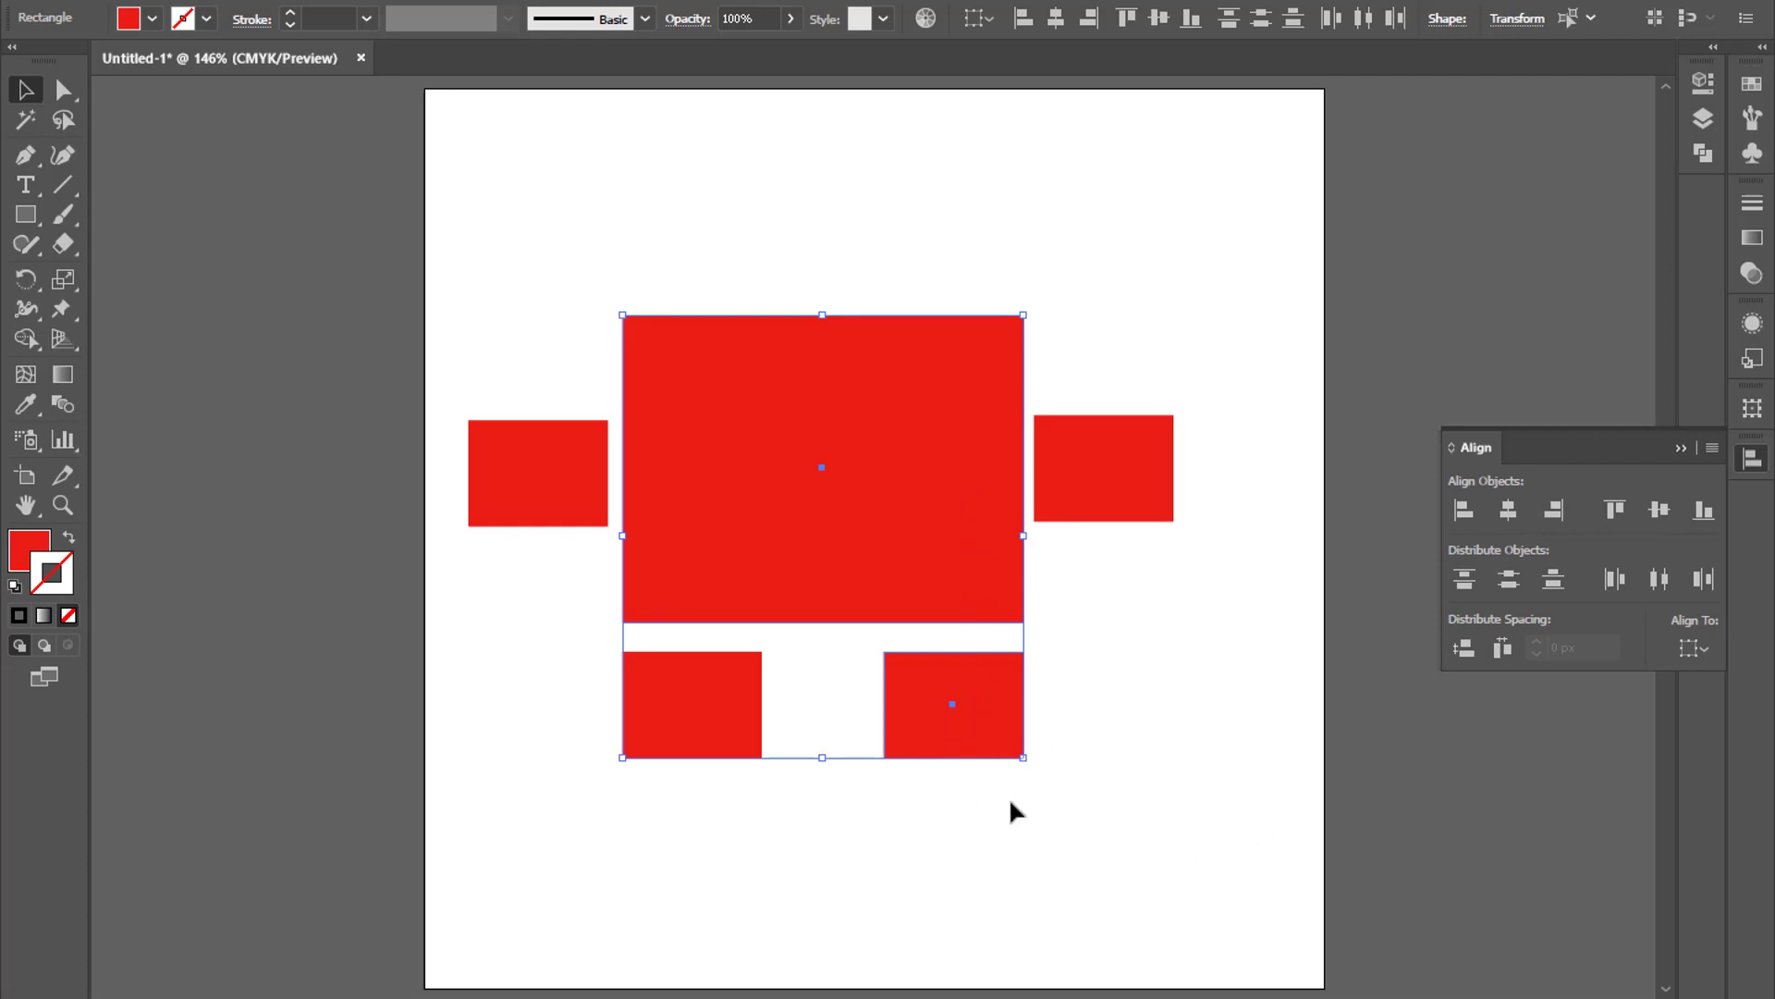
pyautogui.click(1034, 855)
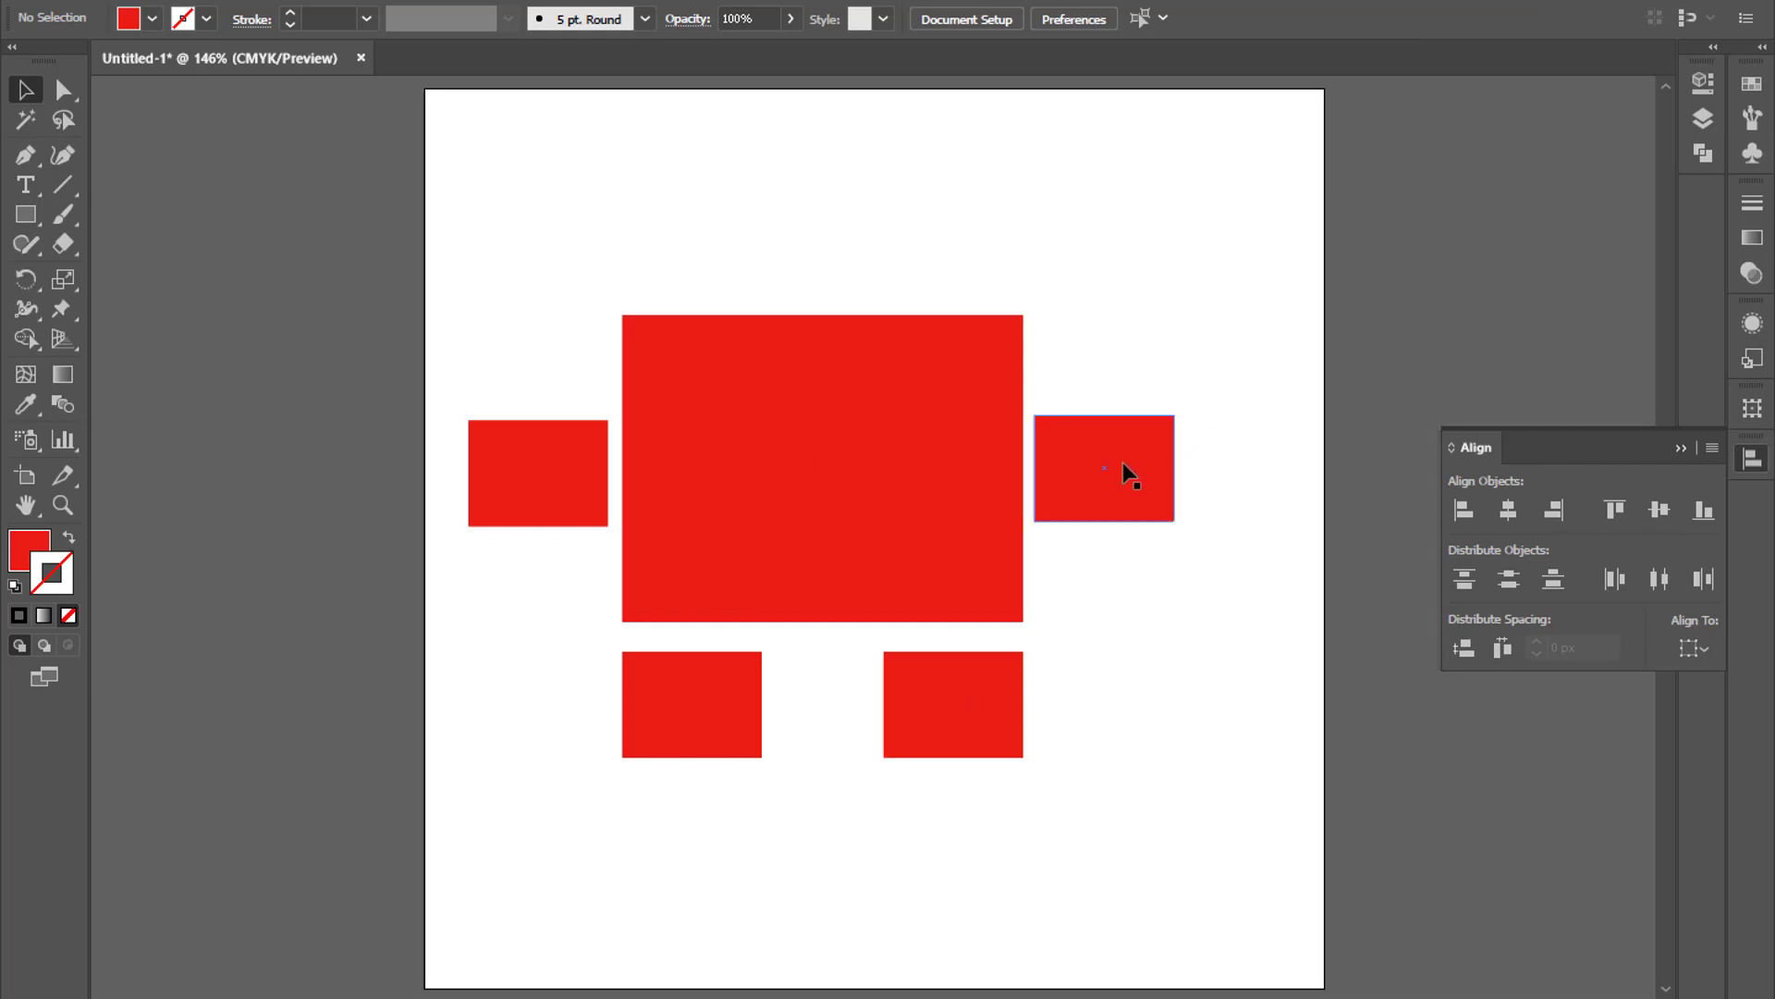
# Step: Top-align the small rectangle on the right side of the large rectangle with the large rectangle's top edge
pyautogui.click(1082, 459)
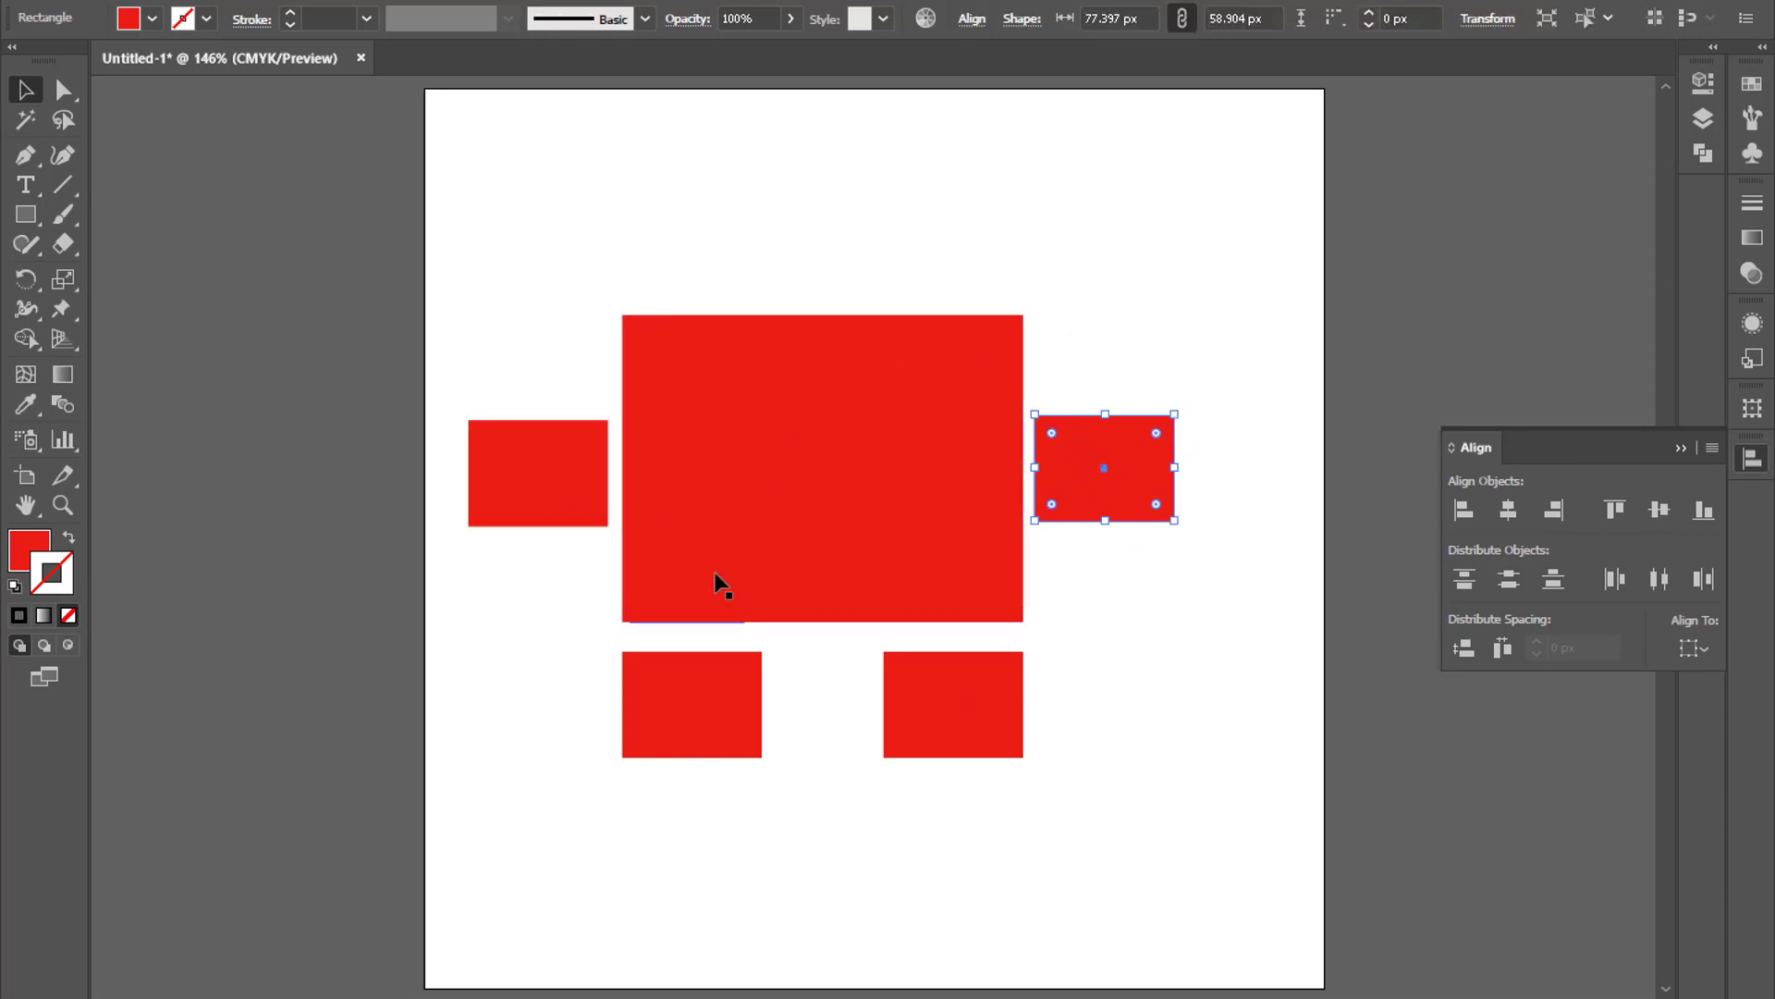
pyautogui.click(1128, 570)
pyautogui.click(1108, 477)
pyautogui.moveTo(1202, 279); pyautogui.dragTo(871, 492)
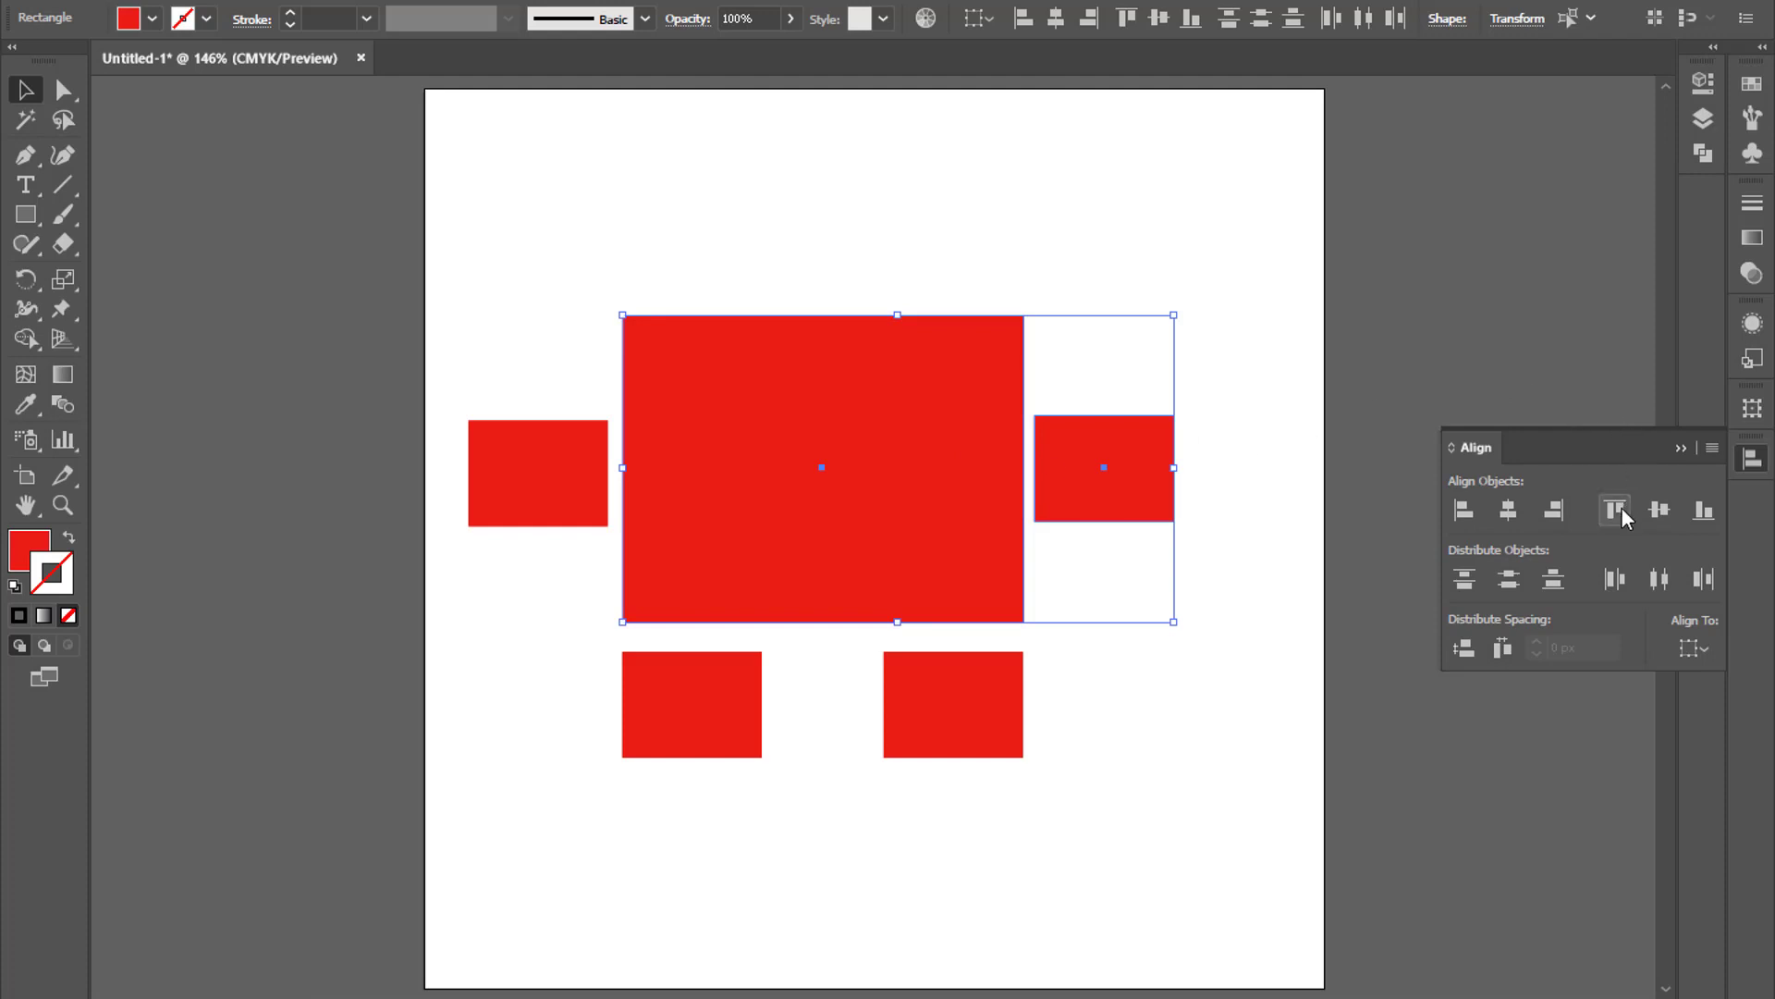
pyautogui.click(1703, 651)
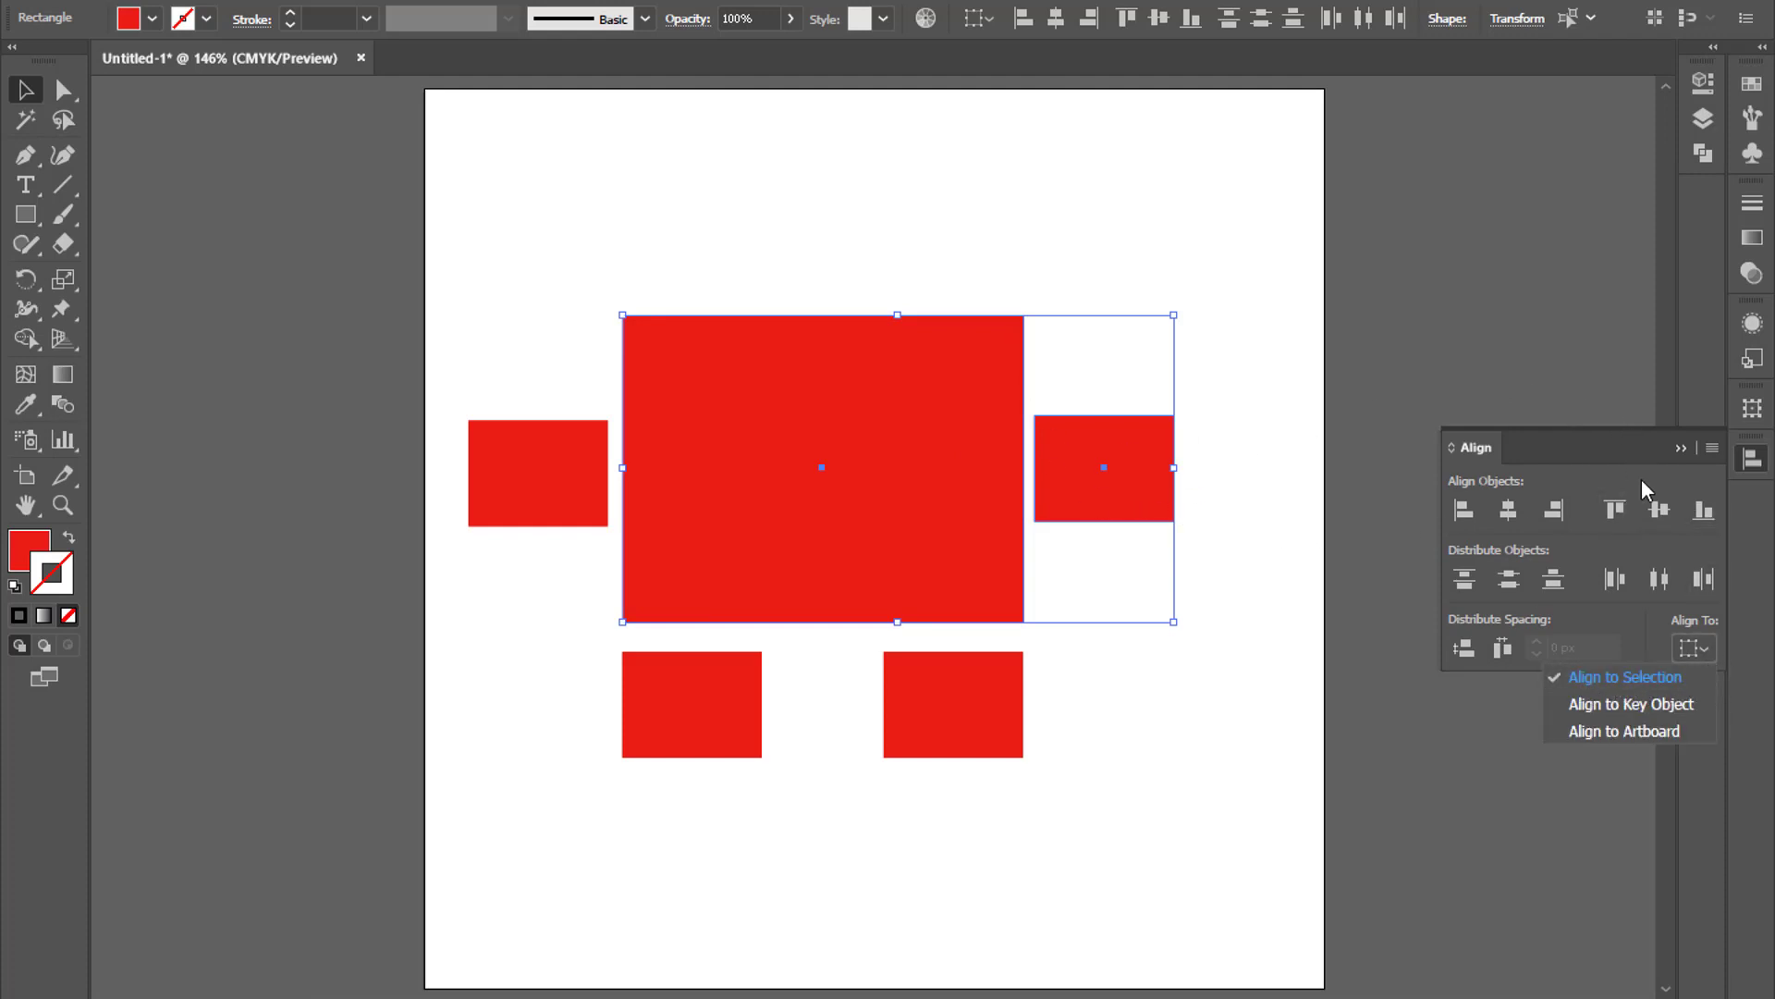
pyautogui.click(1619, 514)
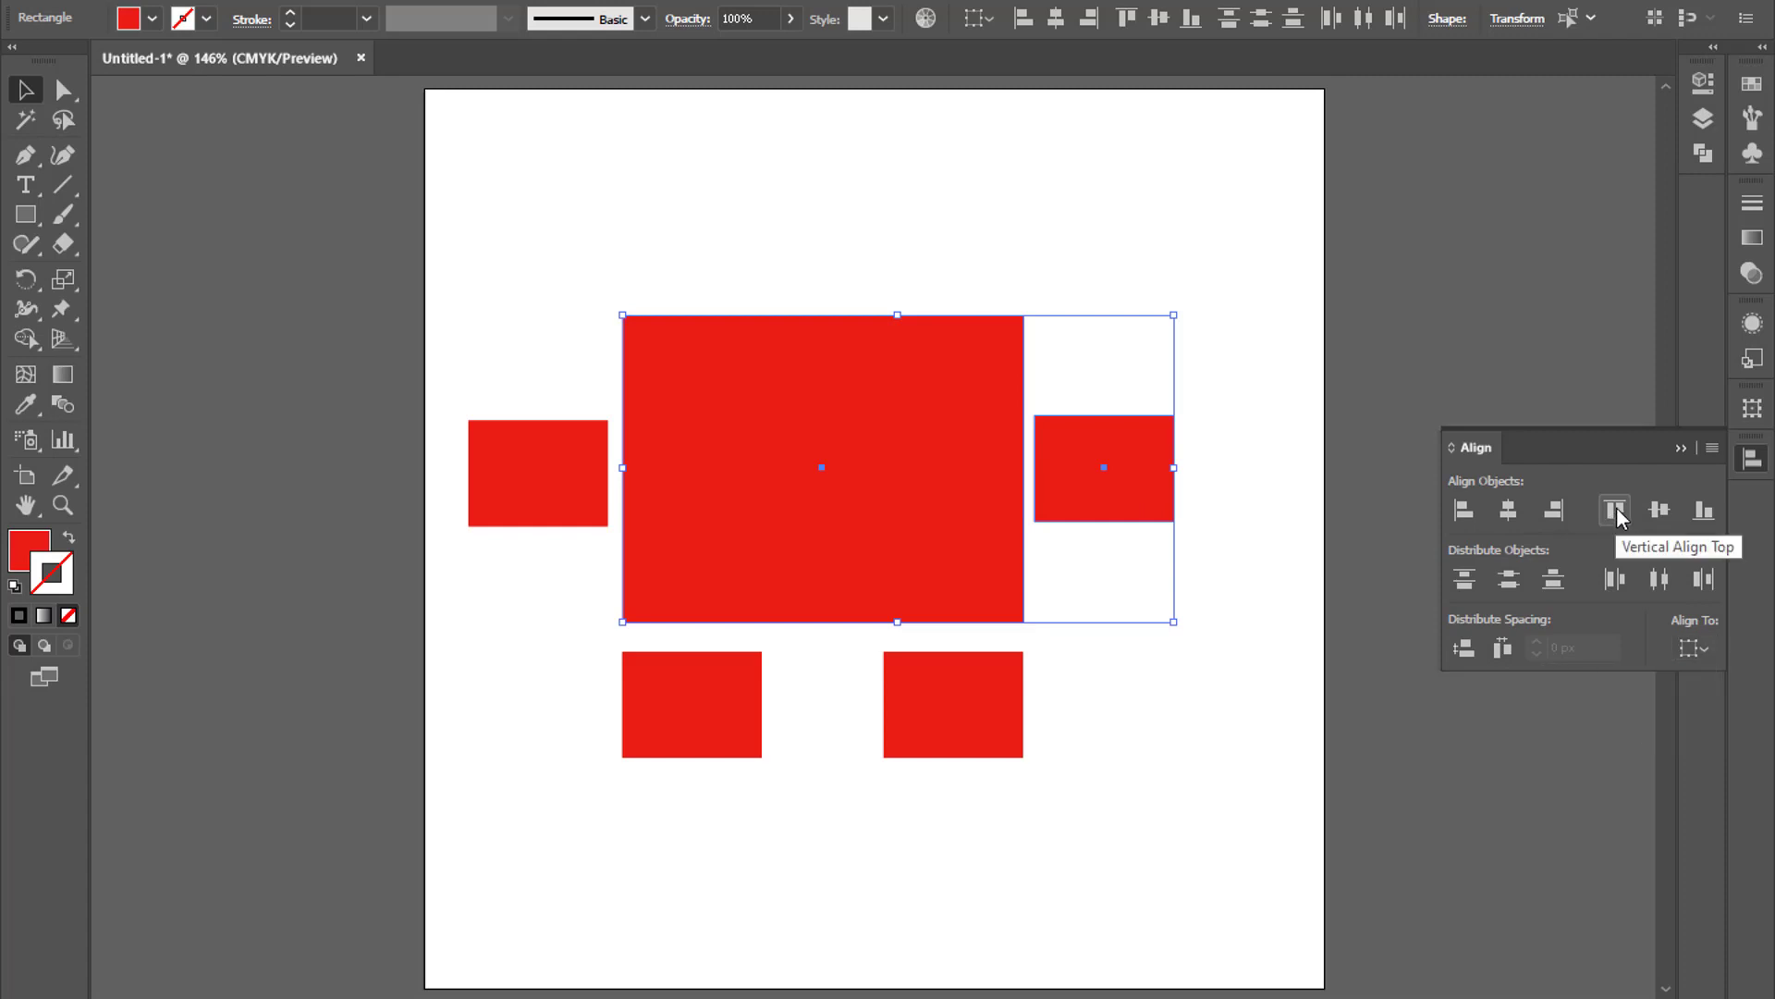
pyautogui.click(1618, 514)
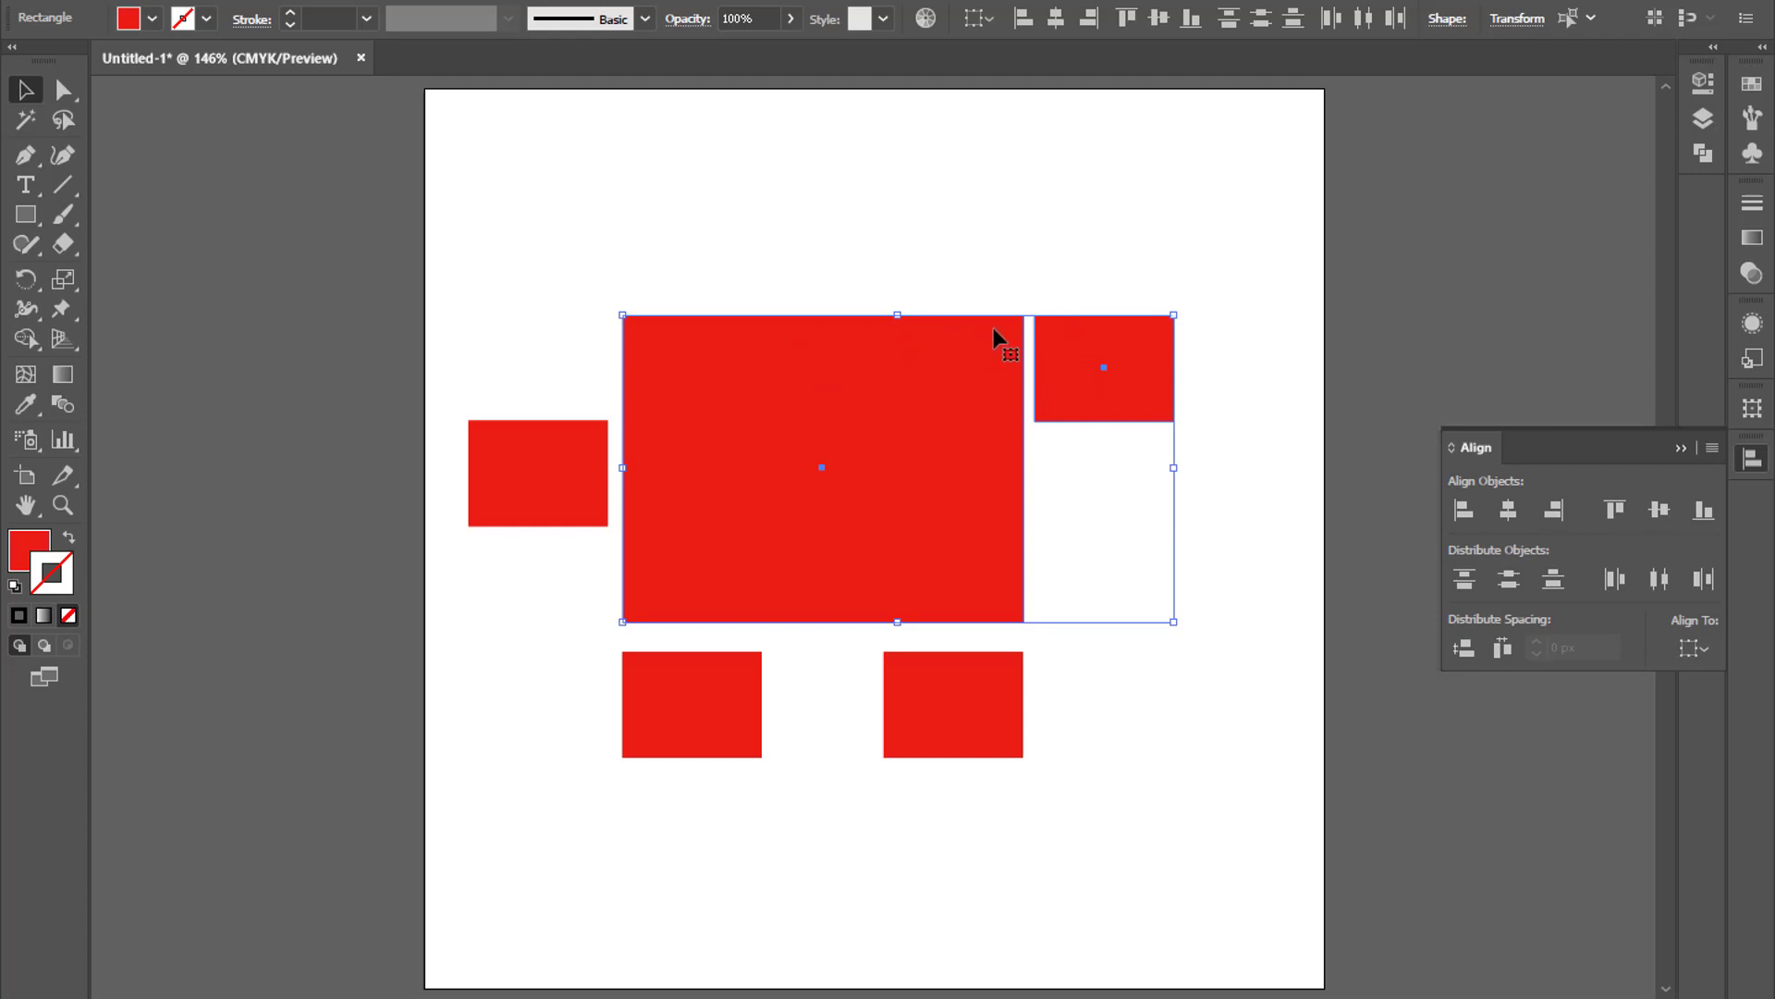
# Step: Bottom-align the small rectangle beside the large rectangle's left edge with the large one, then vertically center-align the pair
pyautogui.moveTo(457, 346); pyautogui.dragTo(788, 505)
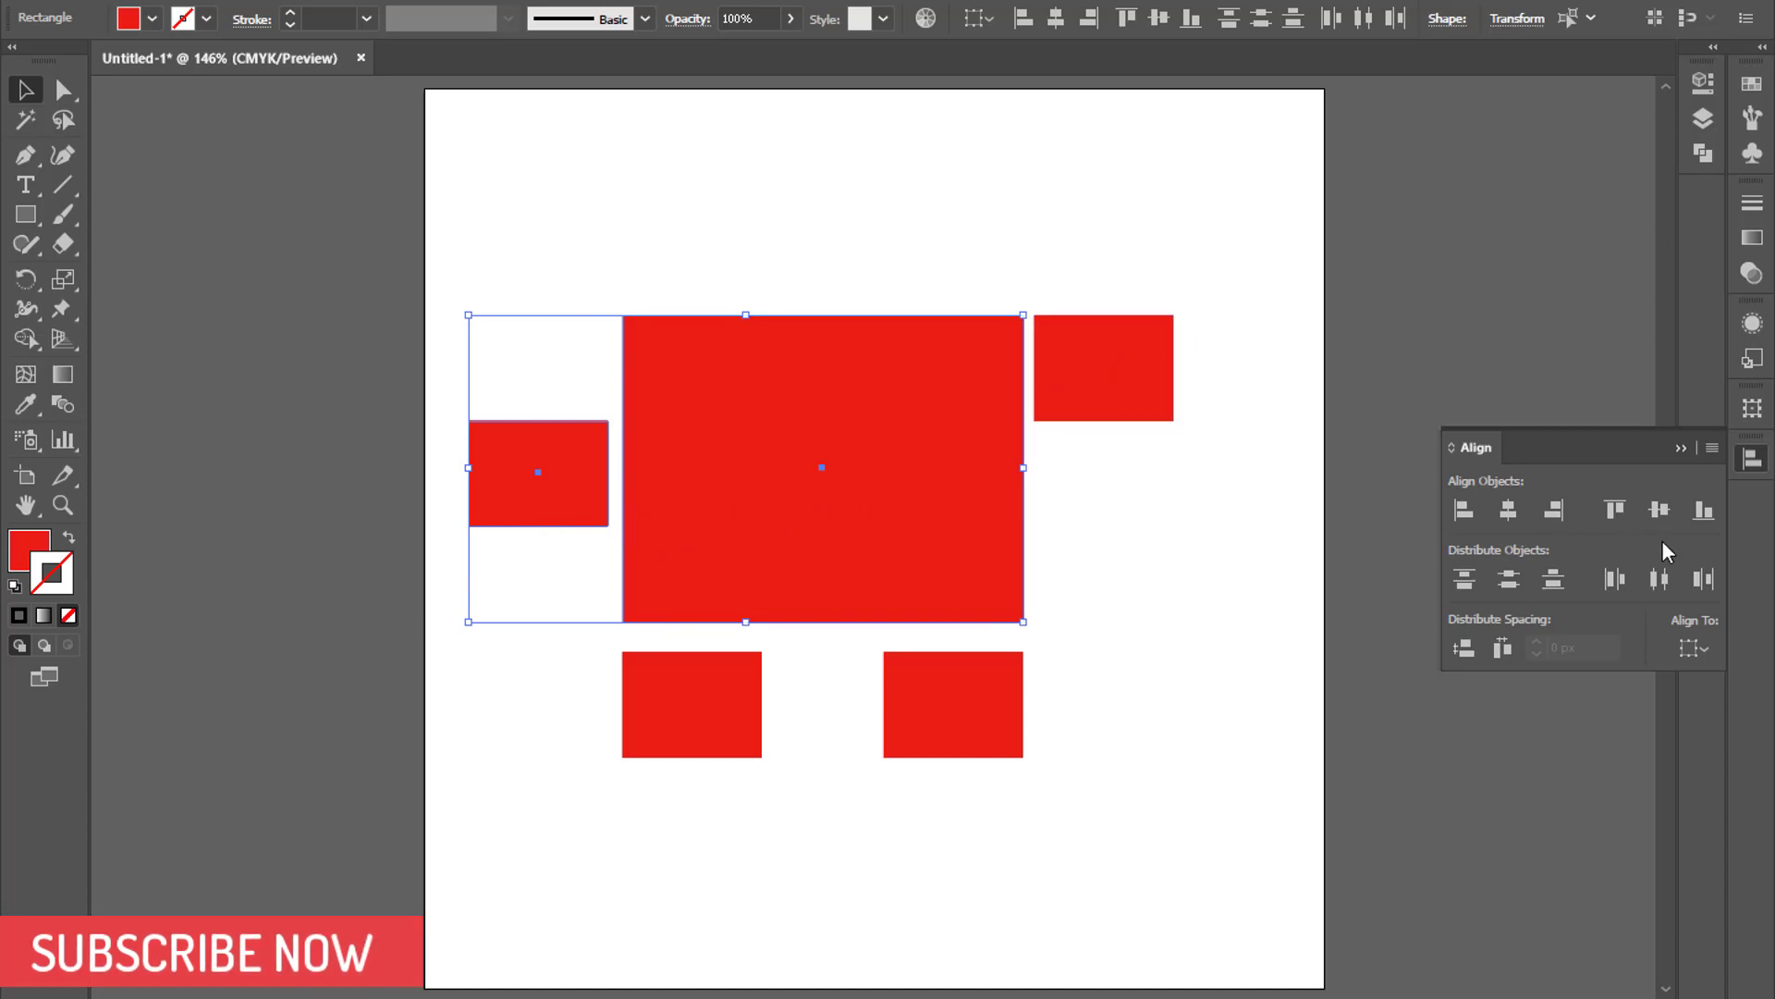
pyautogui.click(1704, 510)
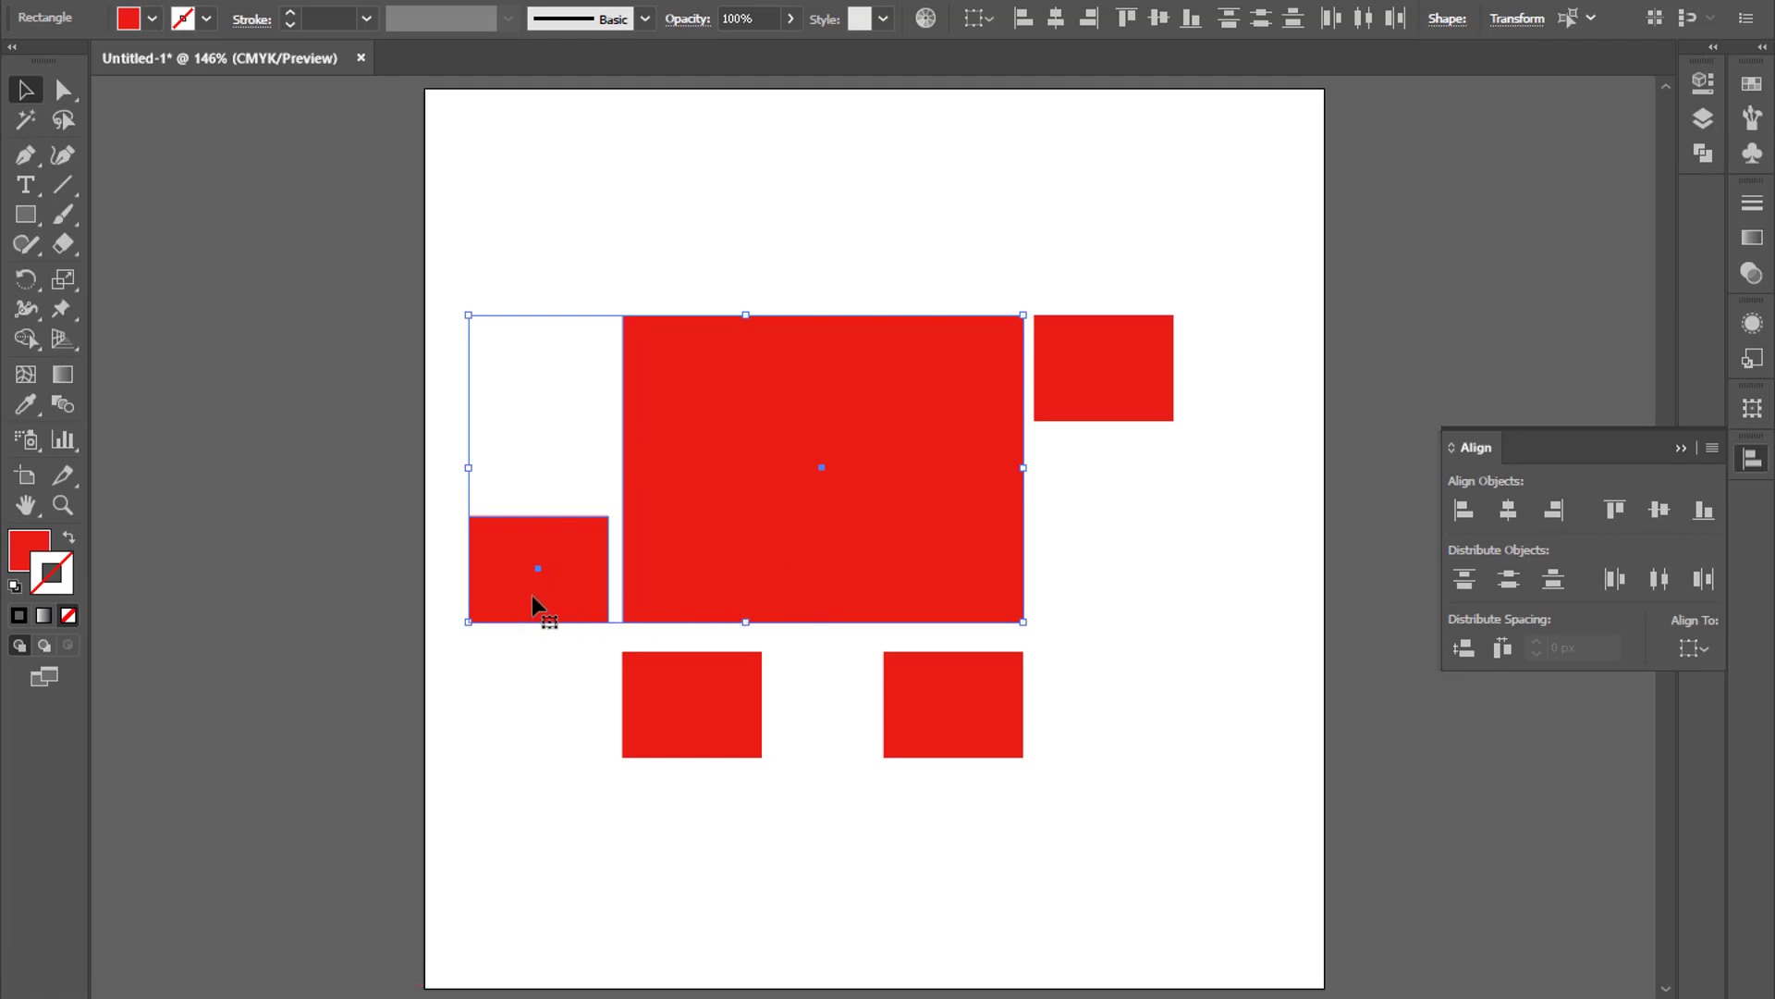
pyautogui.click(1660, 509)
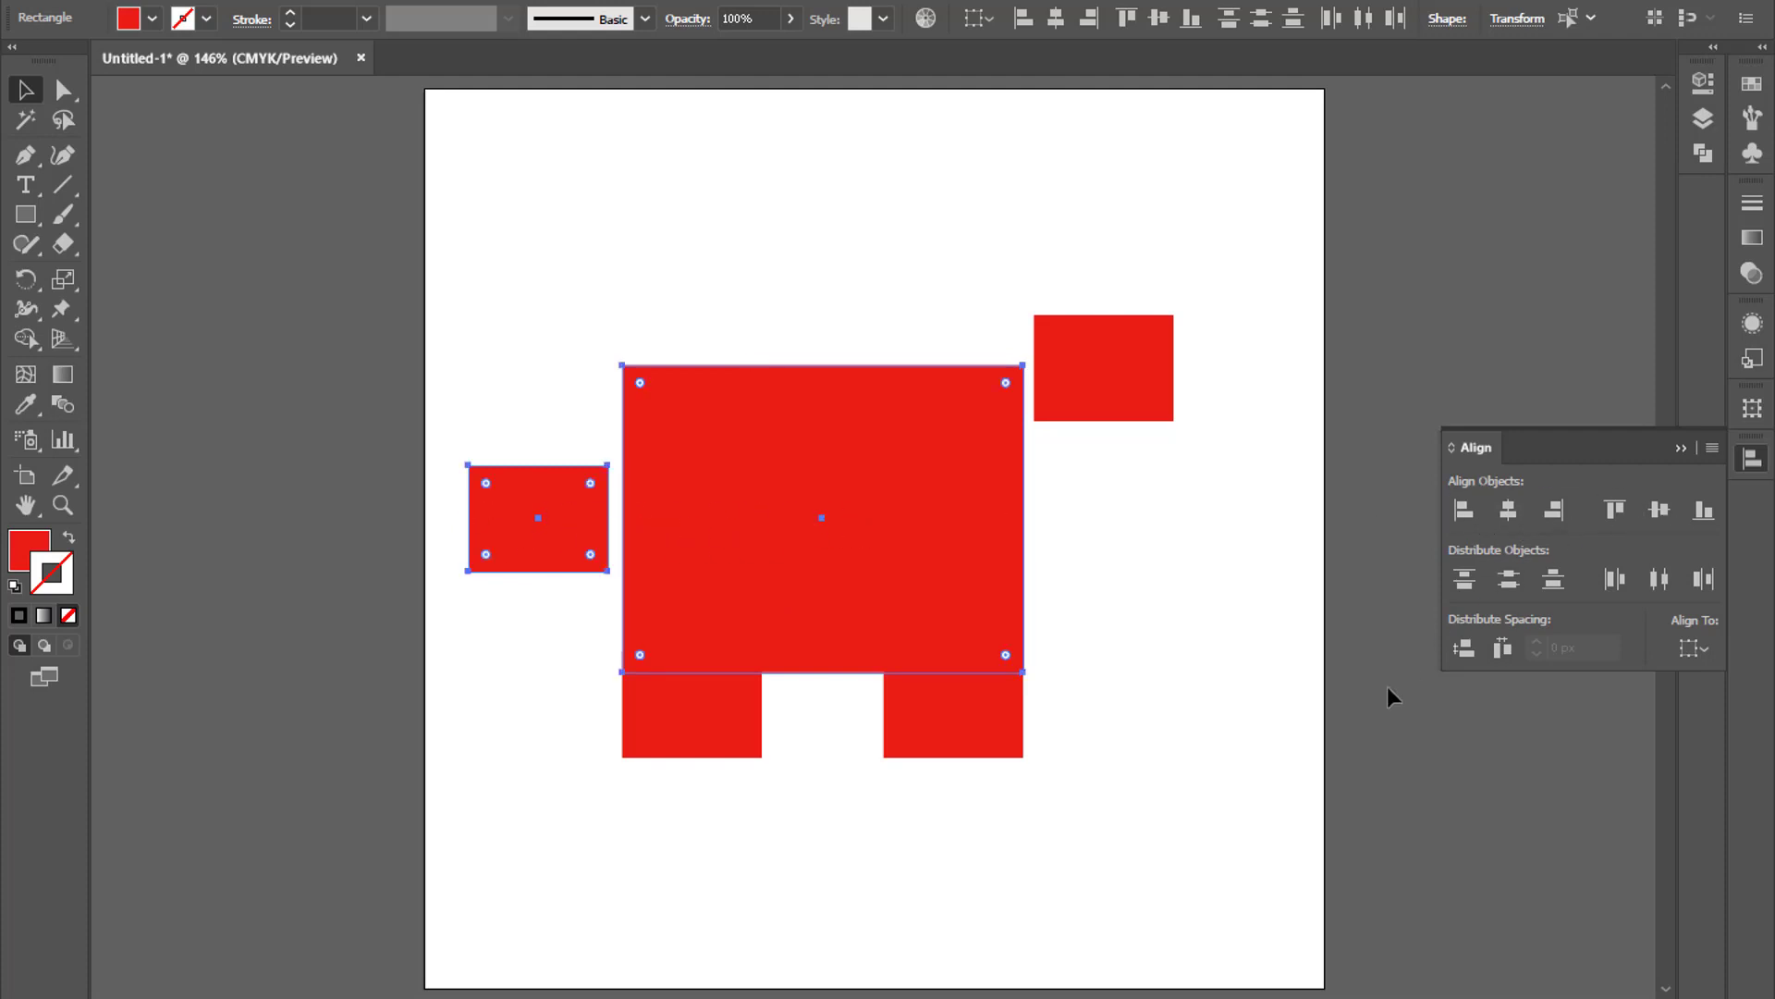
# Step: Undo the last vertical centering and delete the large rectangle and all four small ones from the artboard
pyautogui.hotkey('ctrl', 'z')
pyautogui.click(1073, 614)
pyautogui.click(915, 538)
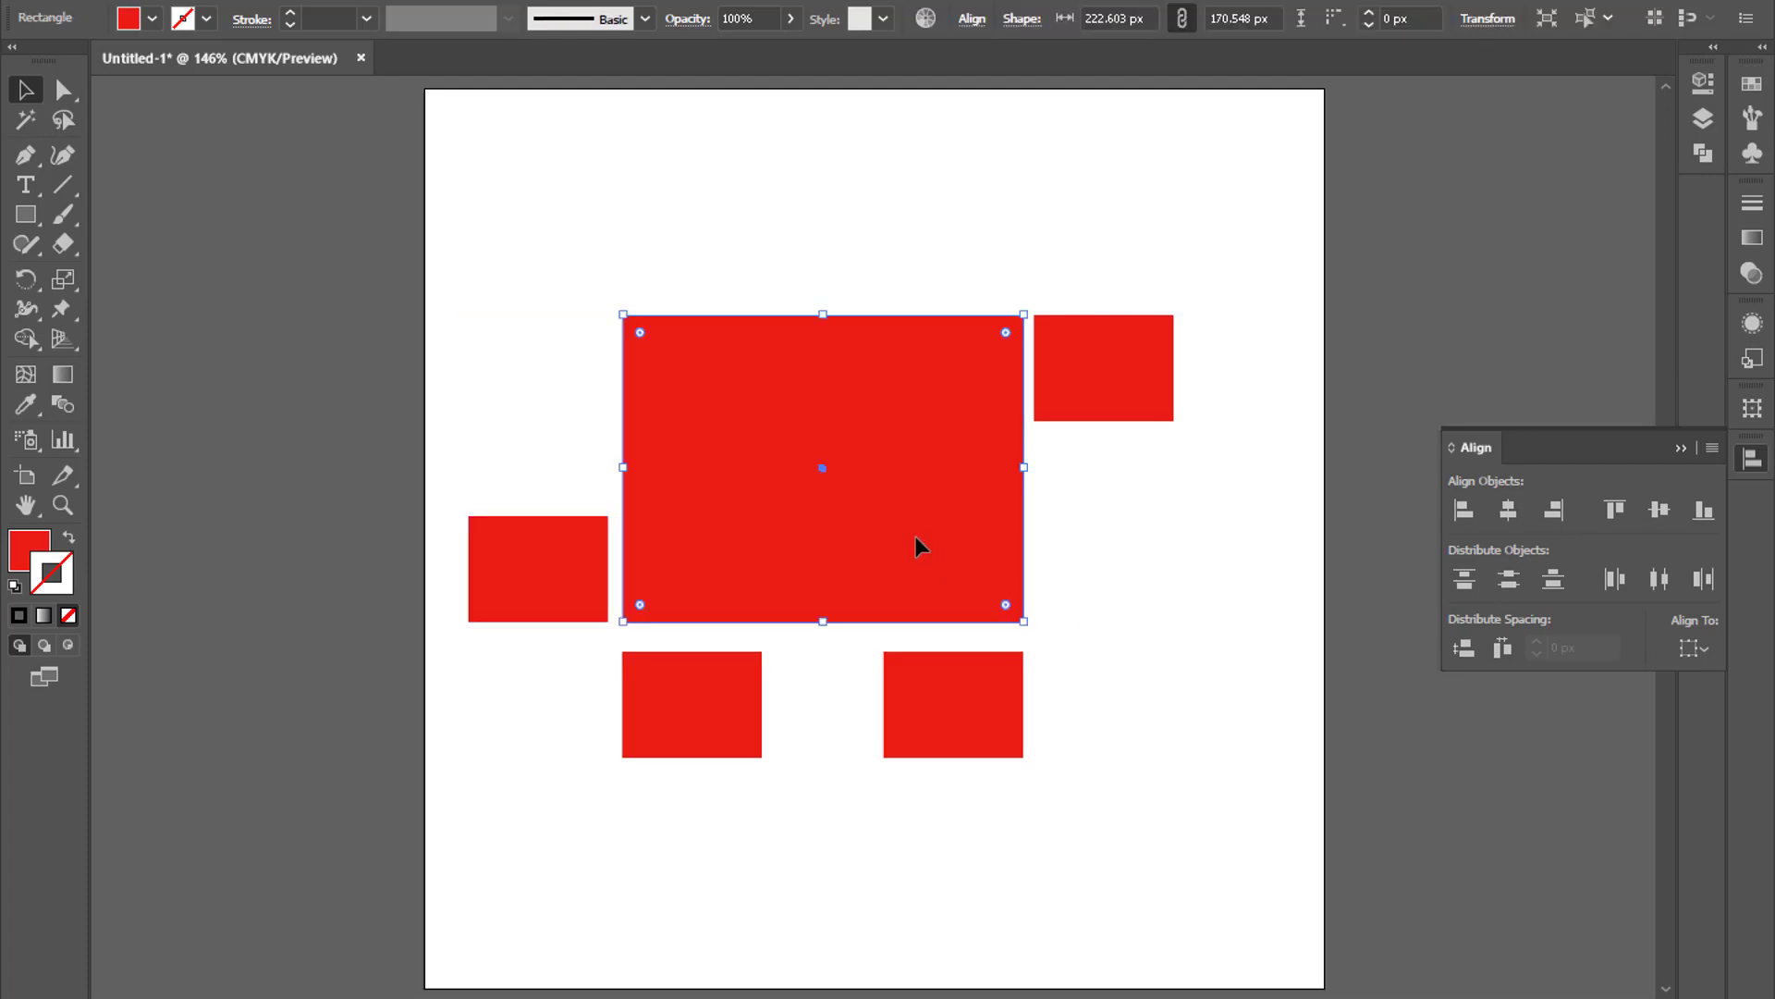
pyautogui.press('Delete')
pyautogui.click(1128, 381)
pyautogui.press('Delete')
pyautogui.click(963, 754)
pyautogui.press('Delete')
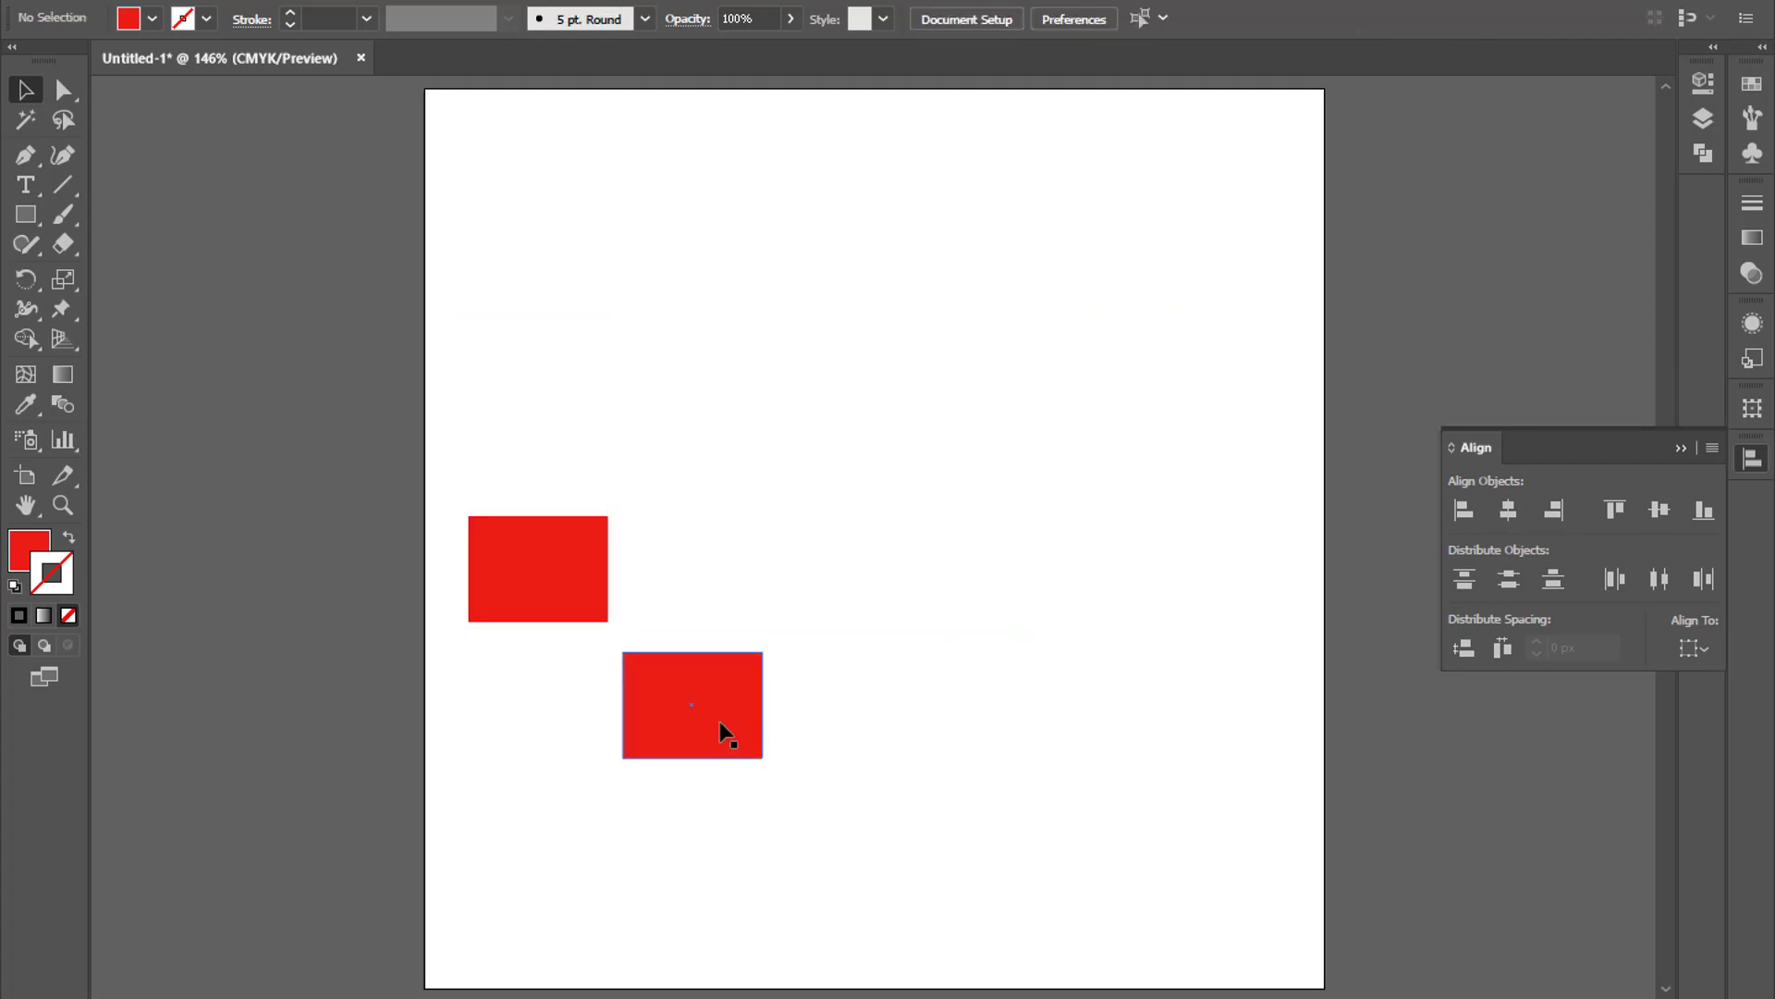
pyautogui.click(722, 730)
pyautogui.press('Delete')
pyautogui.click(547, 579)
pyautogui.press('Delete')
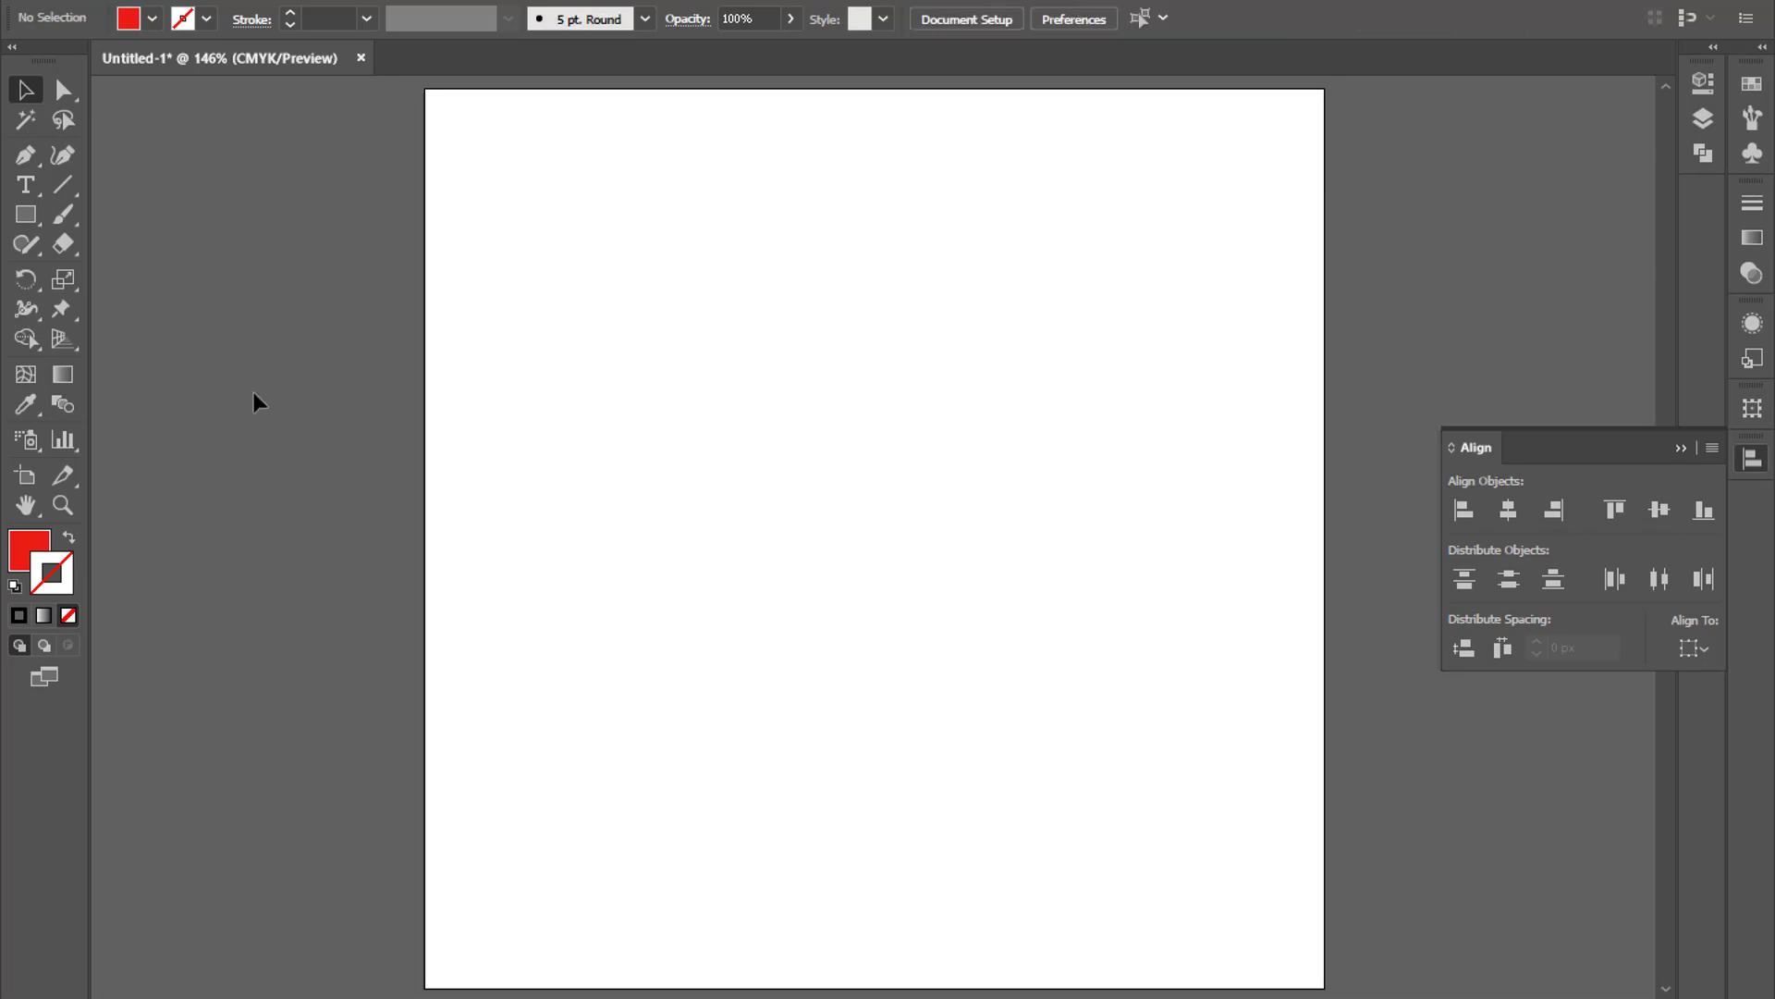
# Step: Draw a square about 78 px wide, move it to the artboard's upper left, and duplicate it into a staggered column of four
pyautogui.click(33, 212)
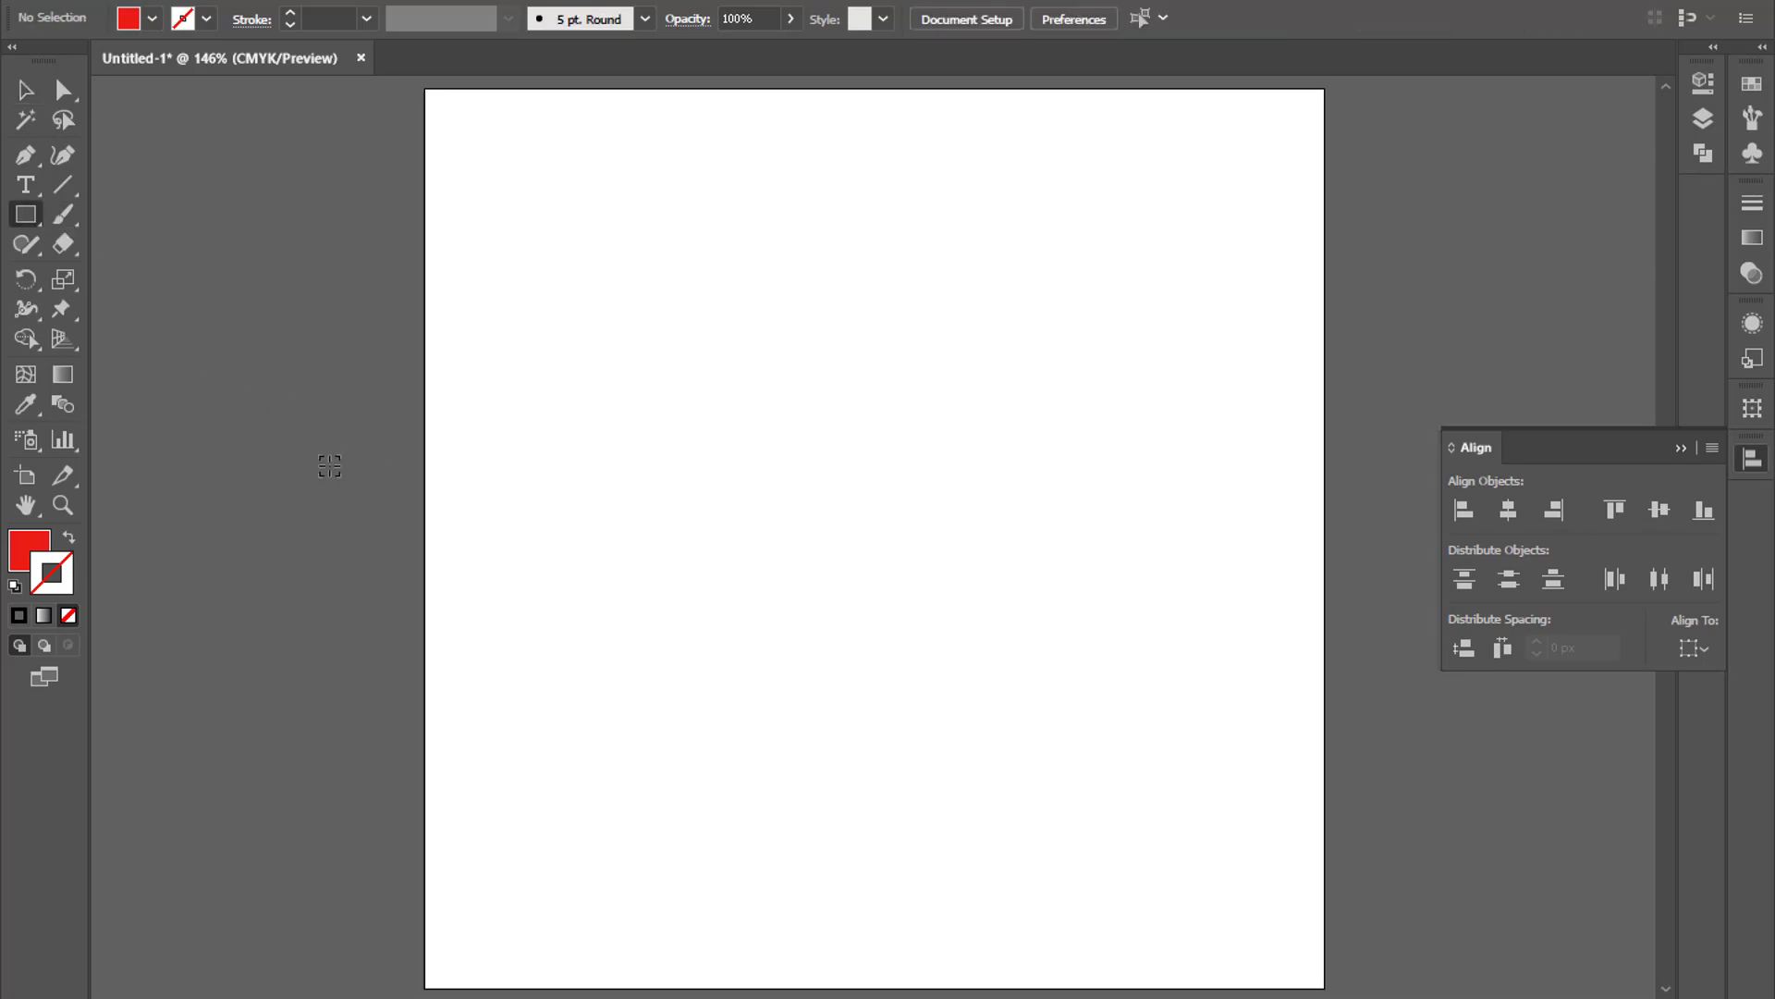
pyautogui.moveTo(866, 519); pyautogui.dragTo(938, 689)
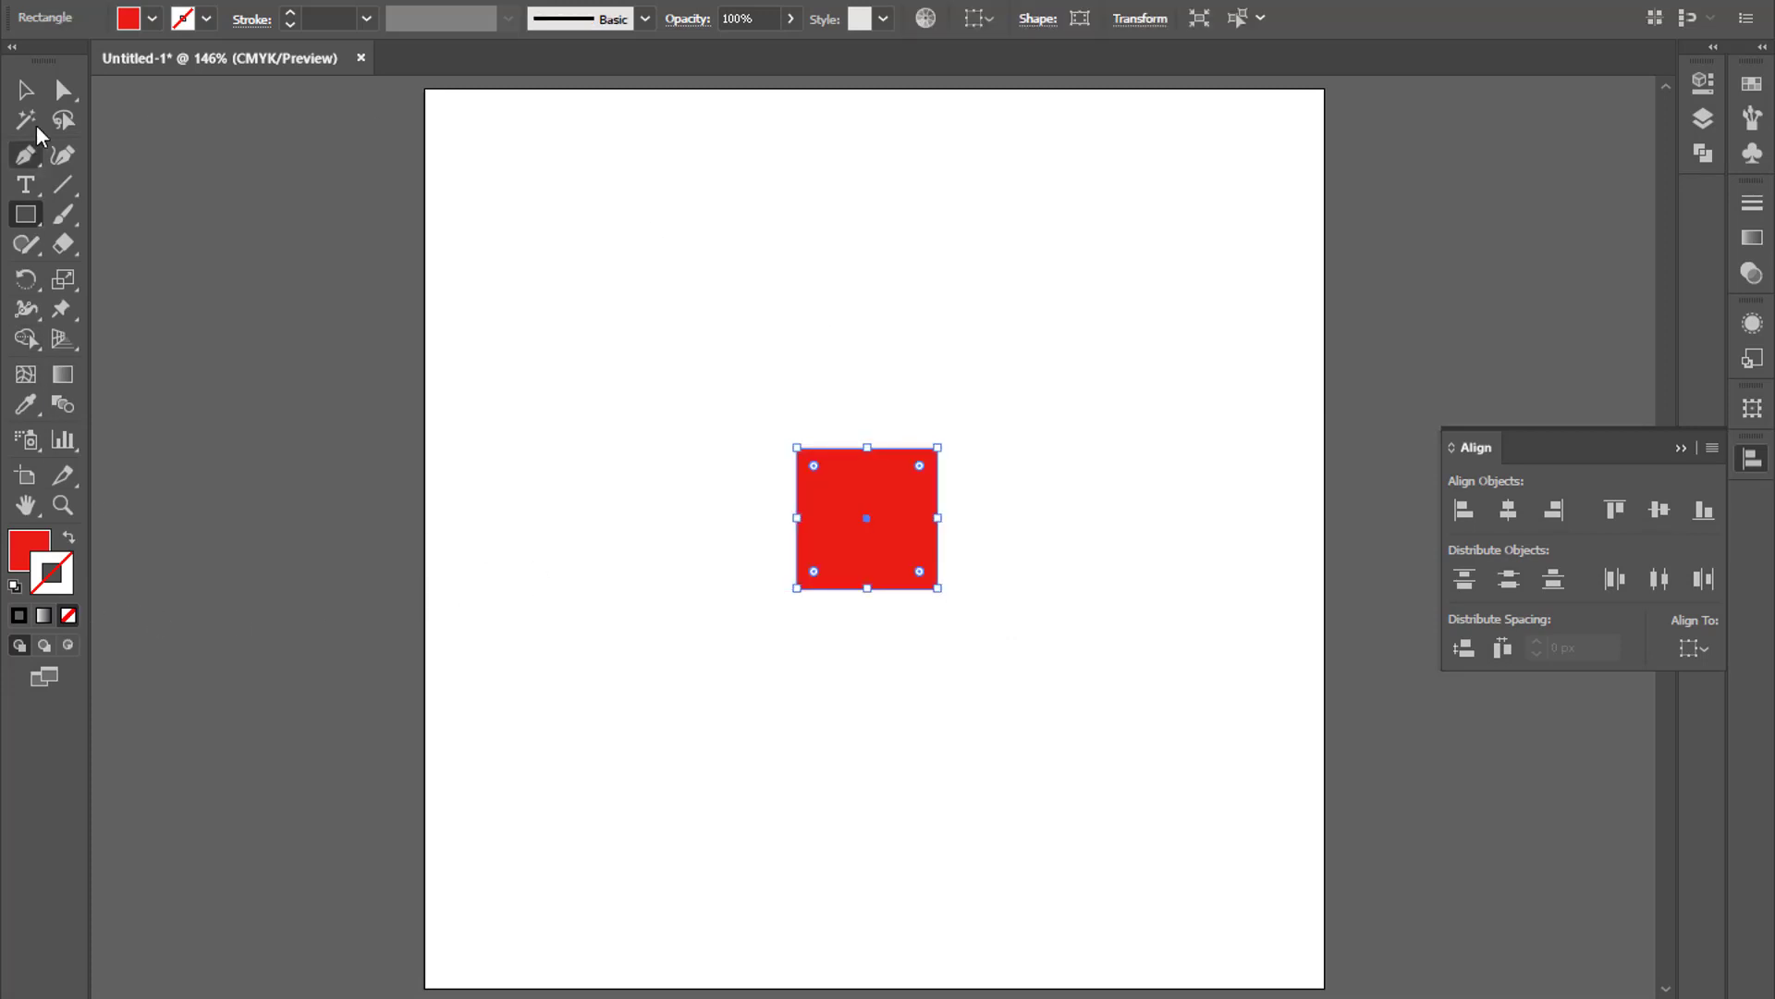
pyautogui.click(25, 90)
pyautogui.moveTo(850, 550); pyautogui.dragTo(565, 386)
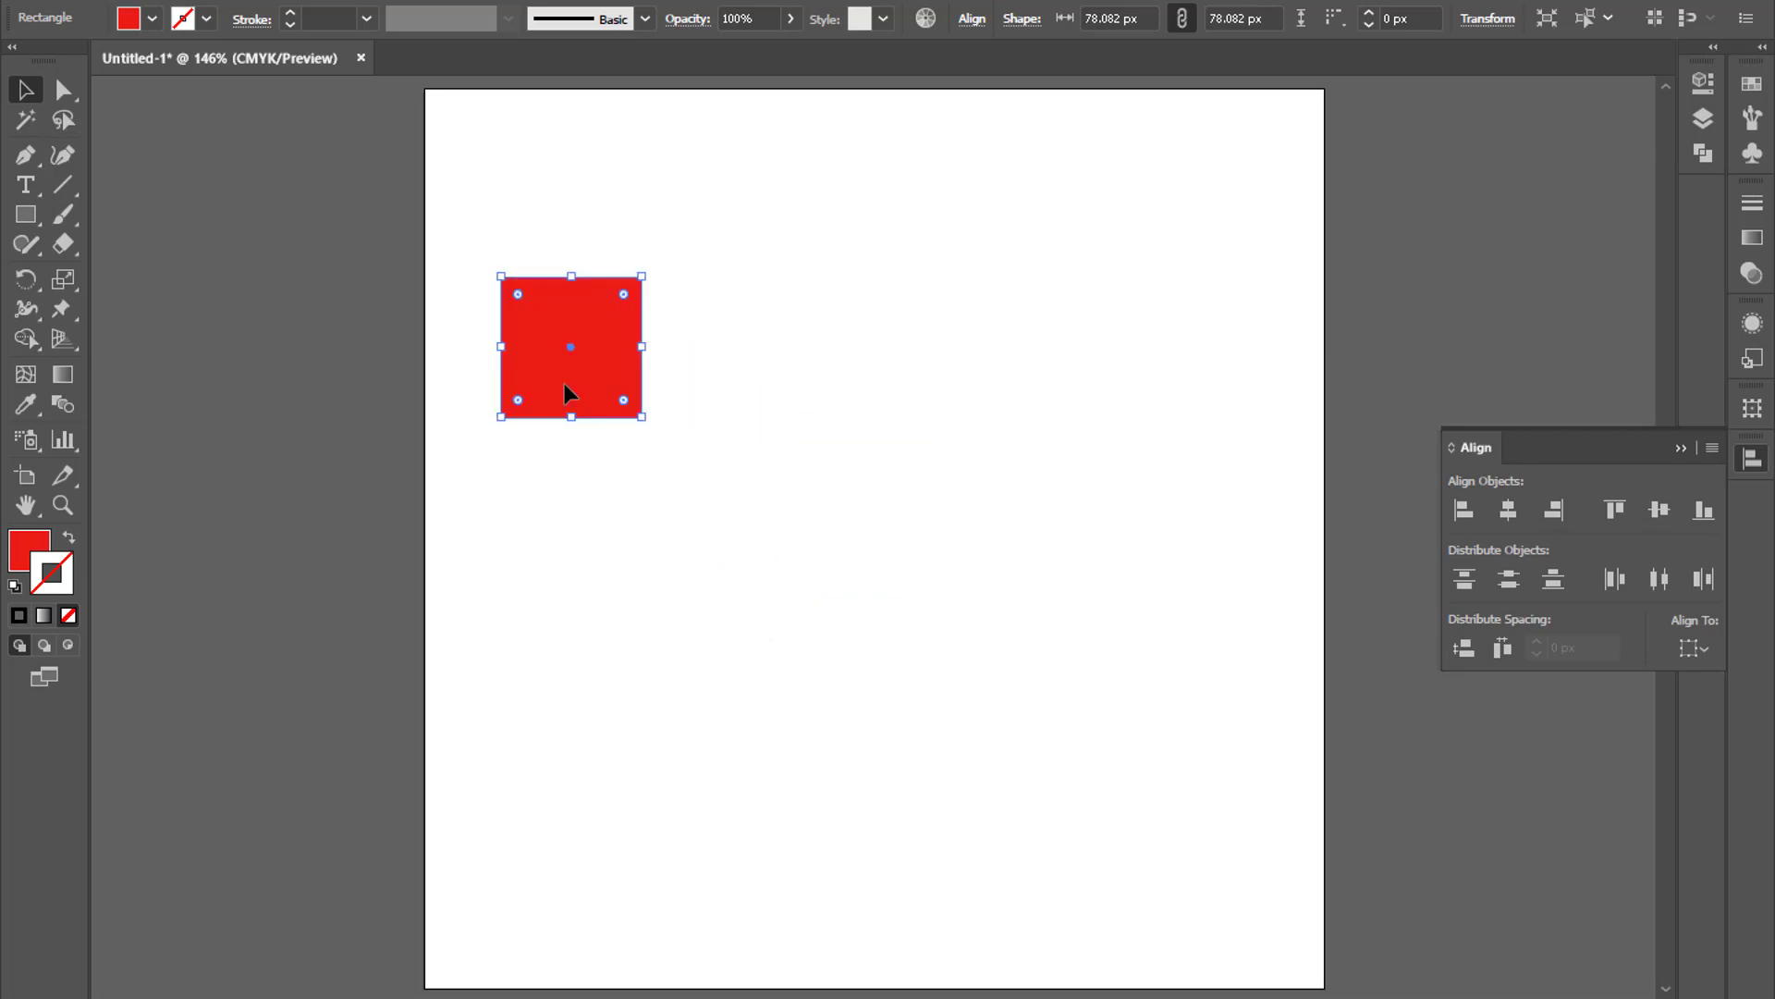
pyautogui.moveTo(566, 393); pyautogui.dragTo(532, 725)
pyautogui.moveTo(536, 733); pyautogui.dragTo(618, 905)
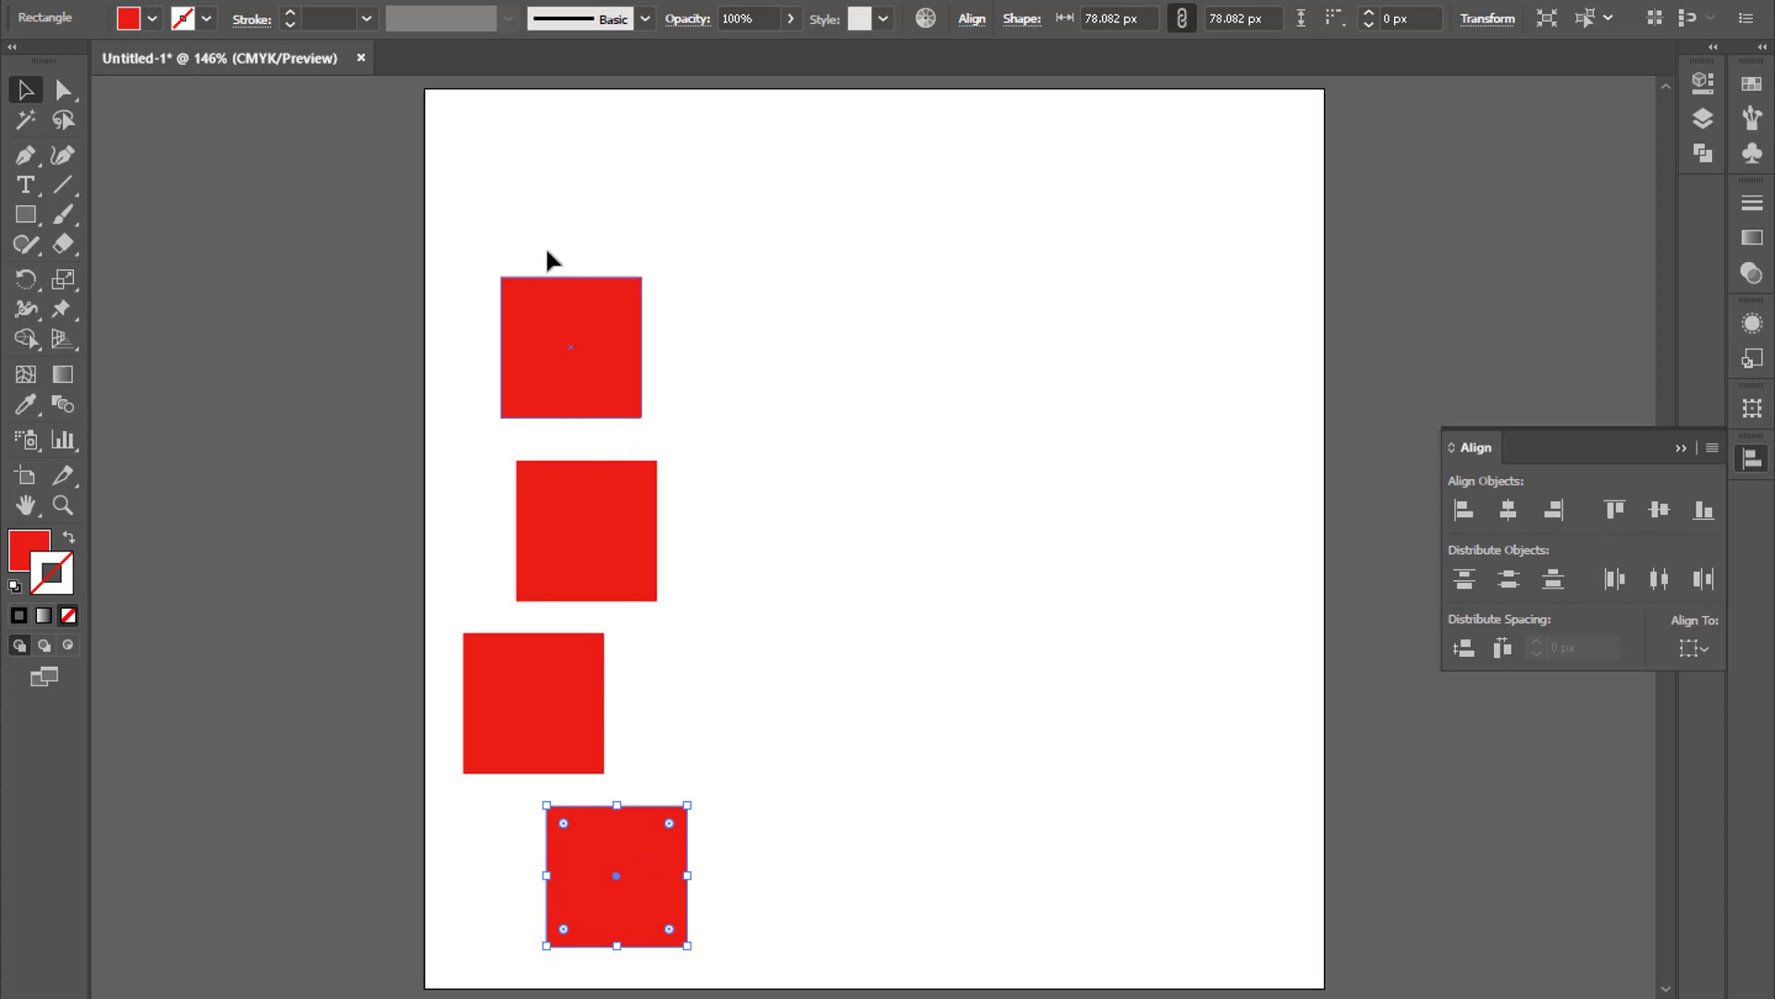
# Step: Select all four staggered squares and try aligning their left edges with Horizontal Align Left, undoing the alignment
pyautogui.moveTo(465, 220); pyautogui.dragTo(673, 837)
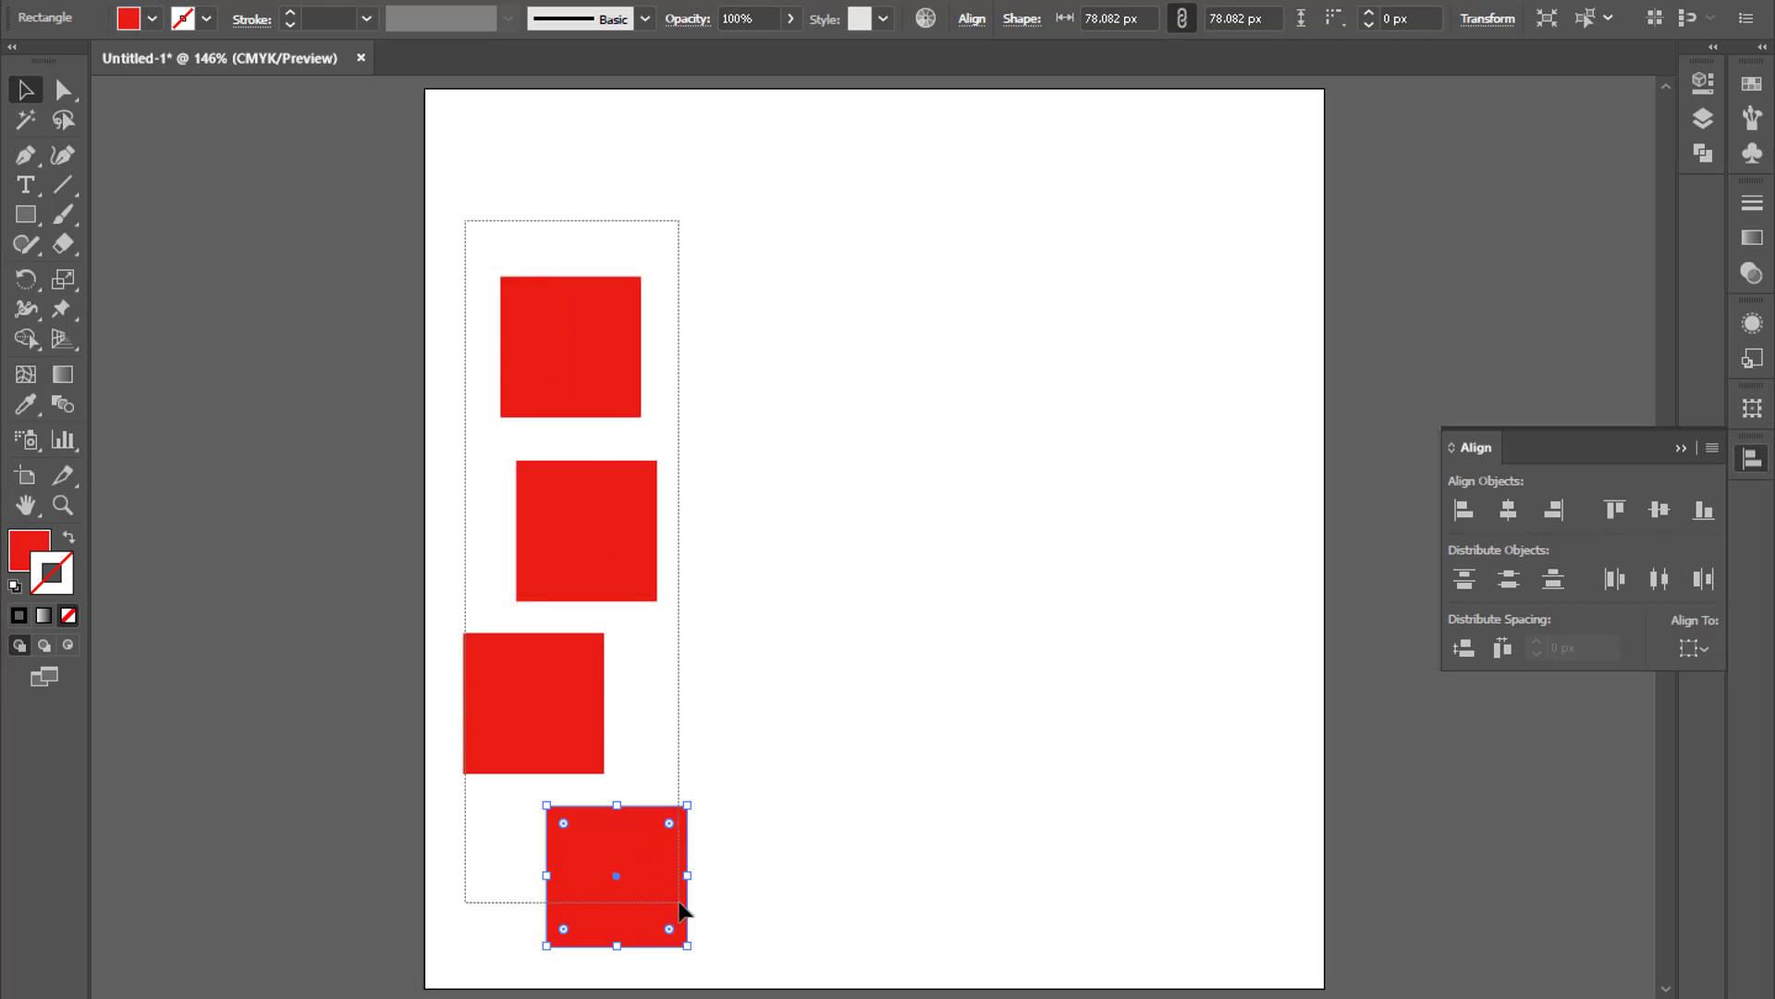
pyautogui.moveTo(680, 903); pyautogui.dragTo(679, 904)
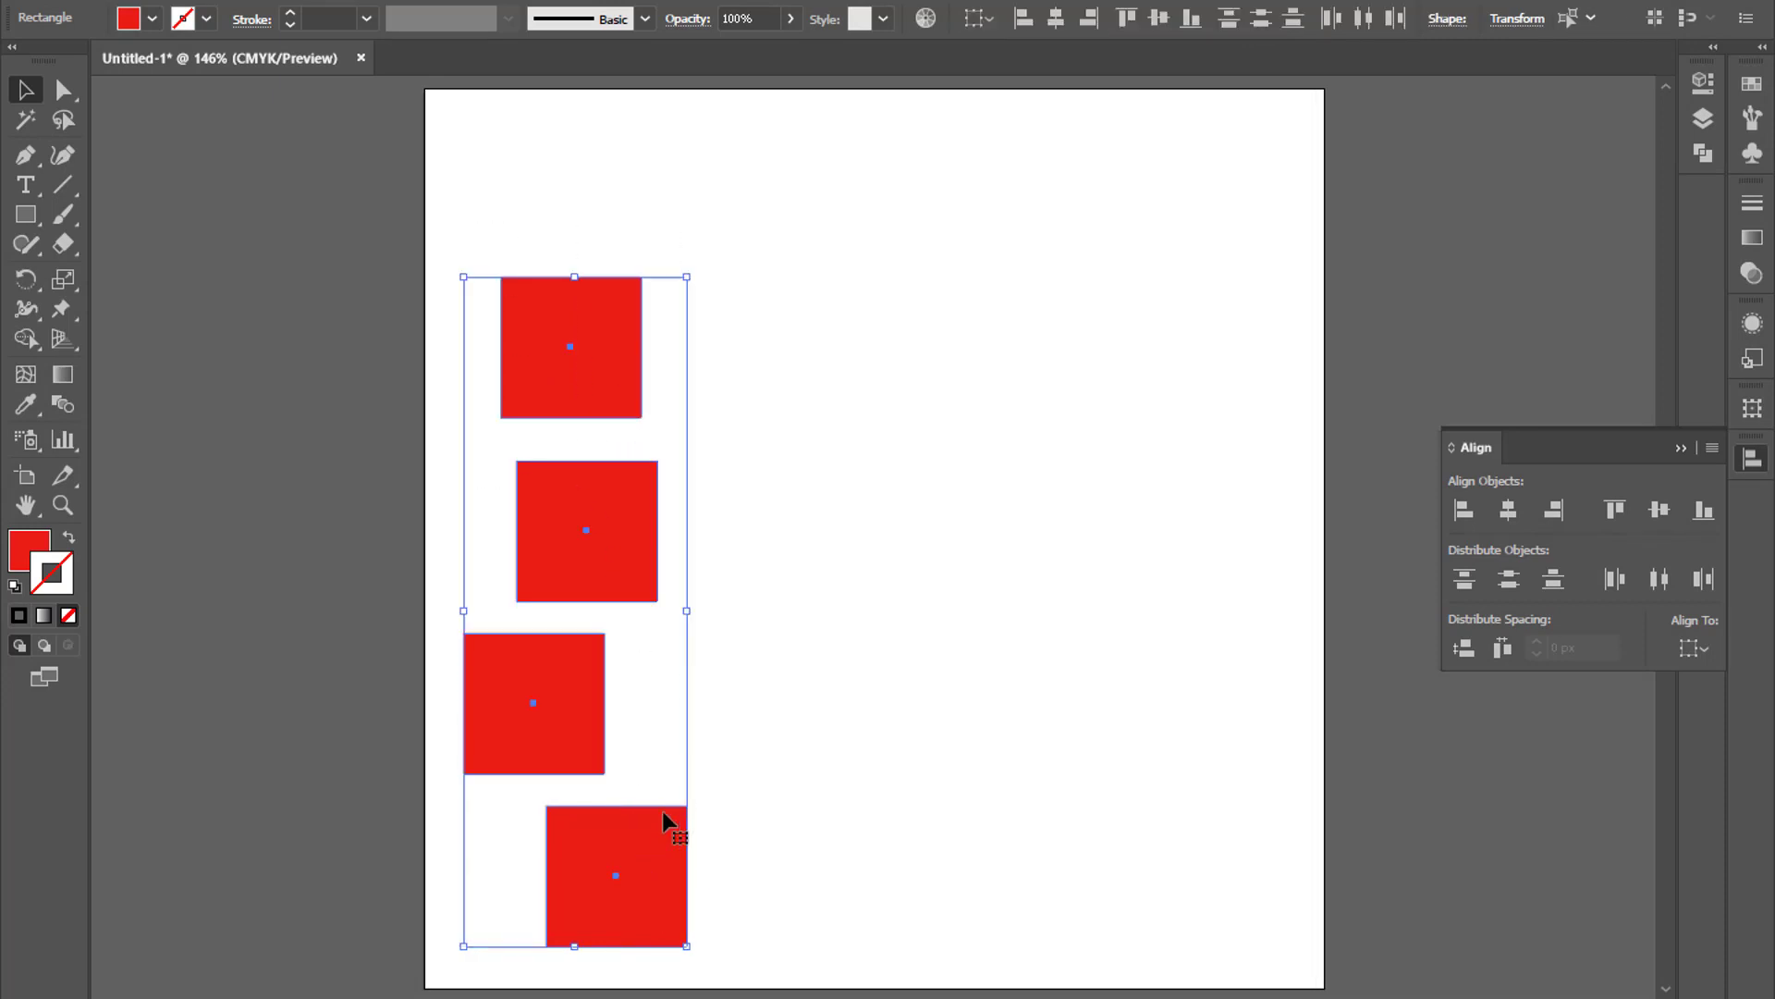
pyautogui.click(1464, 511)
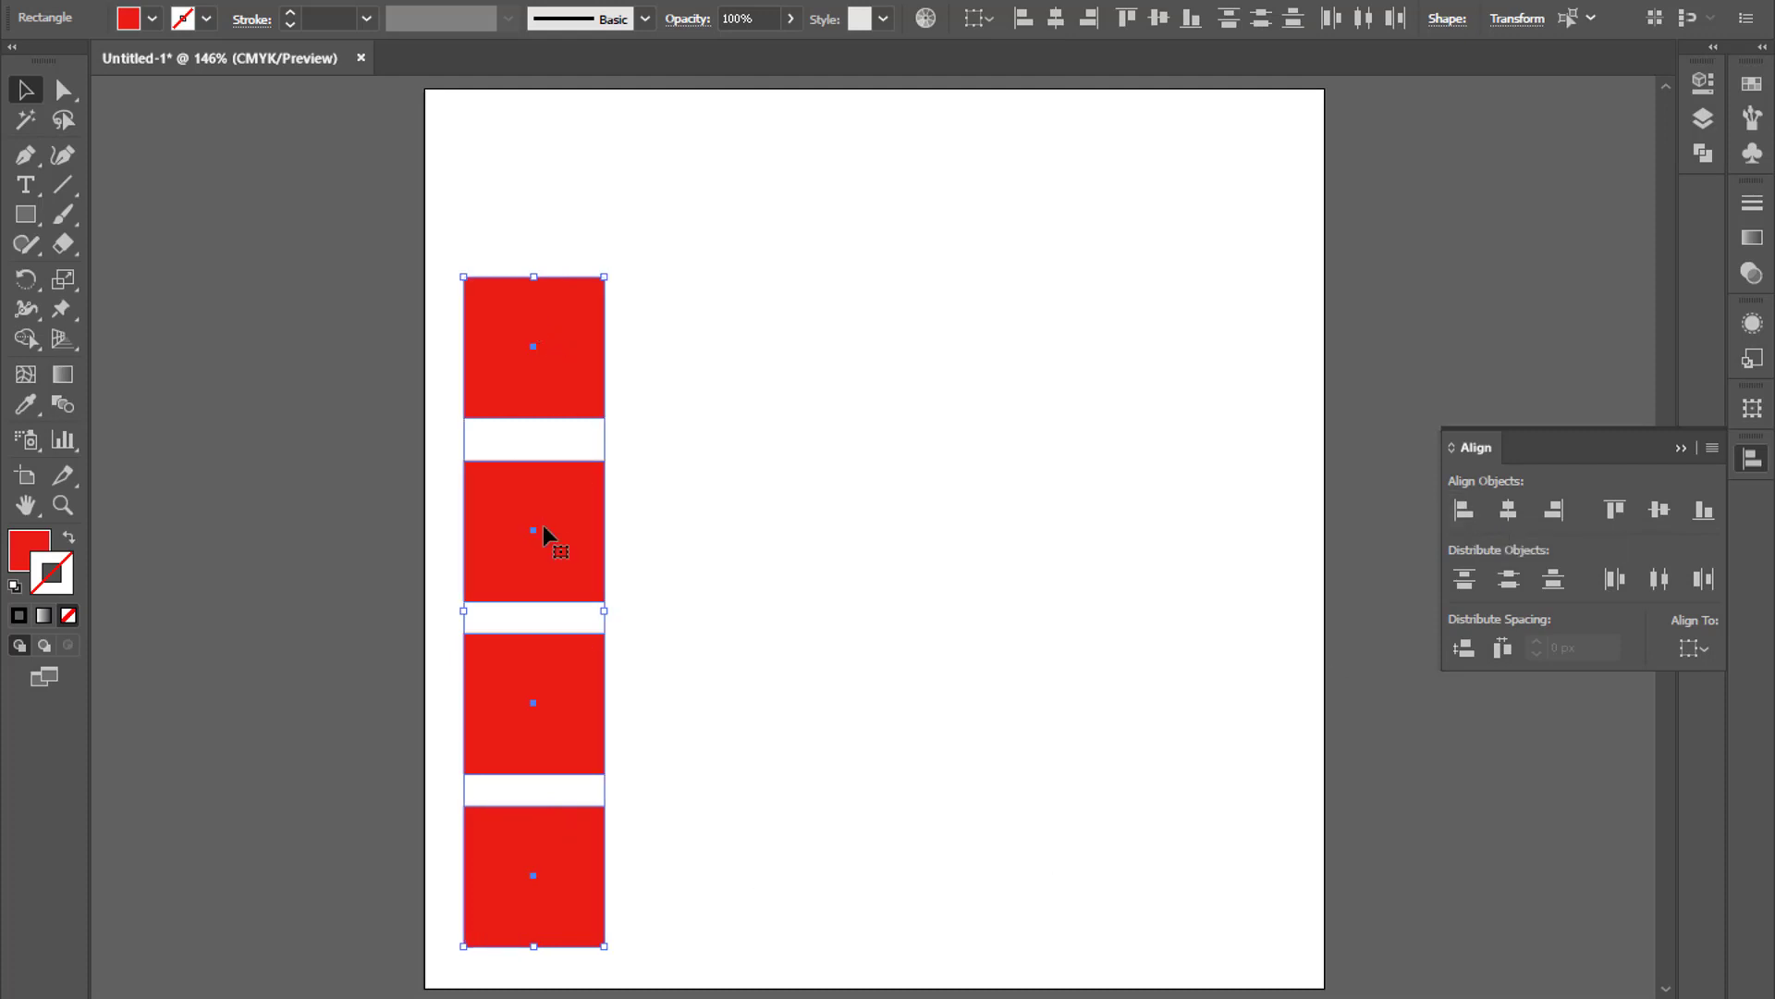
pyautogui.hotkey('ctrl', 'z')
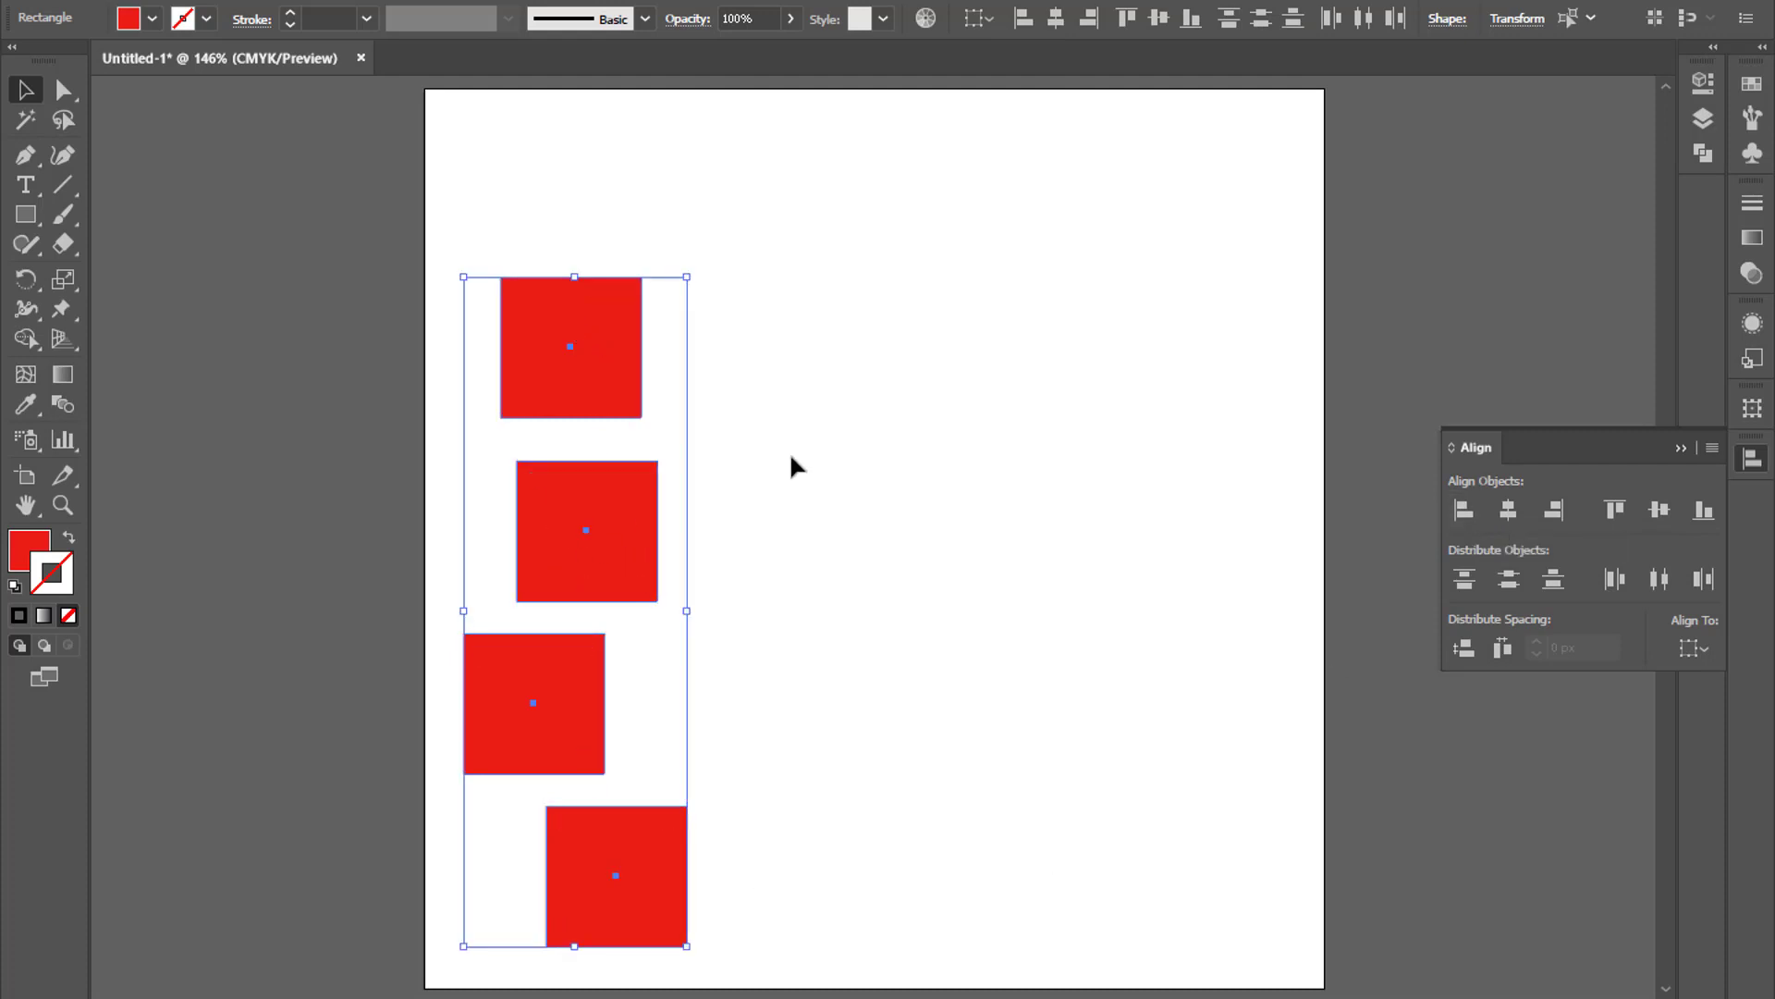
# Step: Try right-aligning the four squares, undo it, and use Horizontal Align Center on them instead
pyautogui.click(1555, 510)
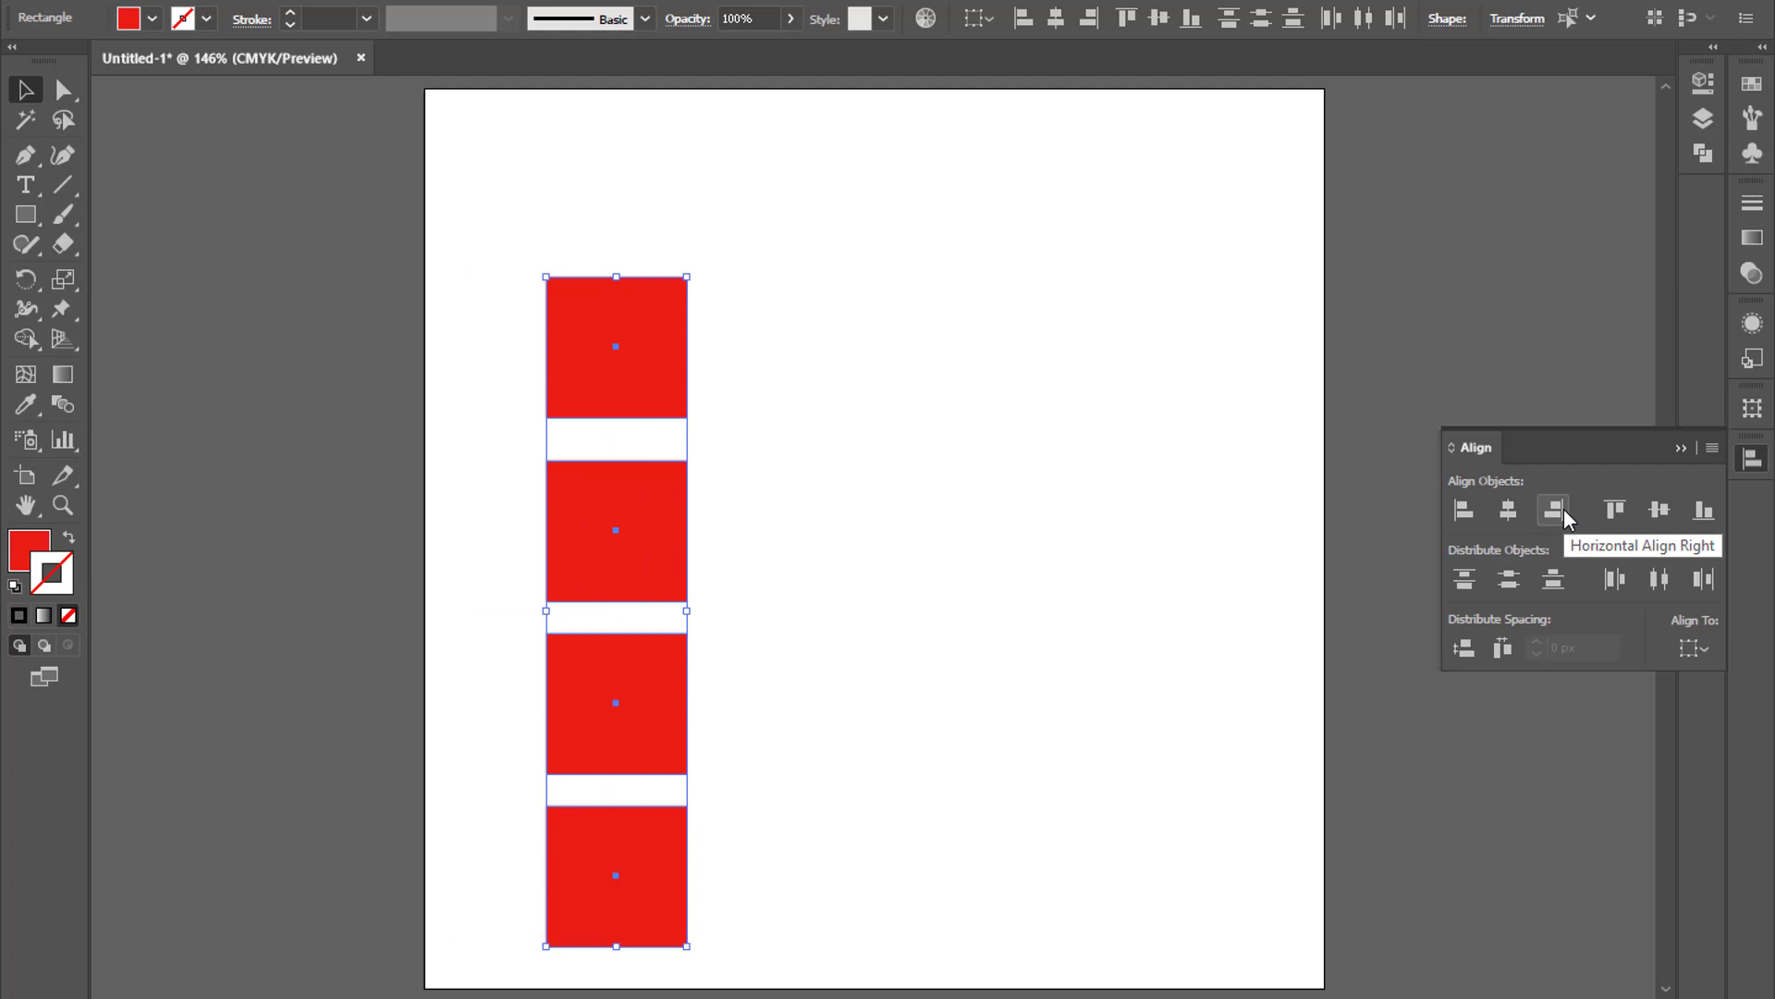
pyautogui.hotkey('ctrl', 'z')
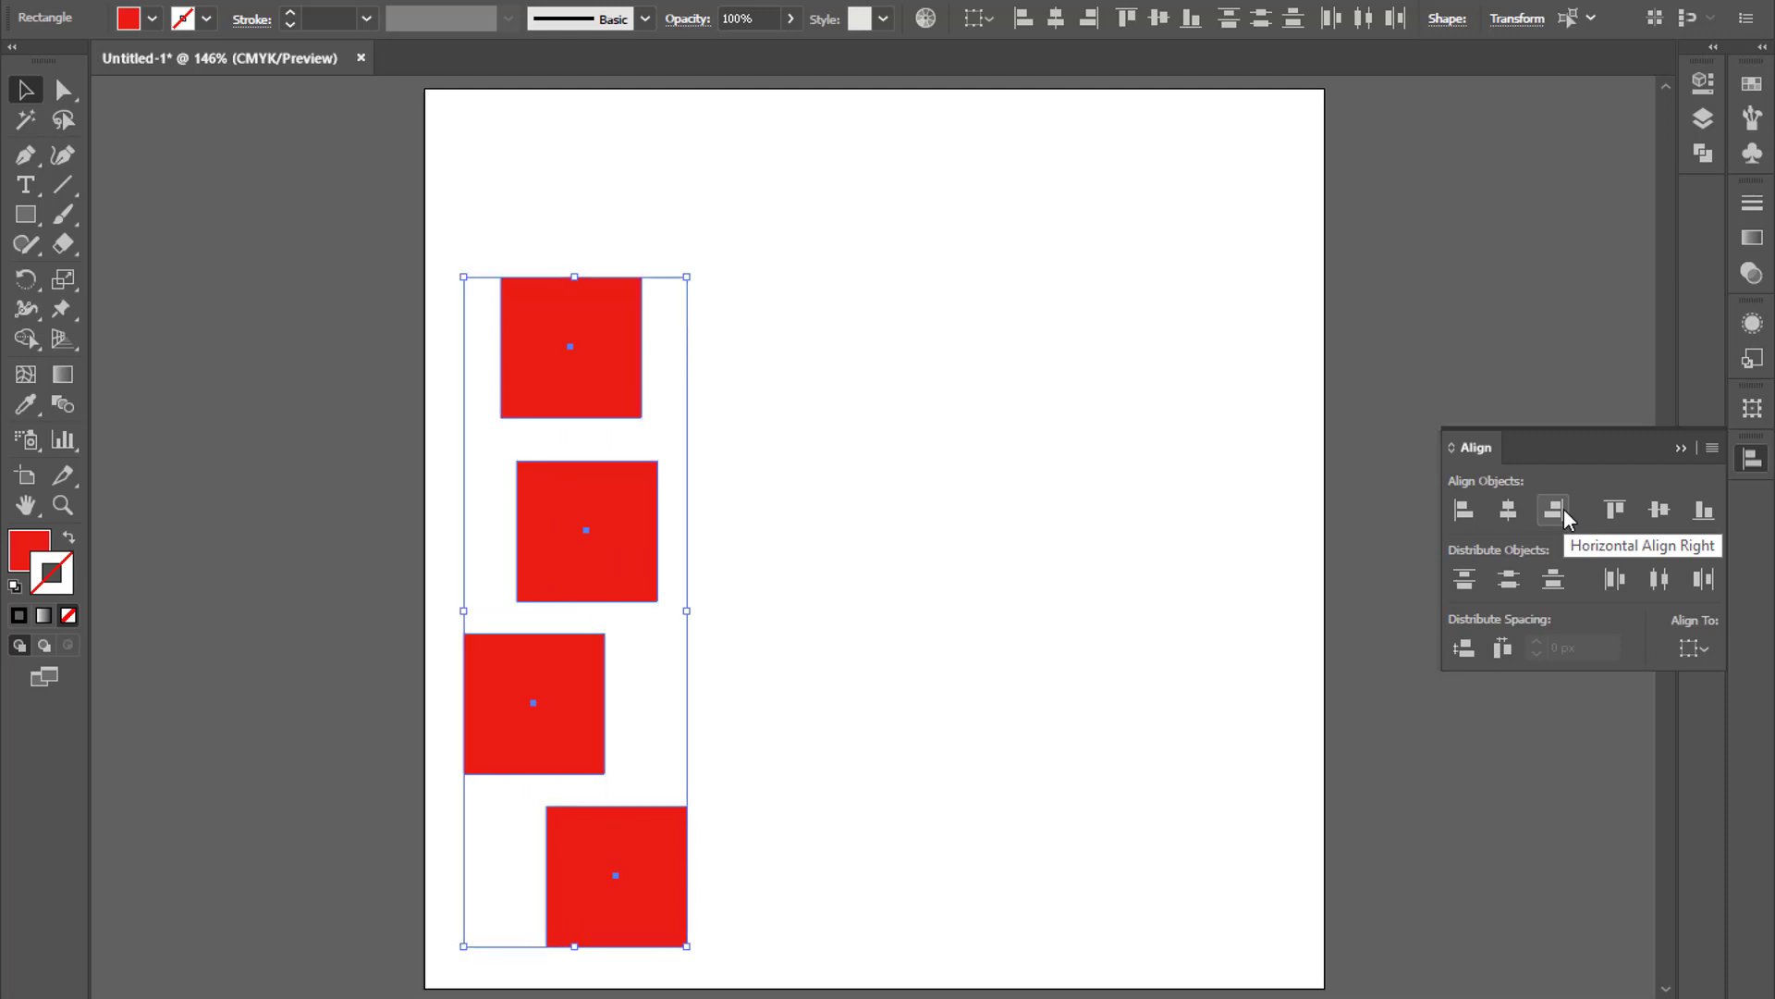
pyautogui.click(1502, 511)
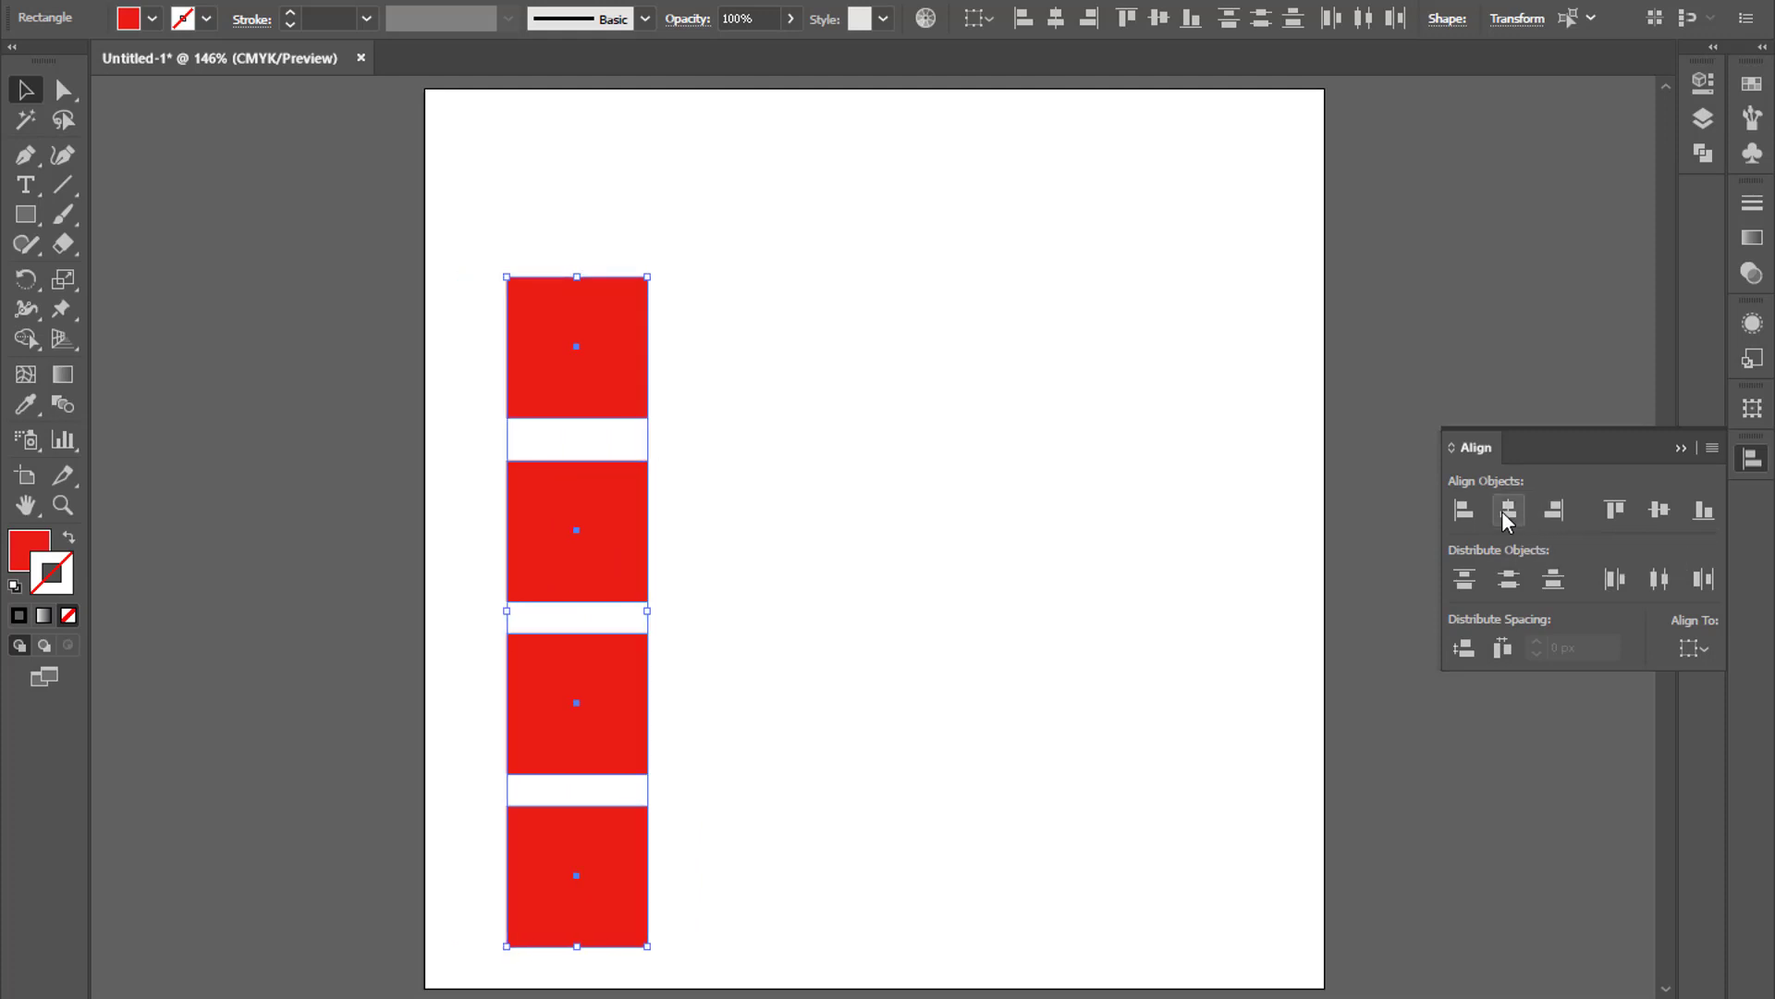
# Step: Switch to Align to Artboard and align the column of squares to the artboard's left edge, right edge and finally its horizontal center
pyautogui.click(1698, 647)
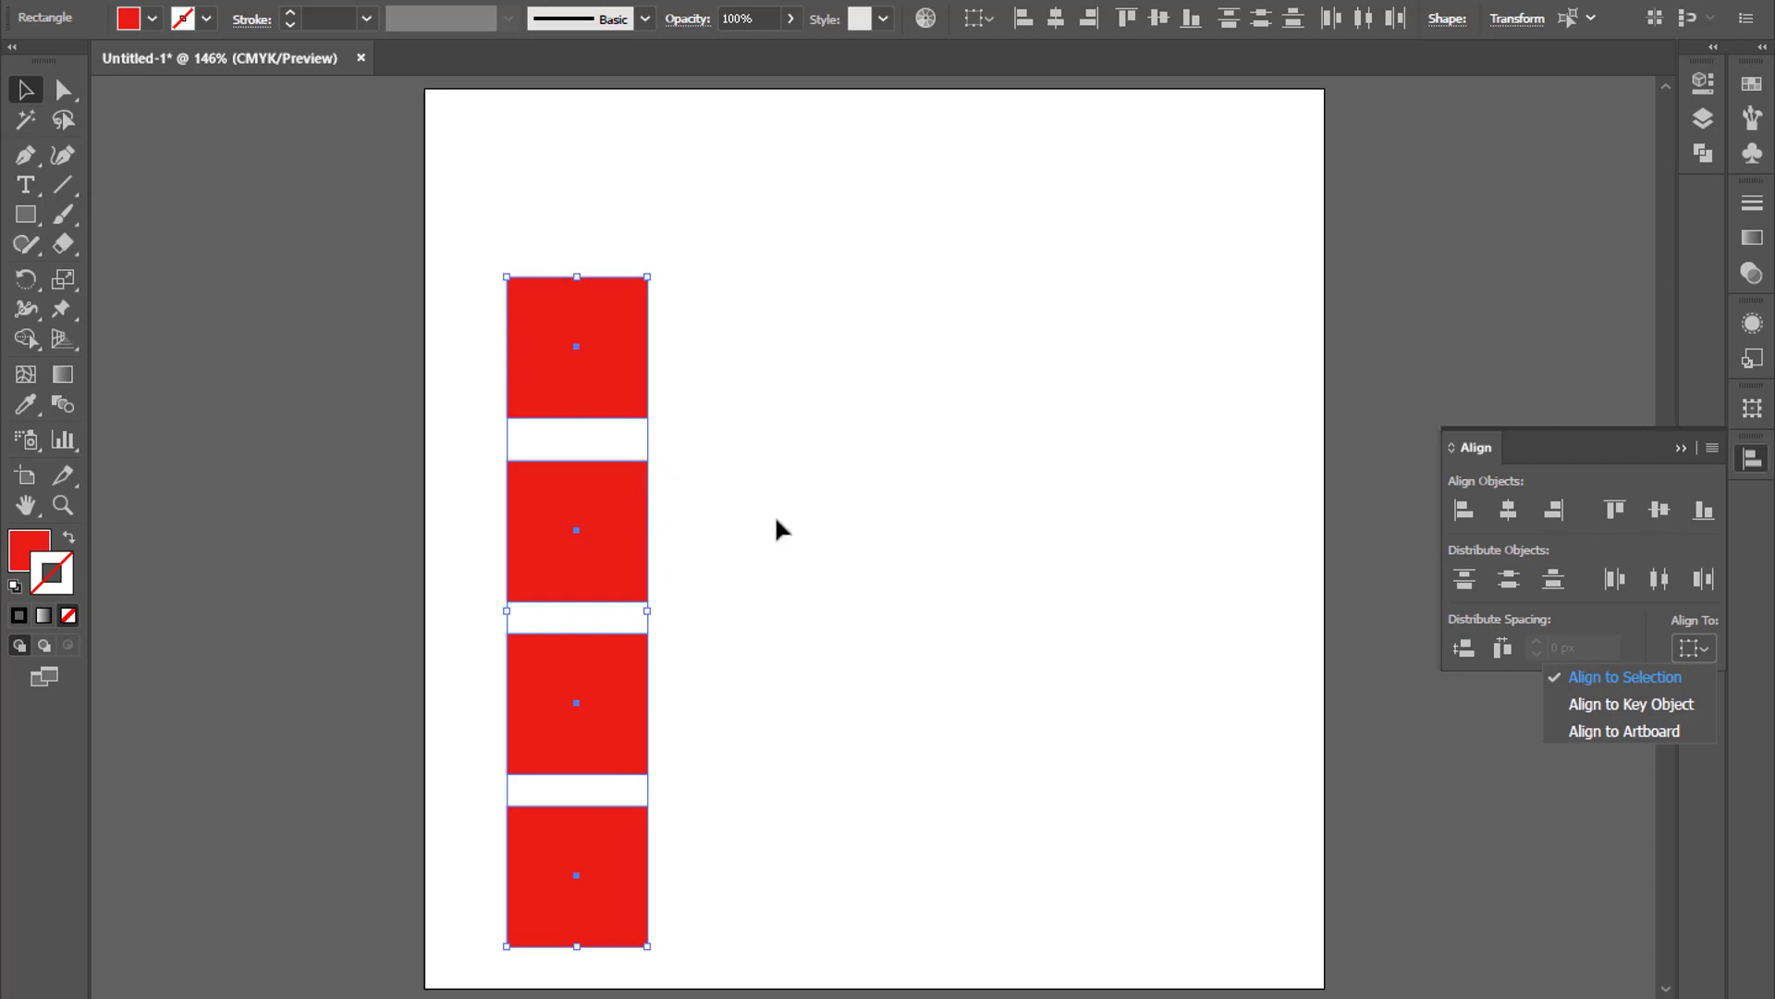
pyautogui.click(1629, 729)
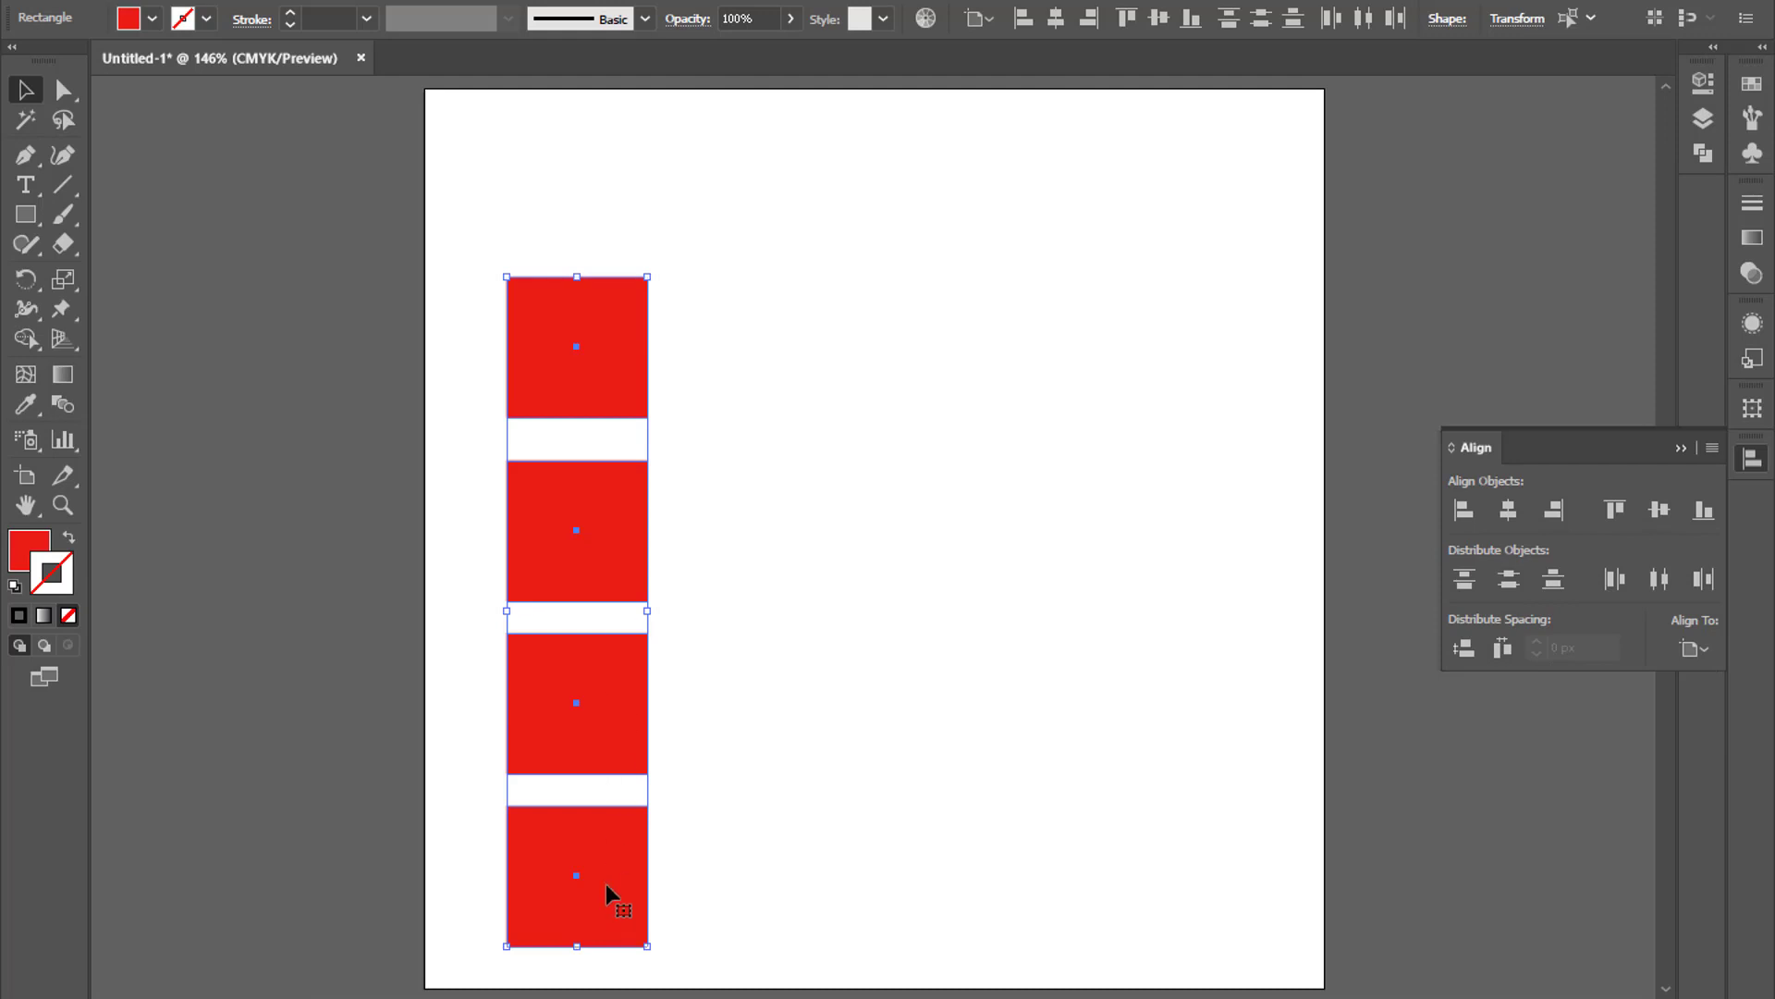
pyautogui.click(1464, 510)
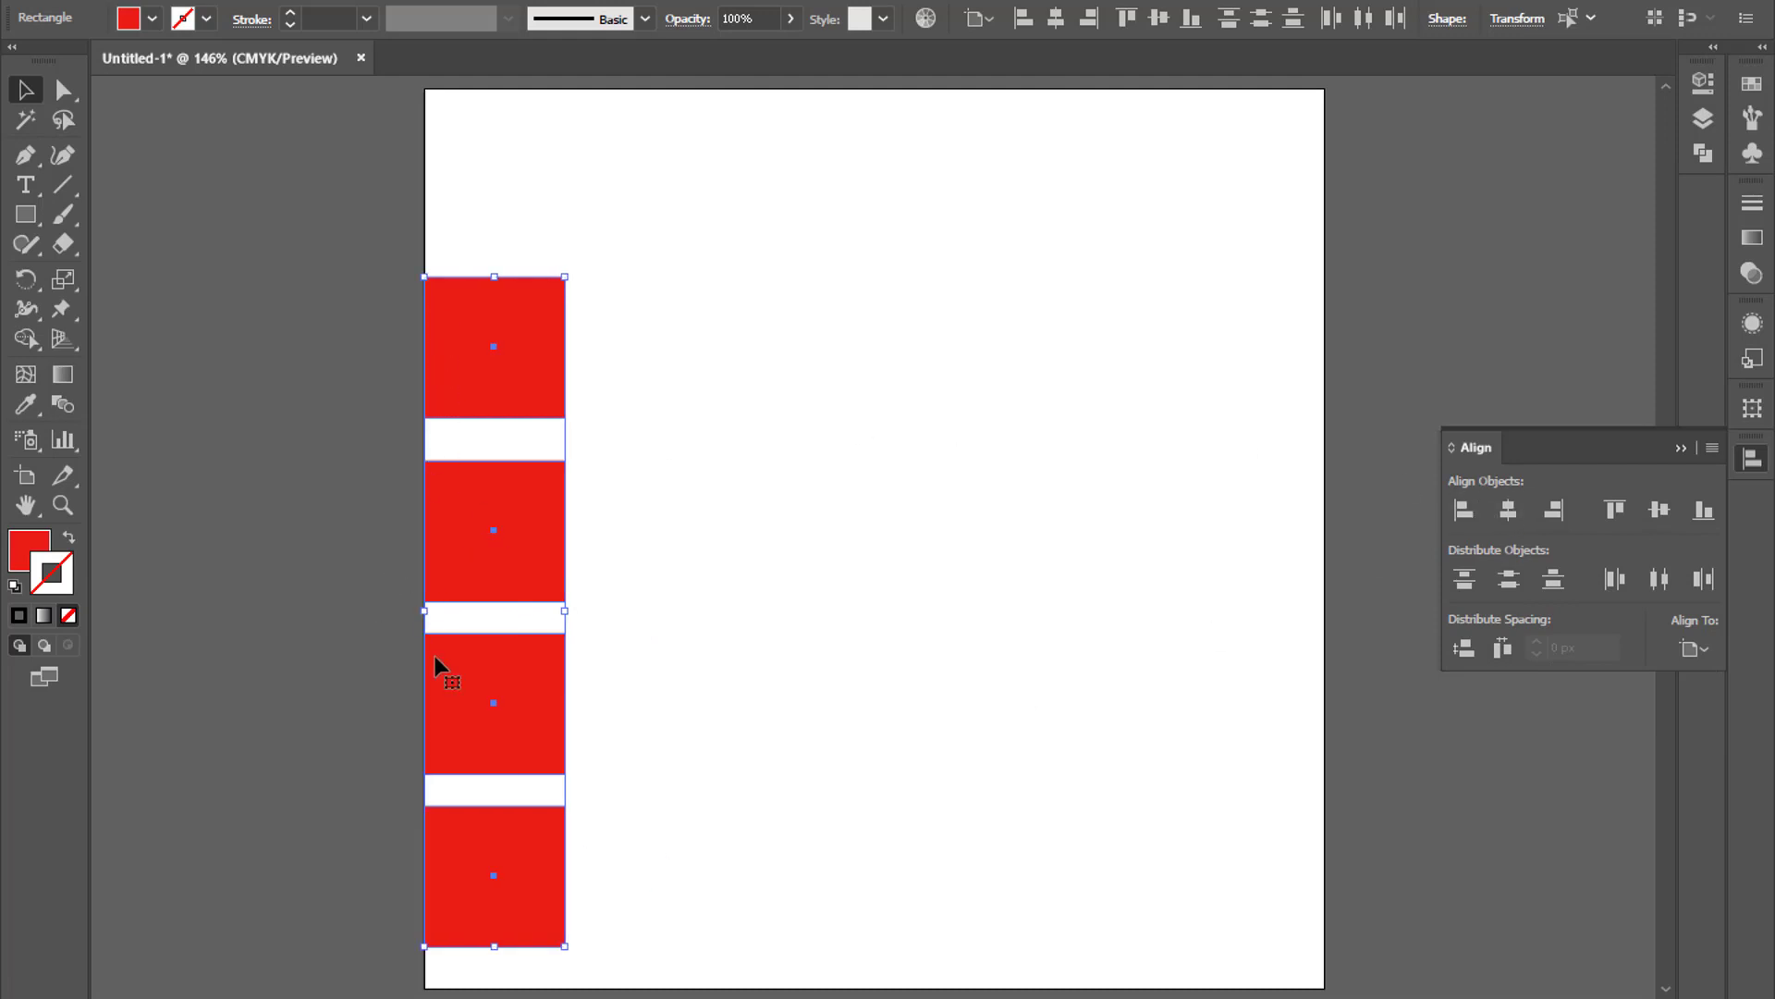
pyautogui.click(1551, 514)
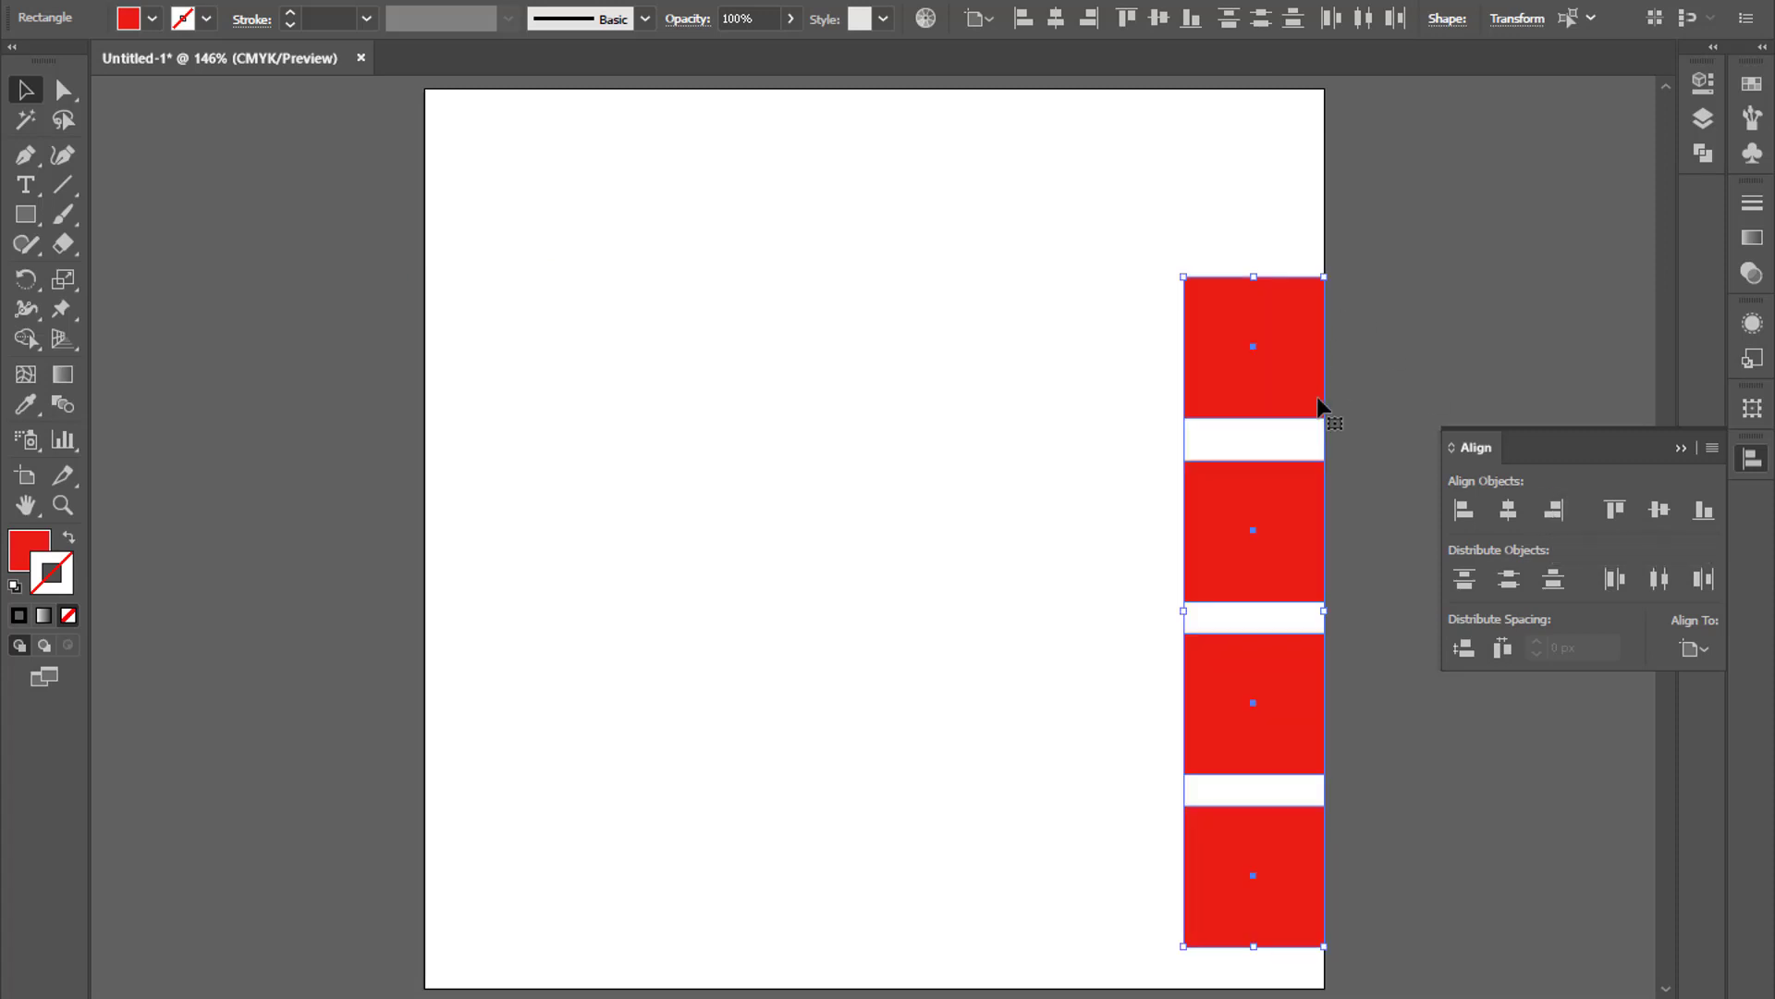
pyautogui.click(1508, 509)
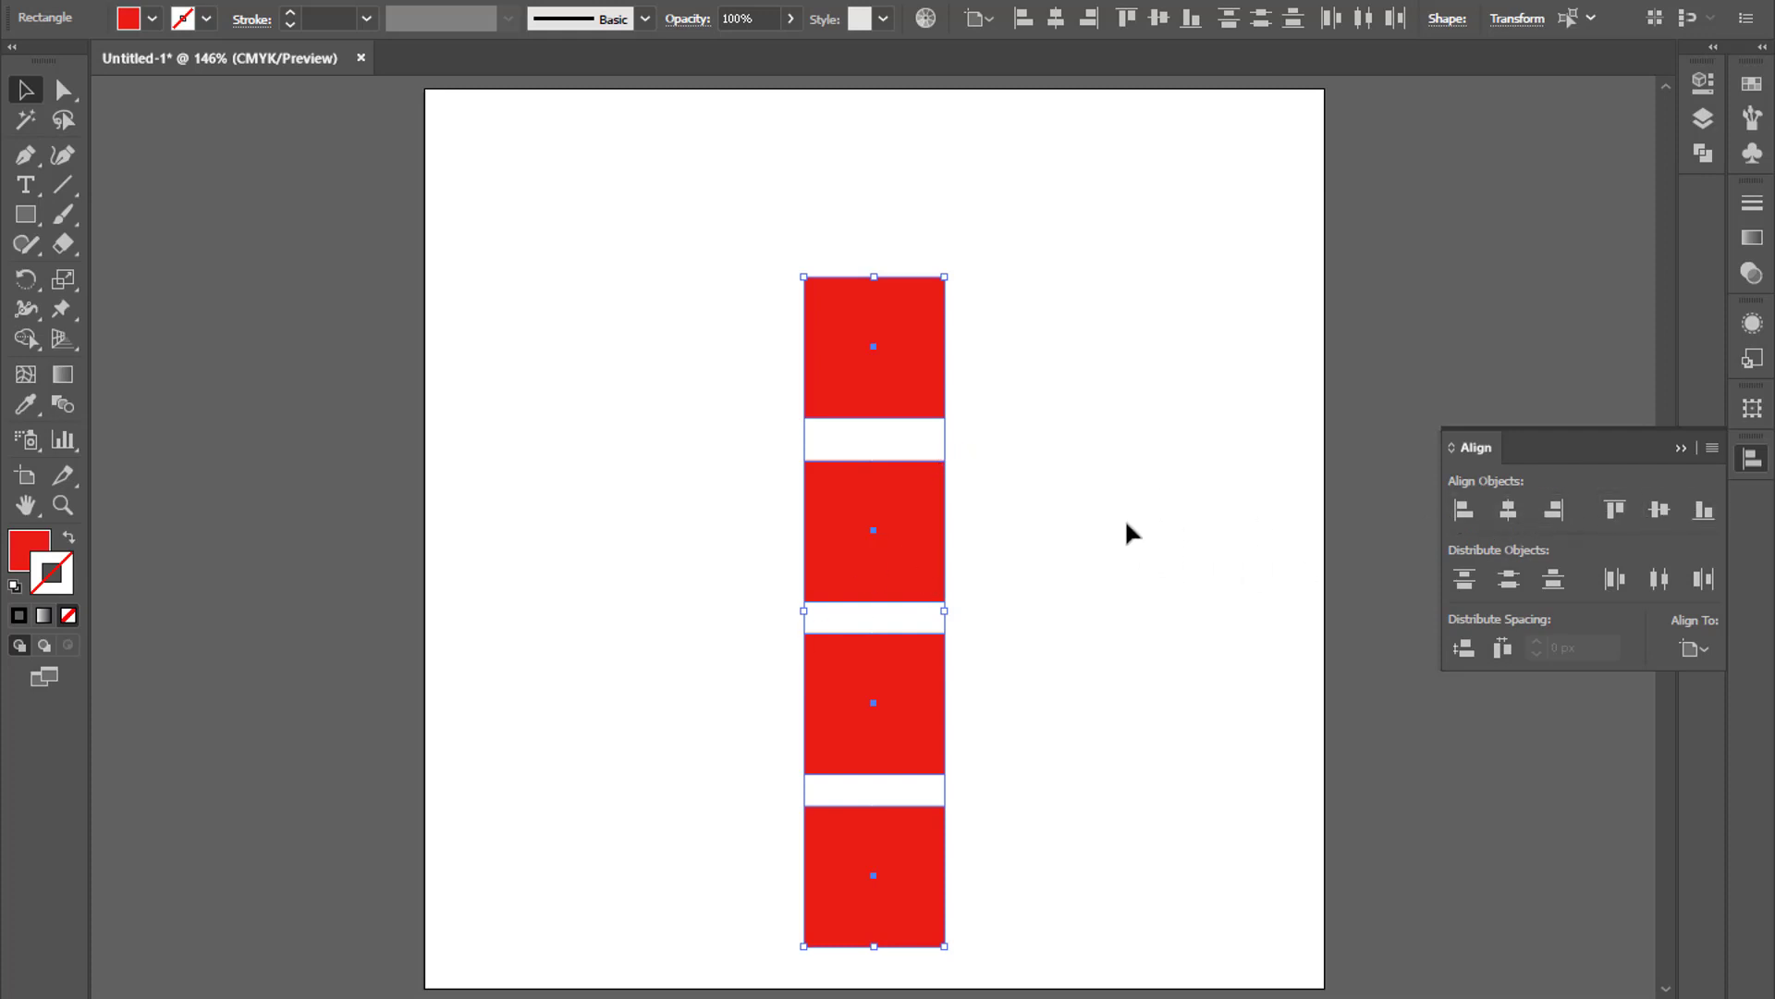
# Step: Scatter the four squares individually across the middle of the artboard at uneven heights and spacing
pyautogui.click(1229, 519)
pyautogui.moveTo(943, 351); pyautogui.dragTo(1257, 596)
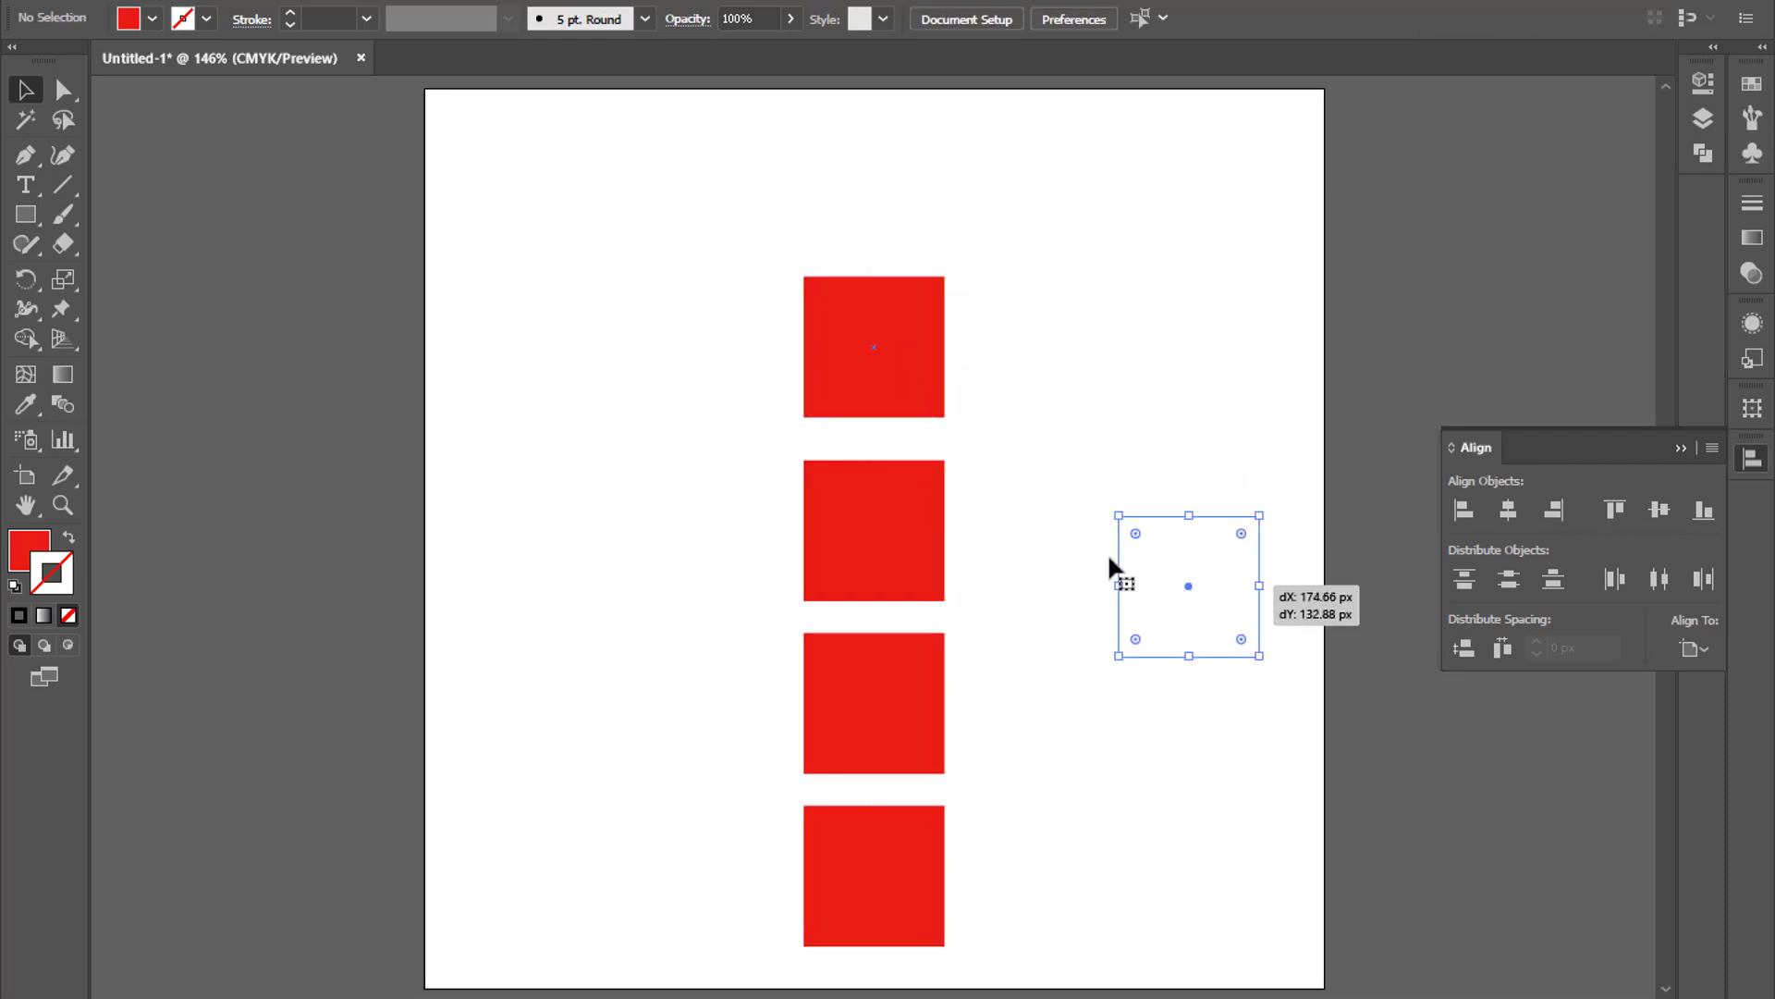
pyautogui.moveTo(906, 555); pyautogui.dragTo(1054, 504)
pyautogui.moveTo(908, 697); pyautogui.dragTo(902, 644)
pyautogui.moveTo(902, 885); pyautogui.dragTo(576, 664)
# Step: Select all four scattered squares and try centering them horizontally on the artboard, undoing the alignment
pyautogui.keyDown('shift'); pyautogui.click(919, 682); pyautogui.keyUp('shift')
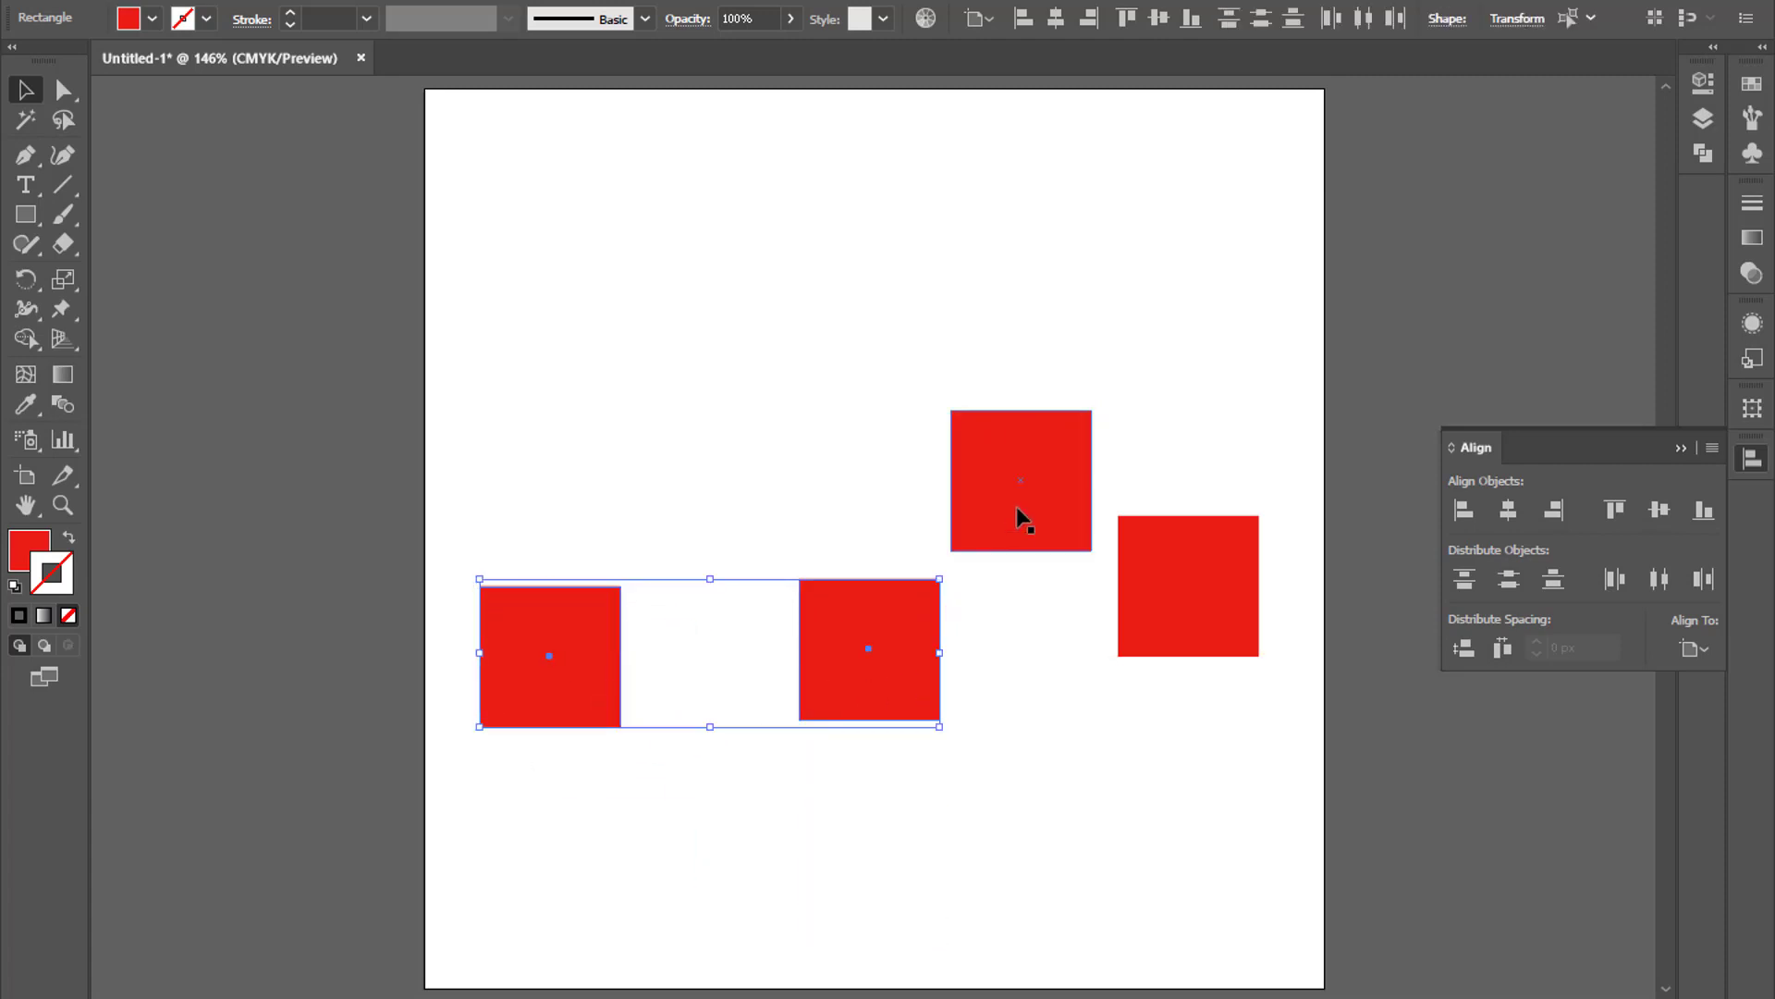
pyautogui.keyDown('shift'); pyautogui.click(1023, 515); pyautogui.keyUp('shift')
pyautogui.keyDown('shift'); pyautogui.click(1169, 622); pyautogui.keyUp('shift')
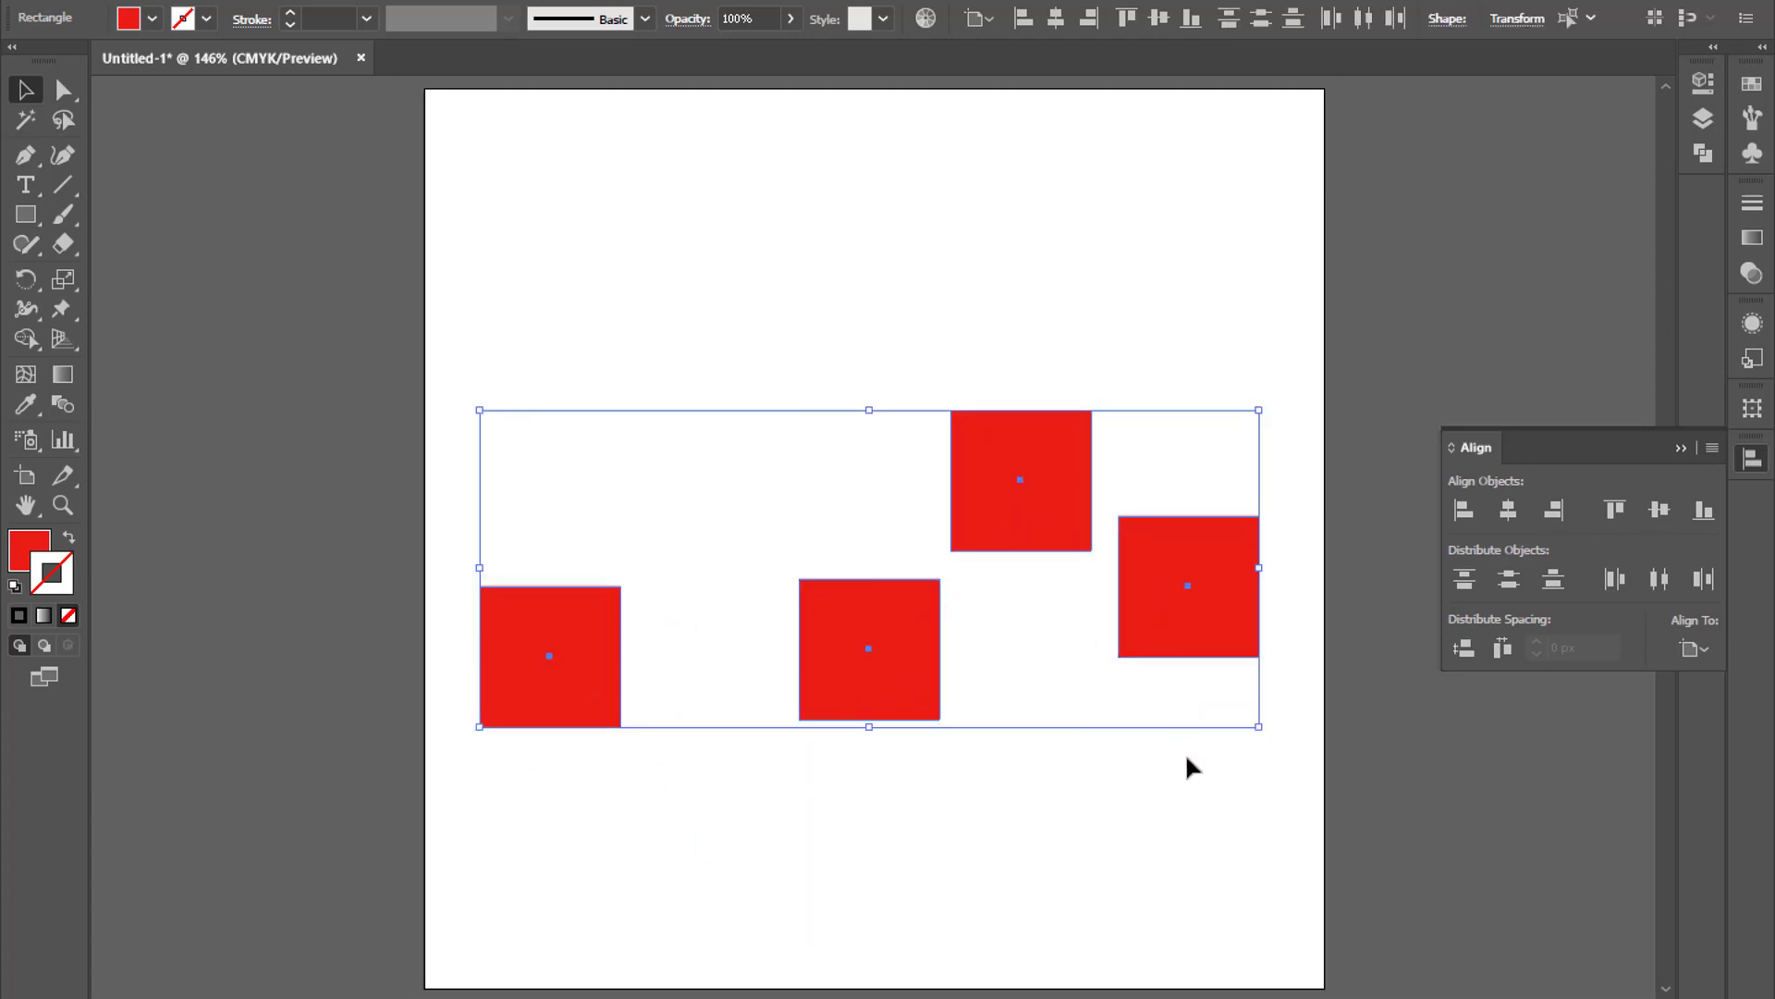
pyautogui.click(1509, 512)
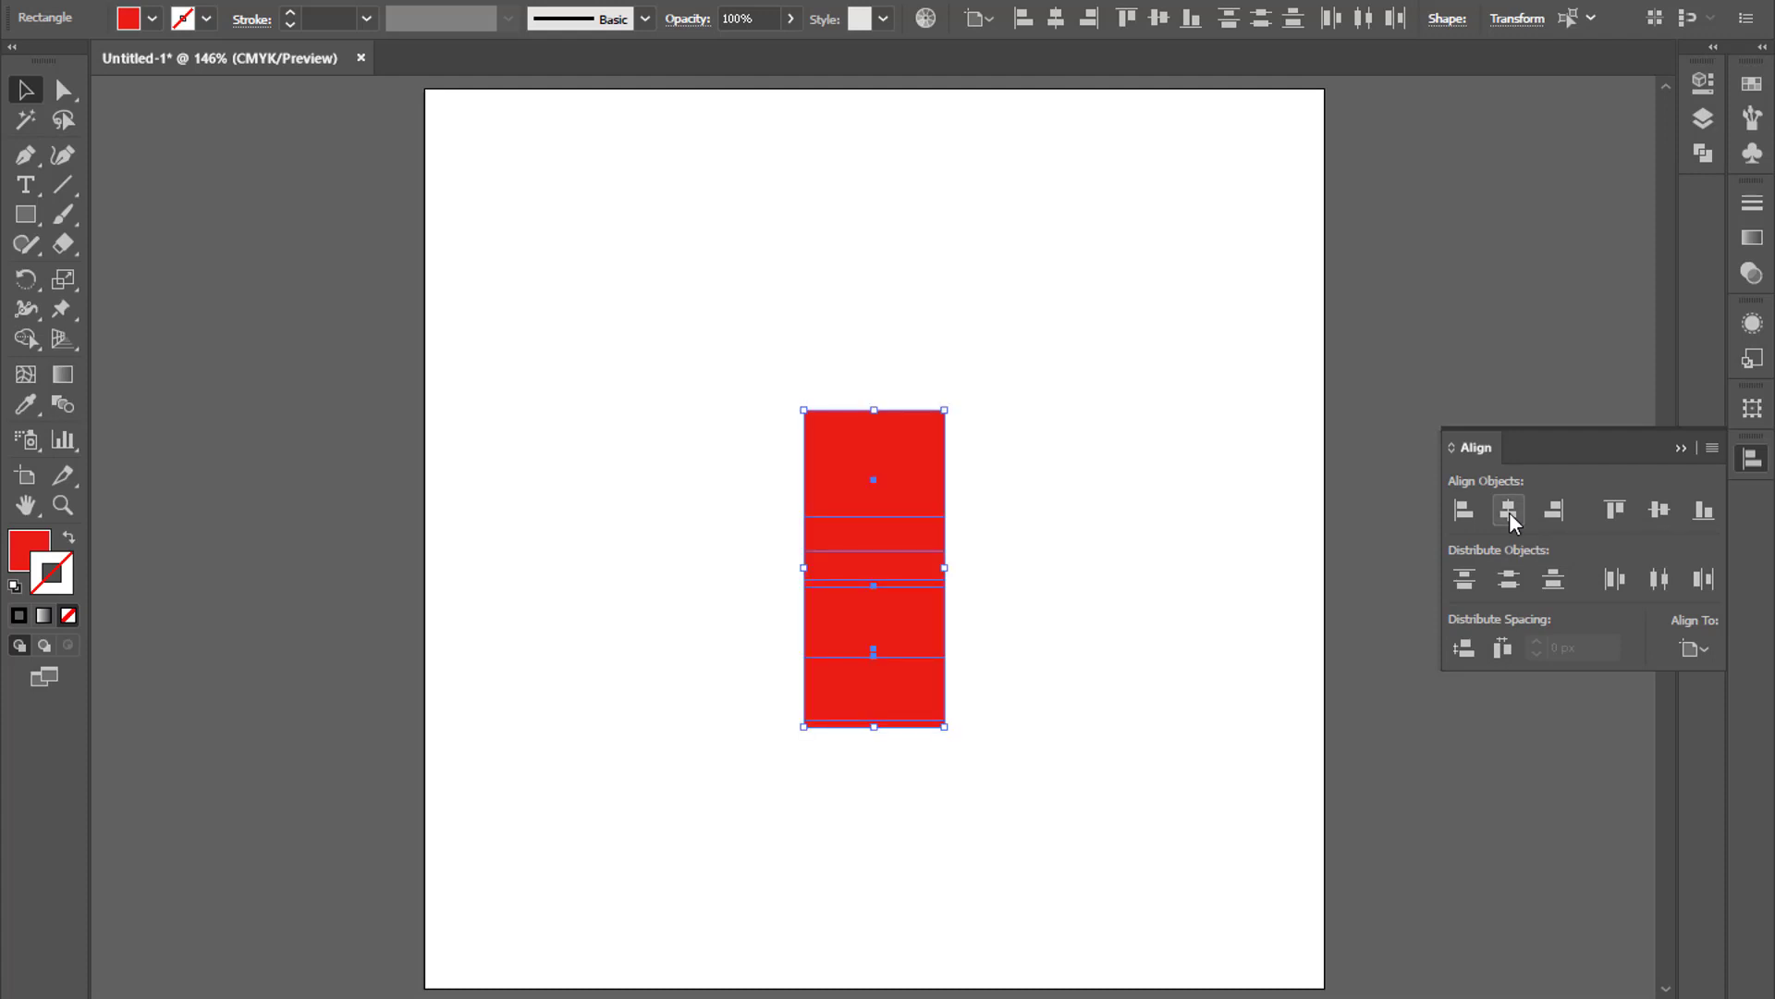
pyautogui.hotkey('ctrl', 'z')
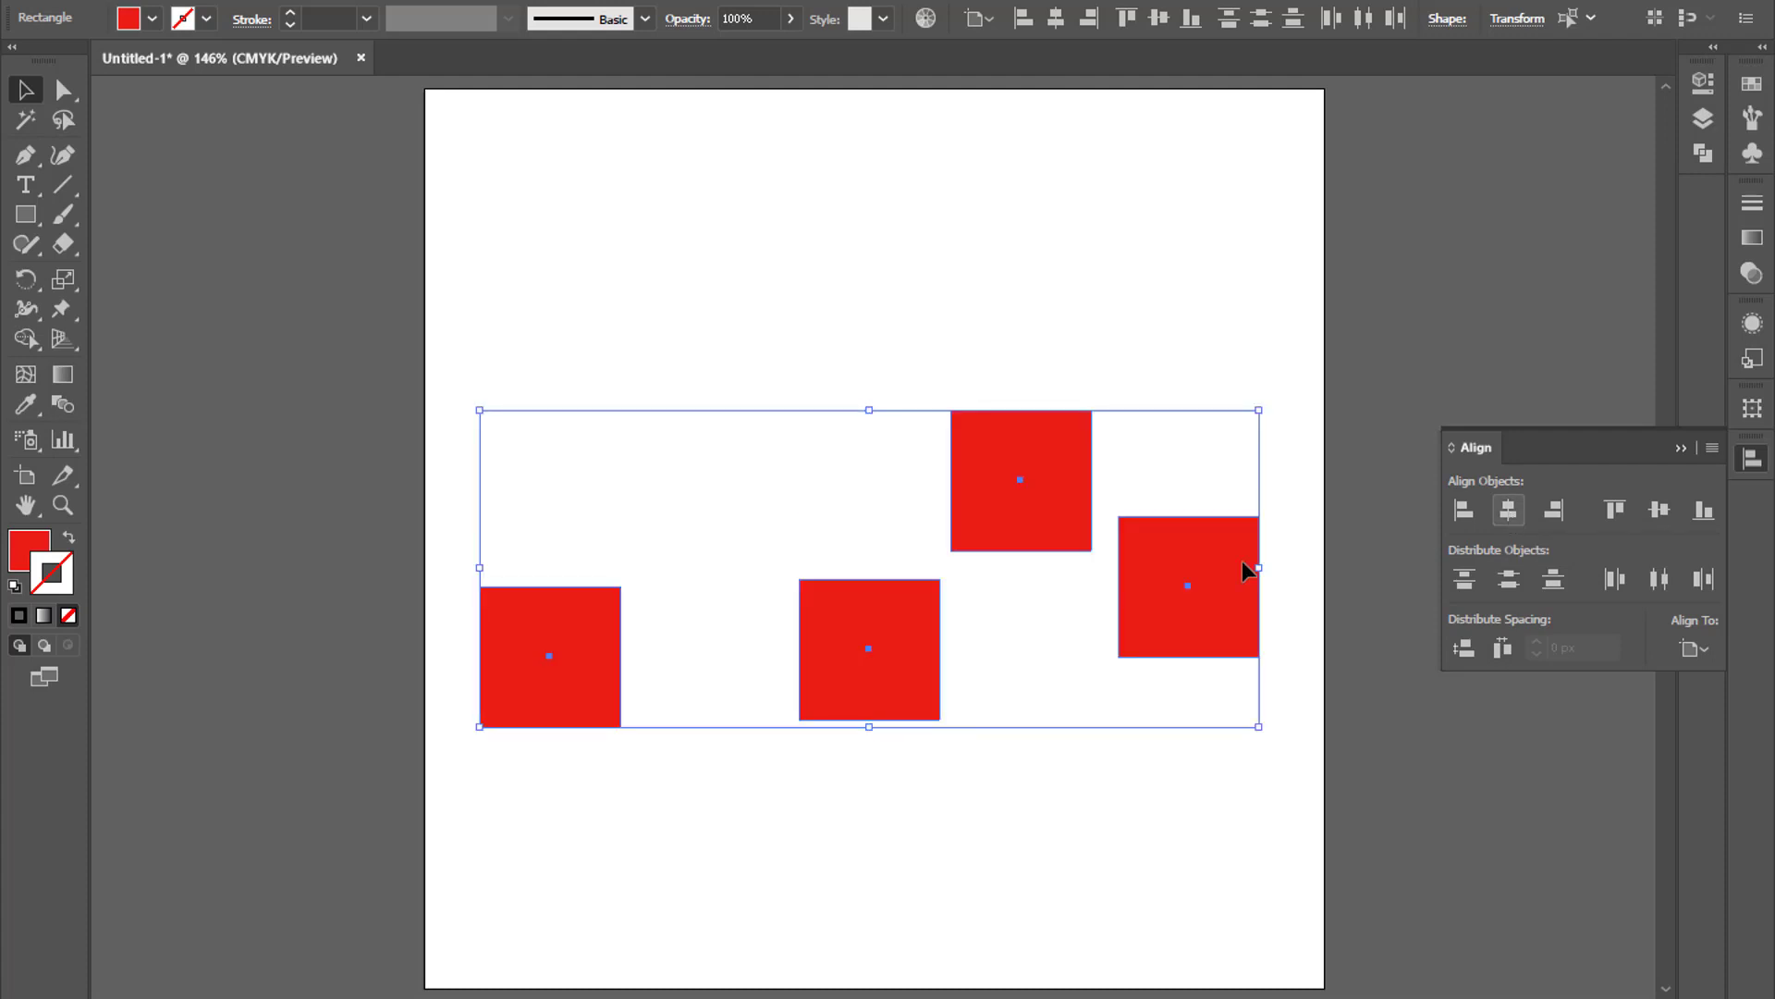
# Step: Vertically center-align the four squares to the artboard and distribute them across its width with Horizontal Distribute Center
pyautogui.click(1660, 509)
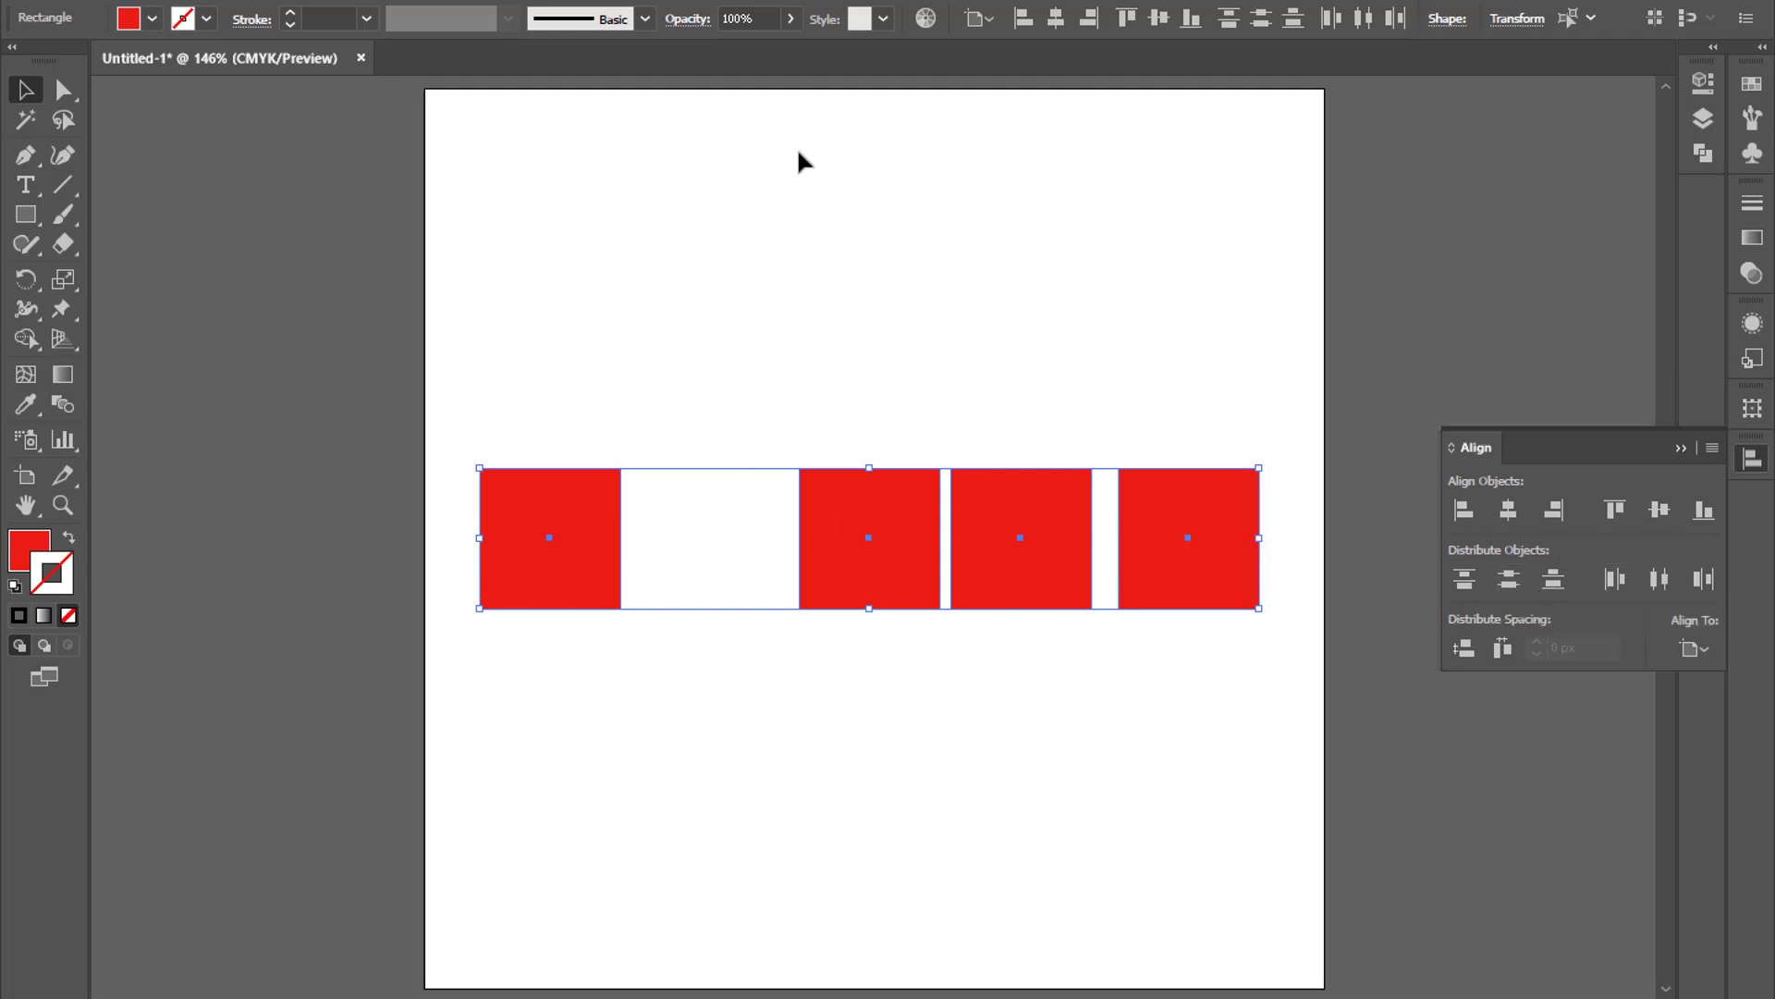
pyautogui.click(1658, 581)
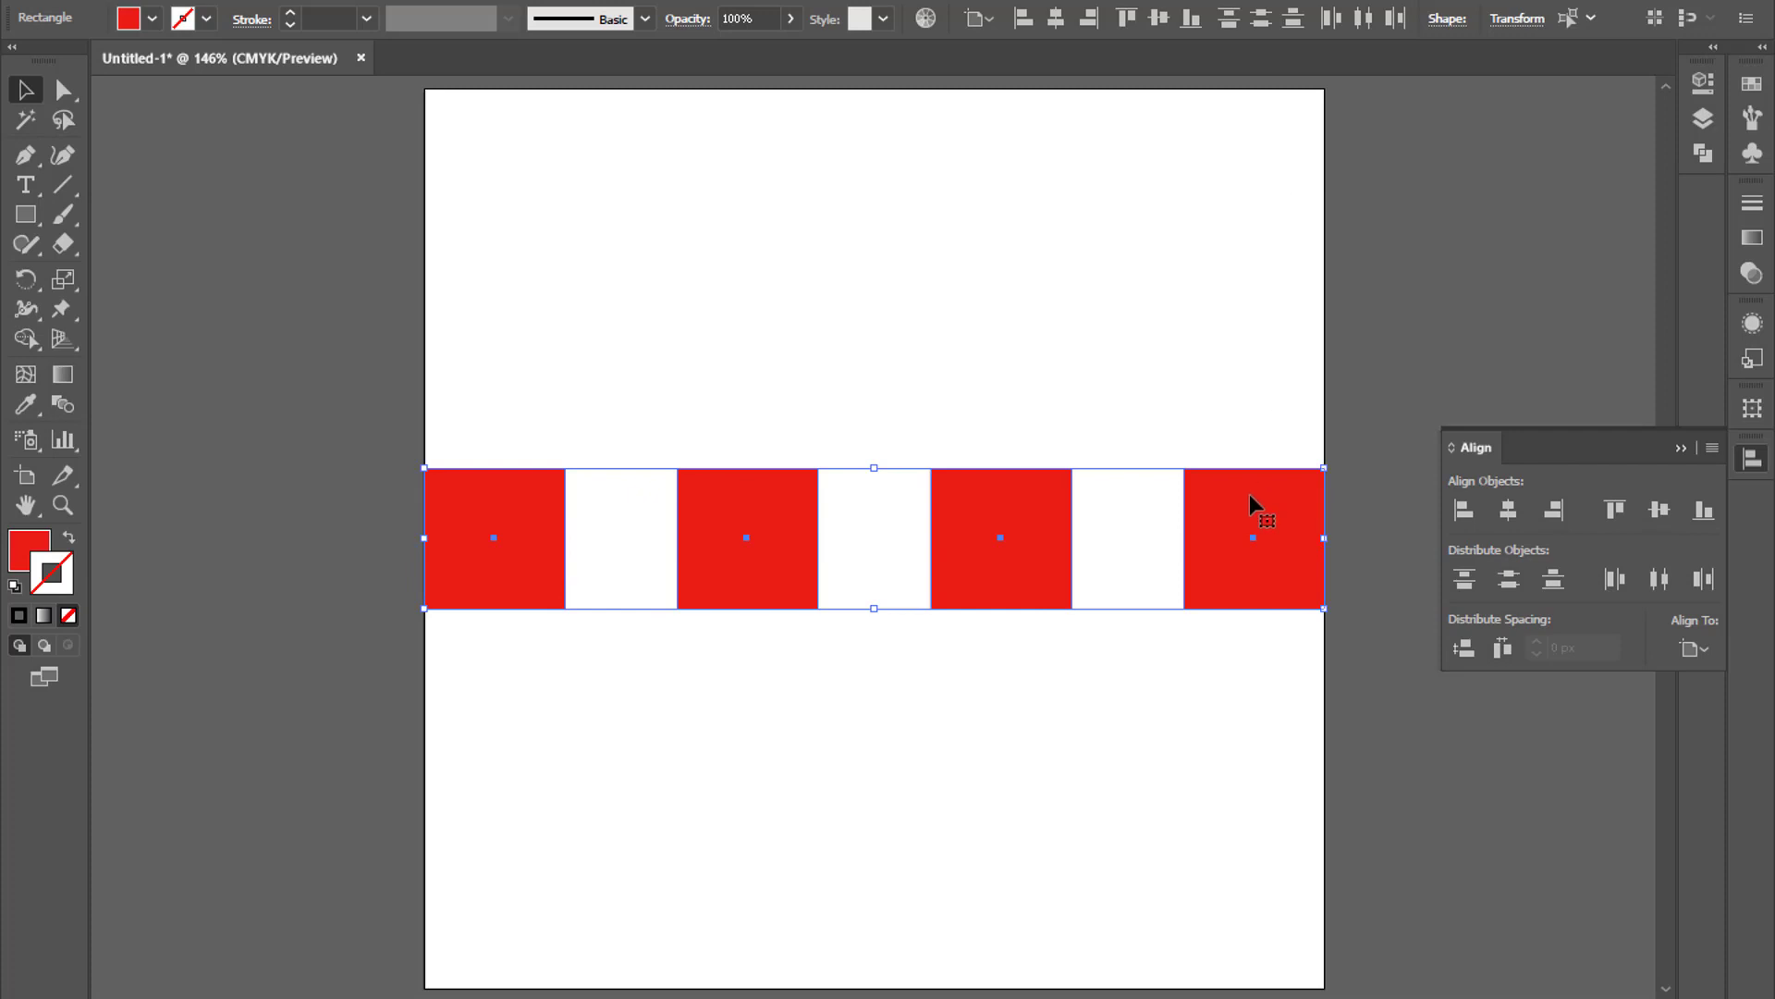
# Step: Collapse the Align panel and undo the horizontal distribution of the squares, keeping their bounding box shown
pyautogui.click(1708, 649)
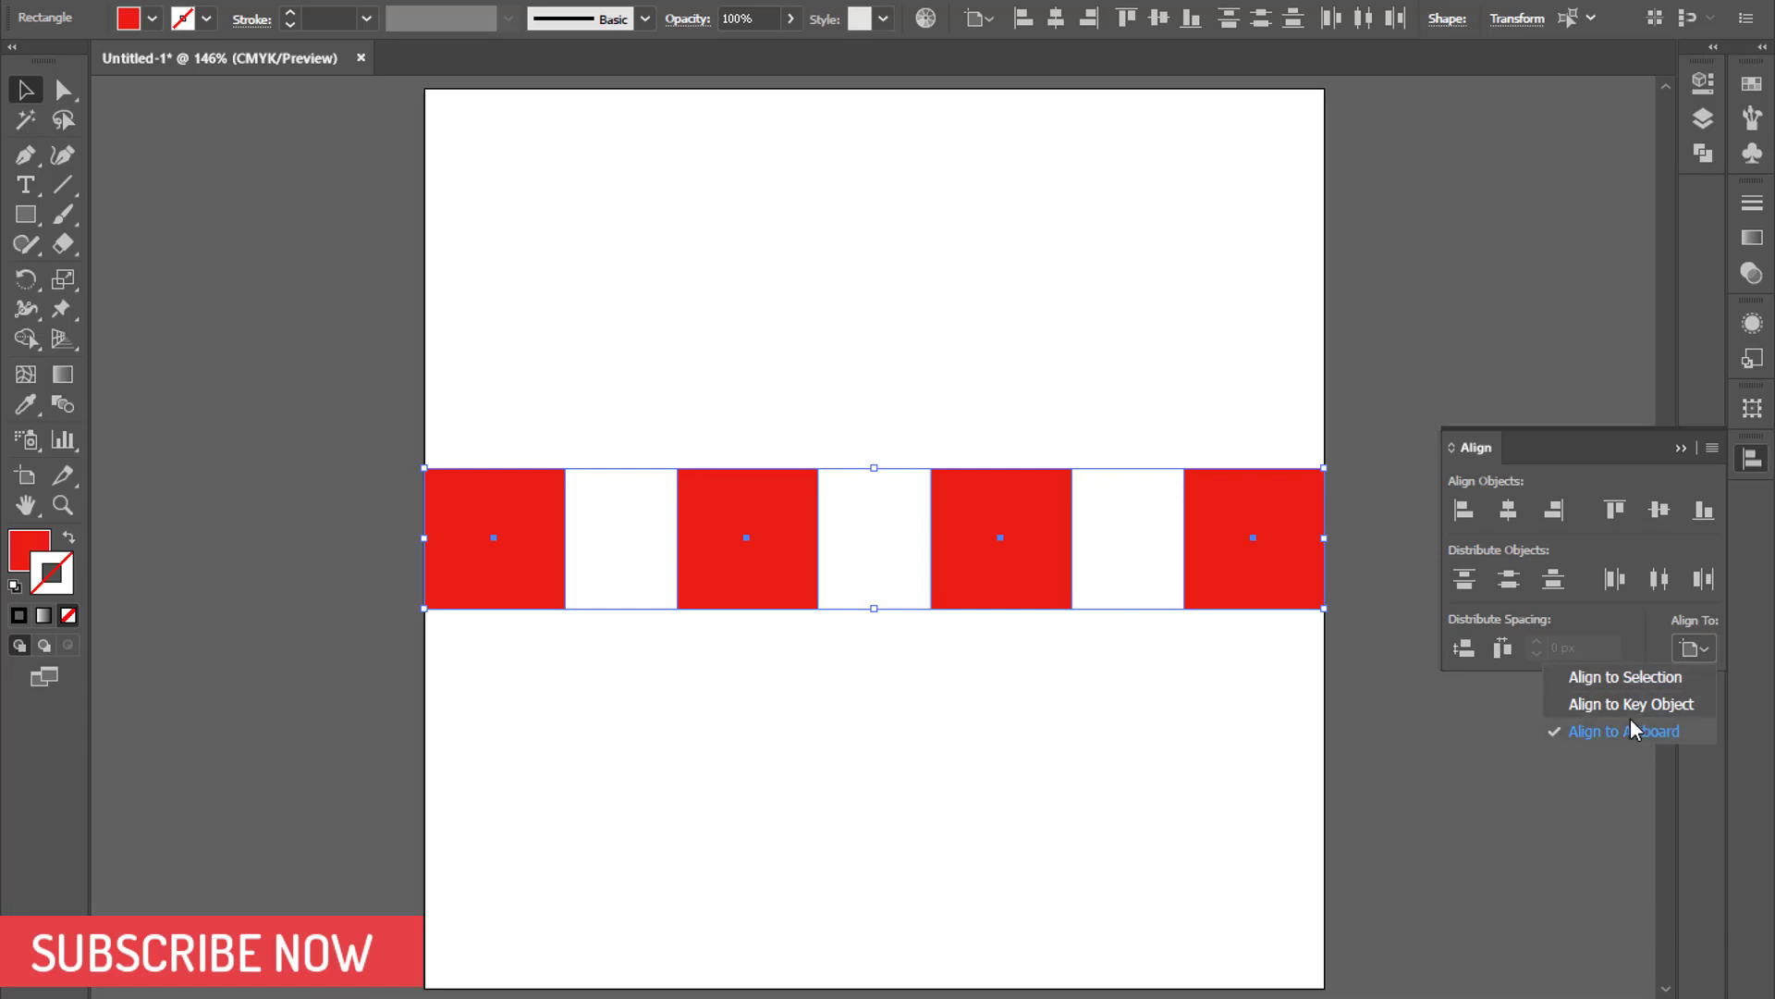
pyautogui.click(1378, 681)
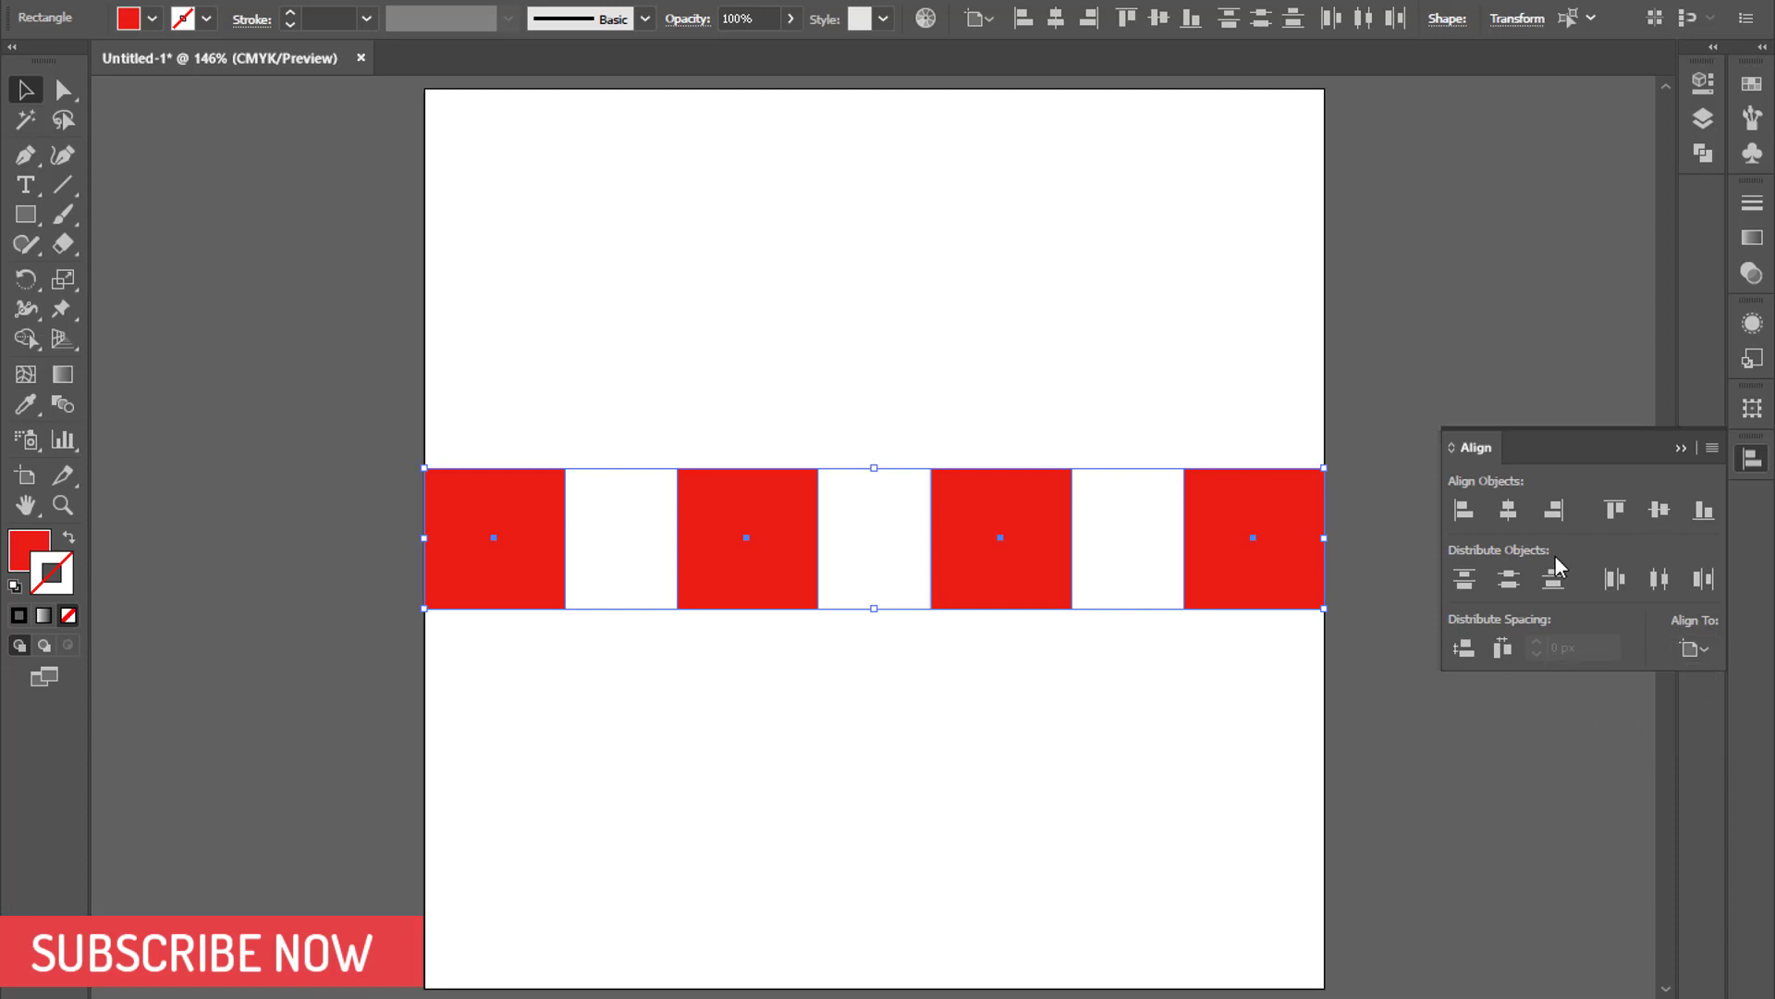
pyautogui.click(1680, 448)
pyautogui.hotkey('ctrl', 'shift', 'b')
pyautogui.hotkey('ctrl', 'z')
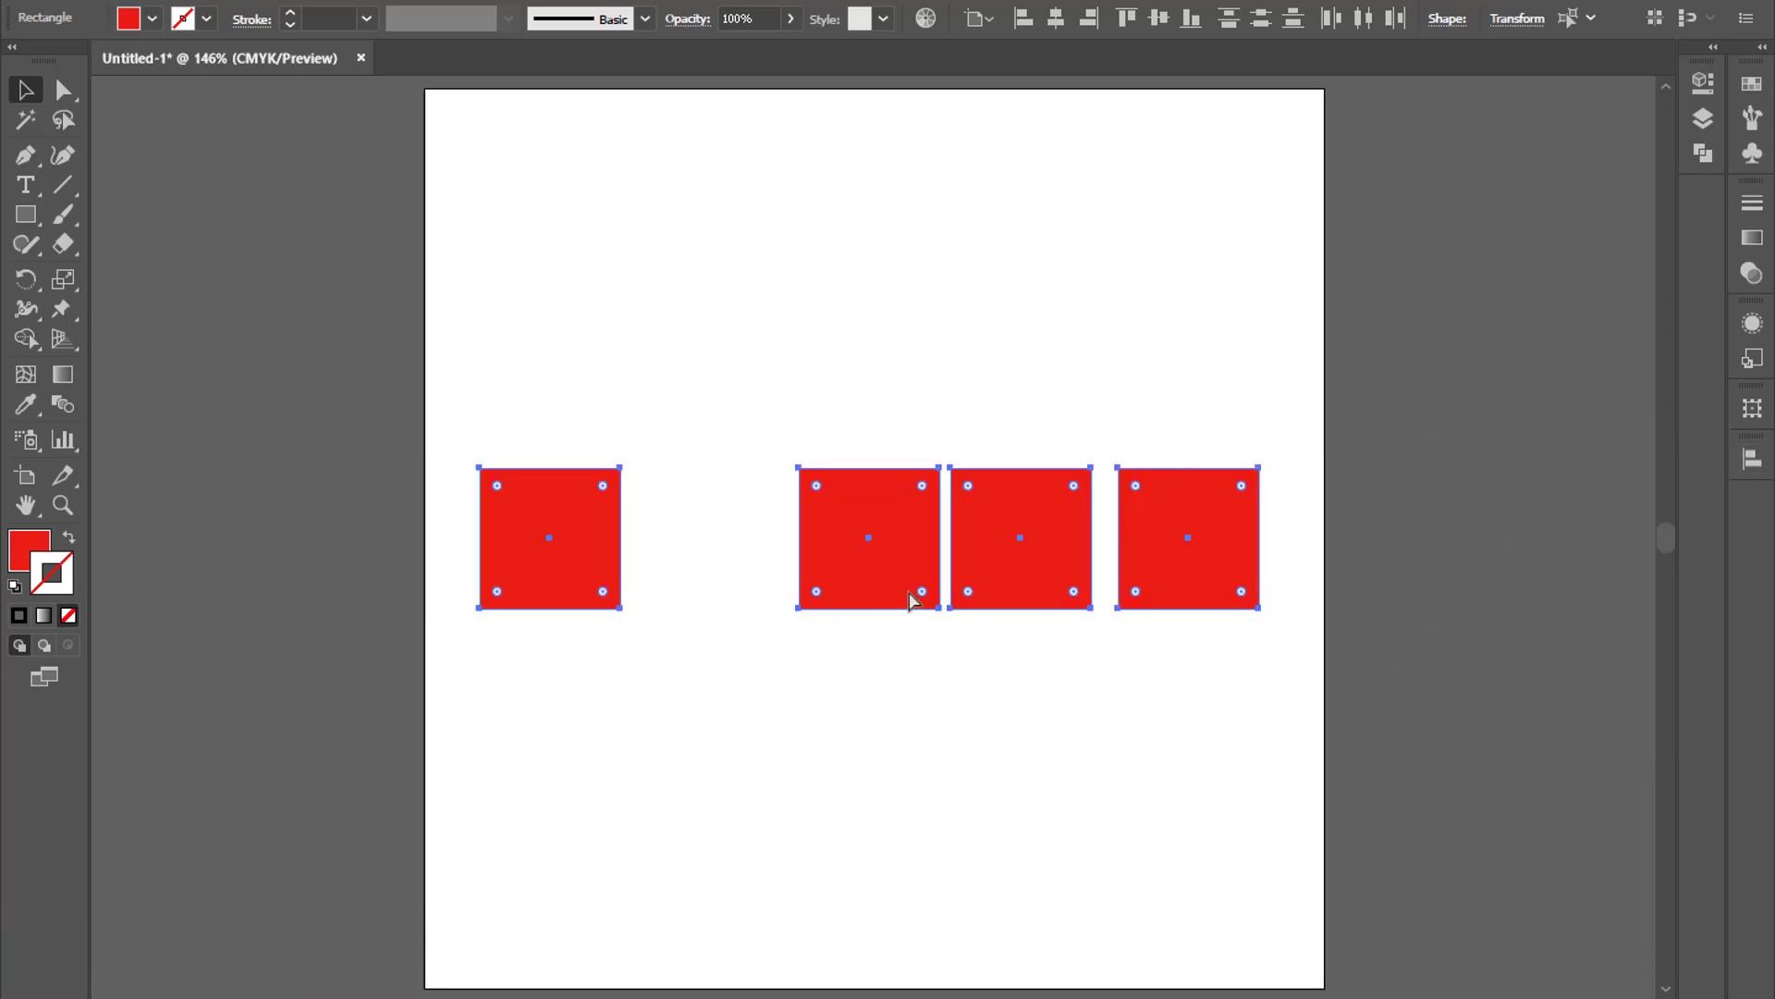
pyautogui.hotkey('ctrl', 'shift', 'b')
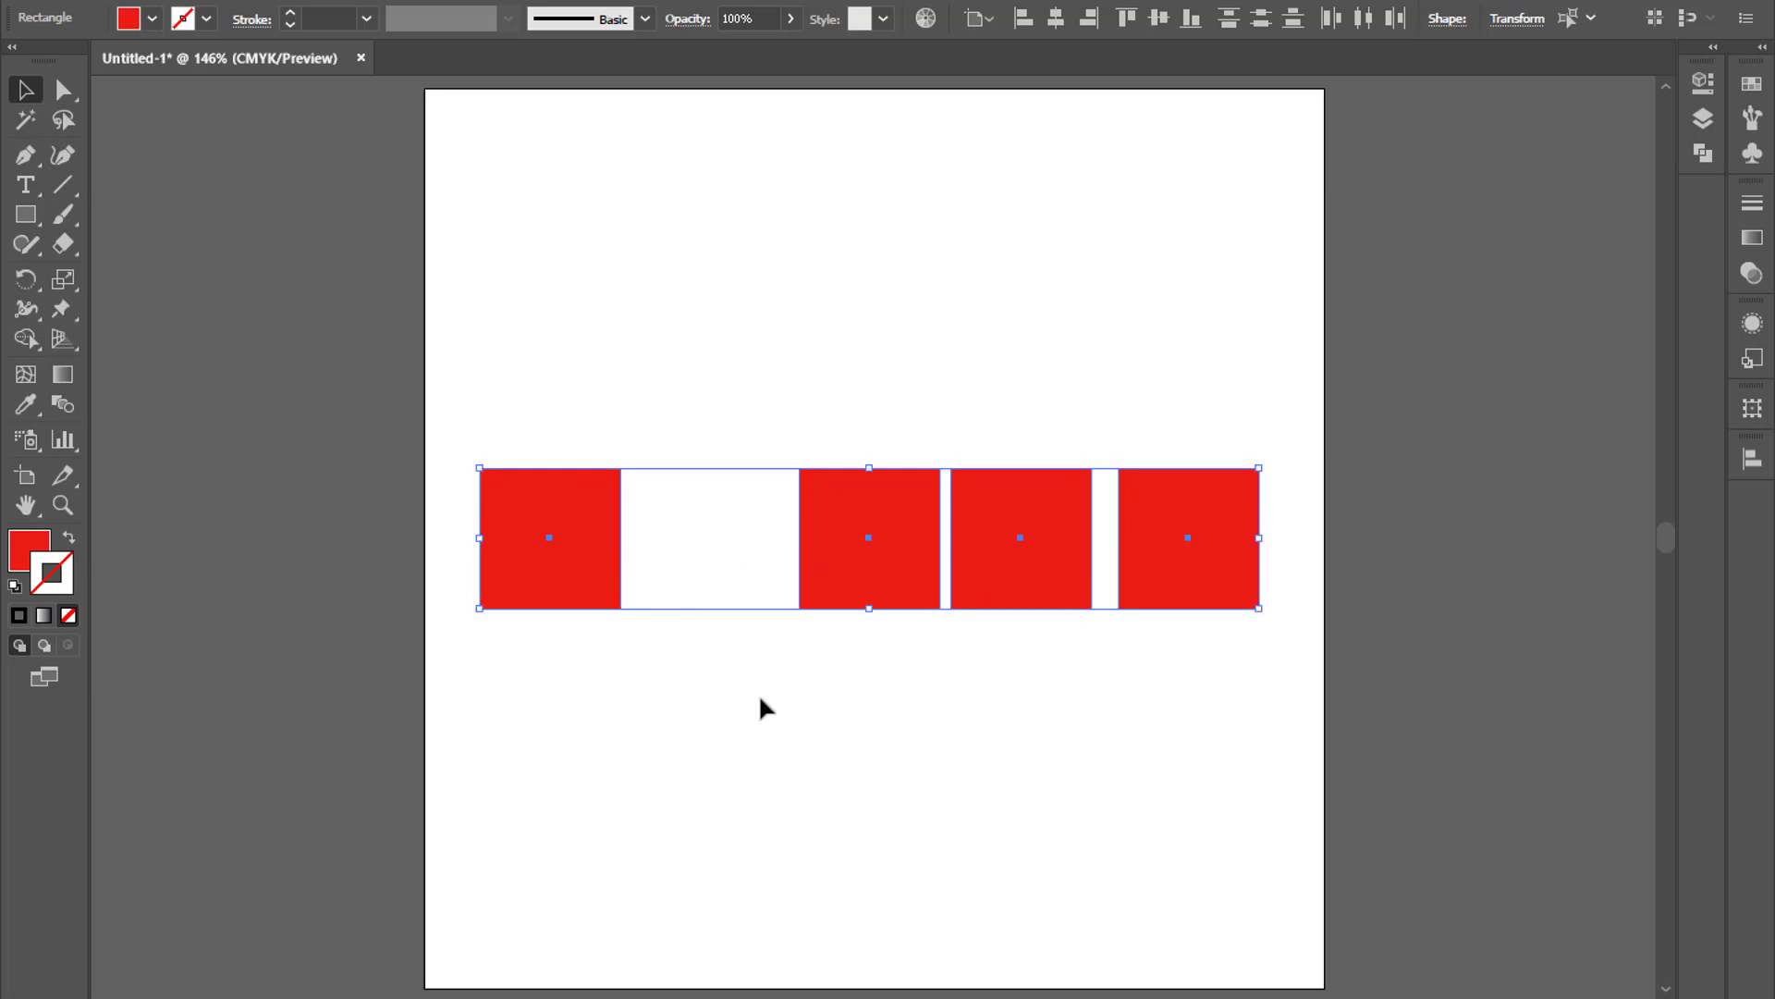
# Step: Reopen the Align panel, switch to Align to Selection, and space the four squares evenly with Horizontal Distribute Center
pyautogui.click(1752, 459)
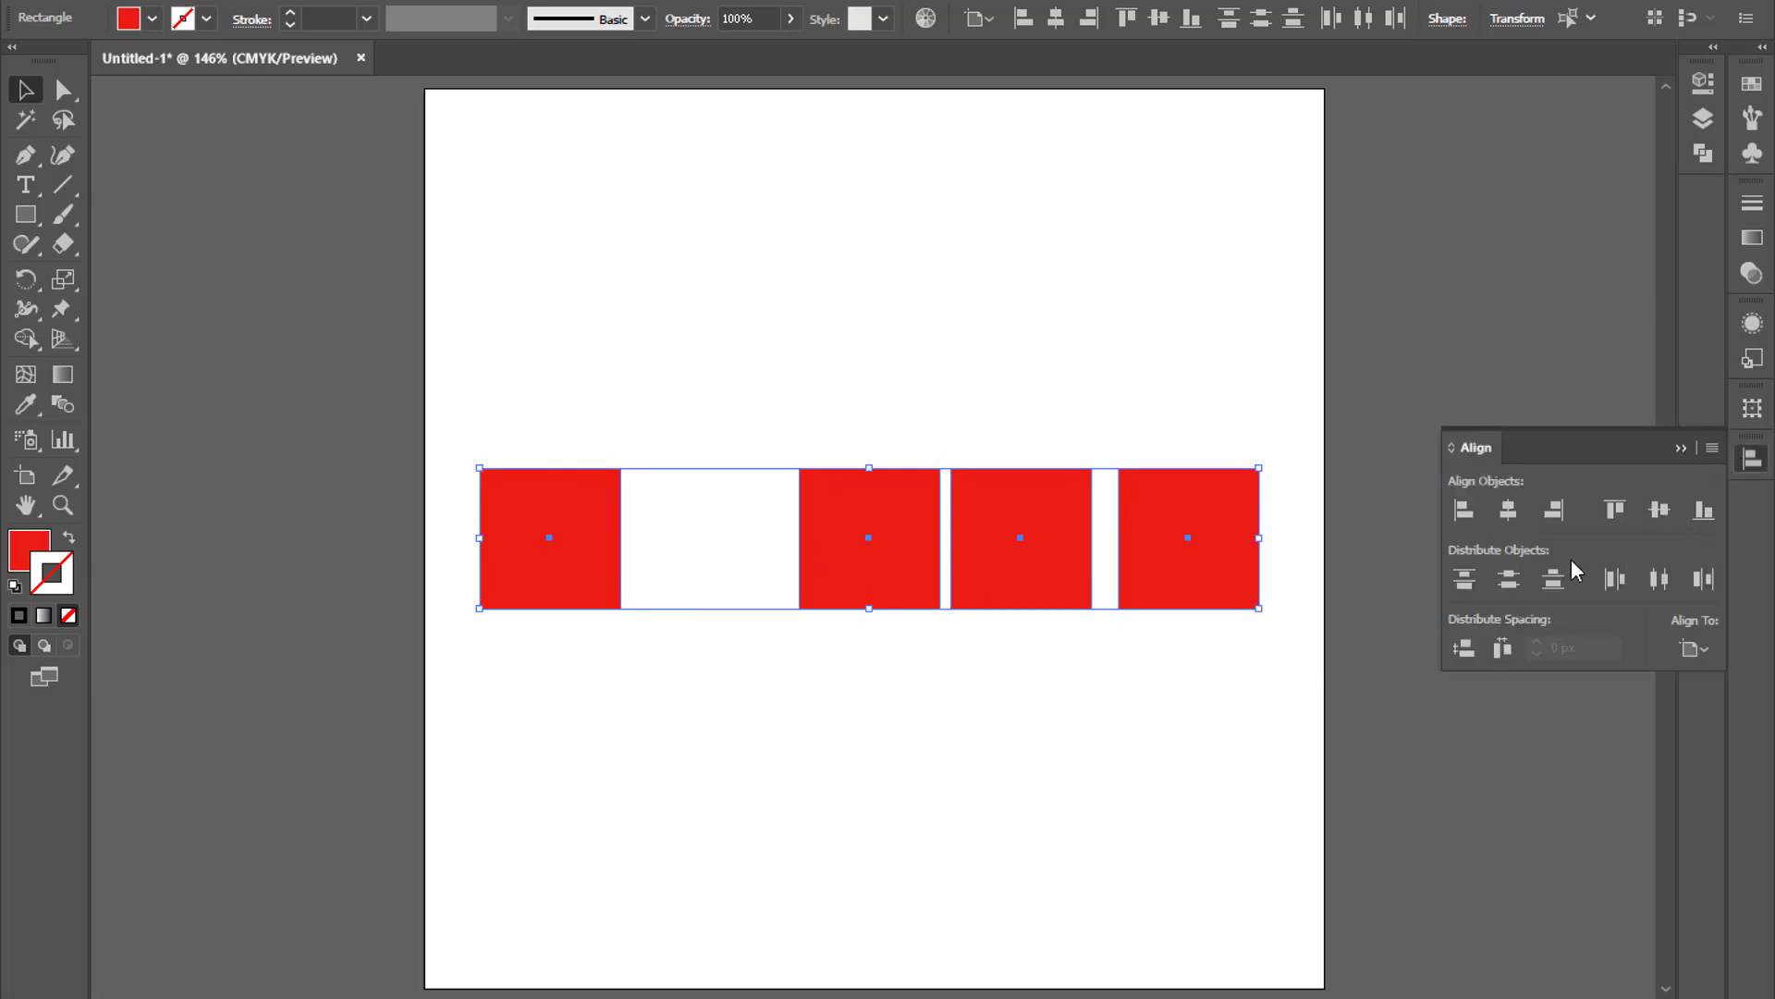
pyautogui.click(1698, 647)
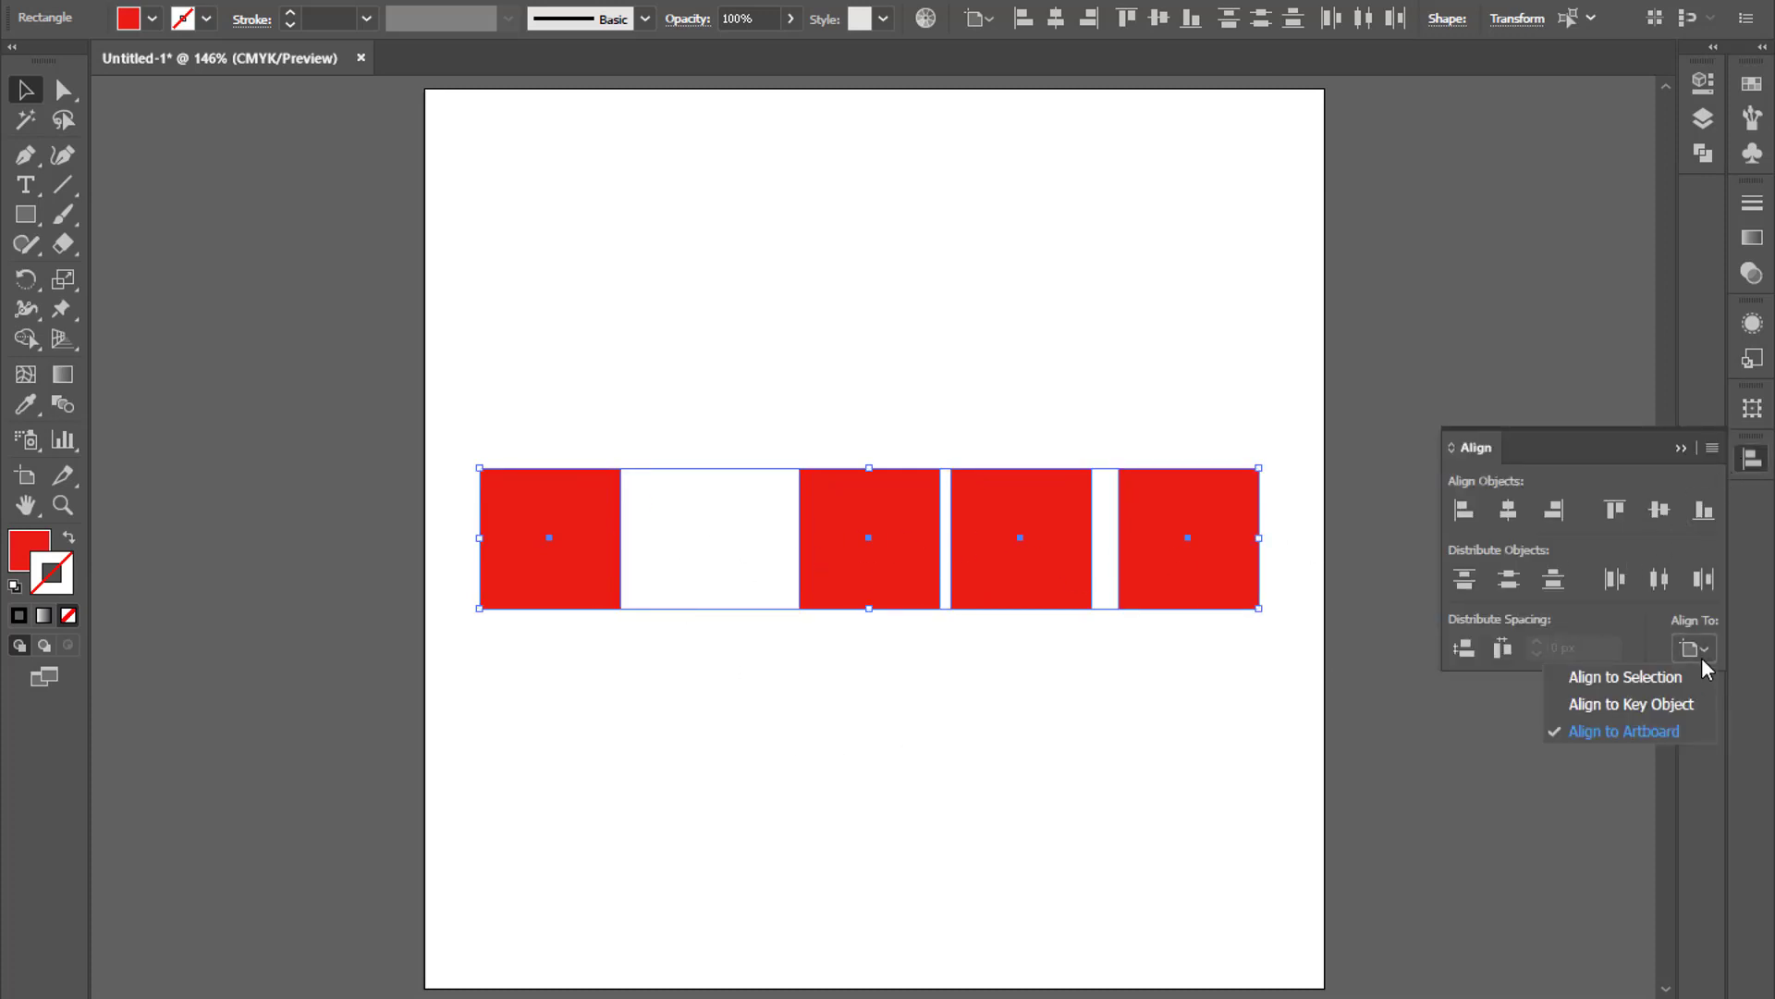
pyautogui.click(1624, 676)
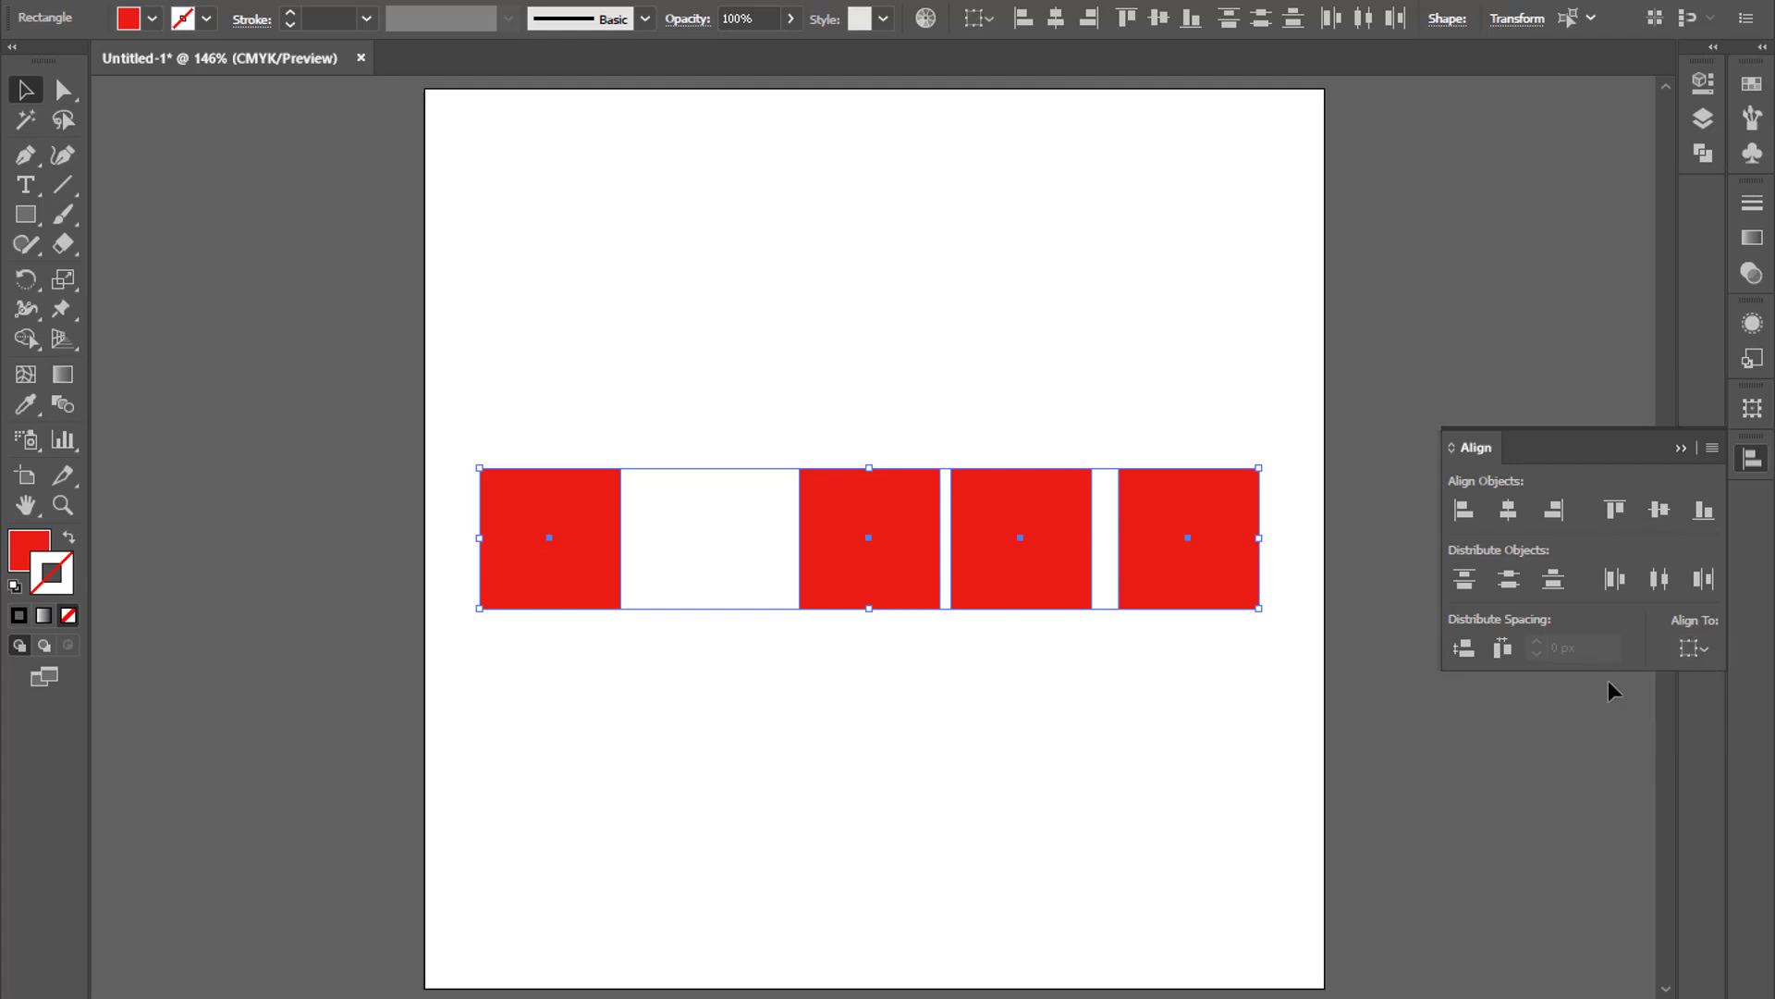
pyautogui.click(1657, 581)
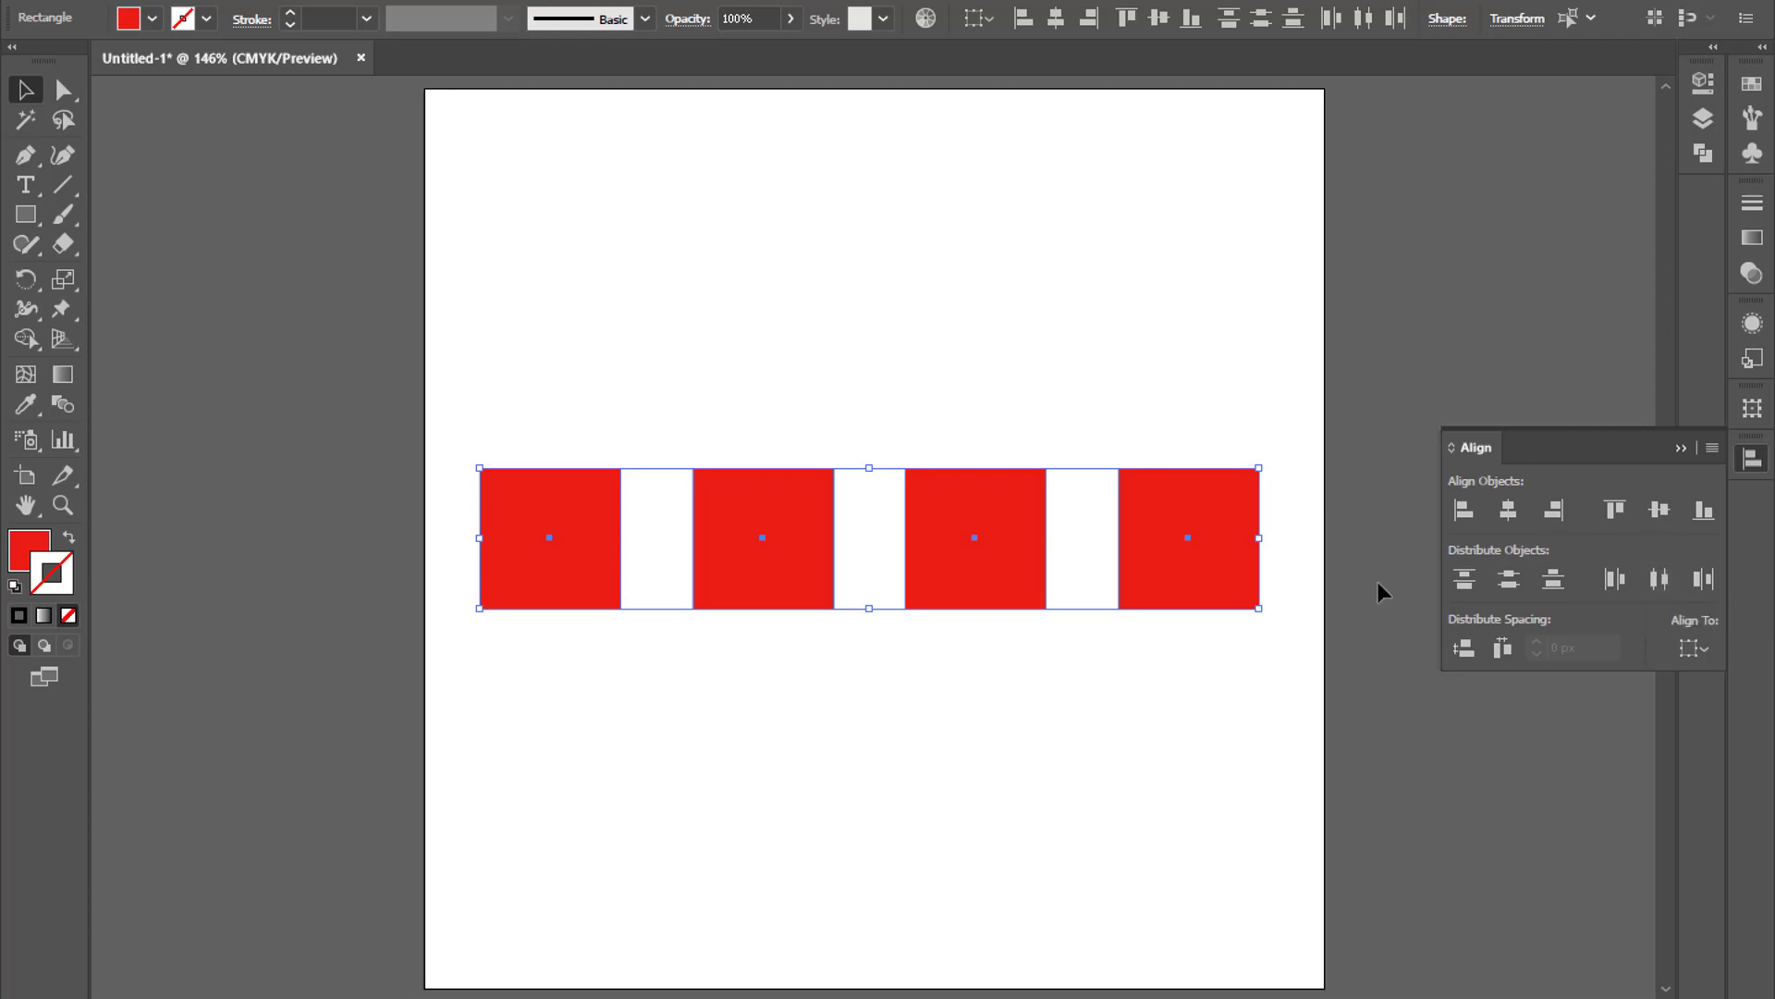
# Step: Rearrange the four squares into a staggered row along the artboard's top, the first in the upper-left corner, and select them all
pyautogui.click(868, 797)
pyautogui.moveTo(486, 415); pyautogui.dragTo(1172, 613)
pyautogui.click(439, 522)
pyautogui.moveTo(514, 522); pyautogui.dragTo(468, 158)
pyautogui.moveTo(794, 578); pyautogui.dragTo(699, 363)
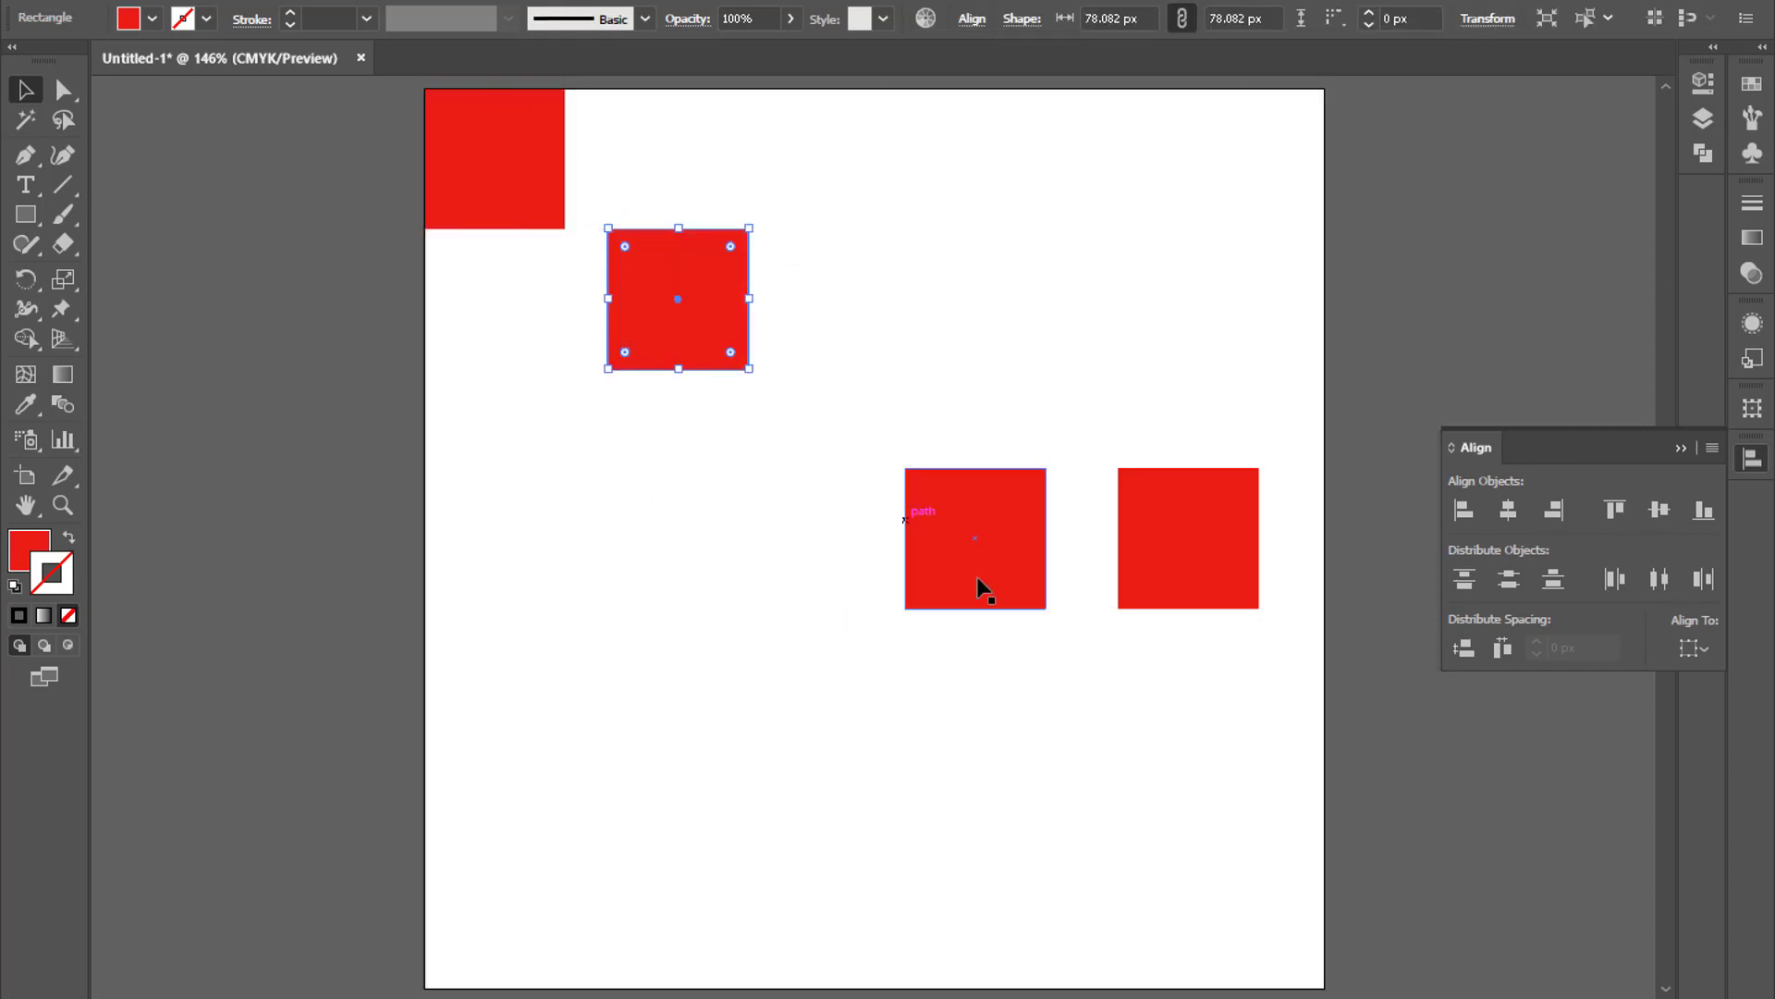
pyautogui.moveTo(987, 575); pyautogui.dragTo(902, 223)
pyautogui.moveTo(1168, 498); pyautogui.dragTo(1072, 231)
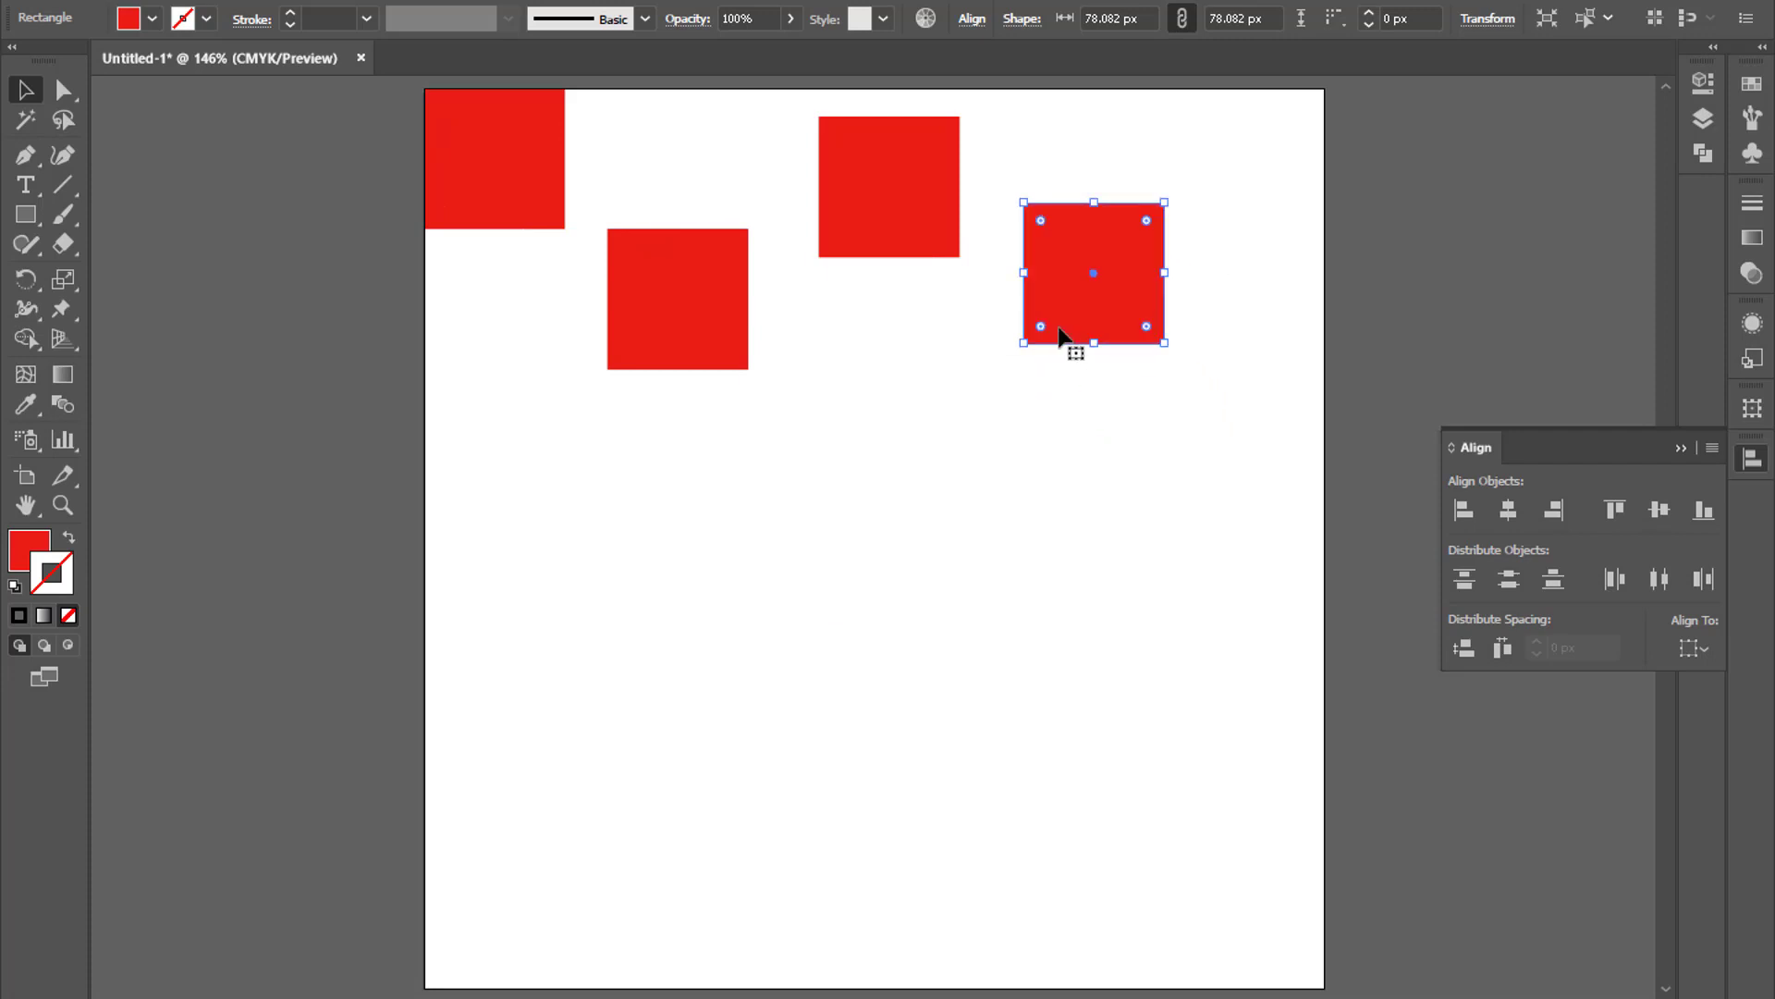
pyautogui.moveTo(1267, 479); pyautogui.dragTo(464, 151)
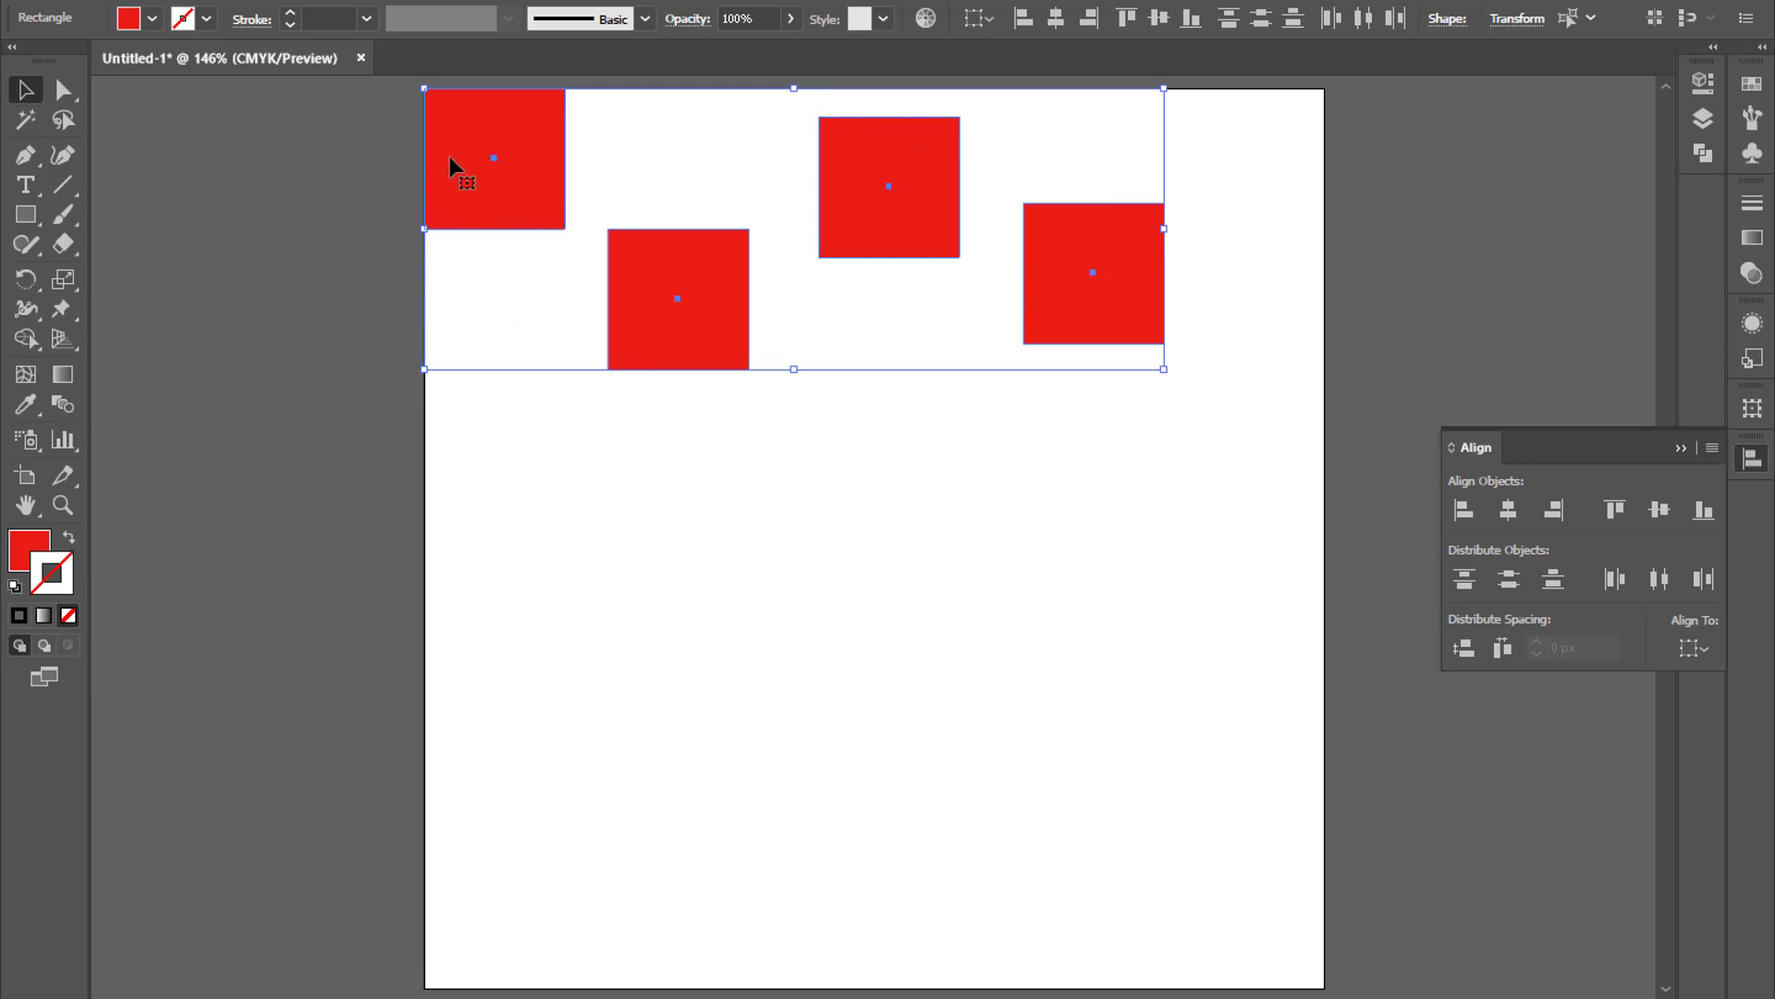
# Step: Try Vertical Distribute Top and Horizontal Distribute Left on the four squares relative to the selection, undoing each
pyautogui.click(1465, 580)
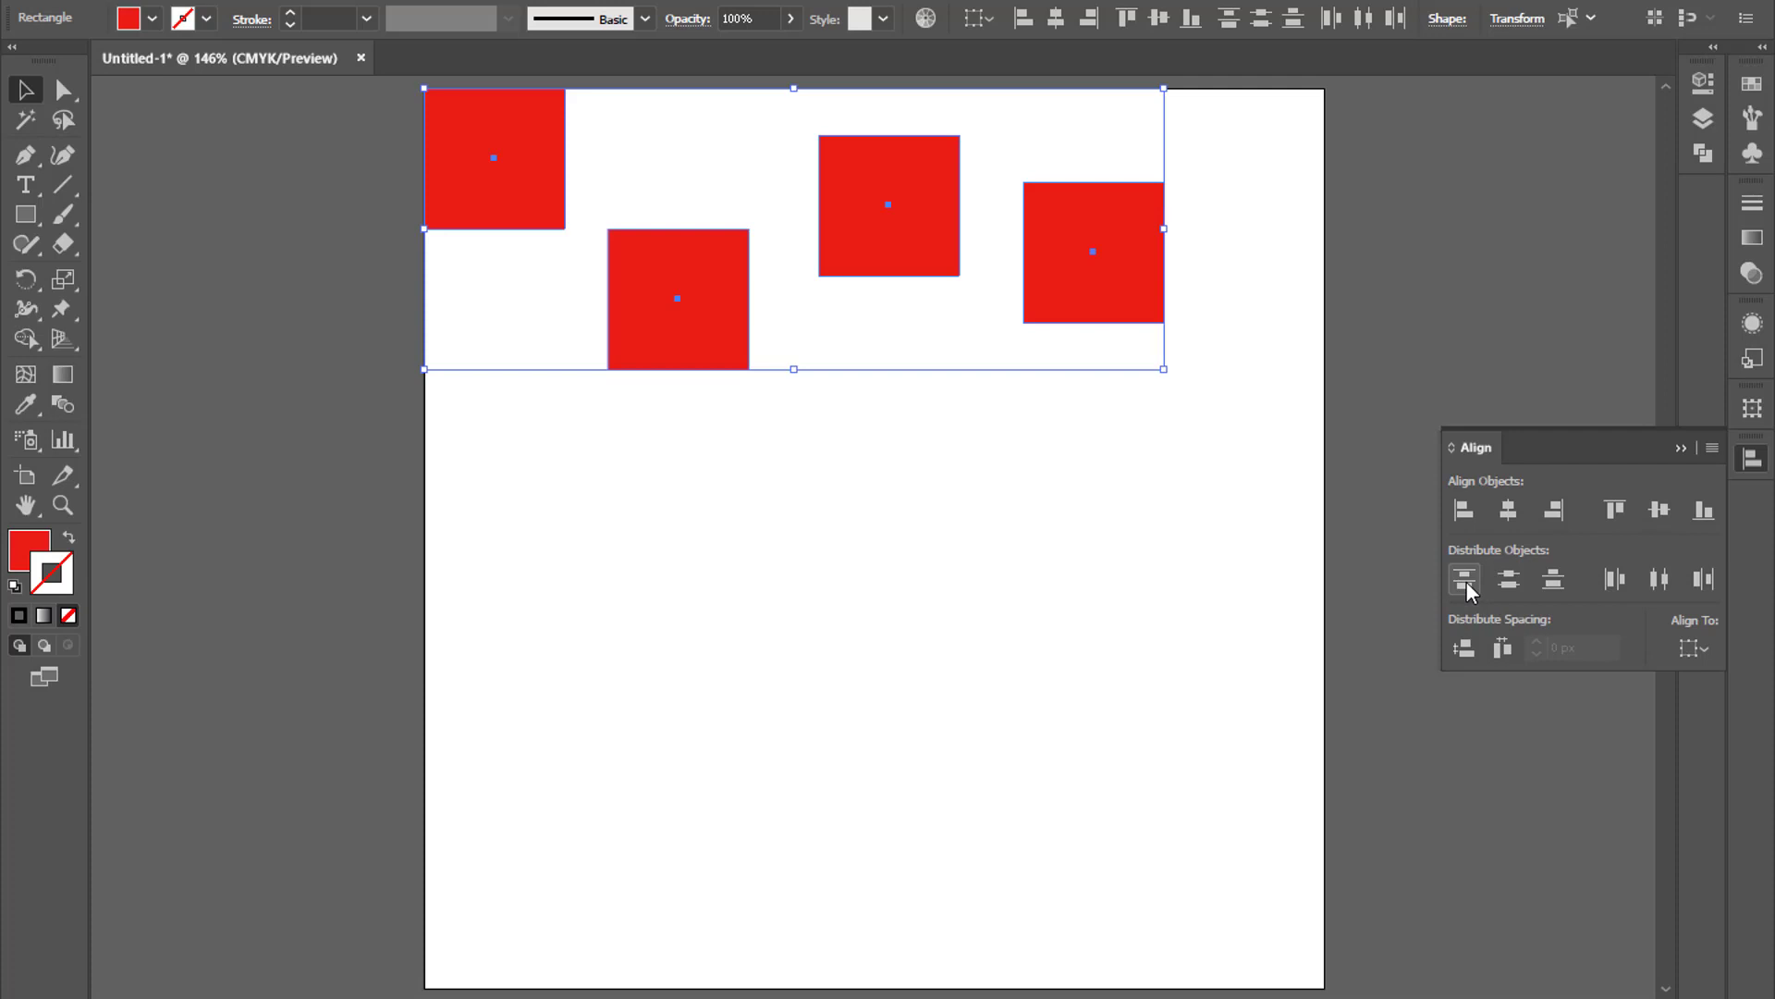
pyautogui.hotkey('ctrl', 'z')
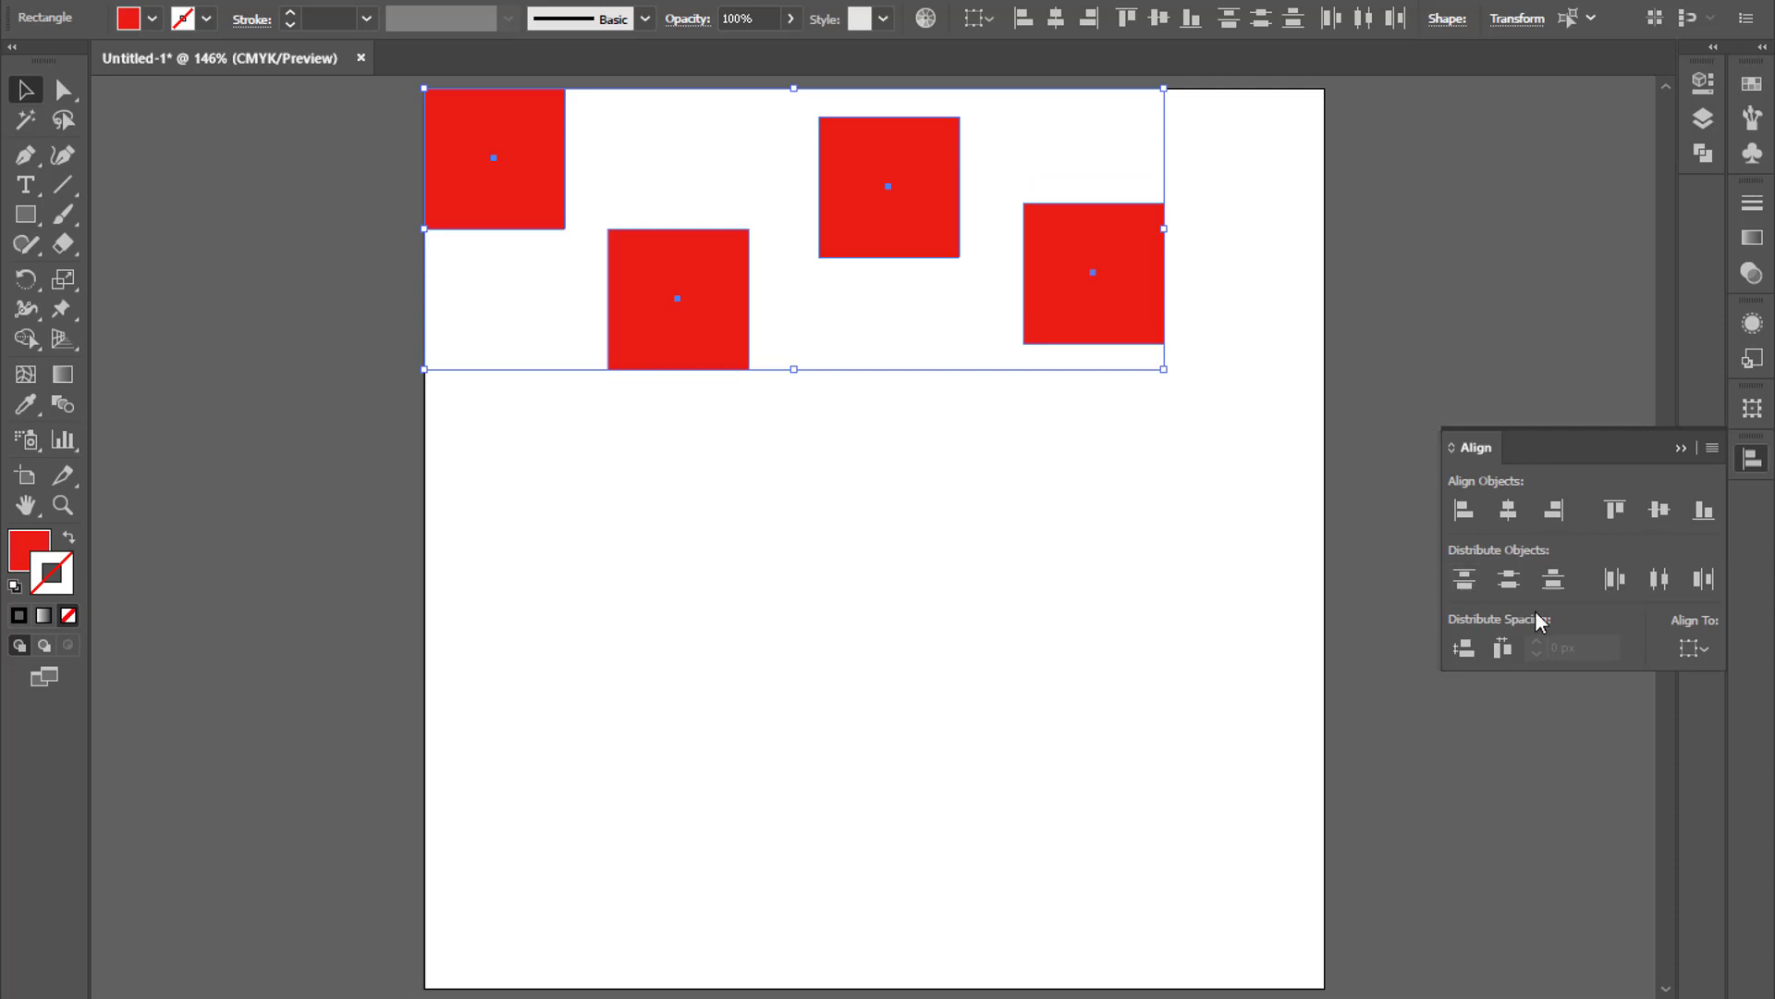
pyautogui.click(1612, 579)
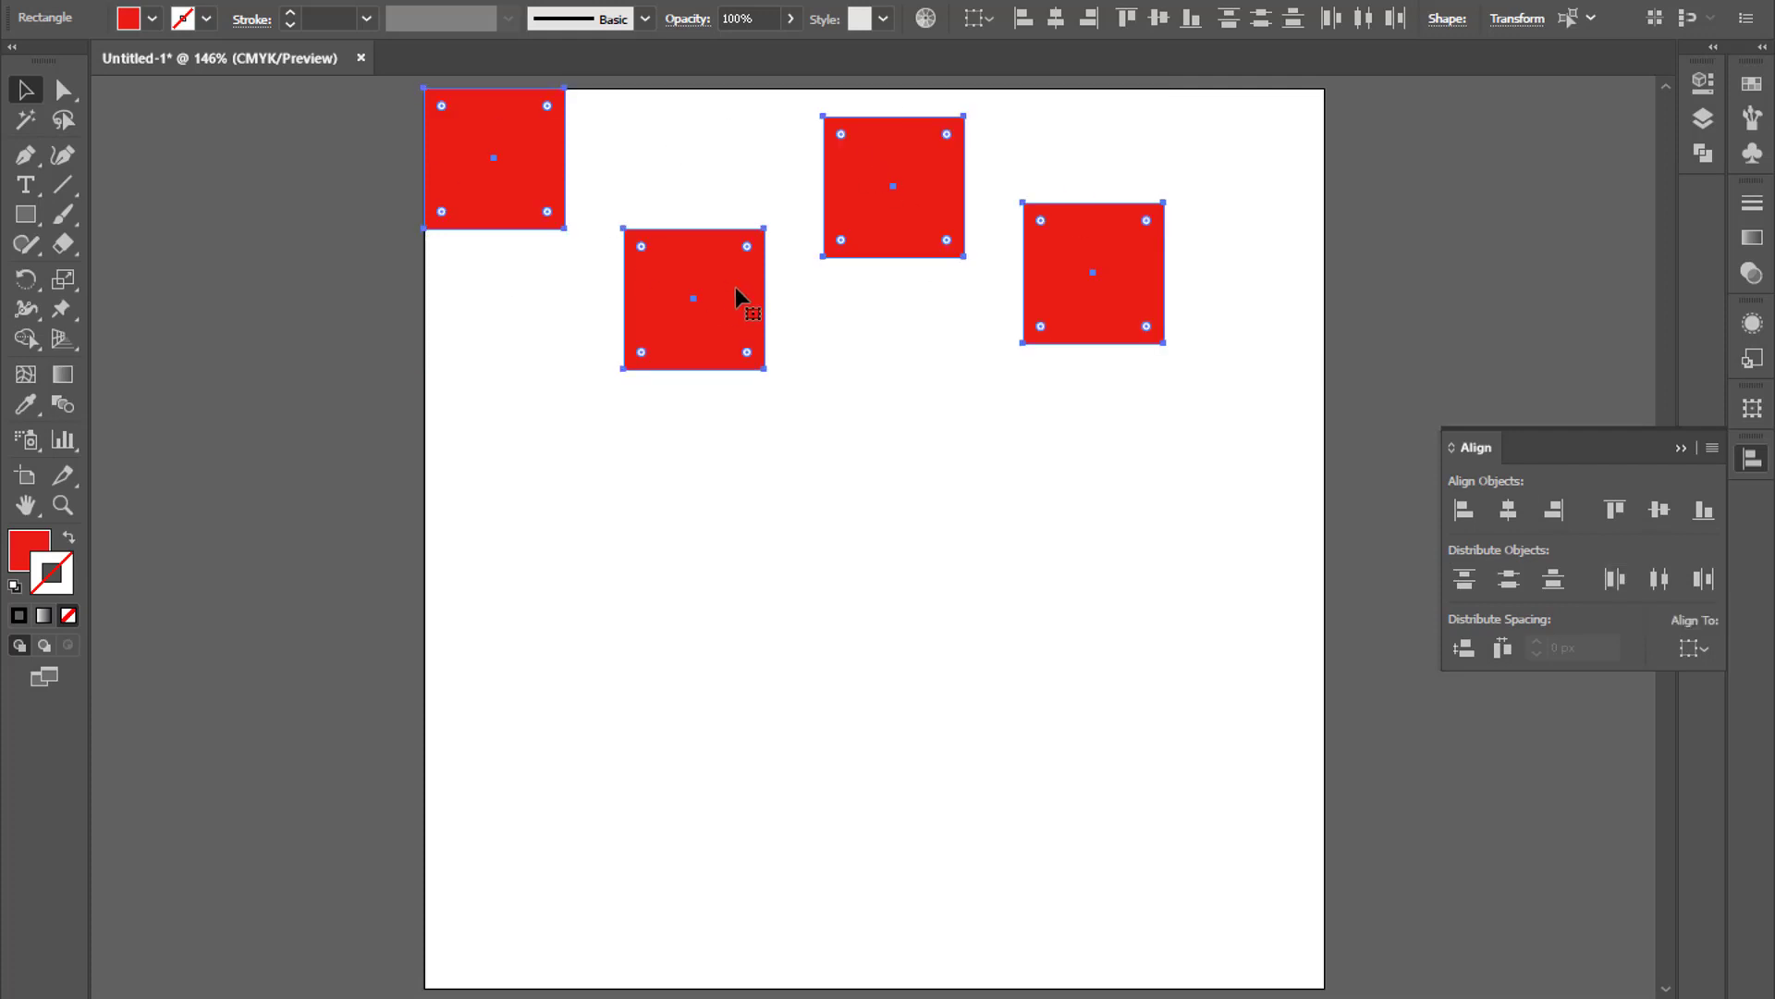
pyautogui.hotkey('ctrl', 'z')
# Step: Switch to Align to Artboard and spread the four squares across its width with Horizontal Distribute Left
pyautogui.click(1694, 647)
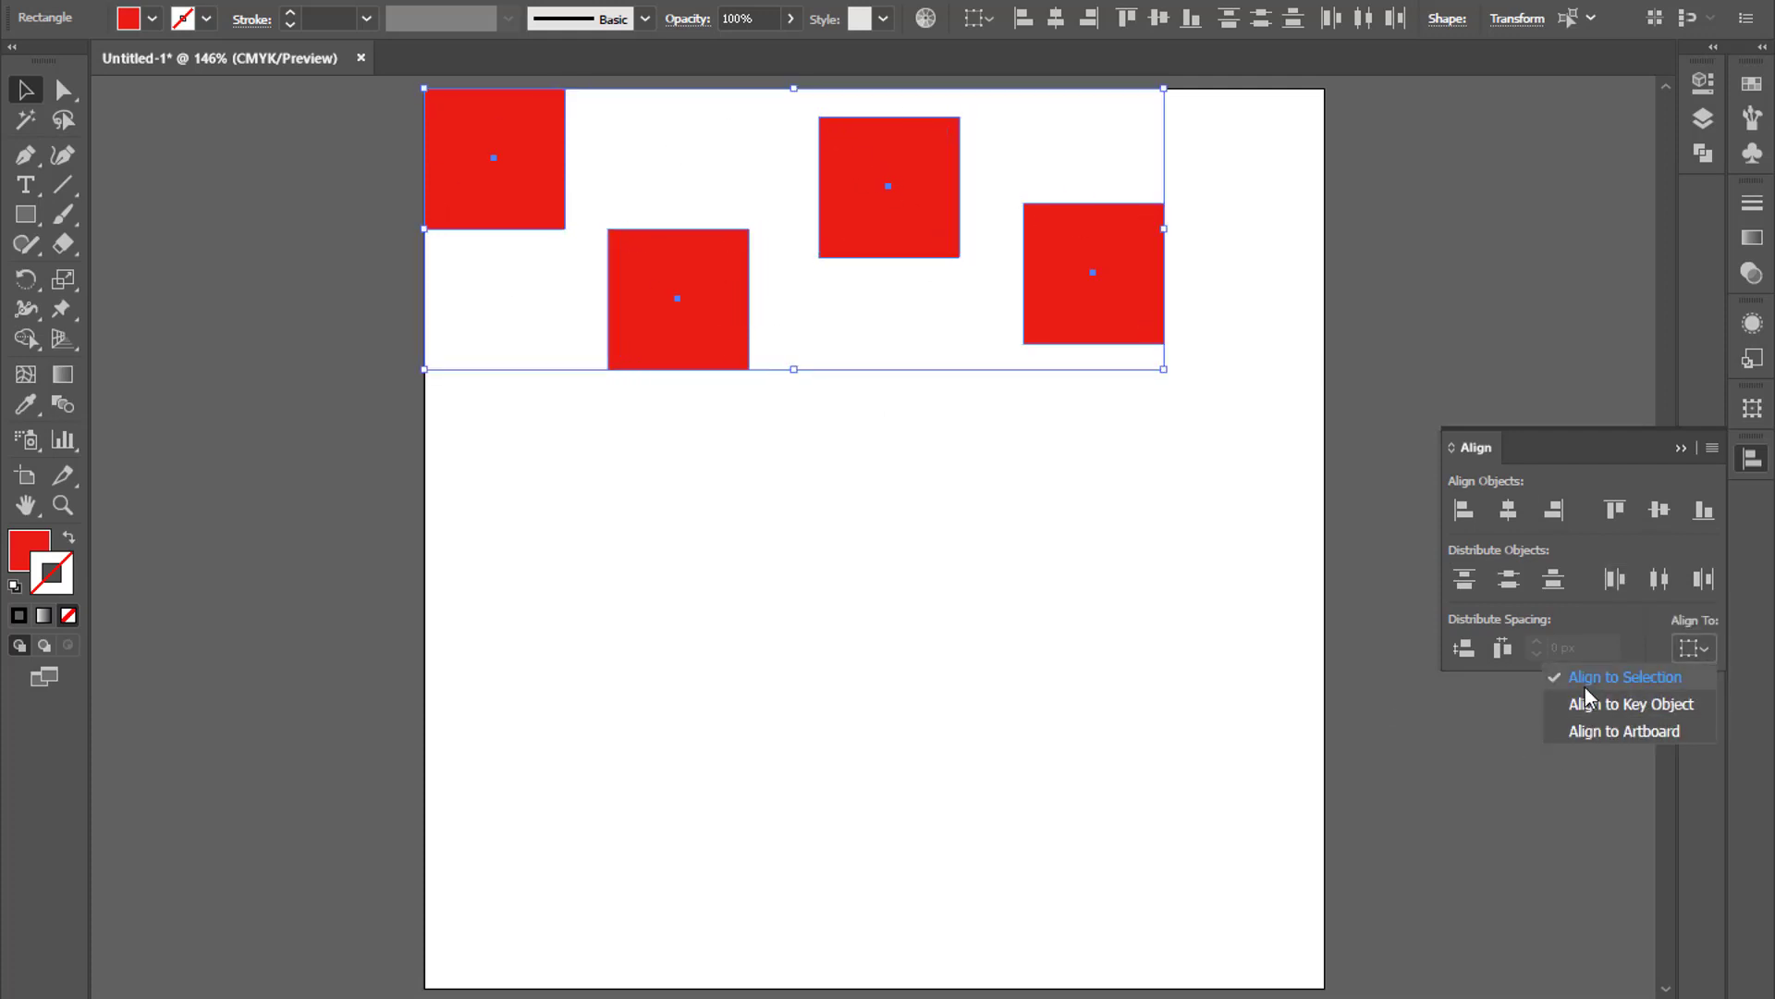
pyautogui.click(1627, 733)
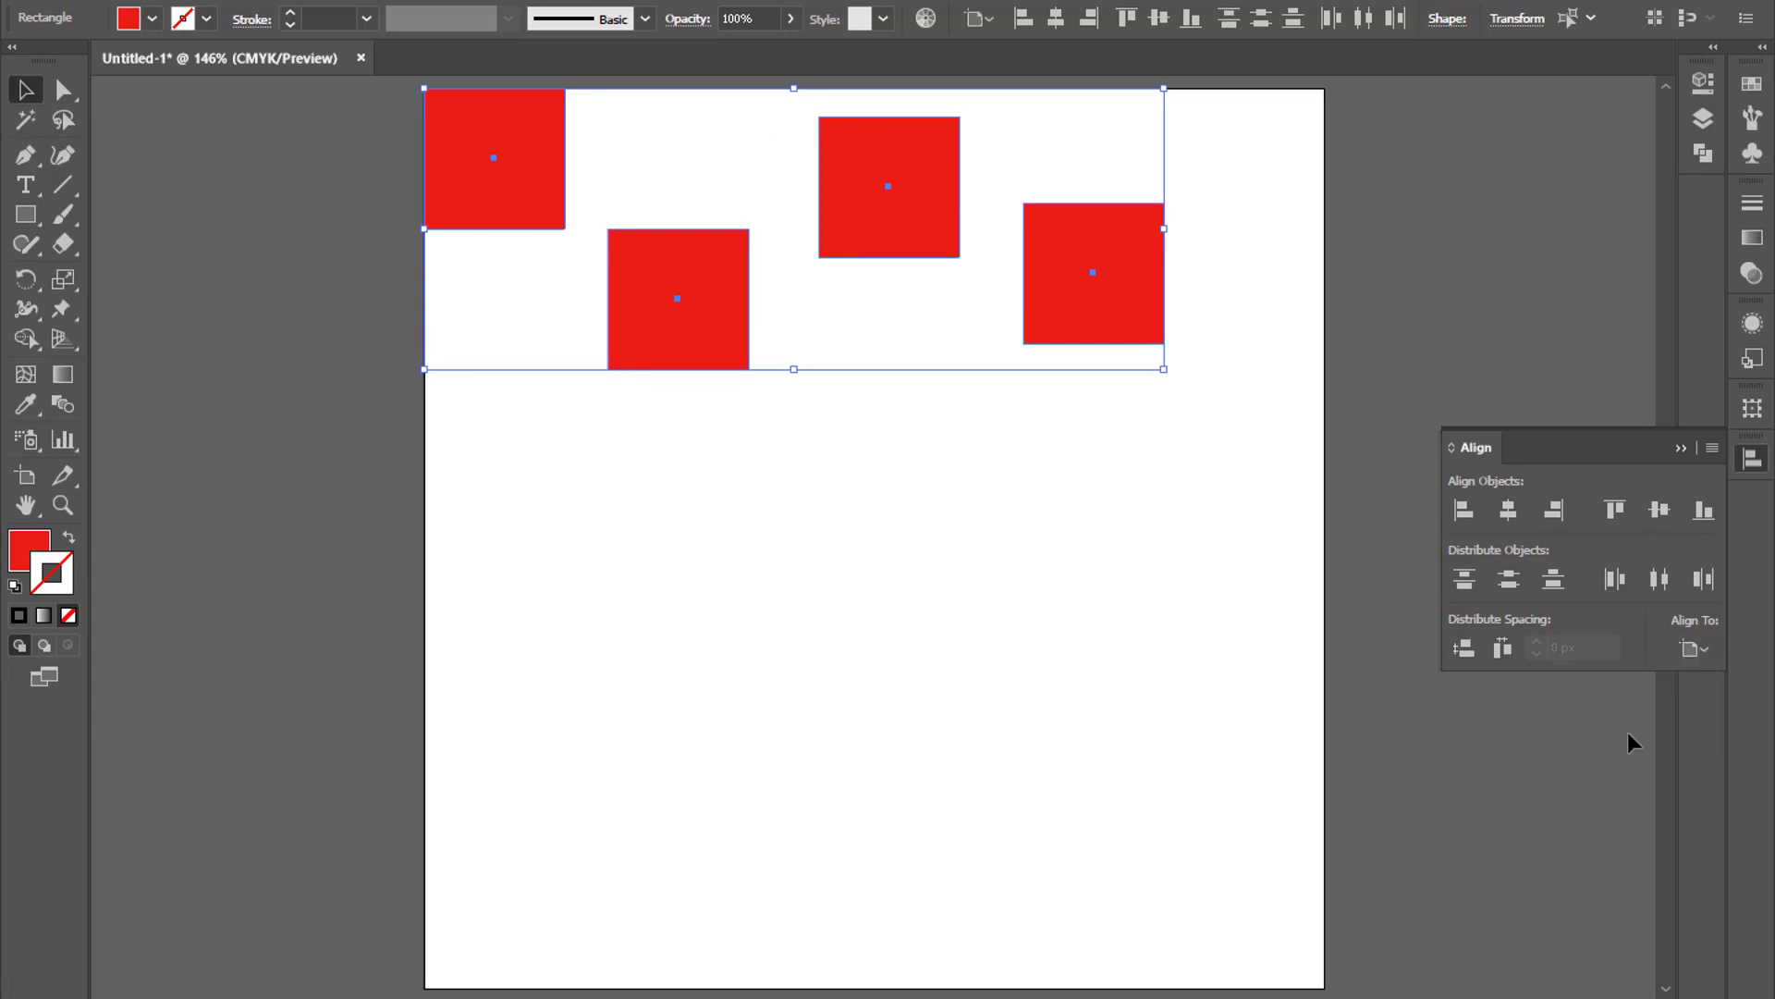
pyautogui.click(1614, 579)
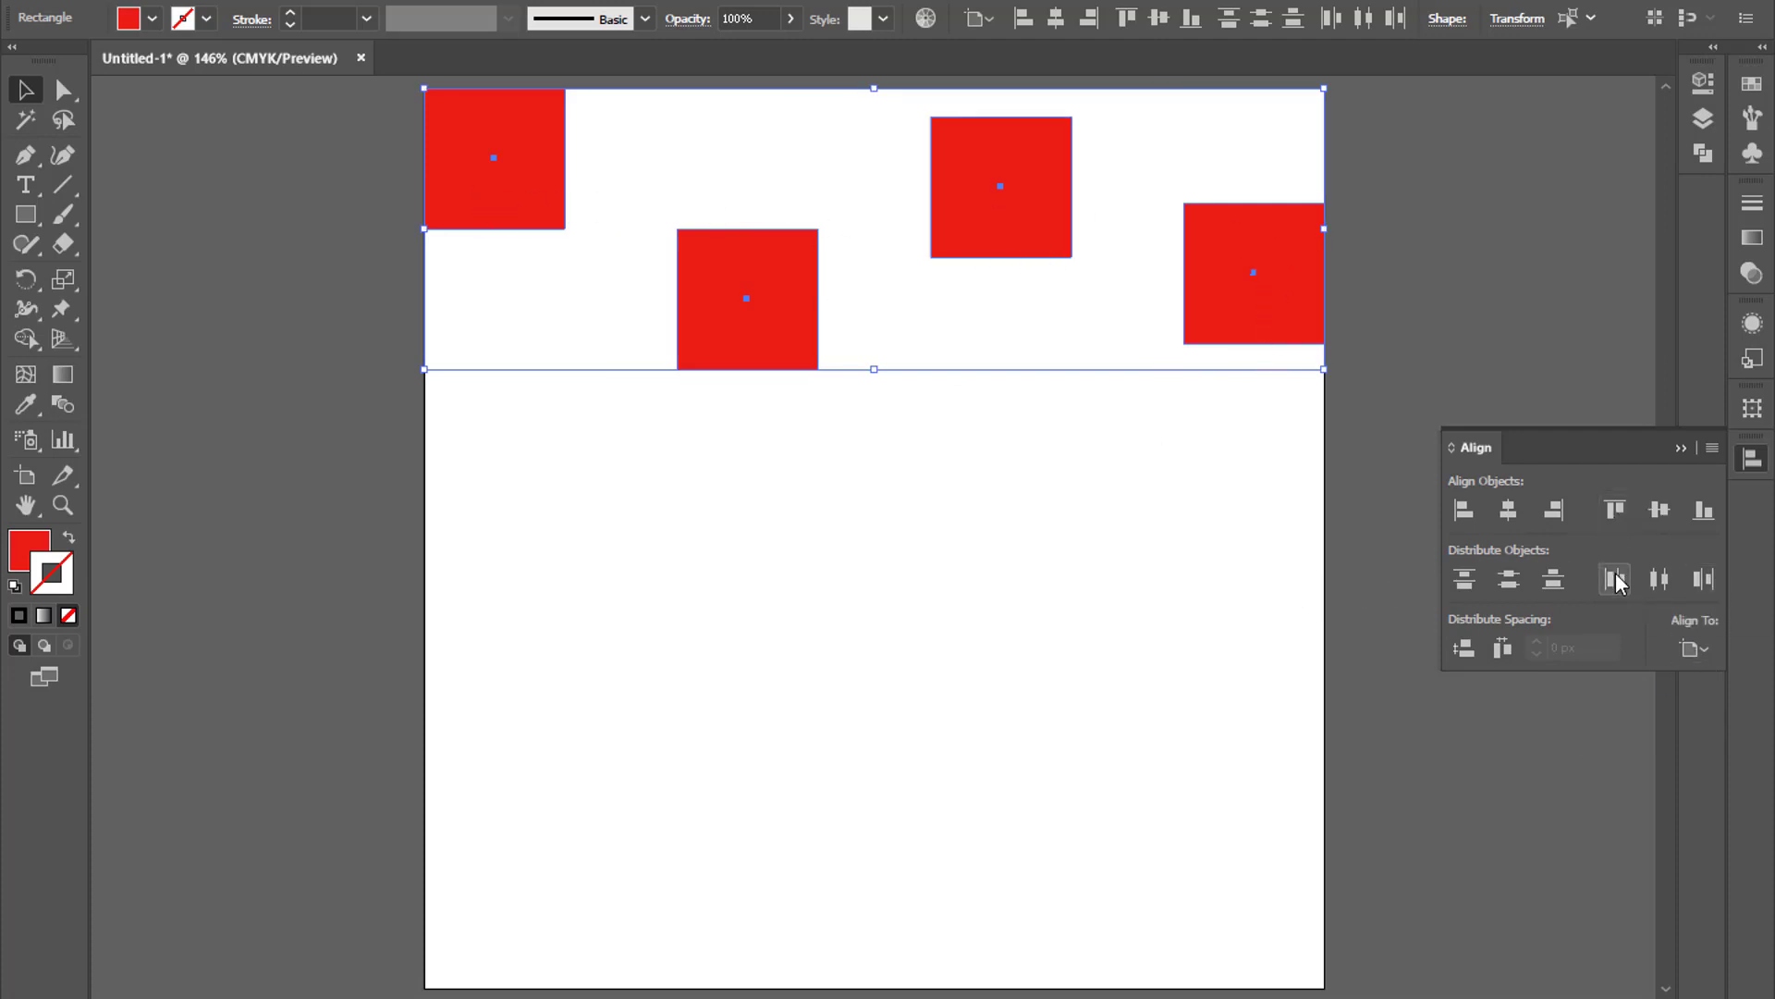
# Step: Align the four squares to the artboard's top edge, then to its bottom edge, and clear the selection
pyautogui.click(1618, 507)
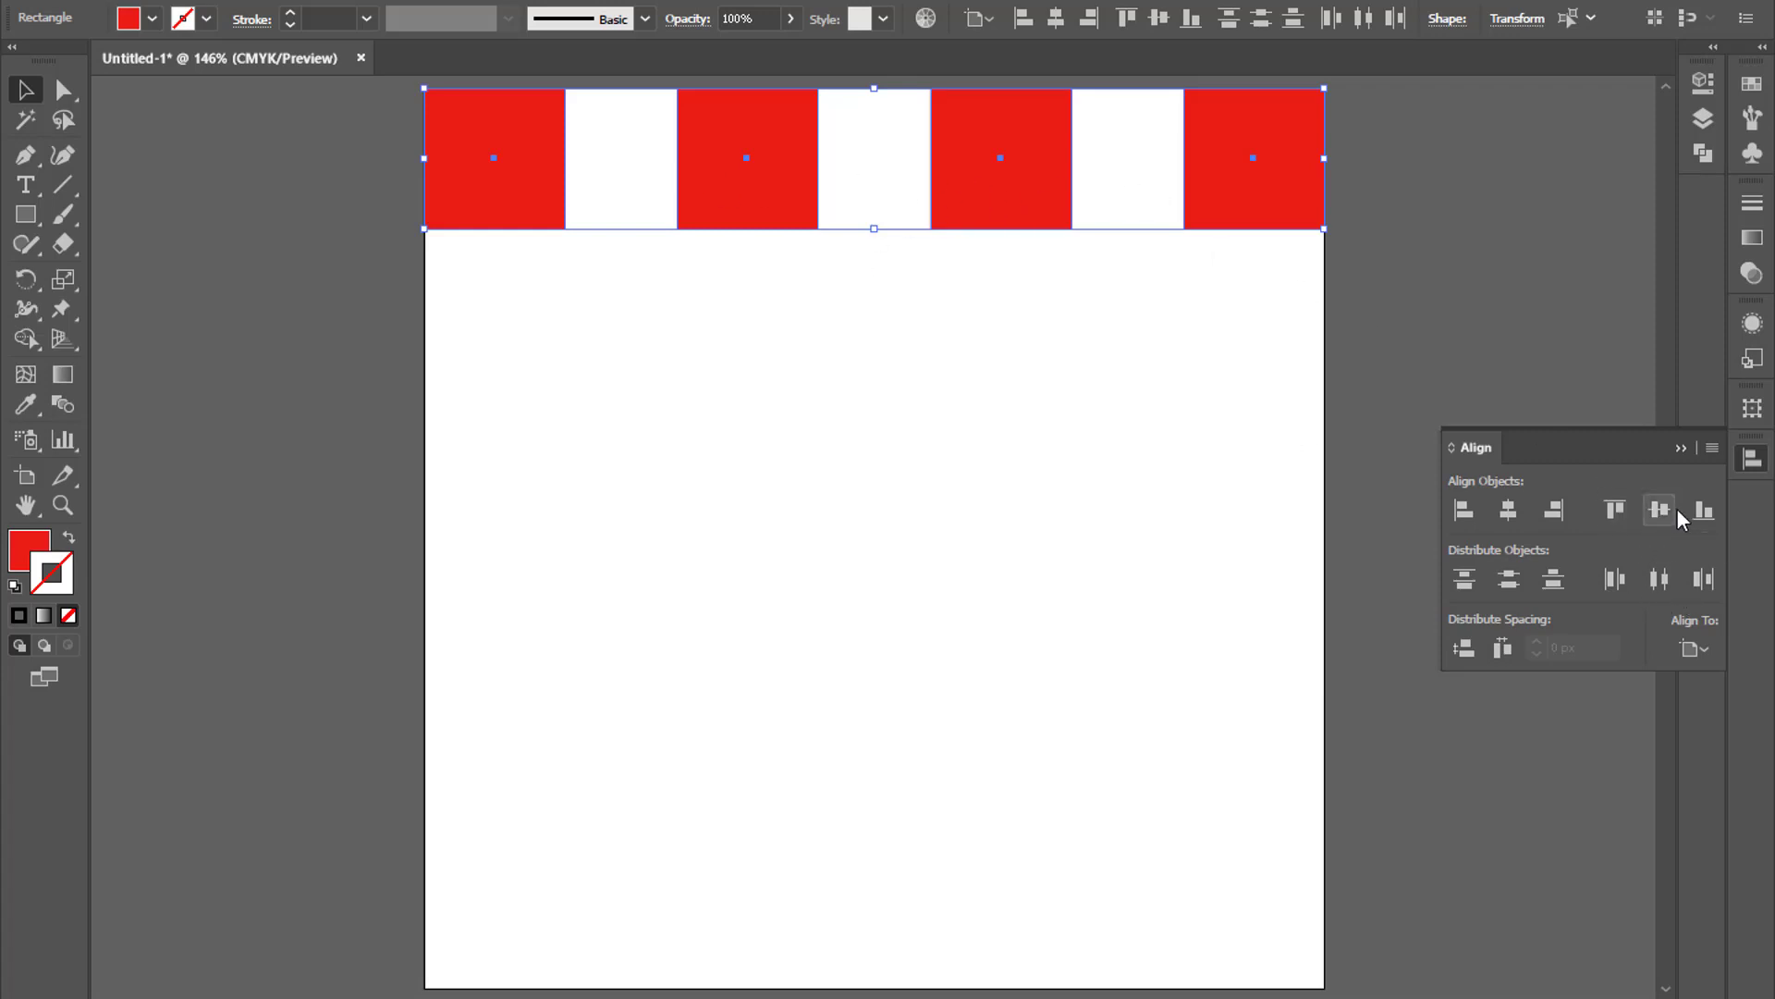
pyautogui.click(1701, 511)
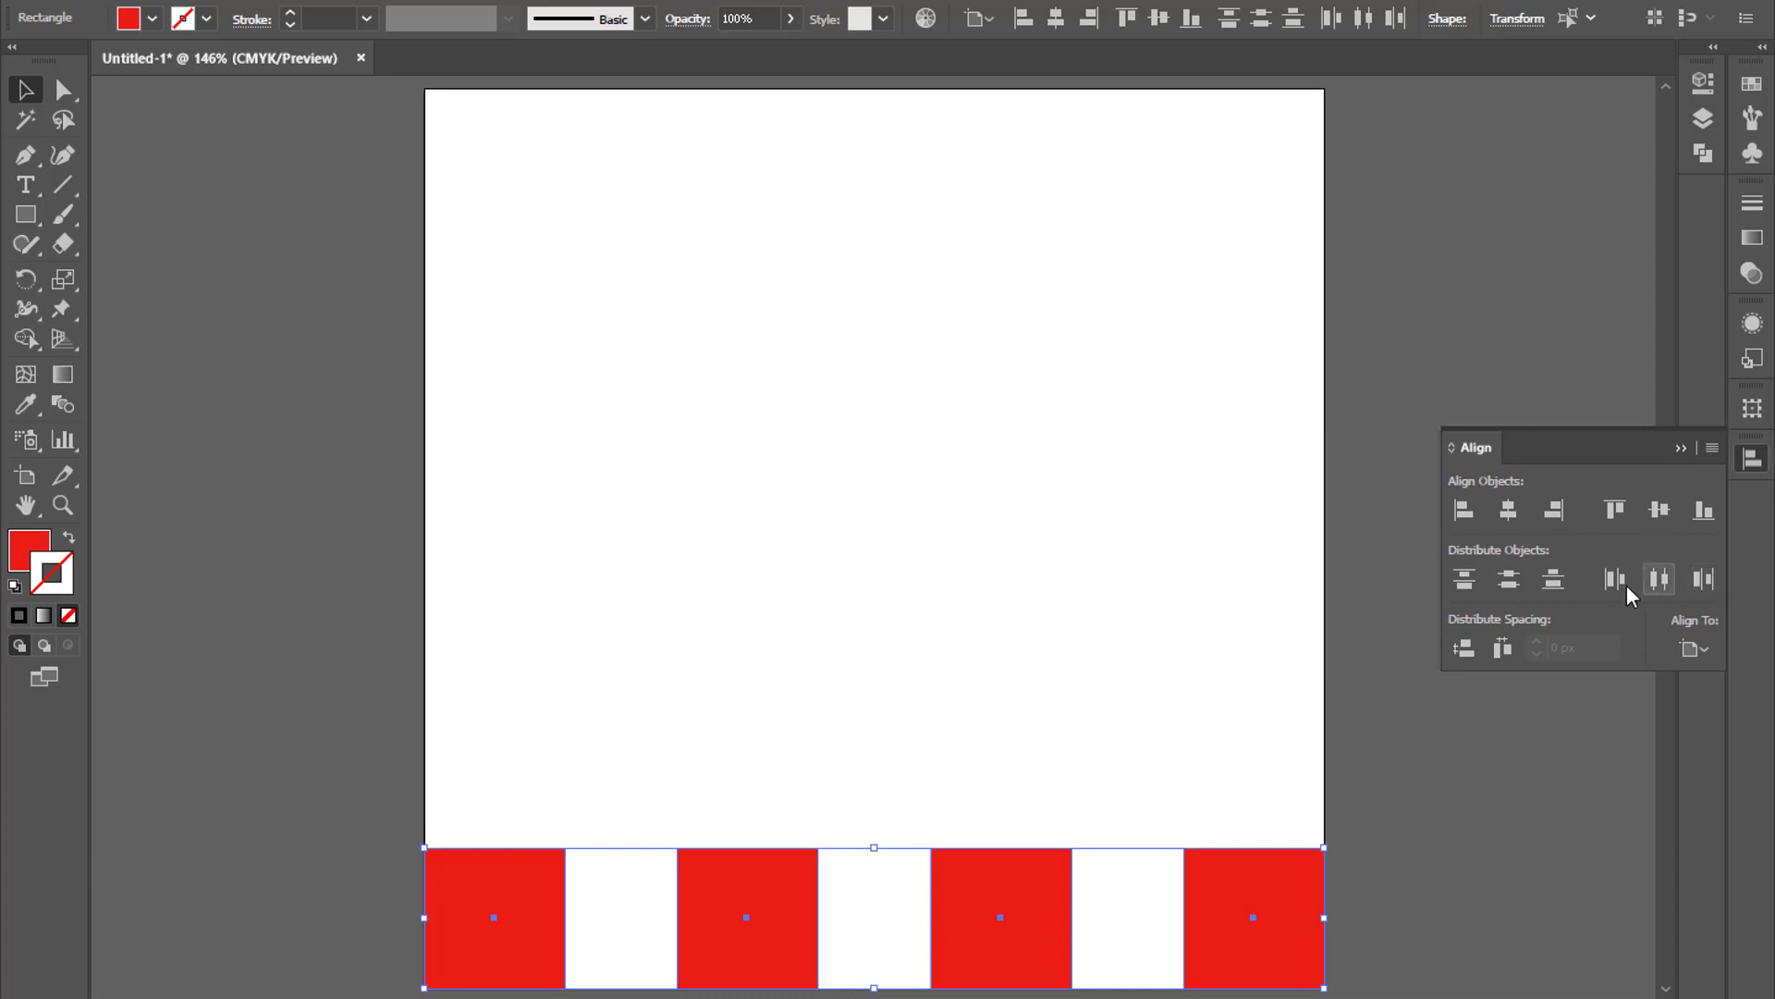
pyautogui.click(1049, 753)
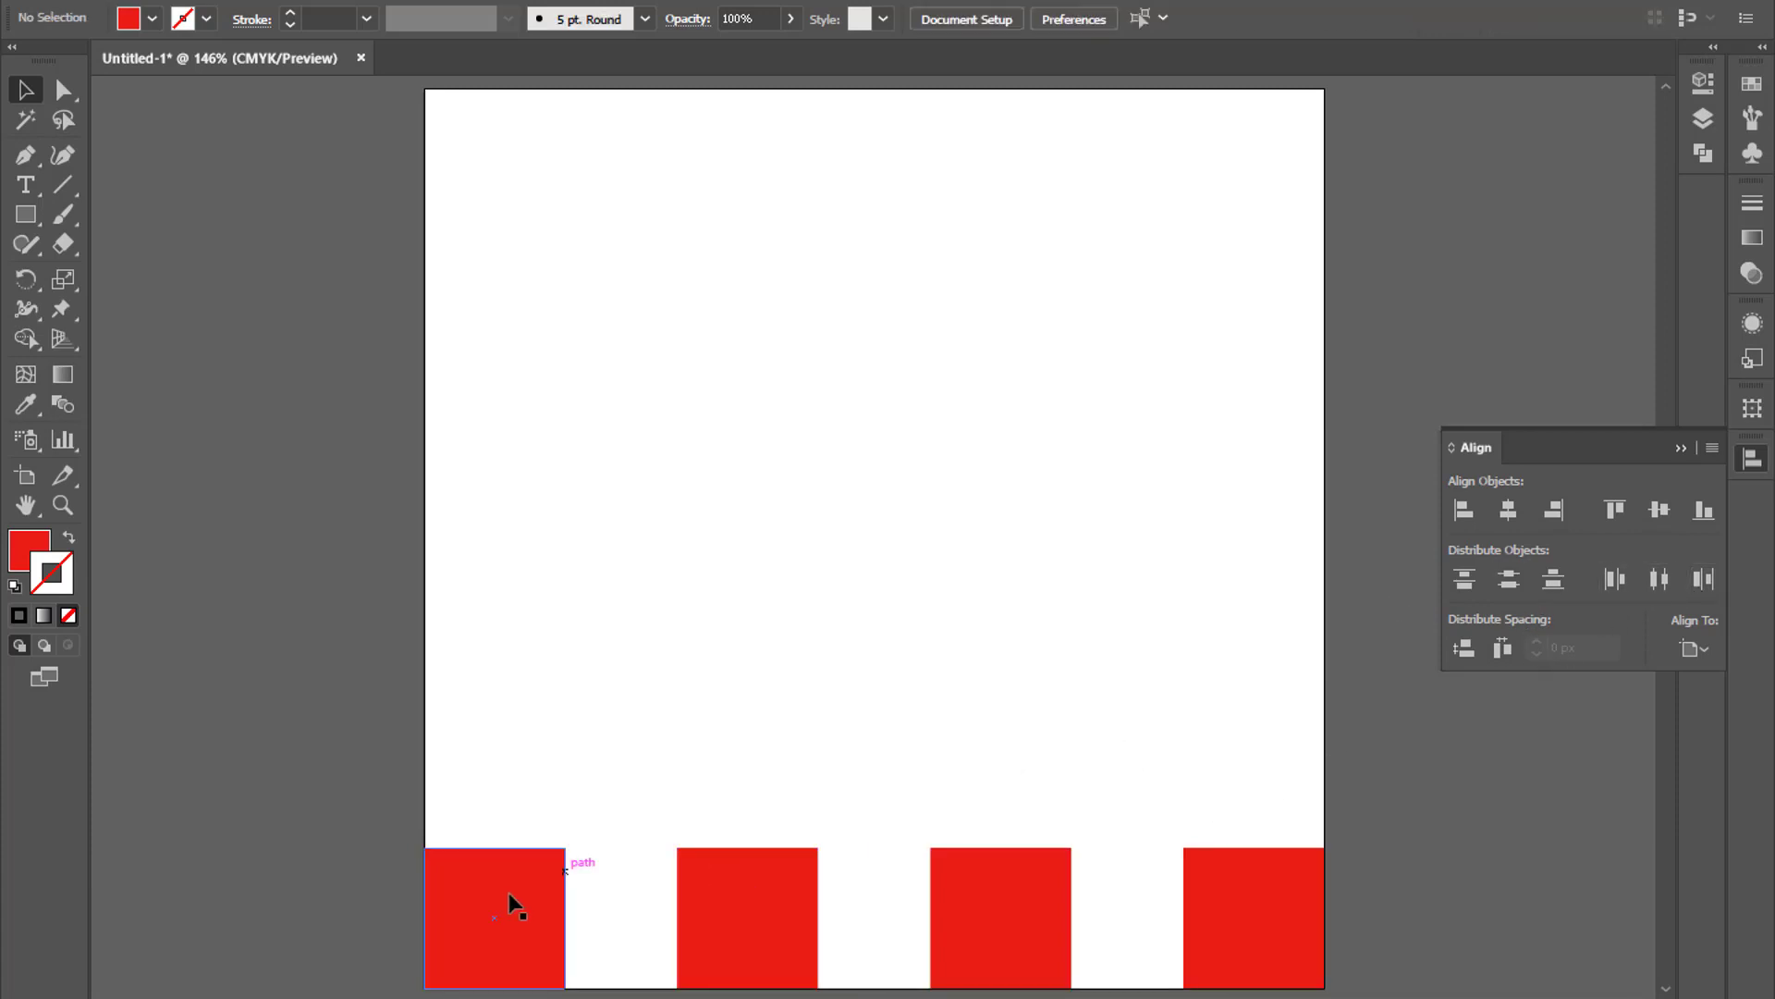
# Step: Move the four squares into a staggered column along the artboard's right side and select them all
pyautogui.moveTo(508, 904); pyautogui.dragTo(1264, 142)
pyautogui.moveTo(1275, 924); pyautogui.dragTo(1195, 377)
pyautogui.moveTo(983, 911); pyautogui.dragTo(1199, 543)
pyautogui.moveTo(797, 902); pyautogui.dragTo(1193, 725)
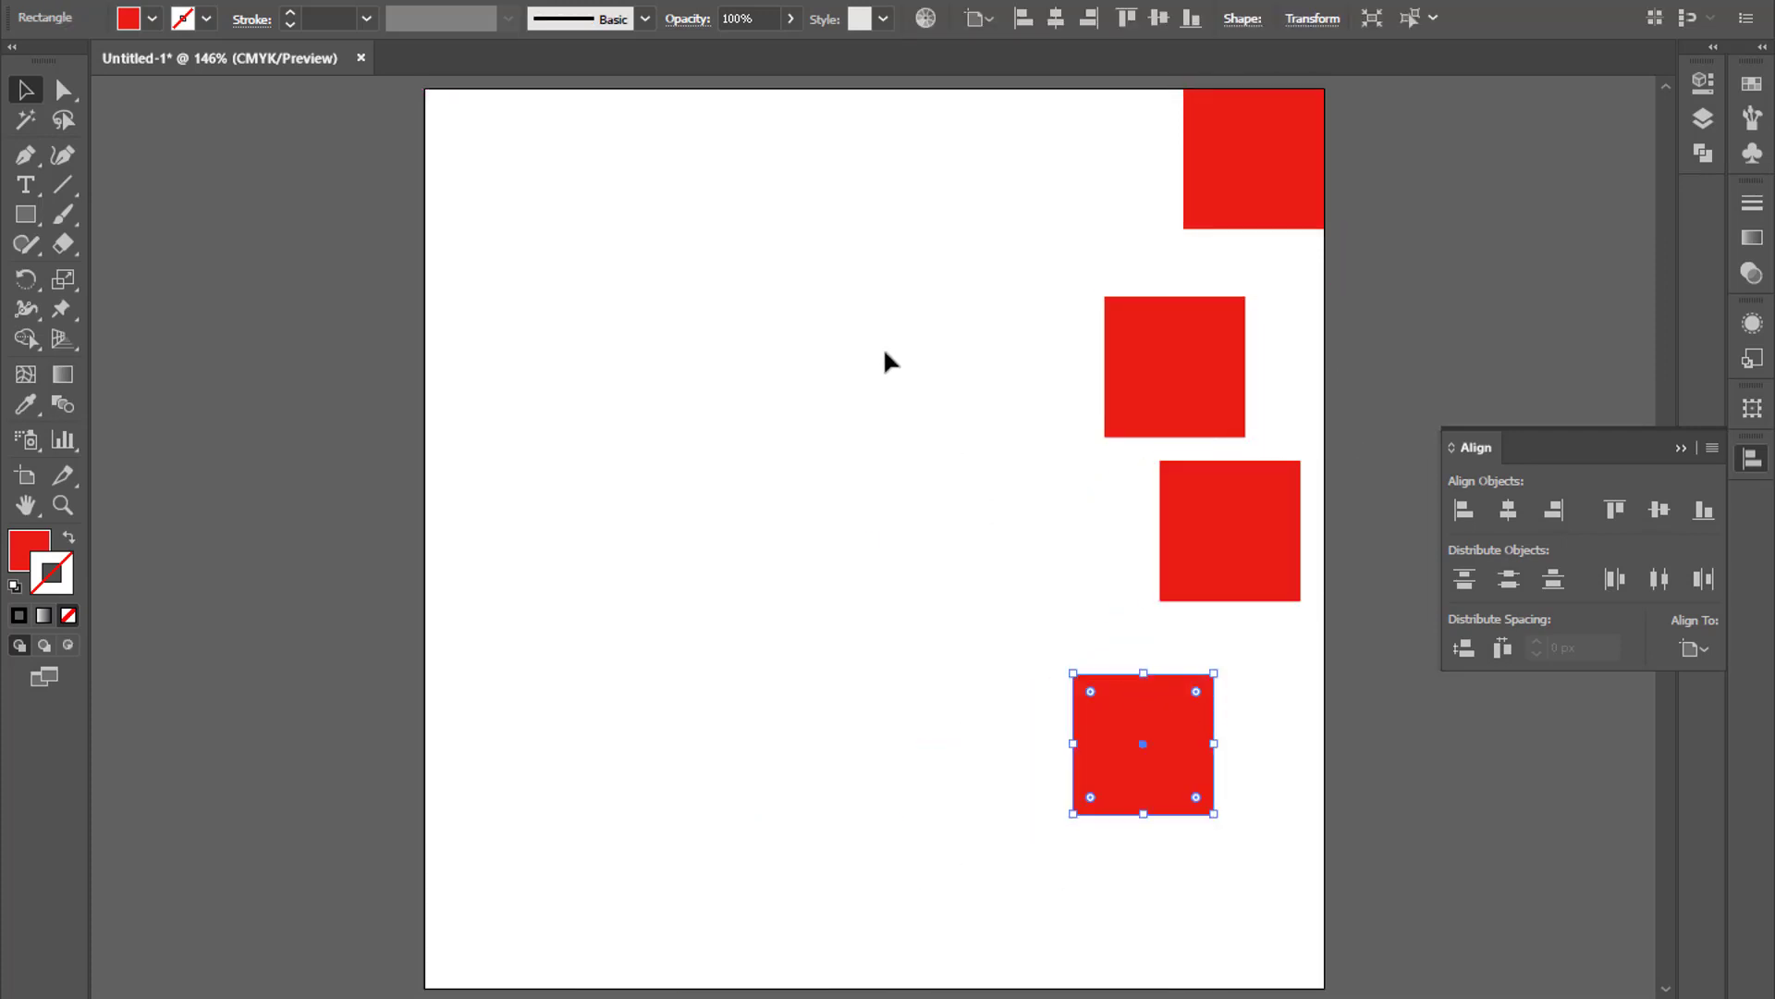
pyautogui.moveTo(909, 164); pyautogui.dragTo(1225, 814)
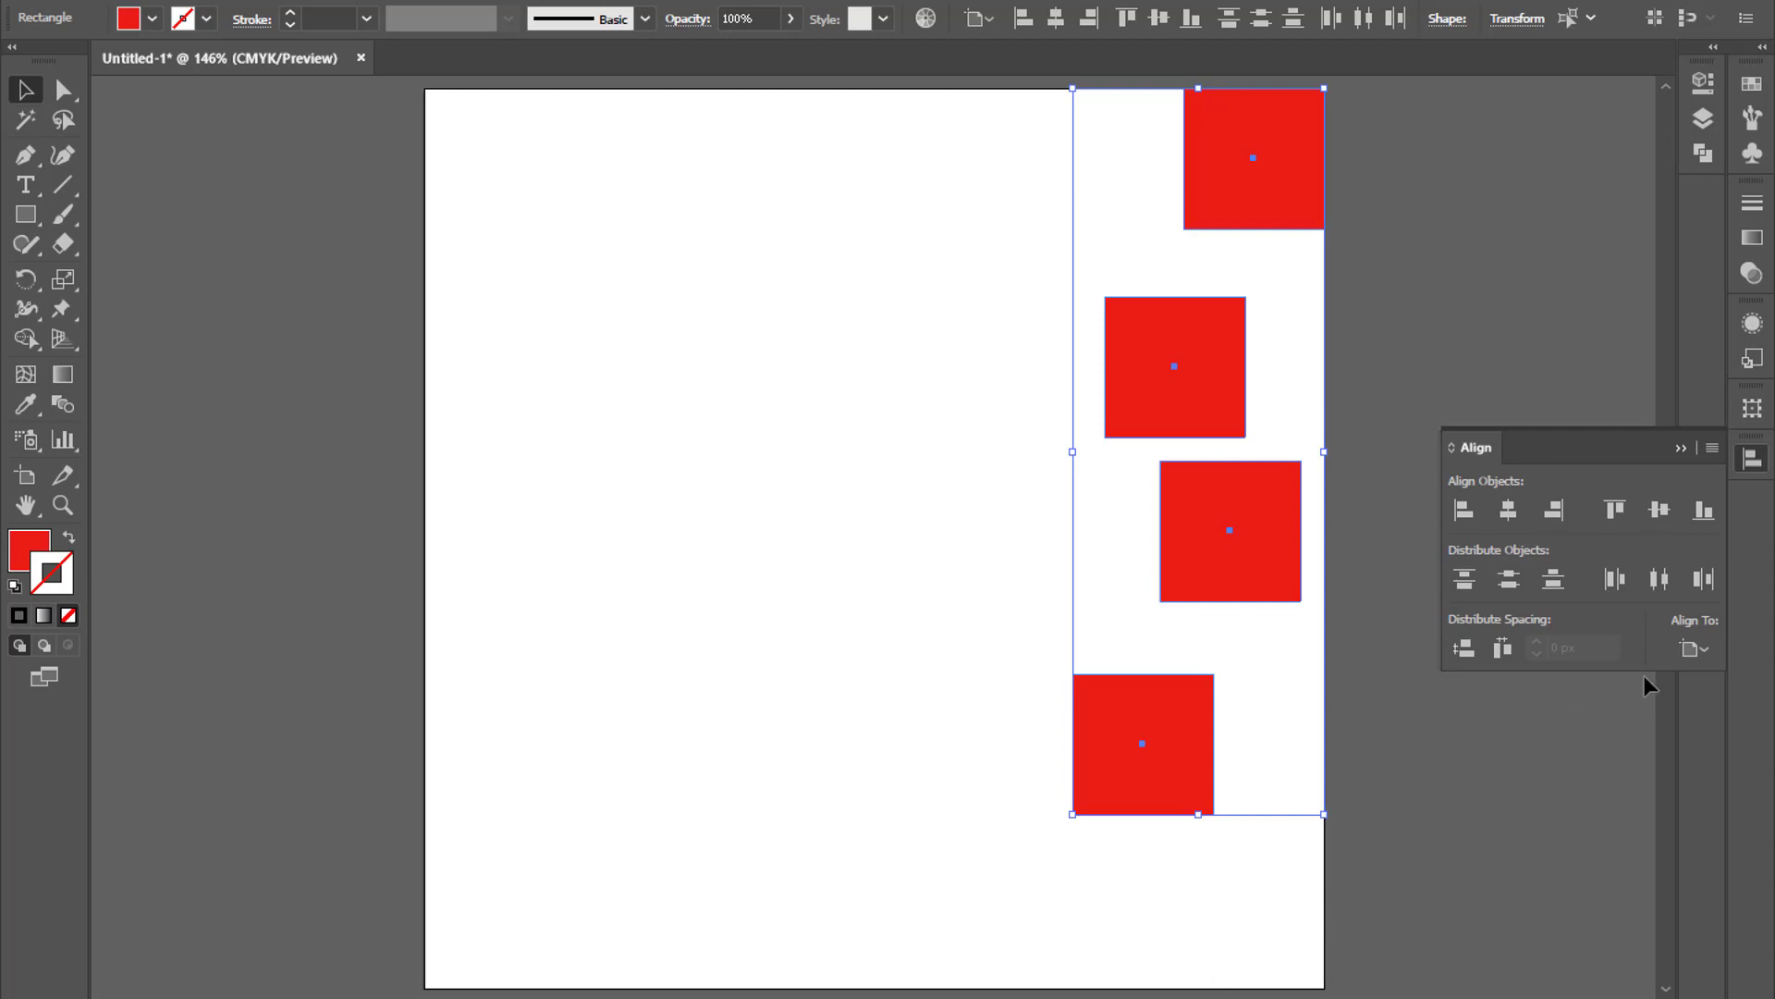
# Step: Spread the squares over the artboard's height with Vertical Distribute Bottom and align them to its right edge
pyautogui.click(1705, 651)
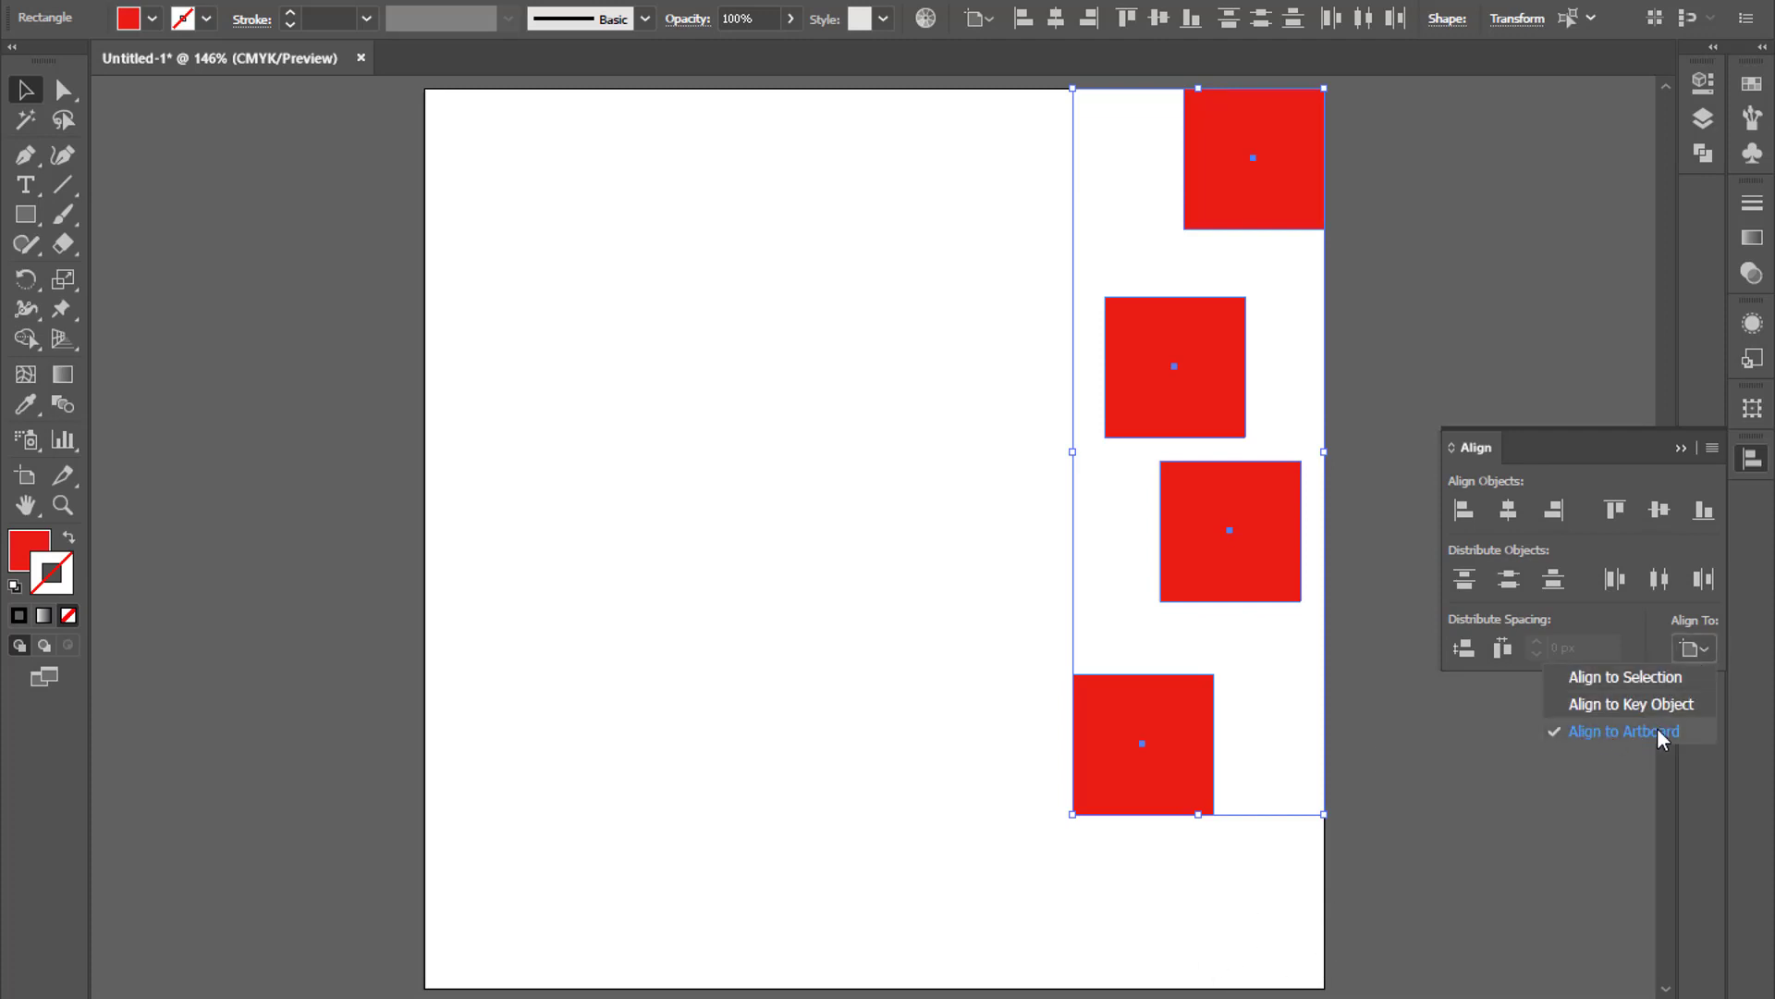
pyautogui.click(1701, 583)
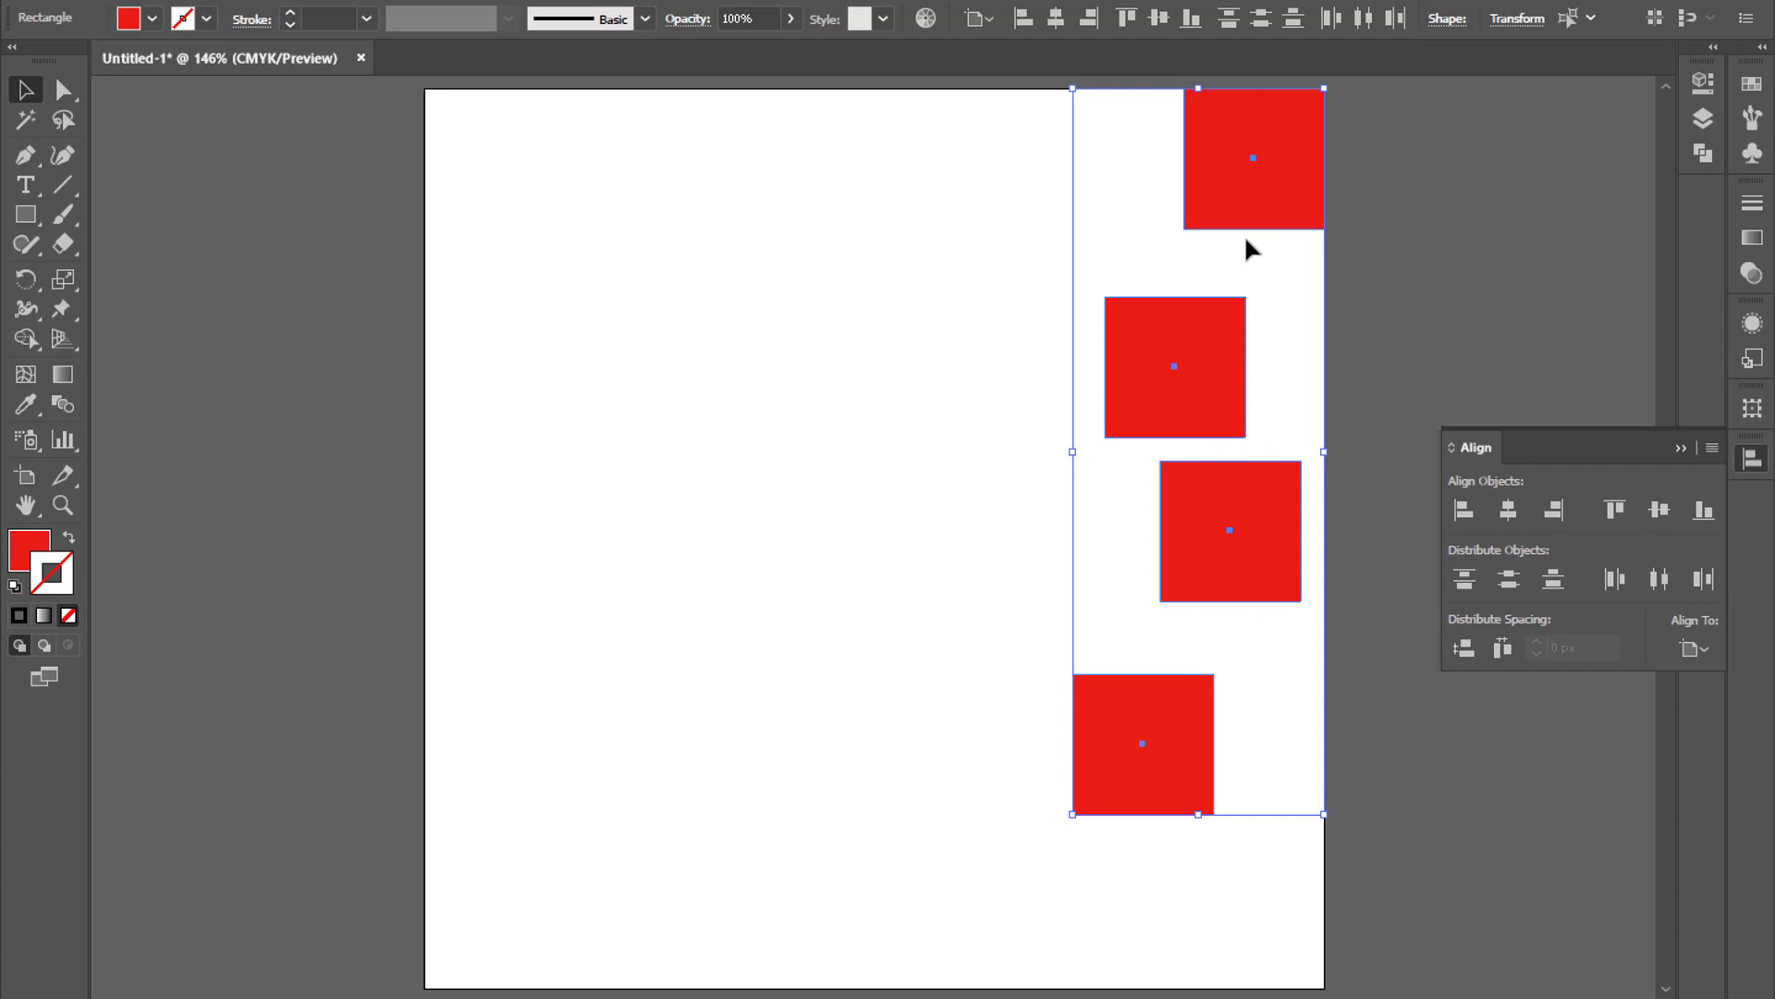
pyautogui.click(1548, 582)
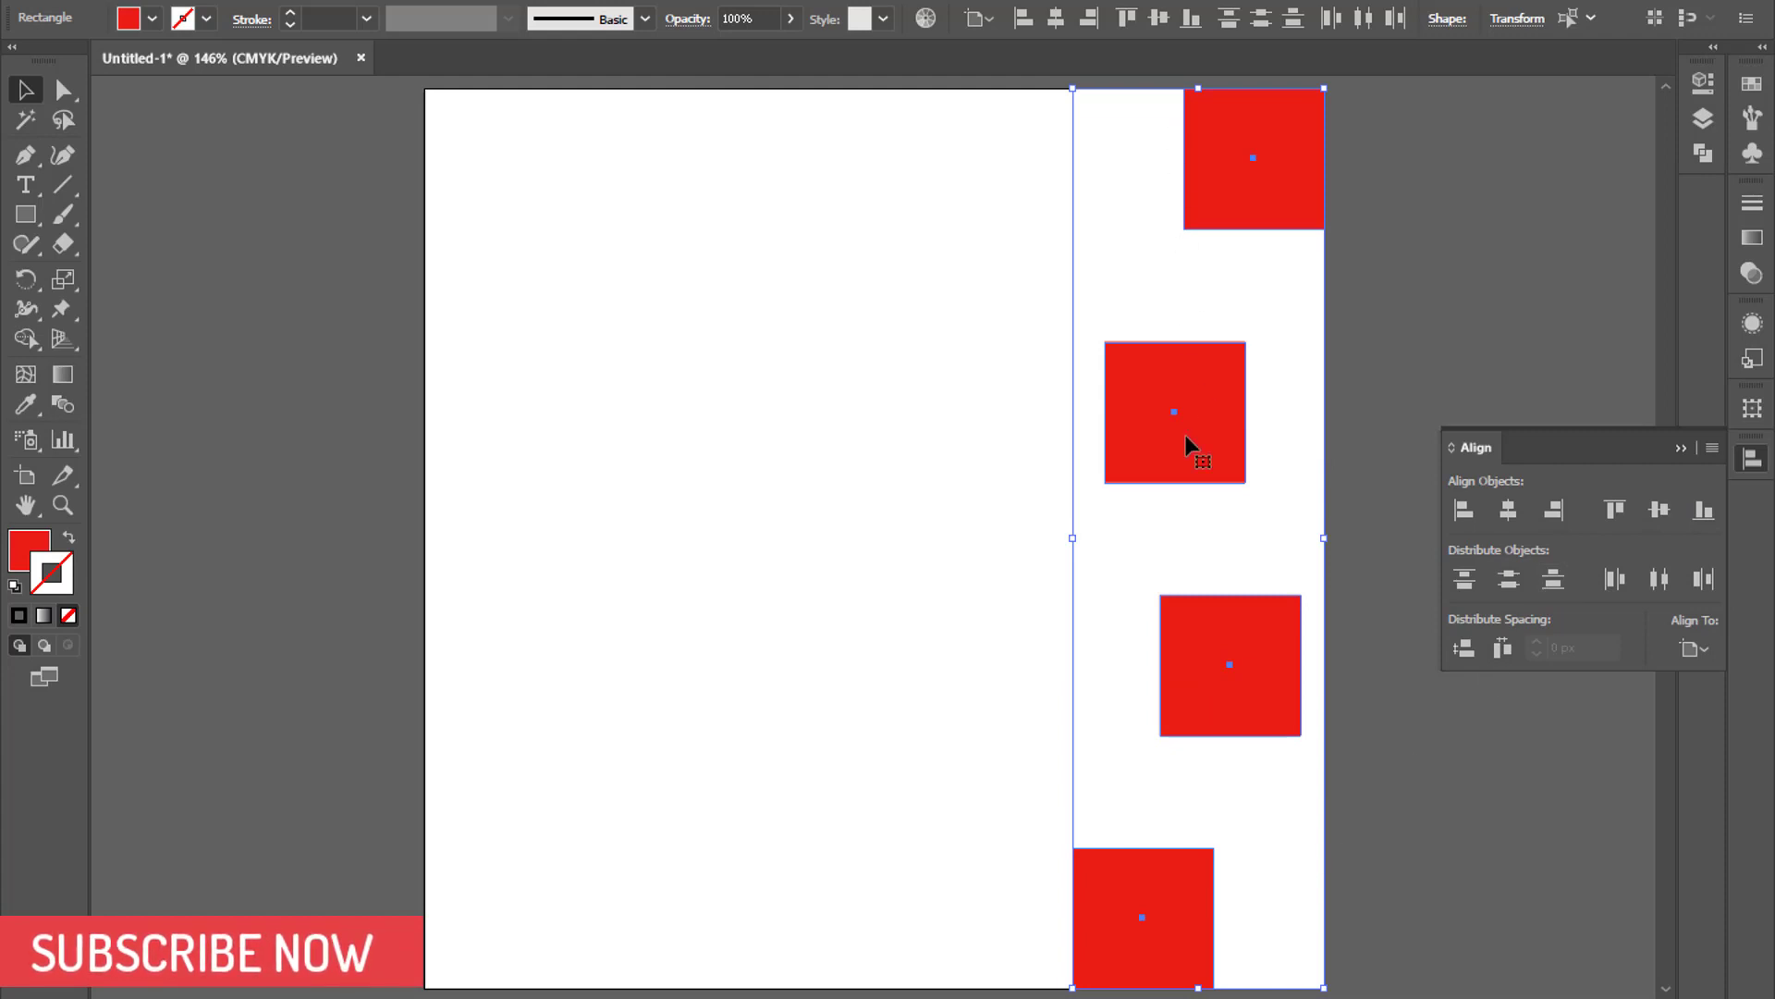
pyautogui.click(1557, 514)
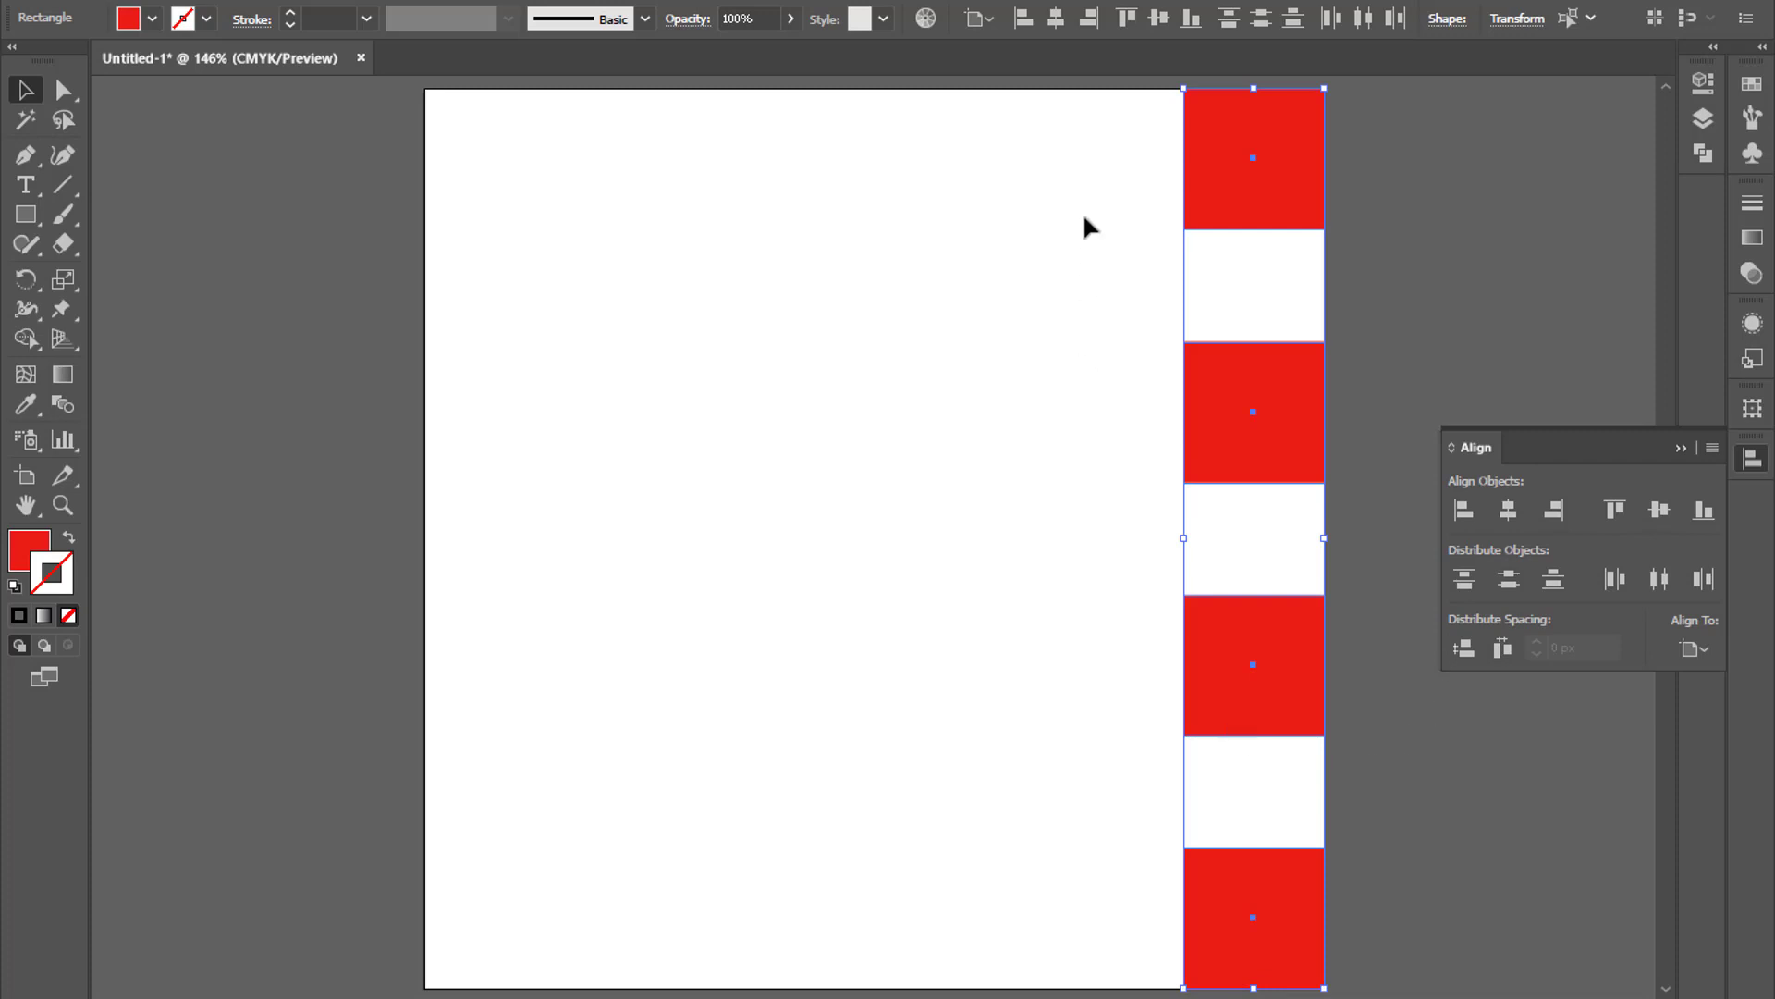
# Step: Delete the lower three squares and duplicate the remaining one to make four staggered squares across the artboard
pyautogui.moveTo(1094, 138); pyautogui.dragTo(1300, 795)
pyautogui.click(1276, 929)
pyautogui.press('Delete')
pyautogui.click(1263, 672)
pyautogui.press('Delete')
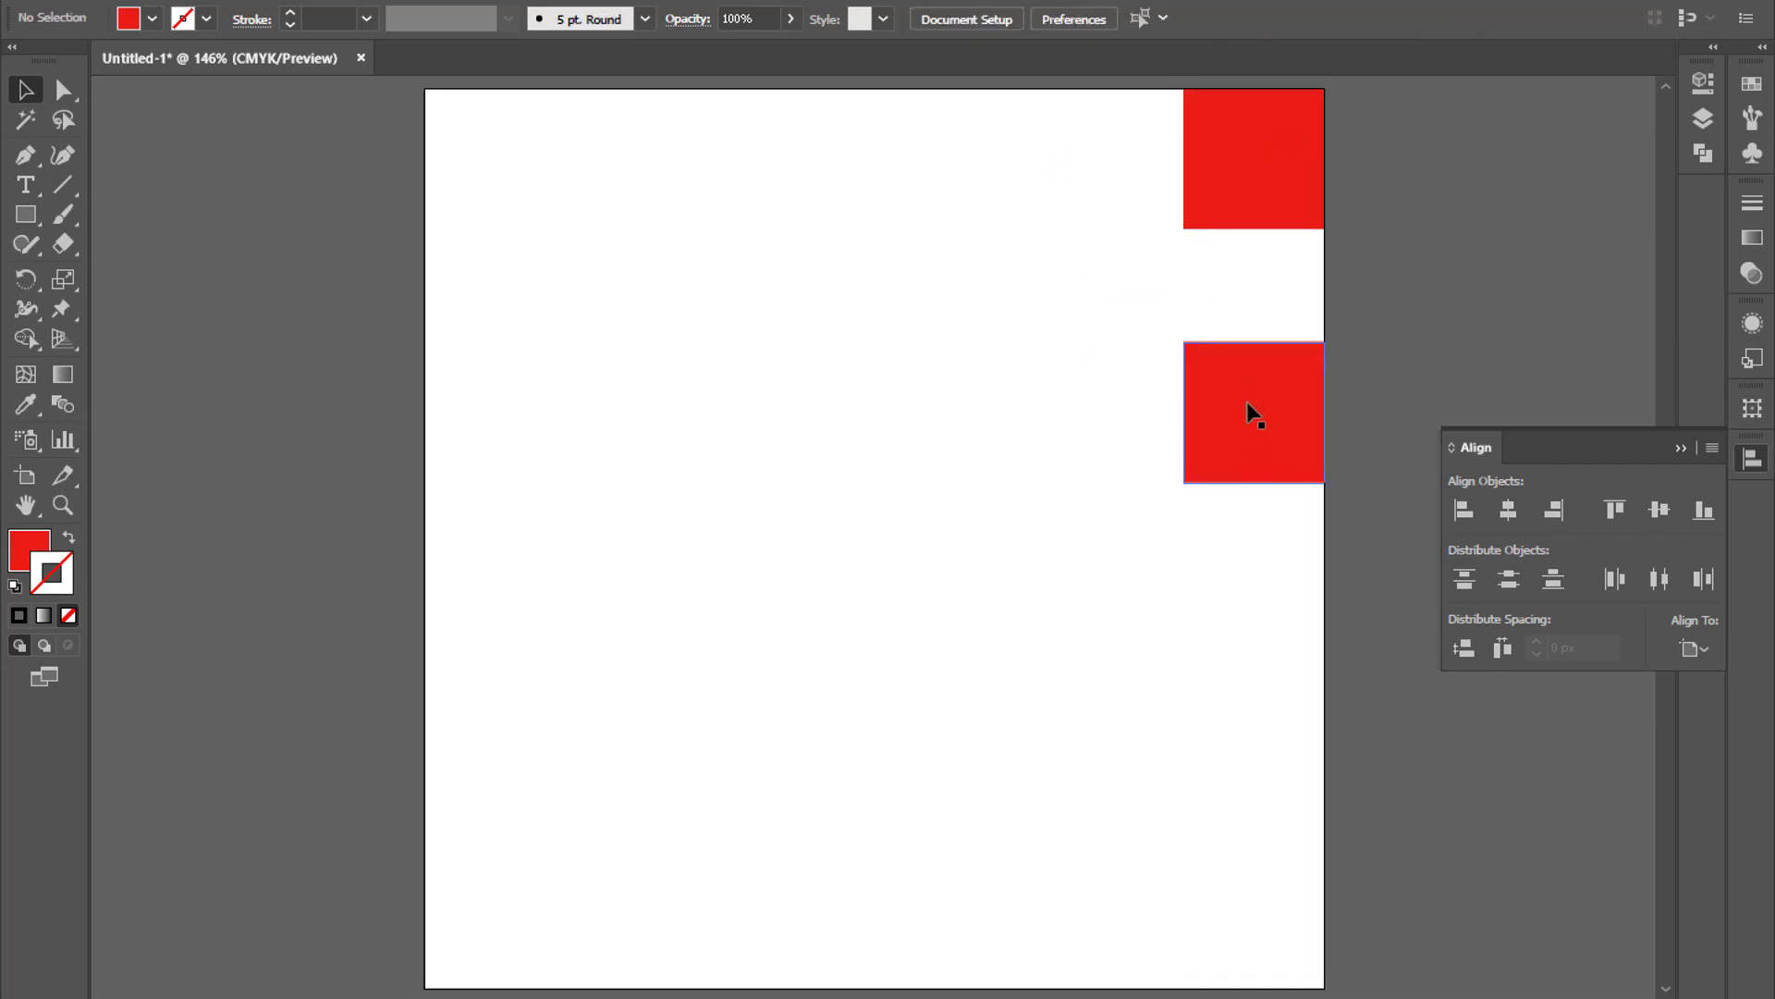
pyautogui.click(1249, 413)
pyautogui.press('Delete')
pyautogui.moveTo(1259, 207); pyautogui.dragTo(1166, 742)
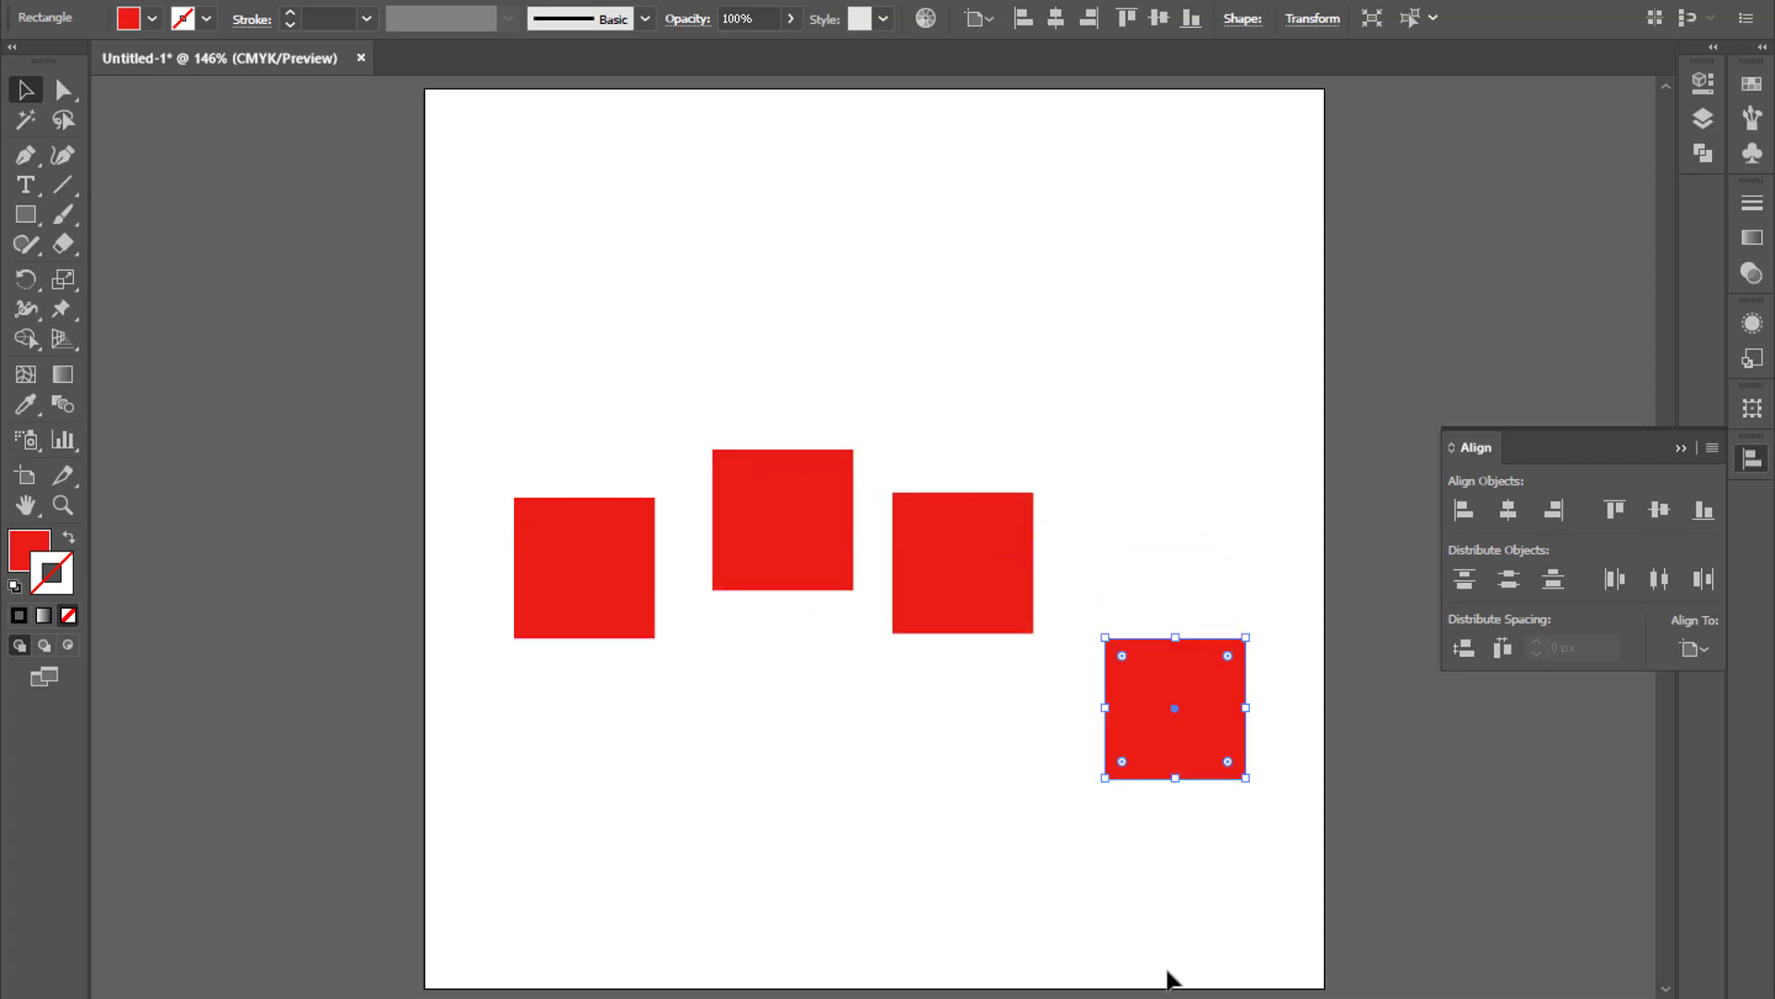
pyautogui.click(1267, 914)
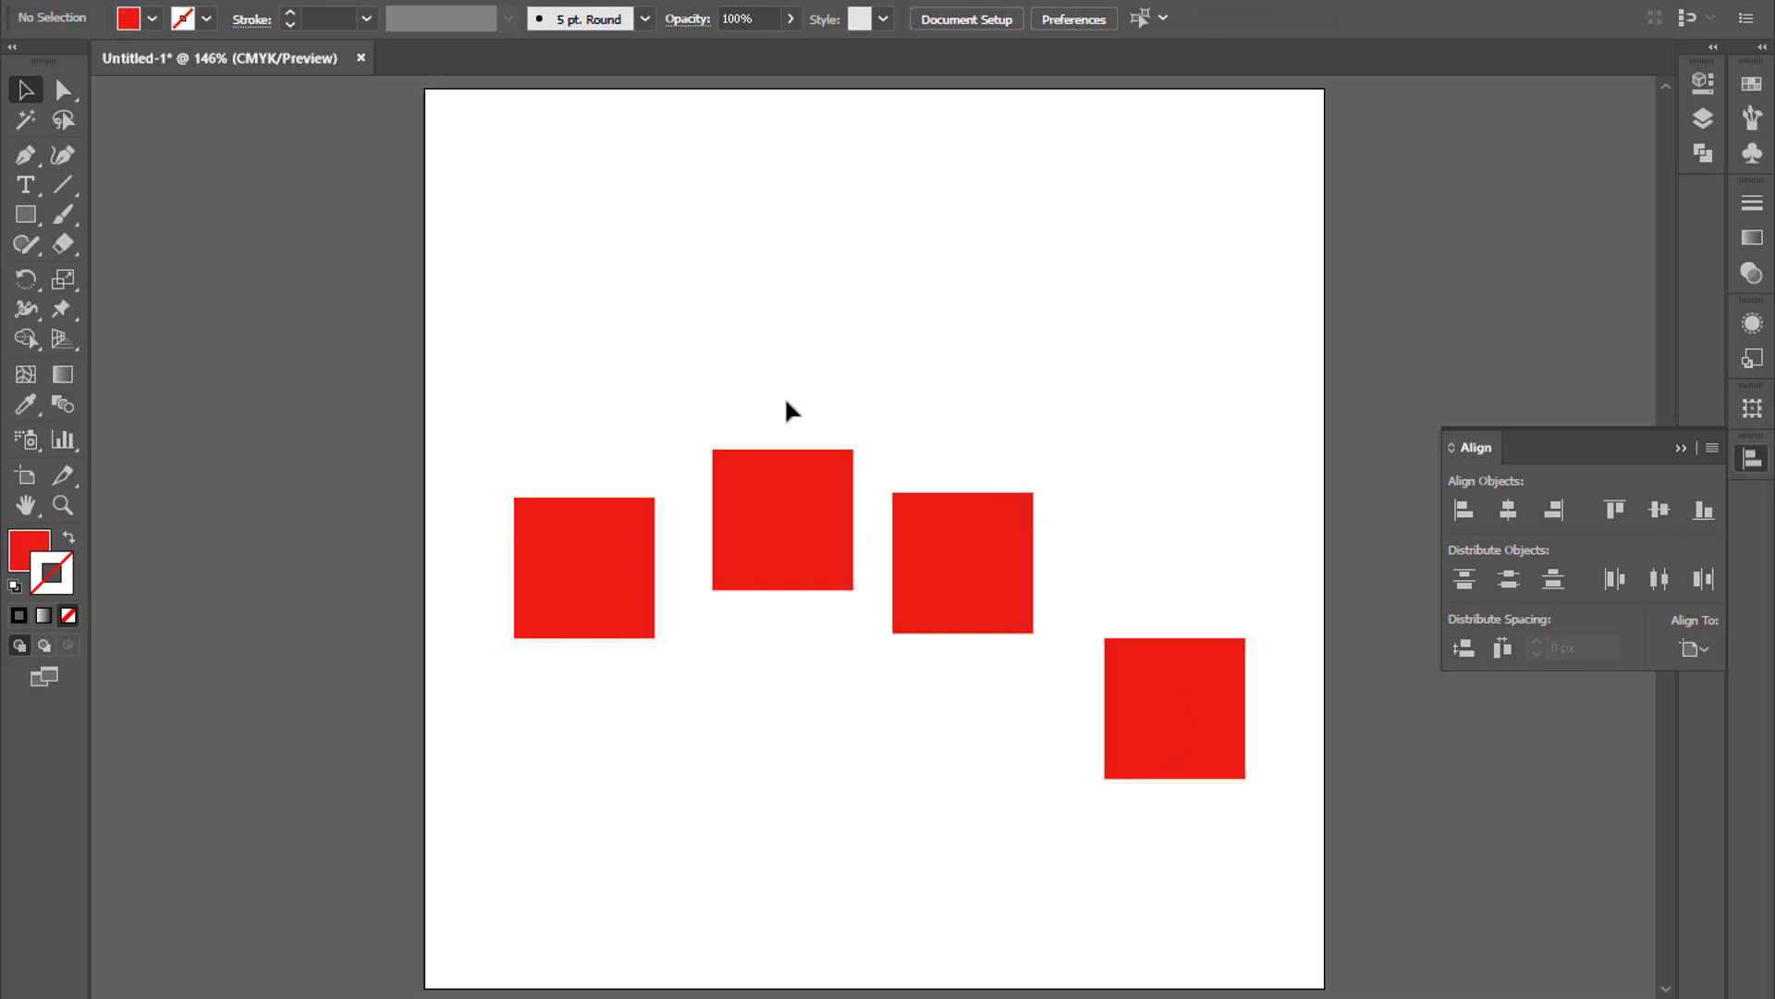
# Step: Show the rulers and place a horizontal guide along the bottom edge of the rightmost square
pyautogui.hotkey('ctrl', 'r')
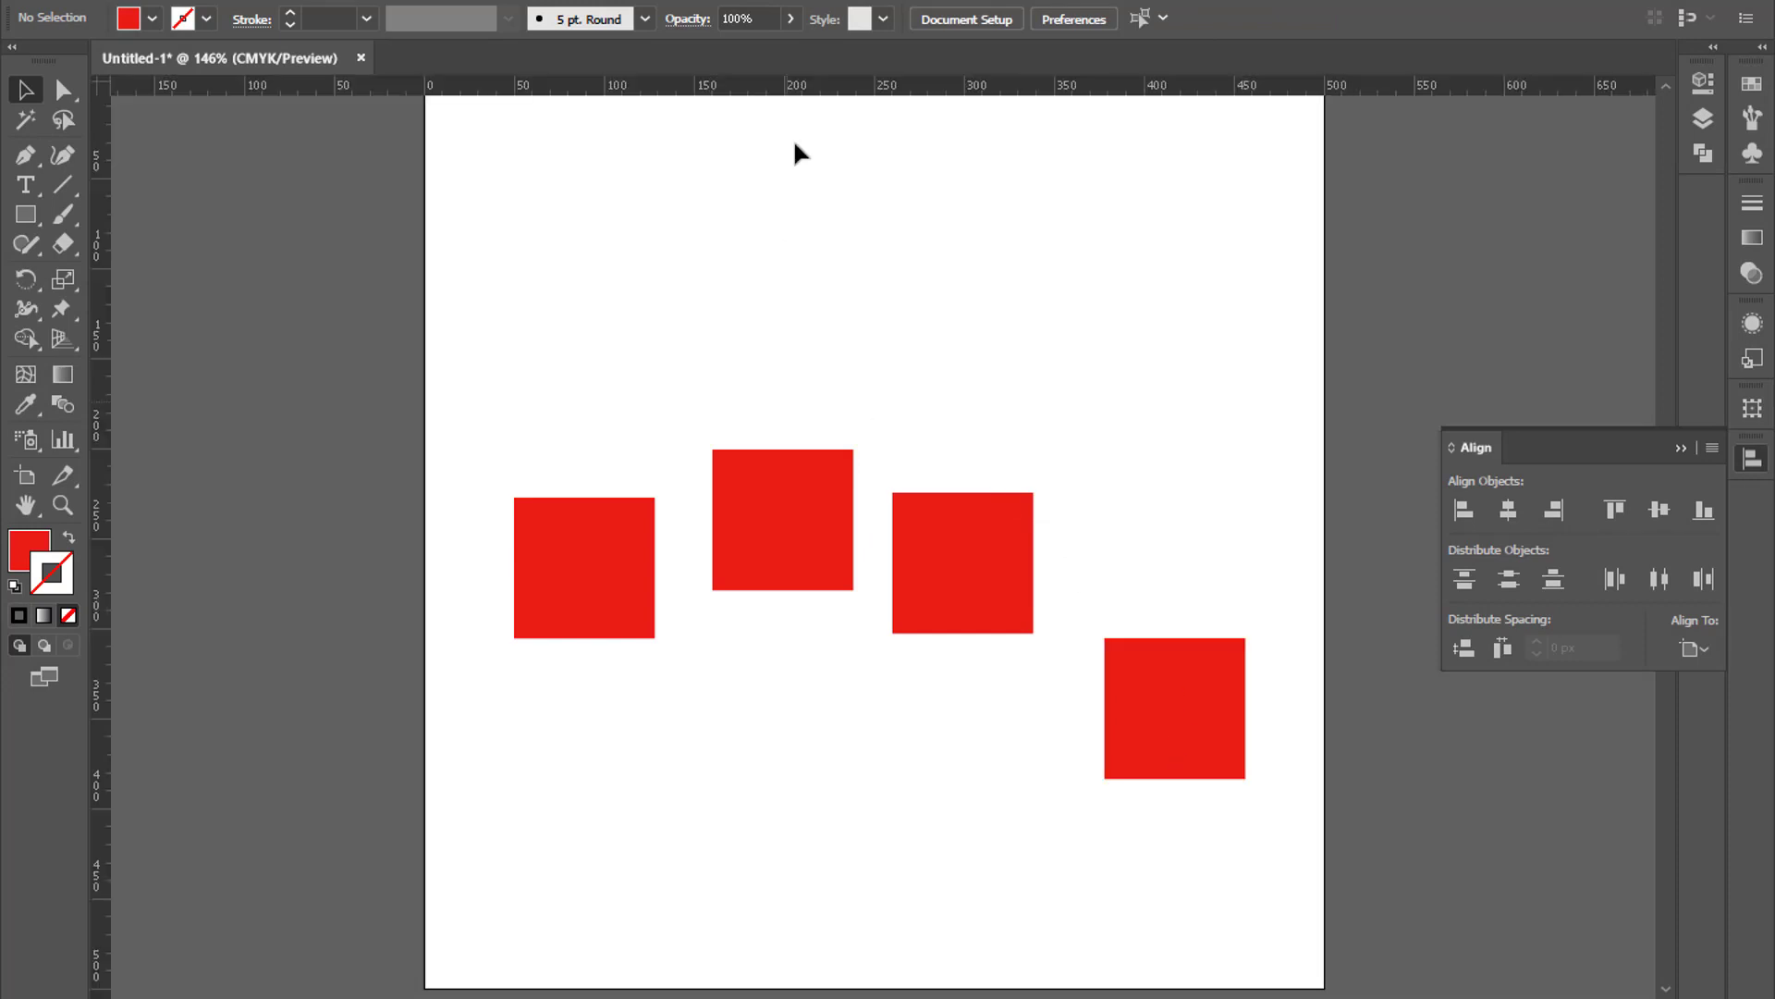
pyautogui.moveTo(919, 87); pyautogui.dragTo(979, 777)
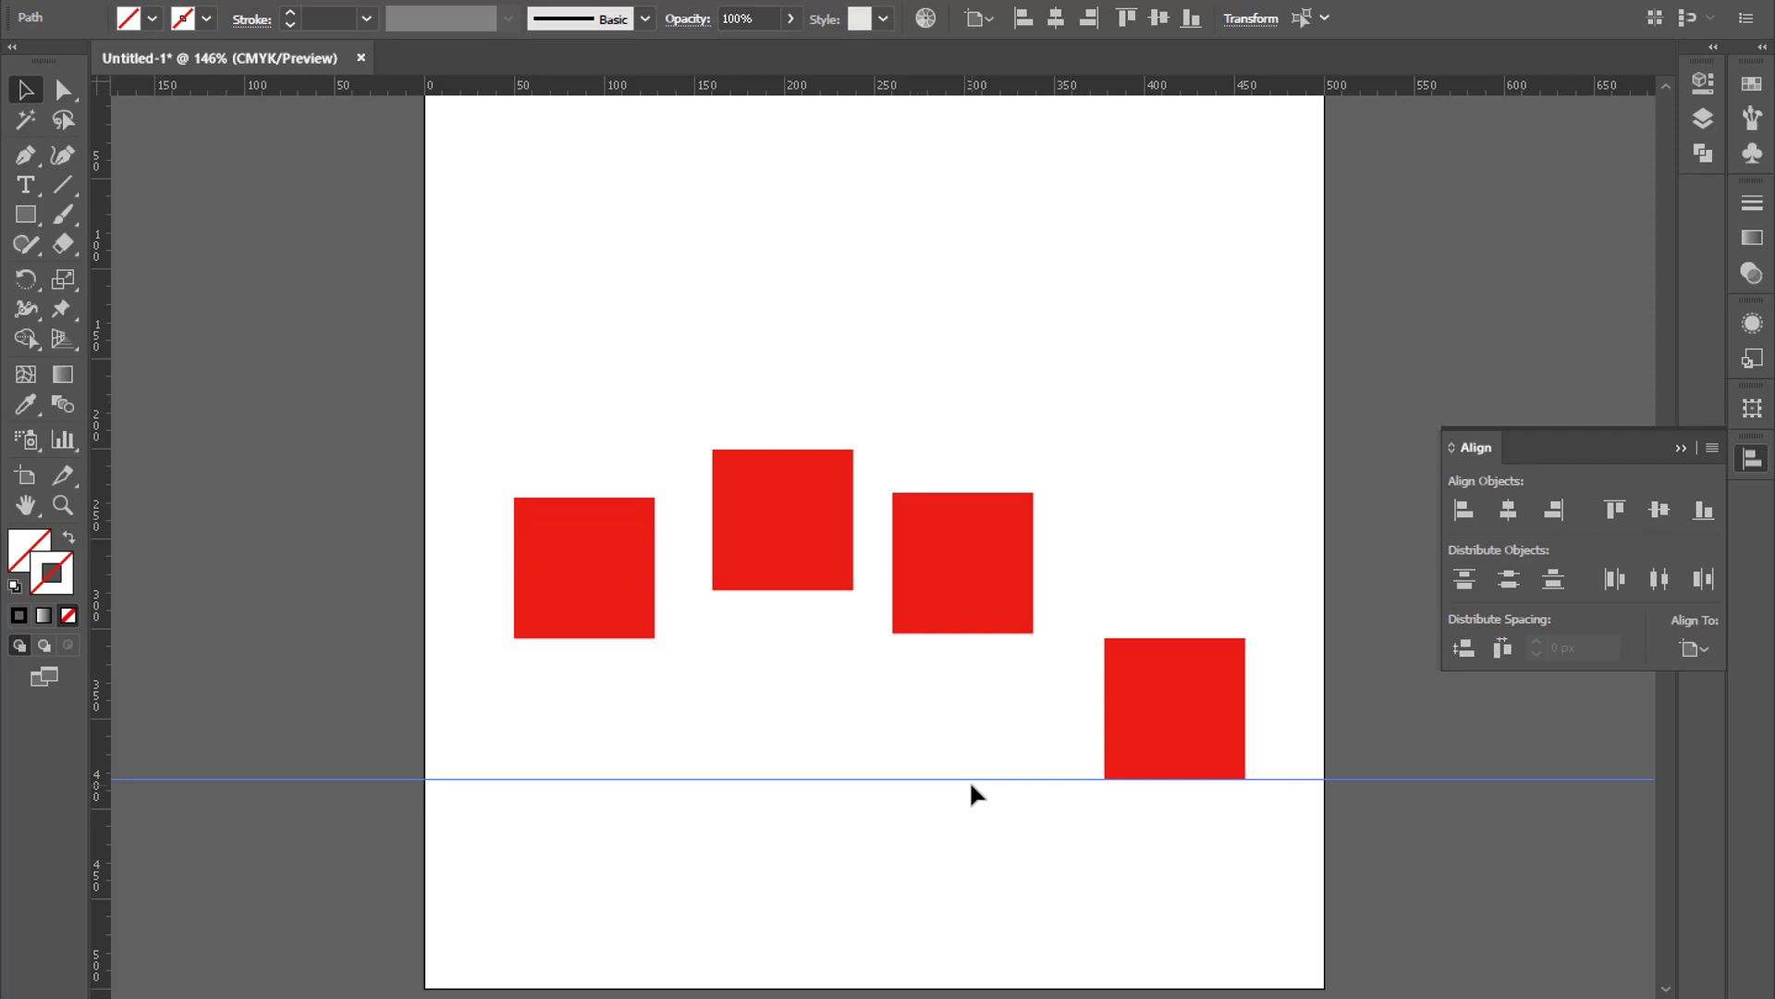
pyautogui.hotkey('ctrl', 'r')
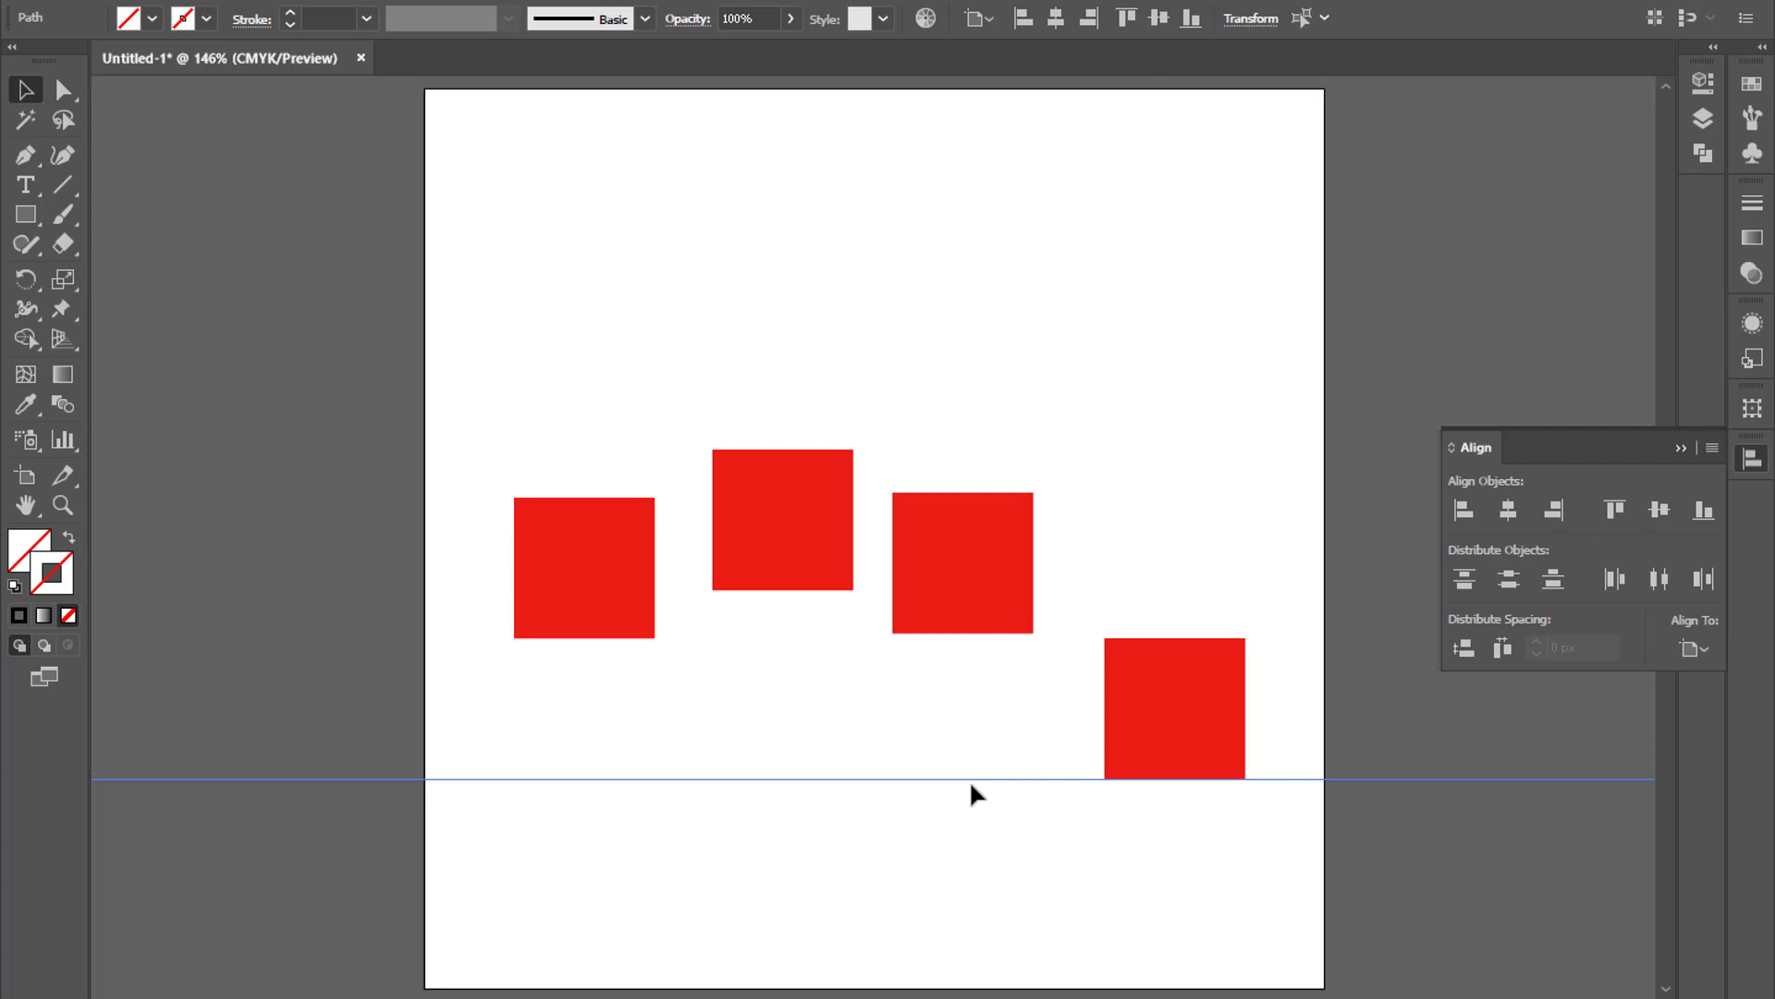
pyautogui.hotkey('ctrl', 'r')
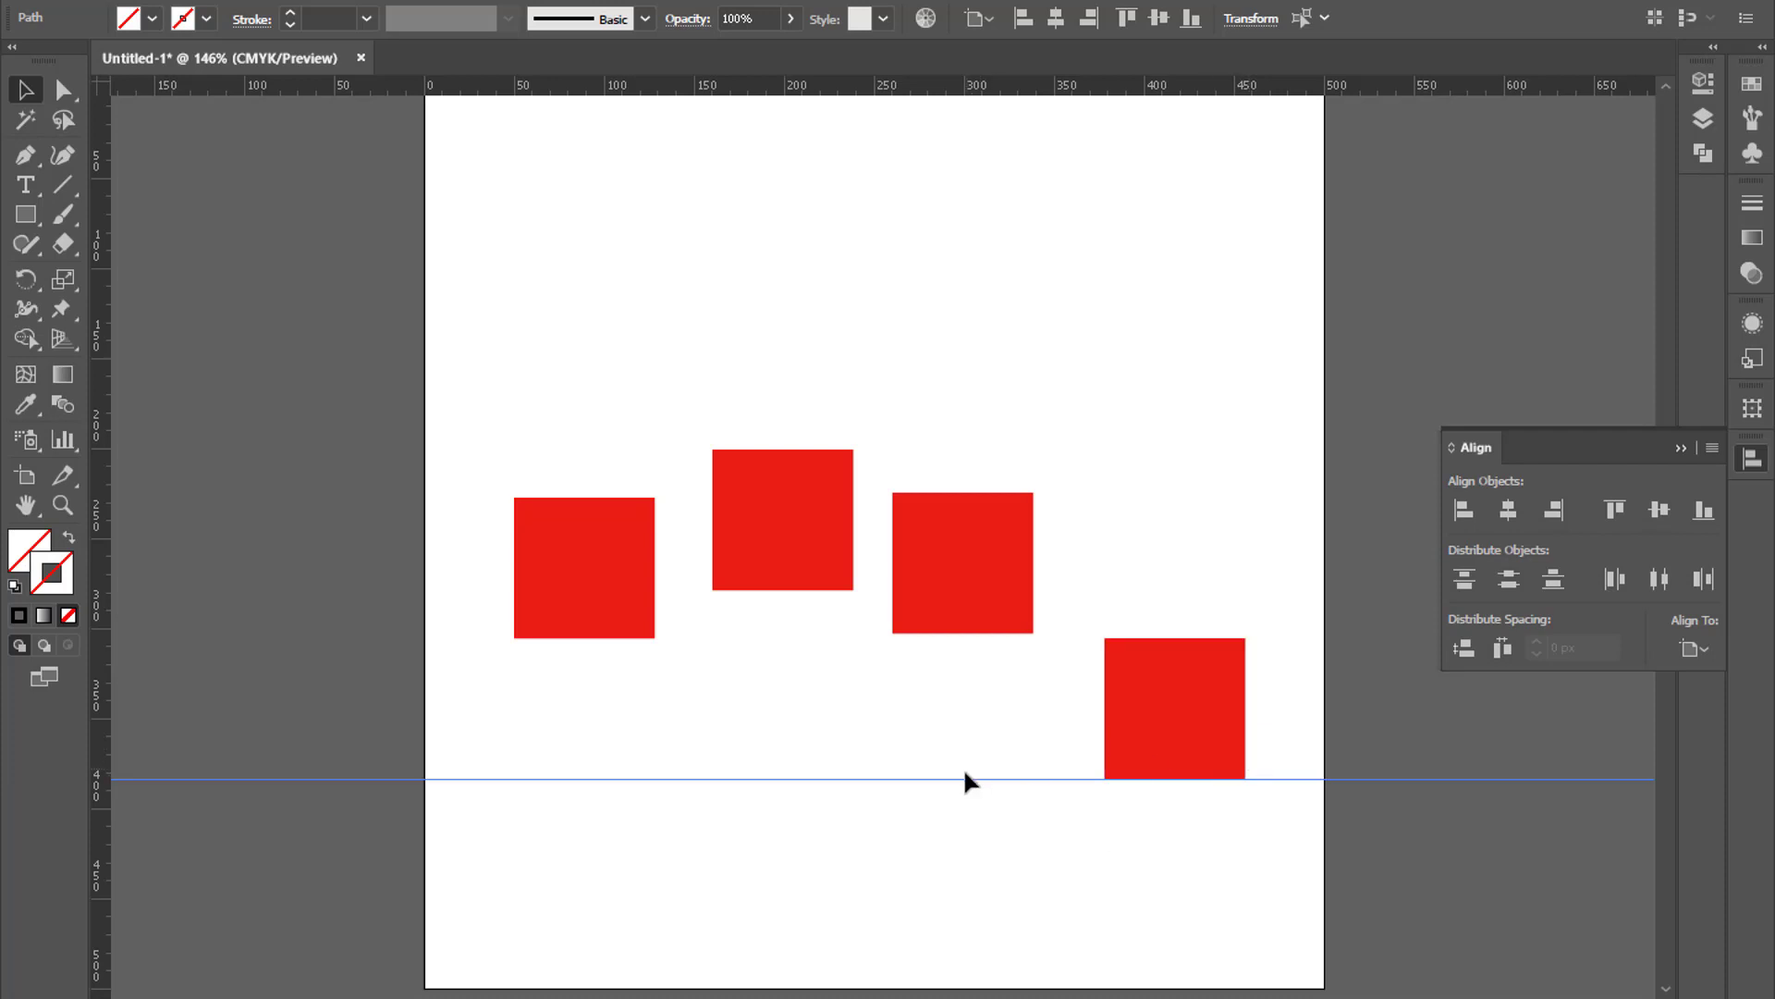
# Step: Change the fill of the rightmost square to blue #321FEA and deselect it
pyautogui.click(1172, 683)
pyautogui.click(1195, 734)
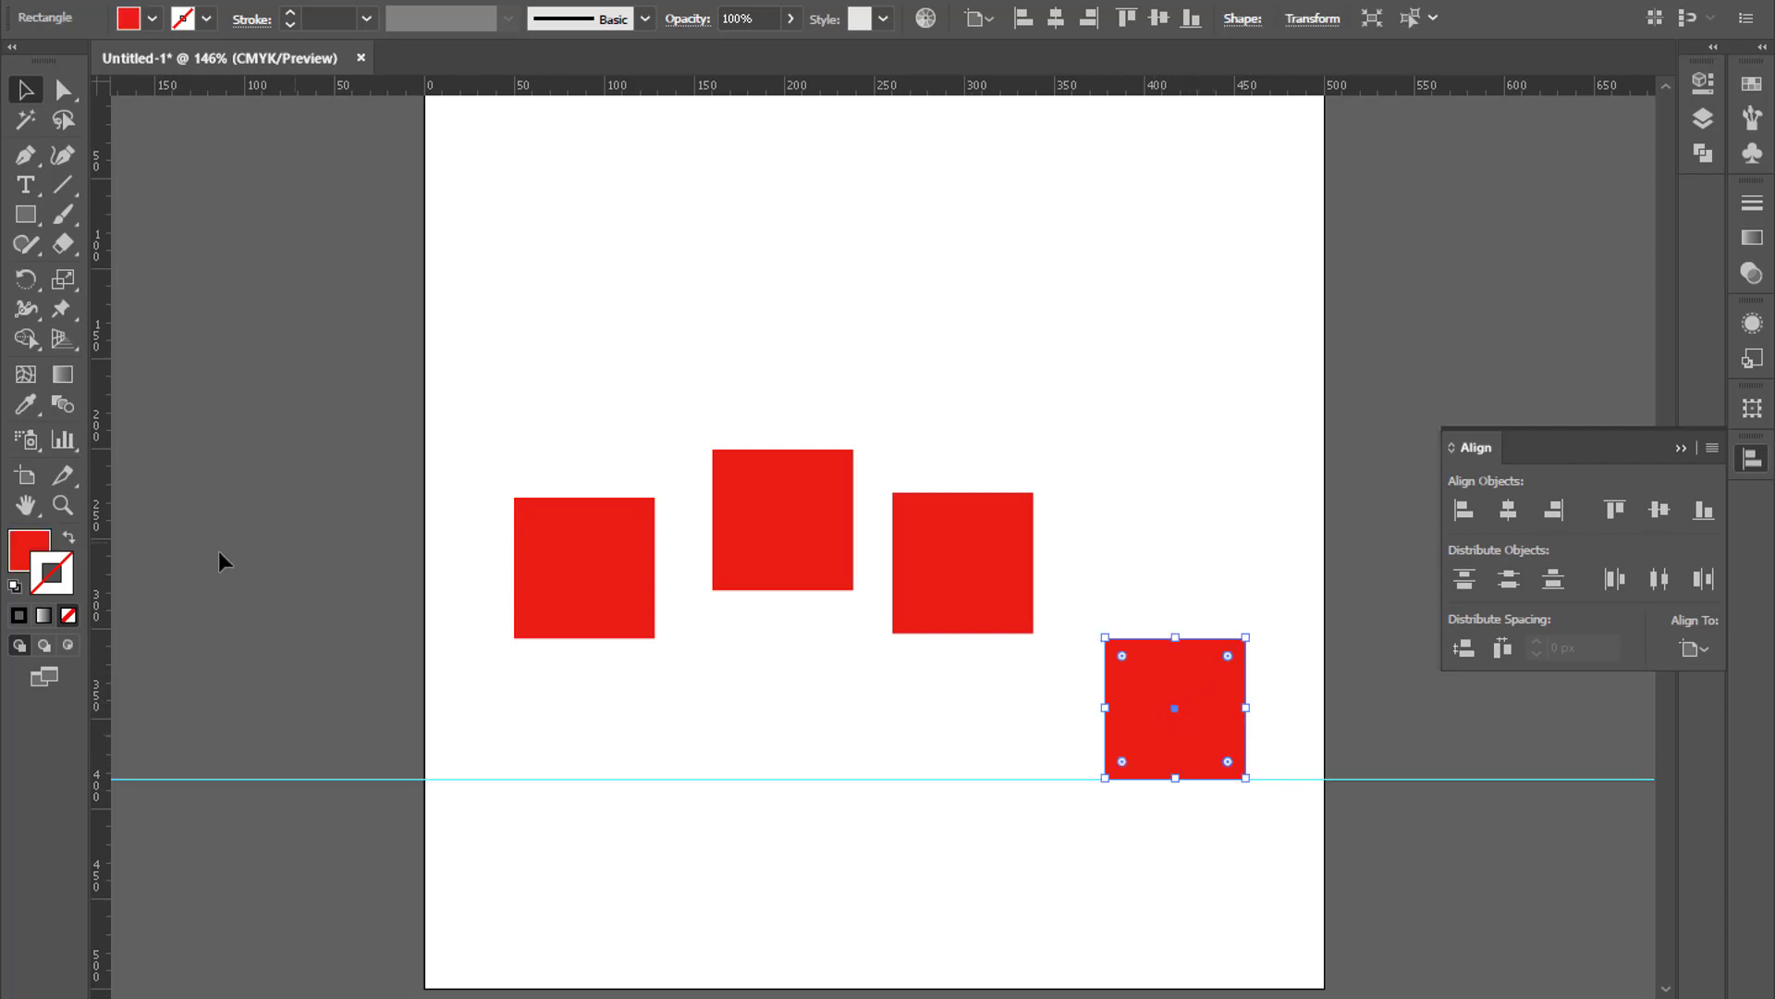
pyautogui.doubleClick(44, 544)
pyautogui.click(1167, 476)
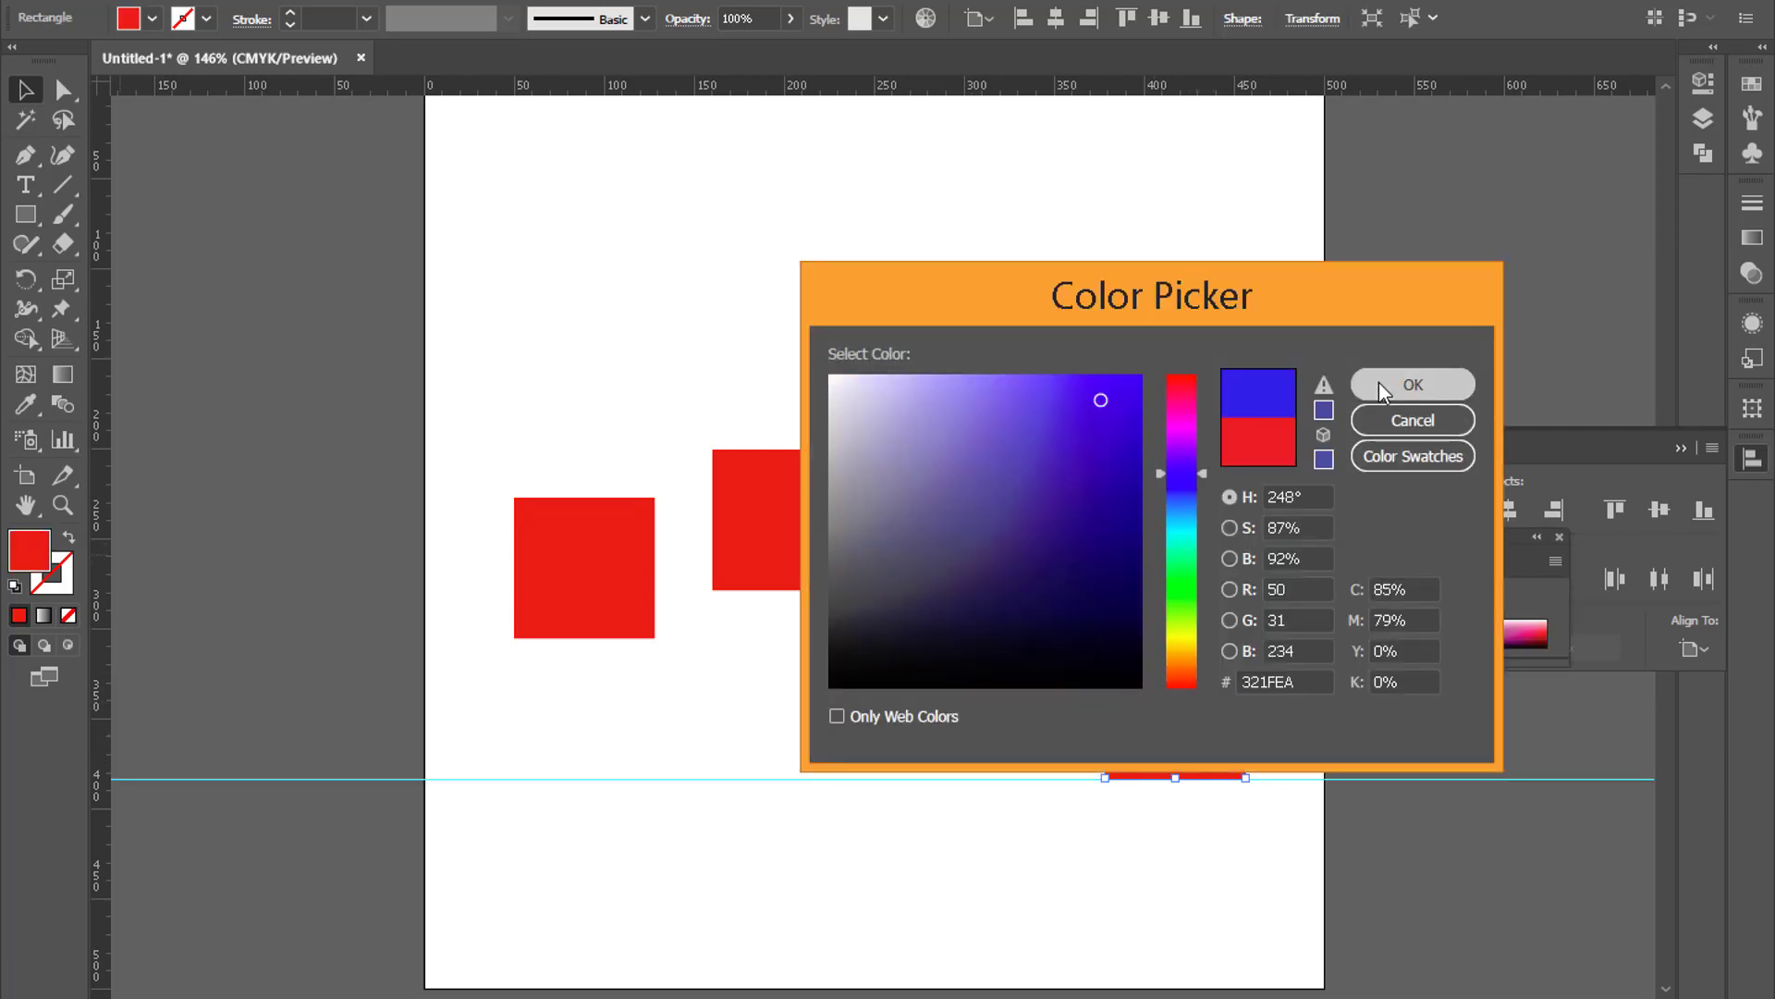
pyautogui.click(1384, 389)
pyautogui.click(819, 718)
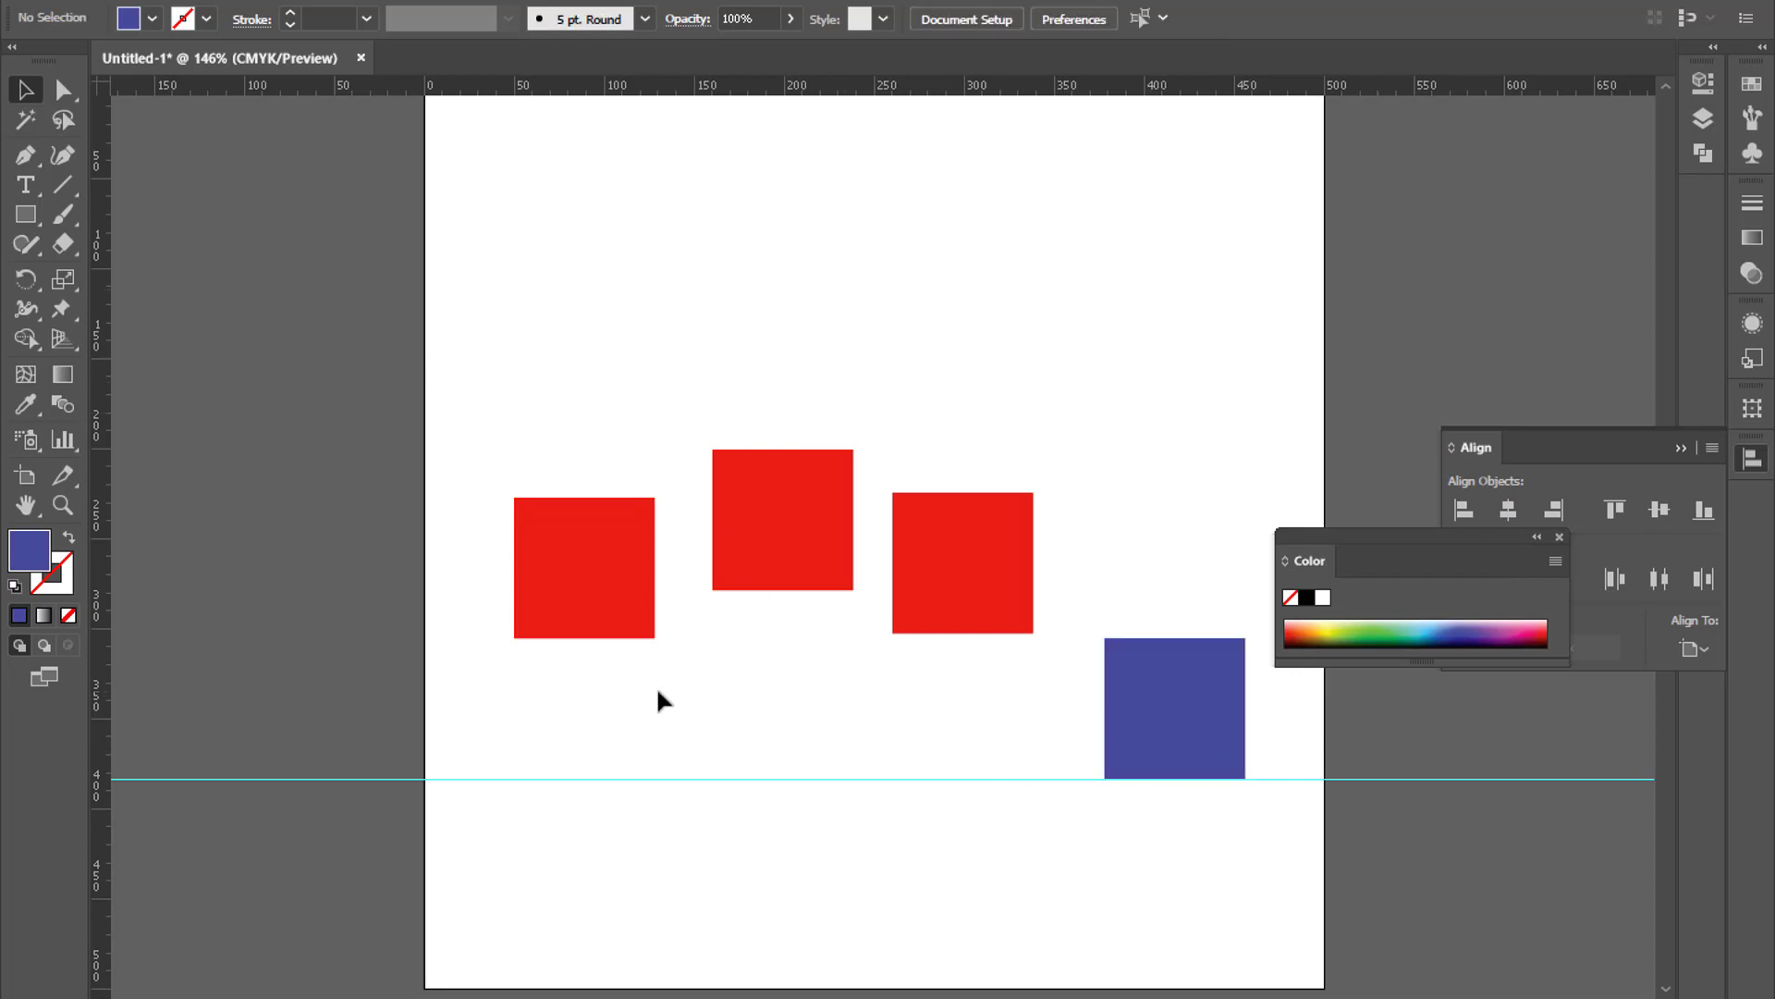
# Step: Select all four squares, close the Color panel, and switch to Align to Key Object
pyautogui.moveTo(439, 438); pyautogui.dragTo(1224, 771)
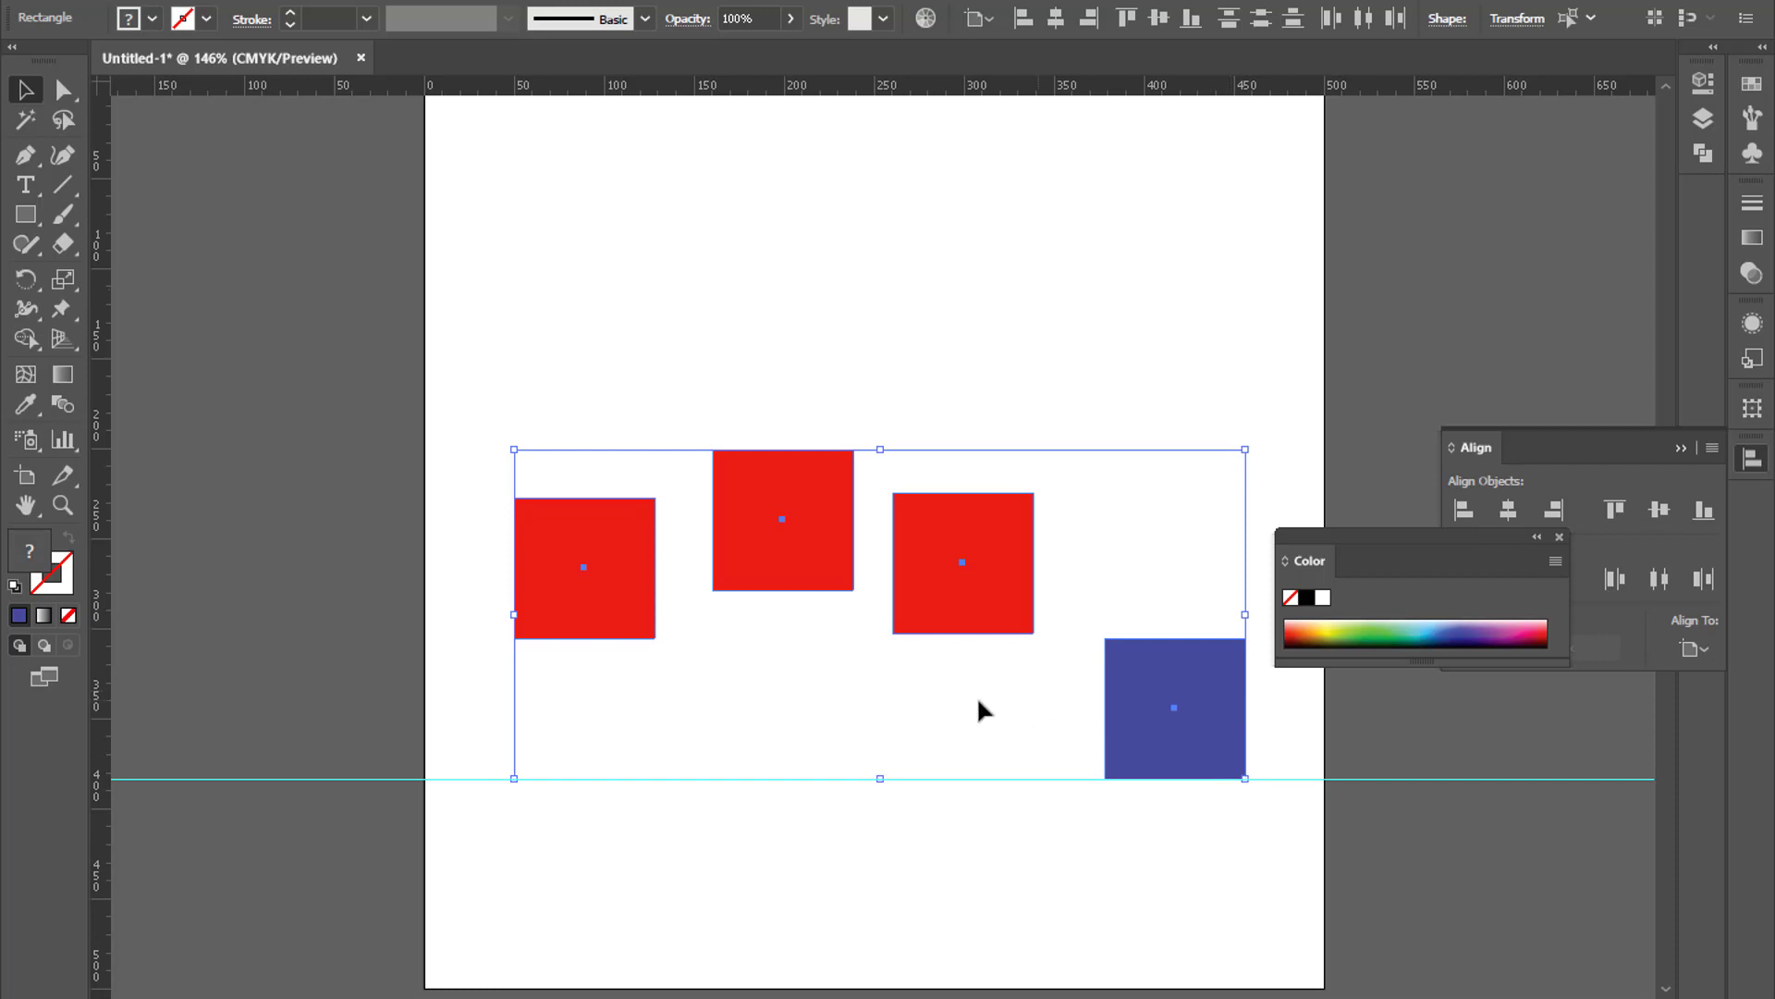
pyautogui.click(1559, 536)
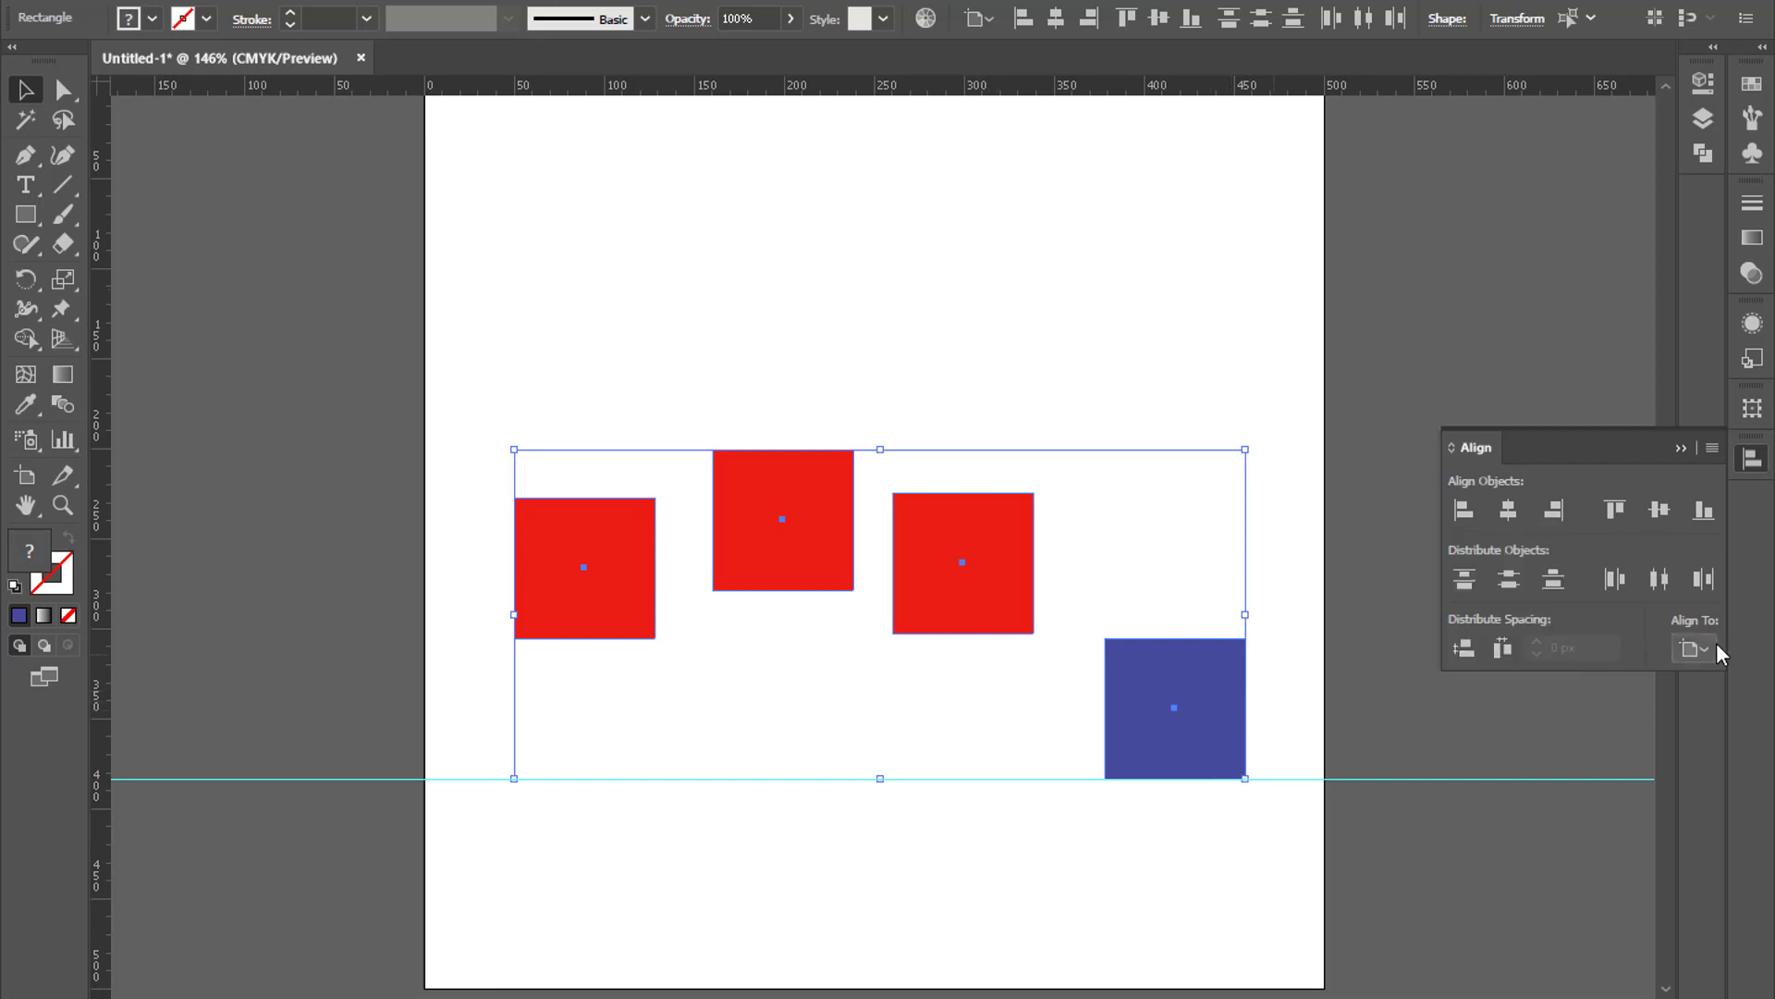
pyautogui.click(1701, 648)
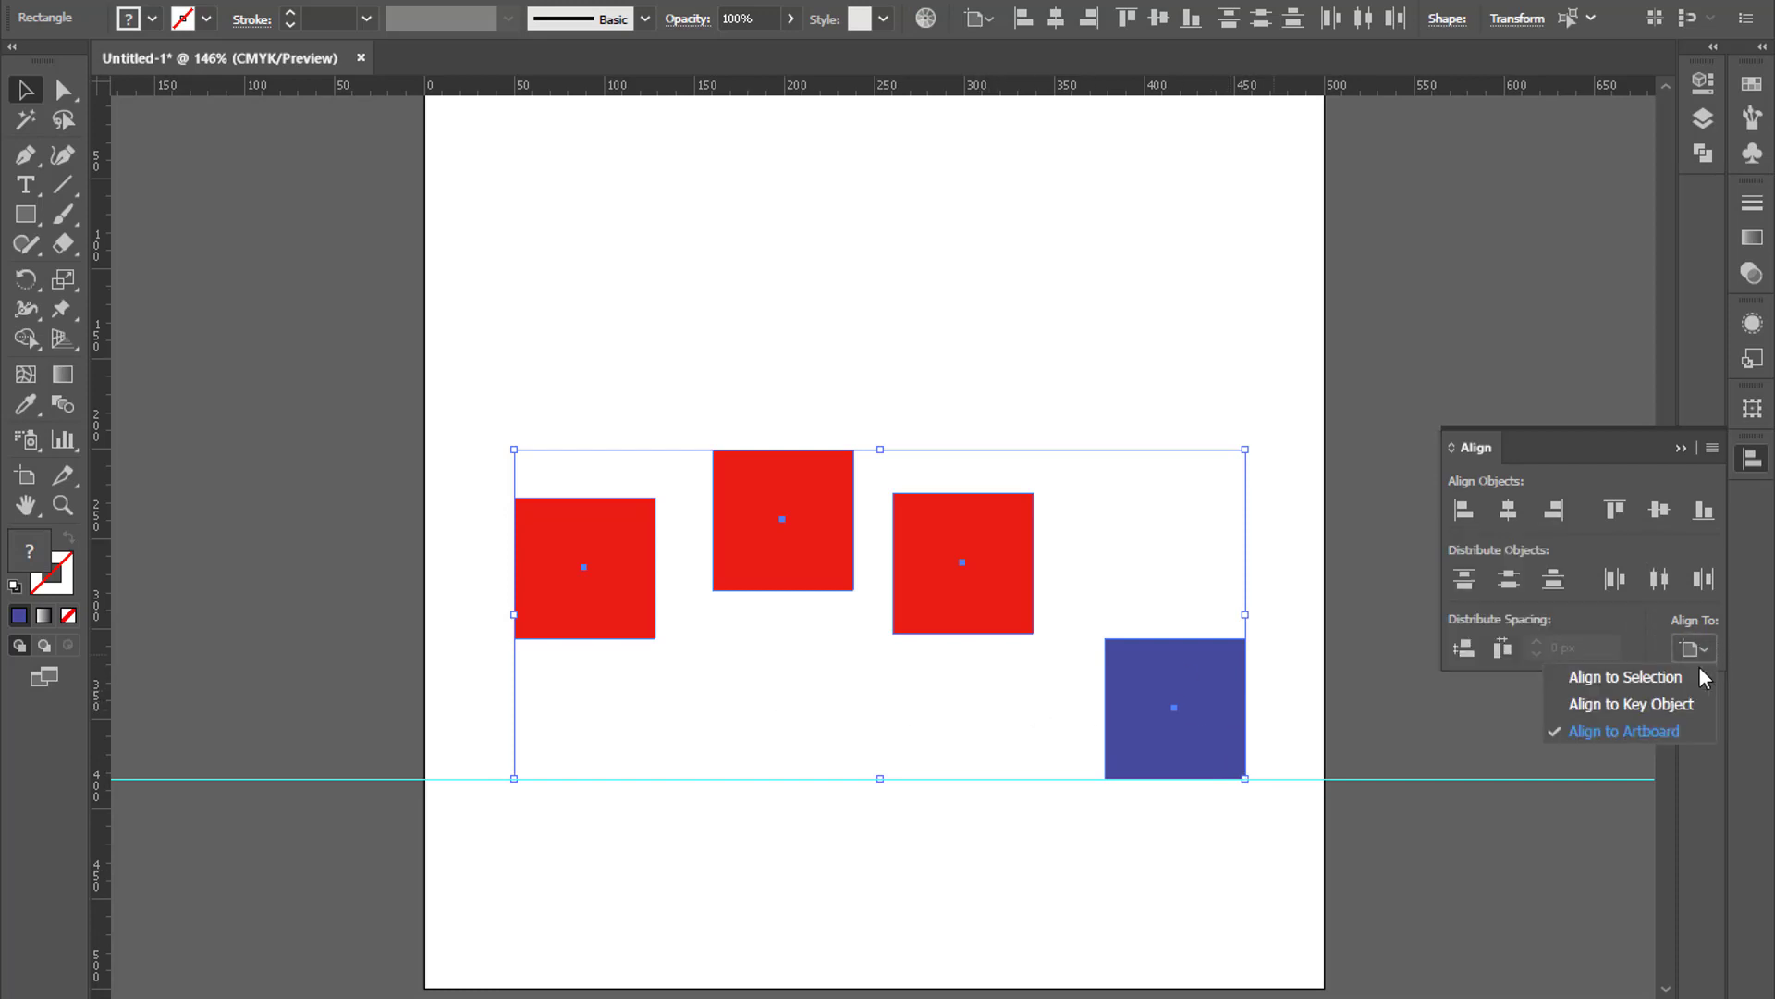
pyautogui.click(1658, 709)
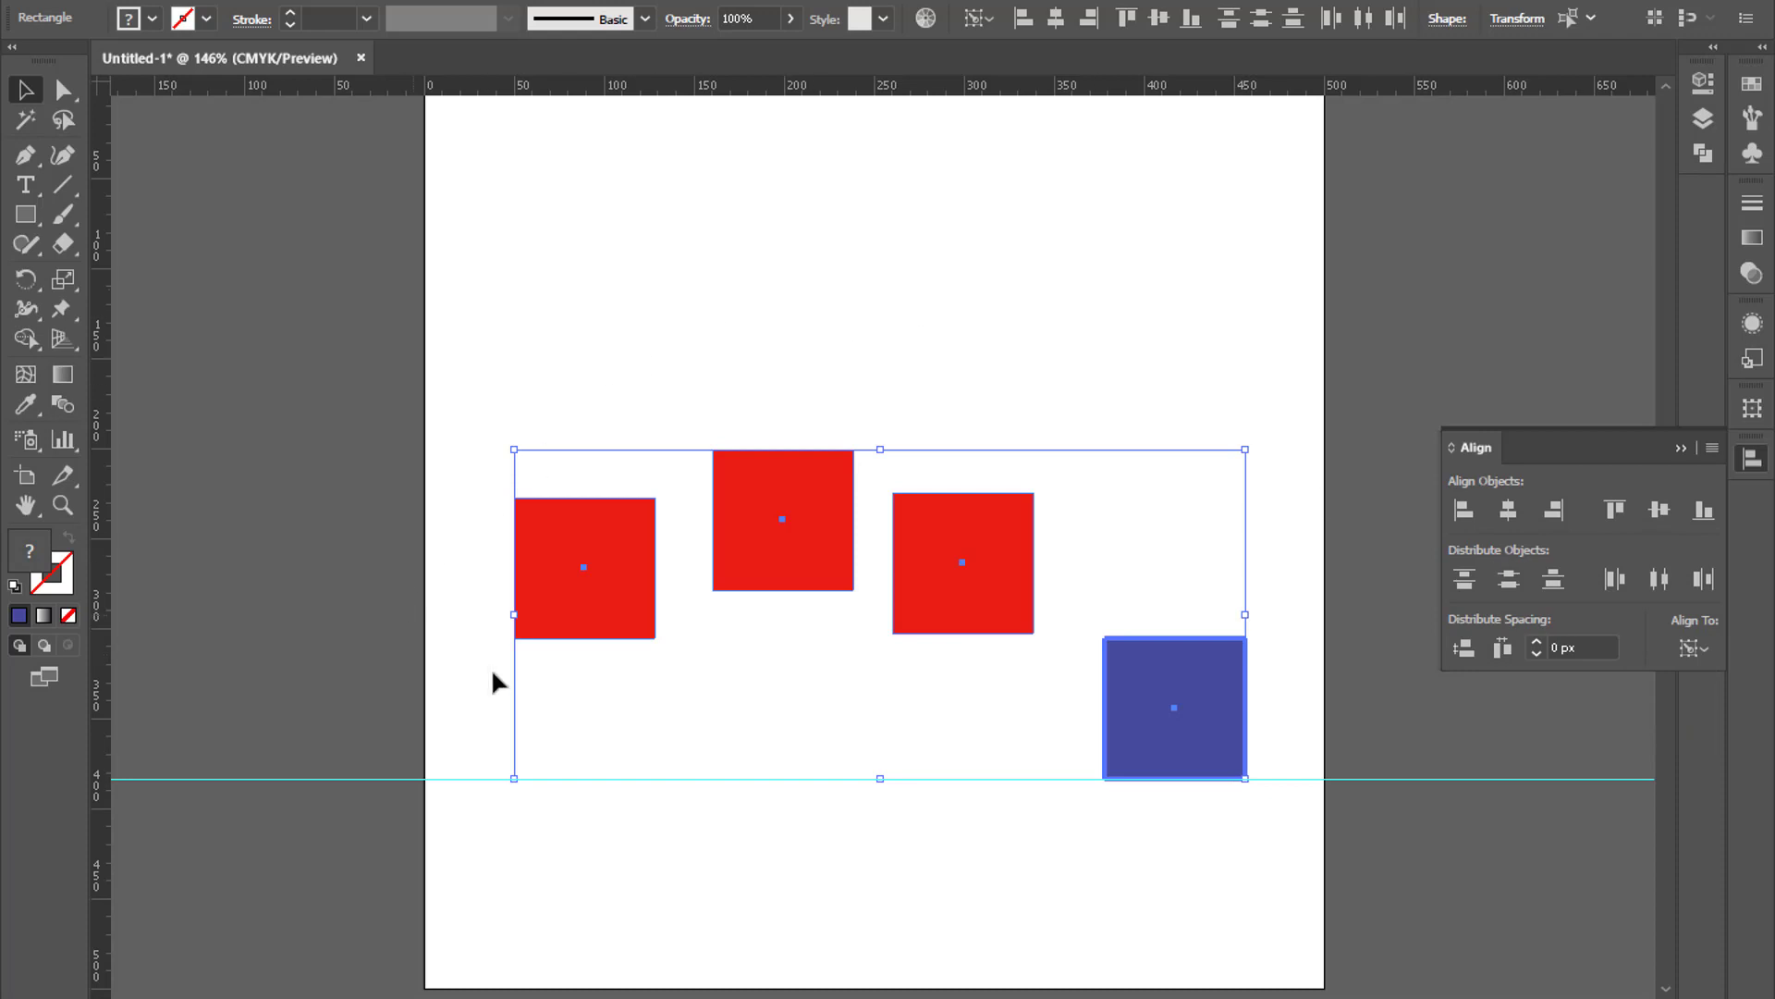
# Step: Make each red square the key object in turn, return to the blue one, and vertically center-align the squares to it
pyautogui.click(584, 601)
pyautogui.click(749, 527)
pyautogui.click(1015, 631)
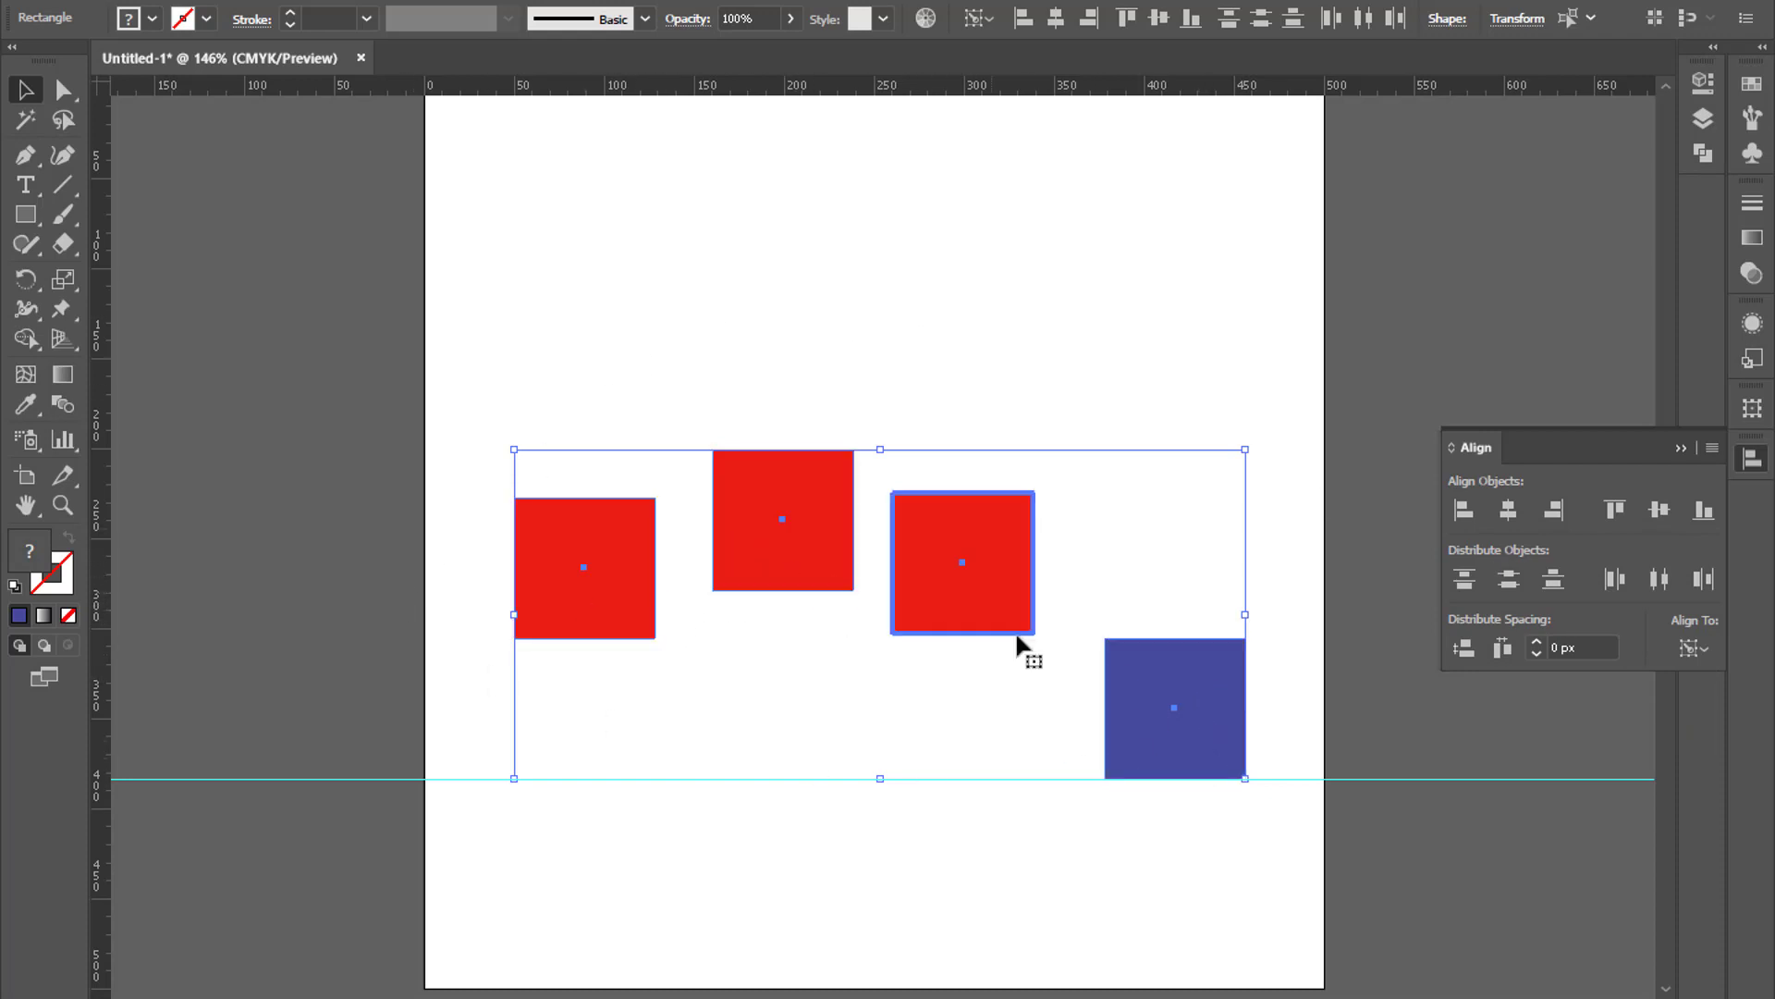
pyautogui.click(1191, 669)
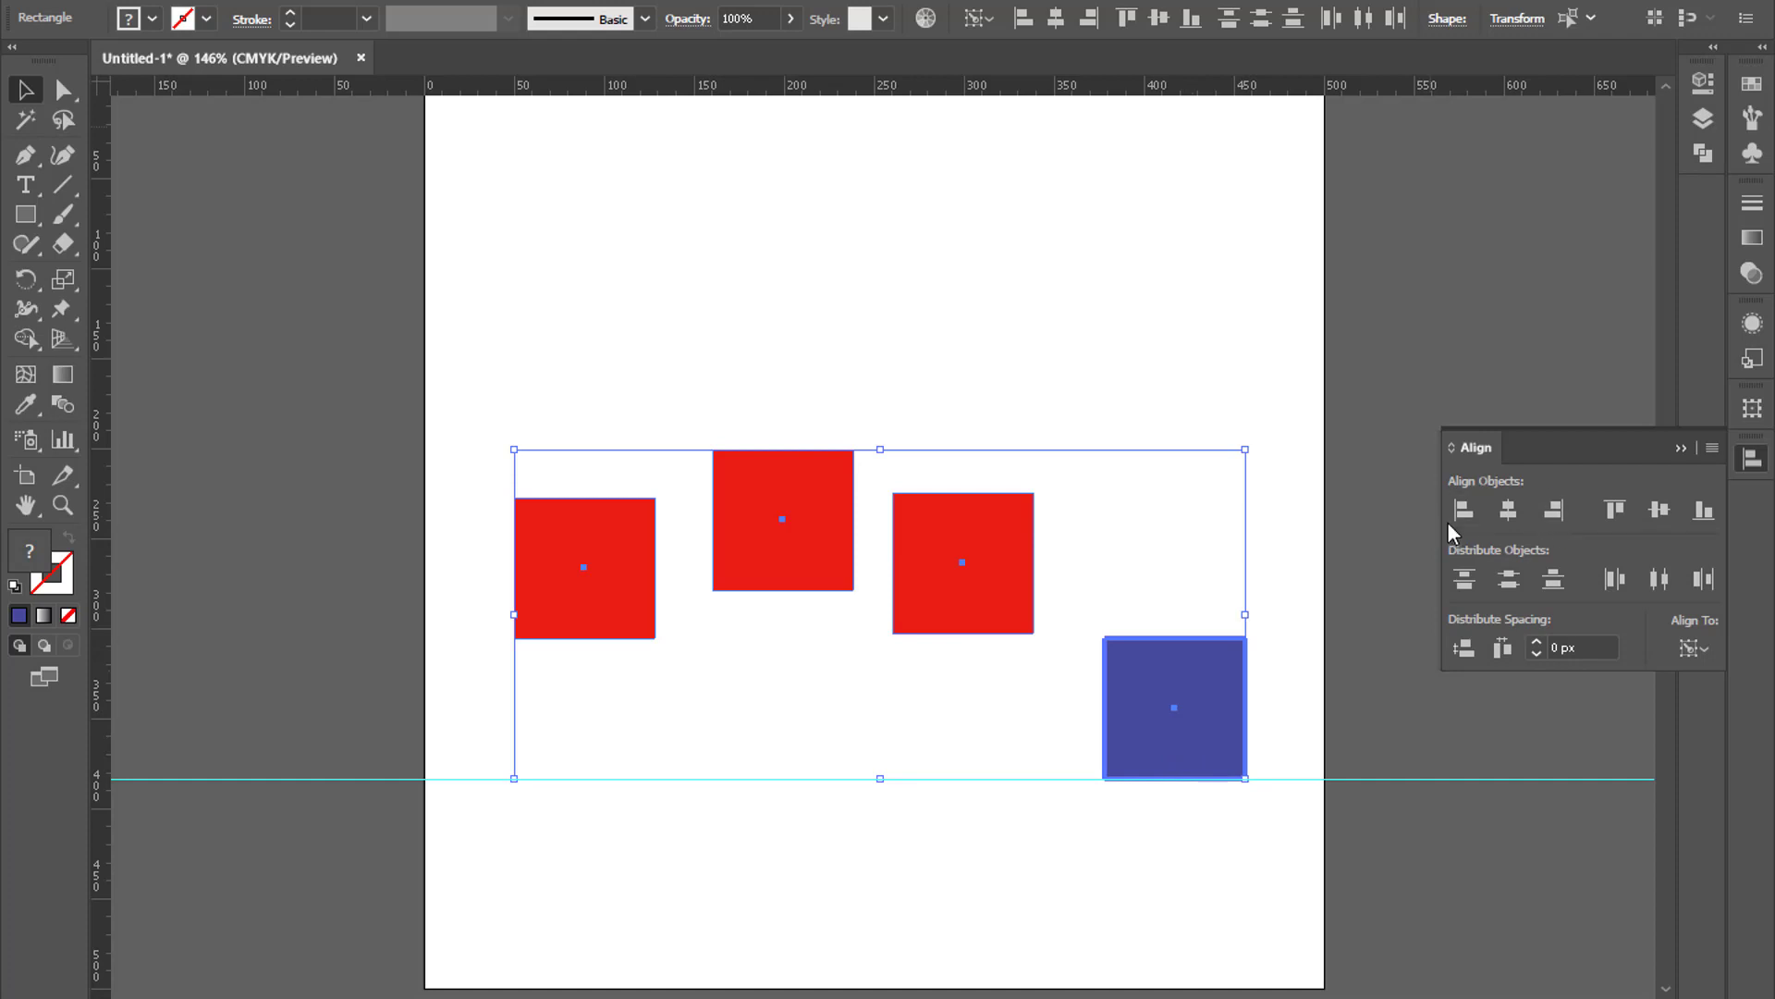
pyautogui.click(1663, 510)
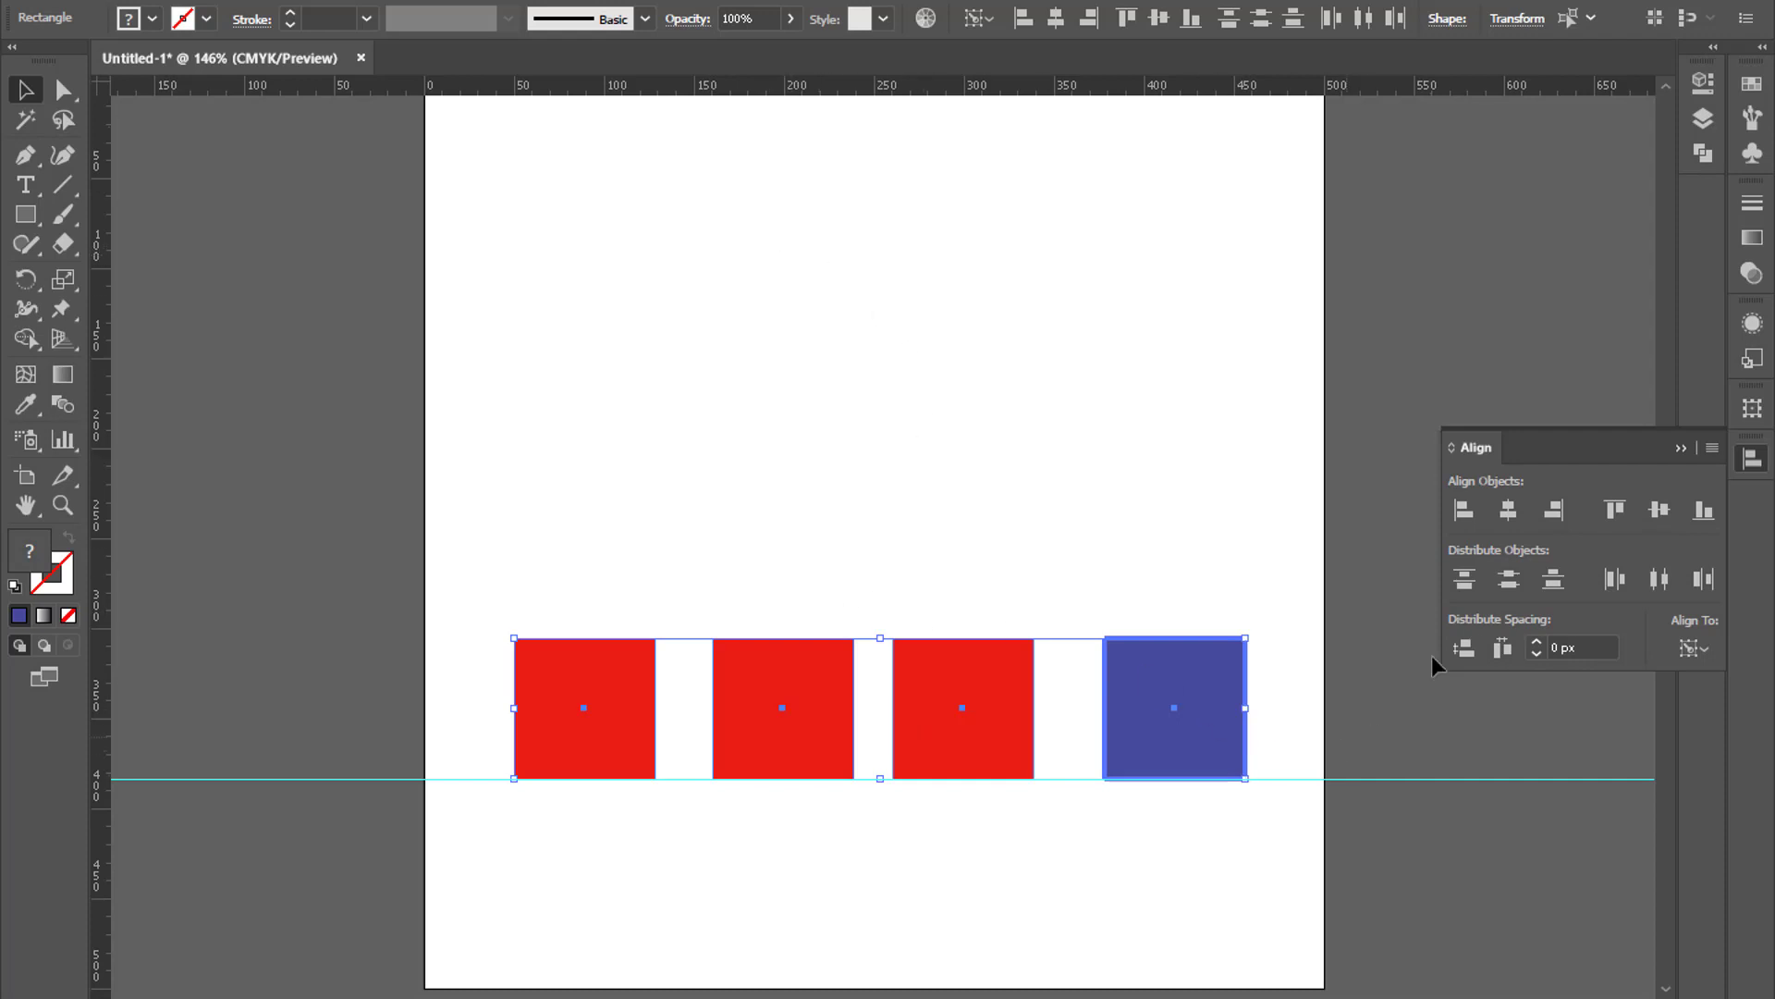
# Step: Switch alignment to the selection and distribute the four squares horizontally by their centers
pyautogui.click(1656, 579)
pyautogui.hotkey('ctrl', 'z')
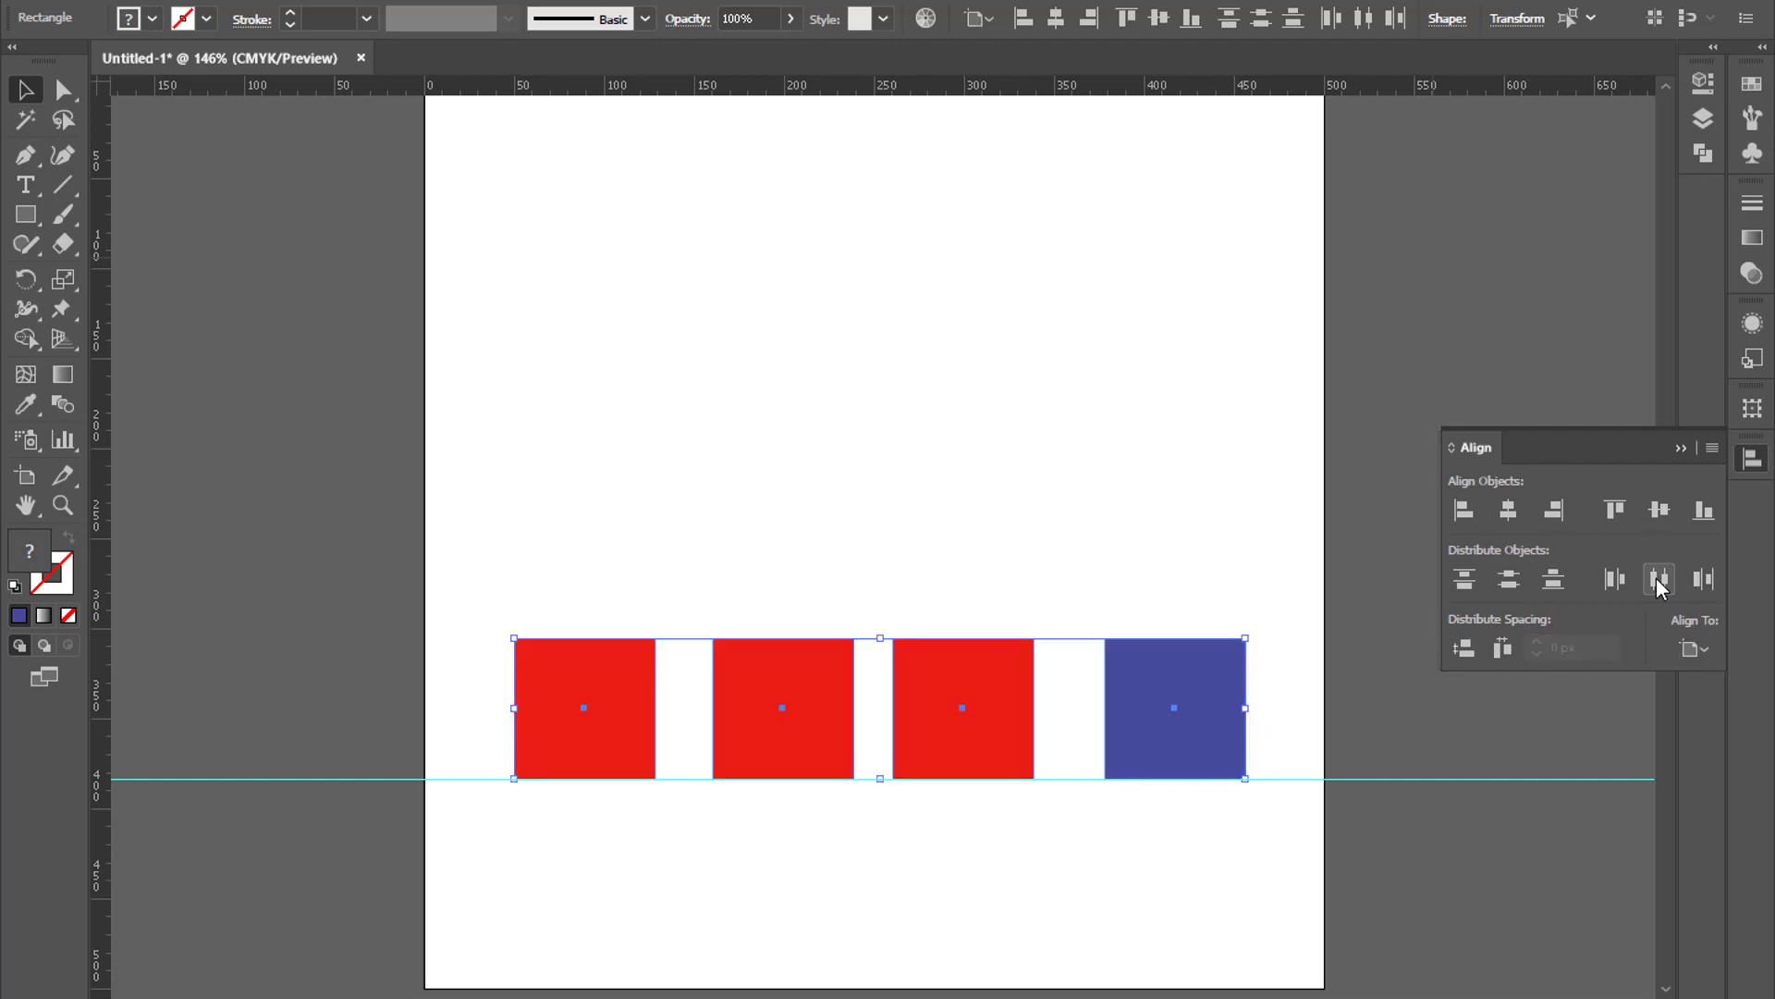
pyautogui.click(1695, 647)
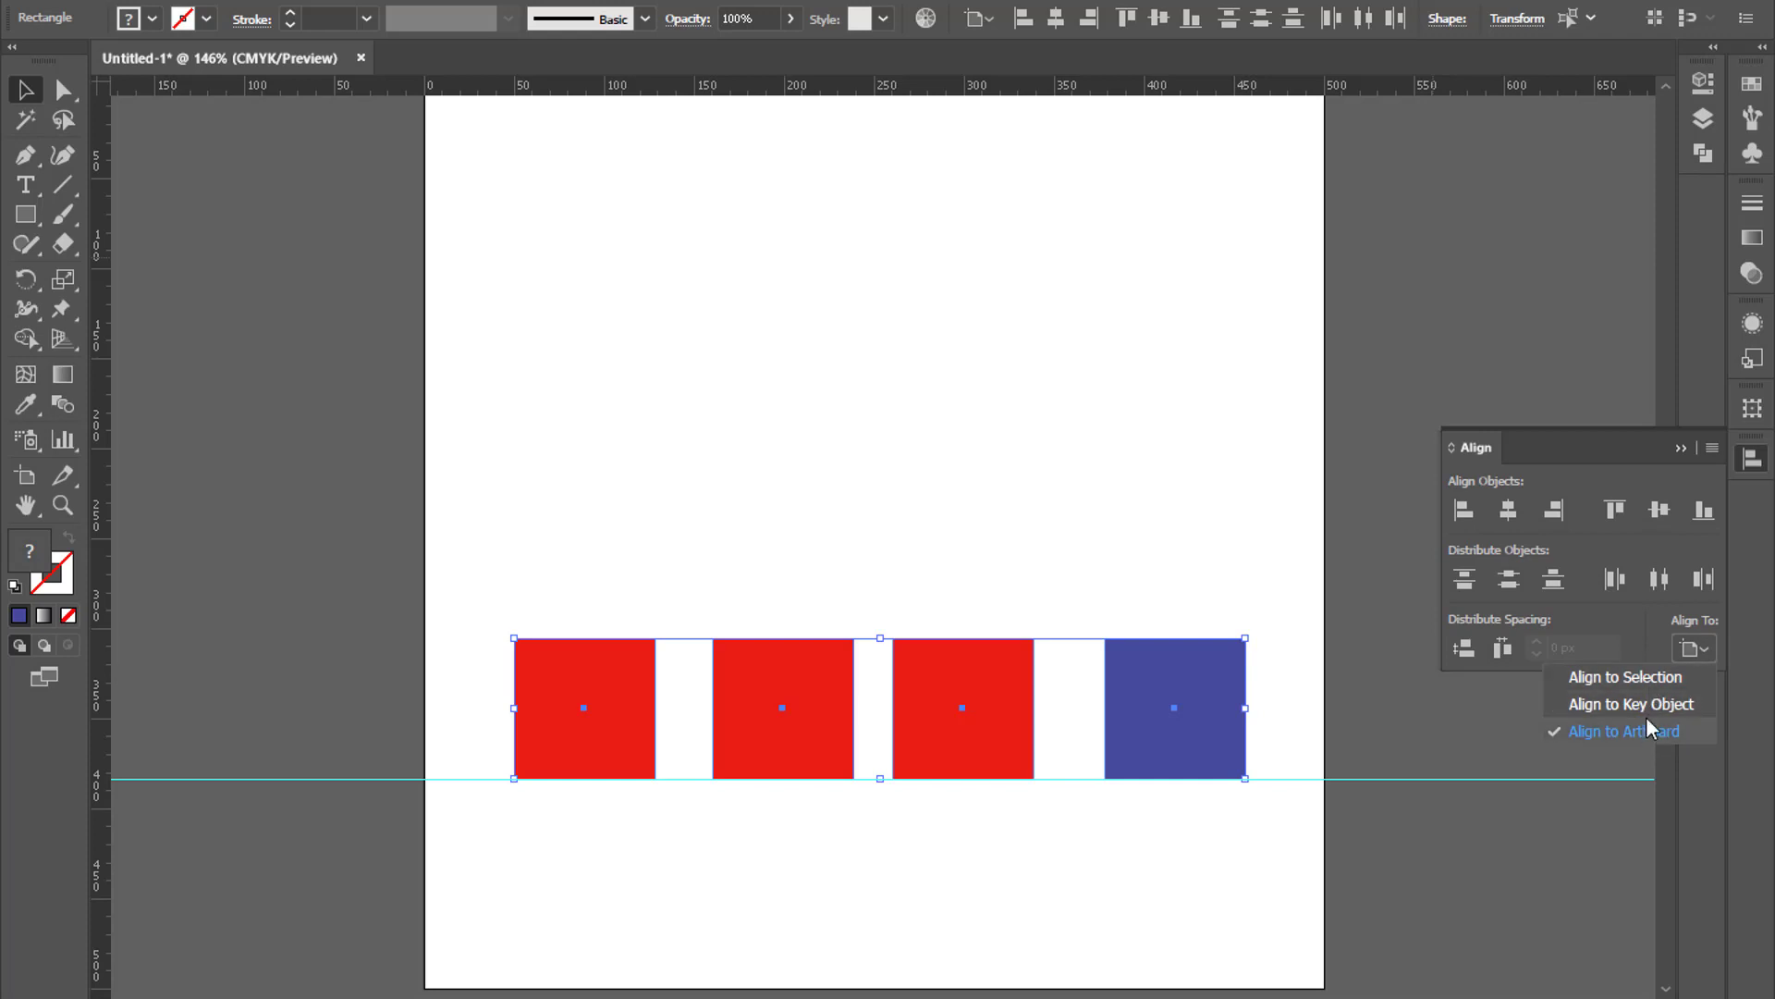
pyautogui.click(1639, 678)
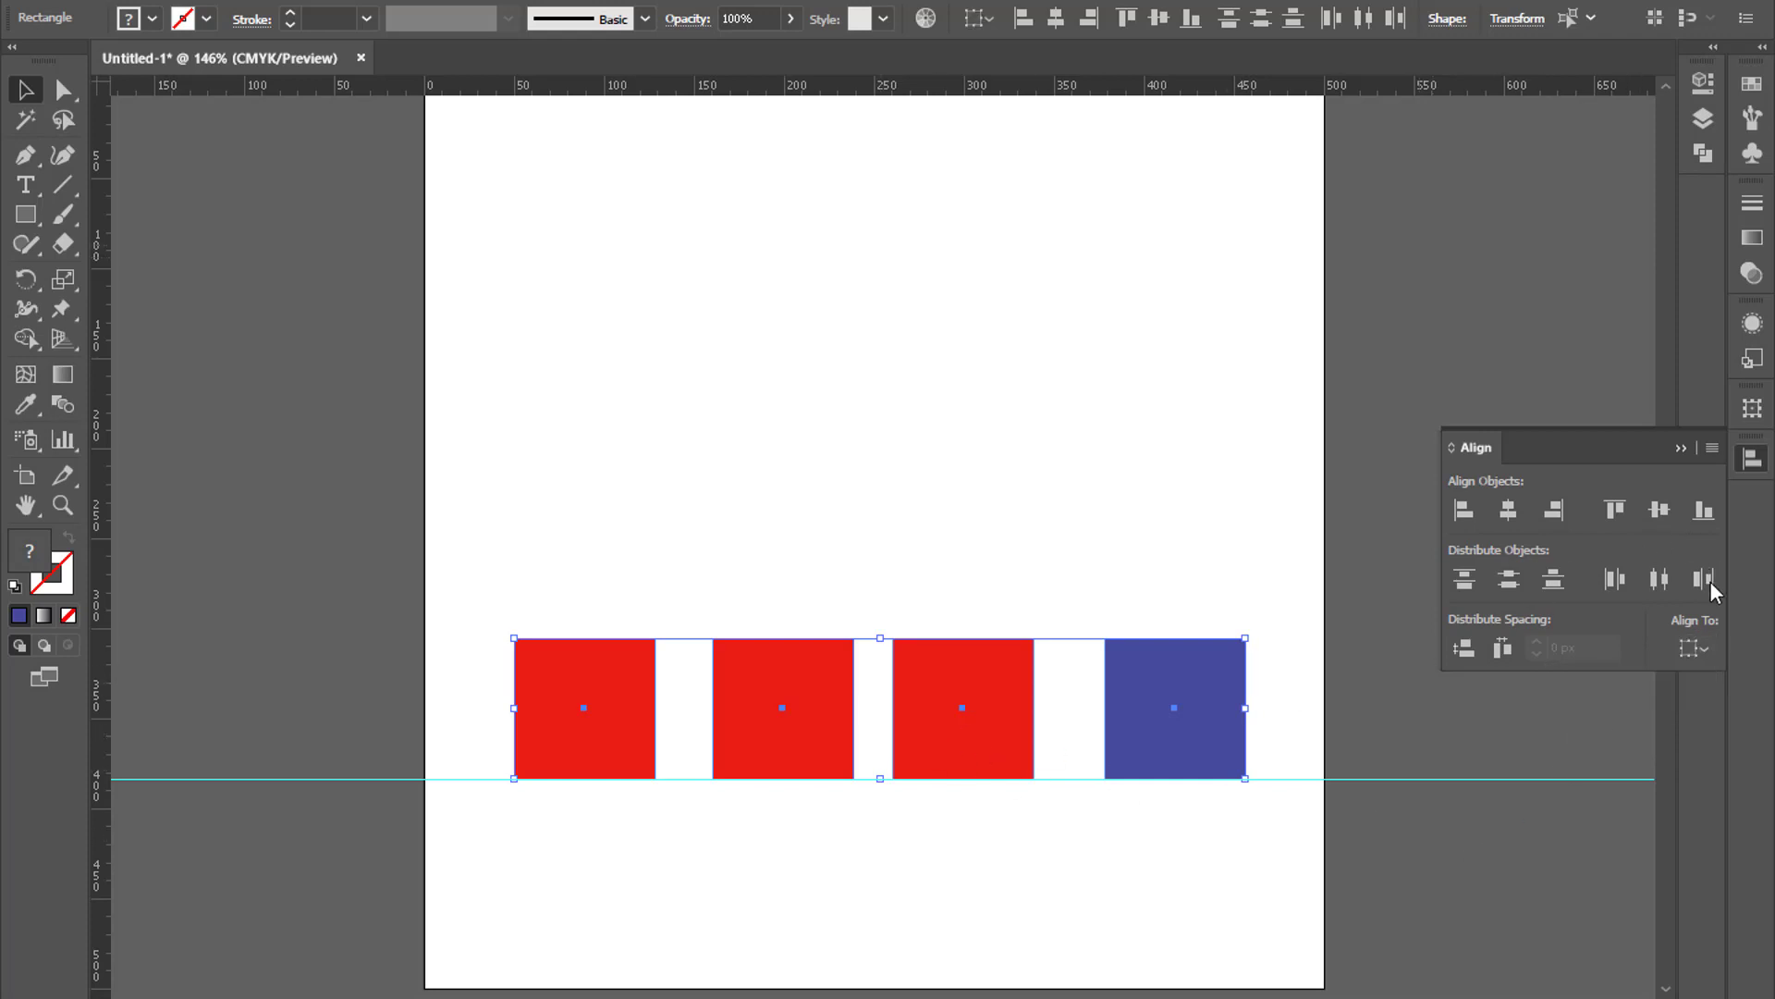
pyautogui.click(1658, 579)
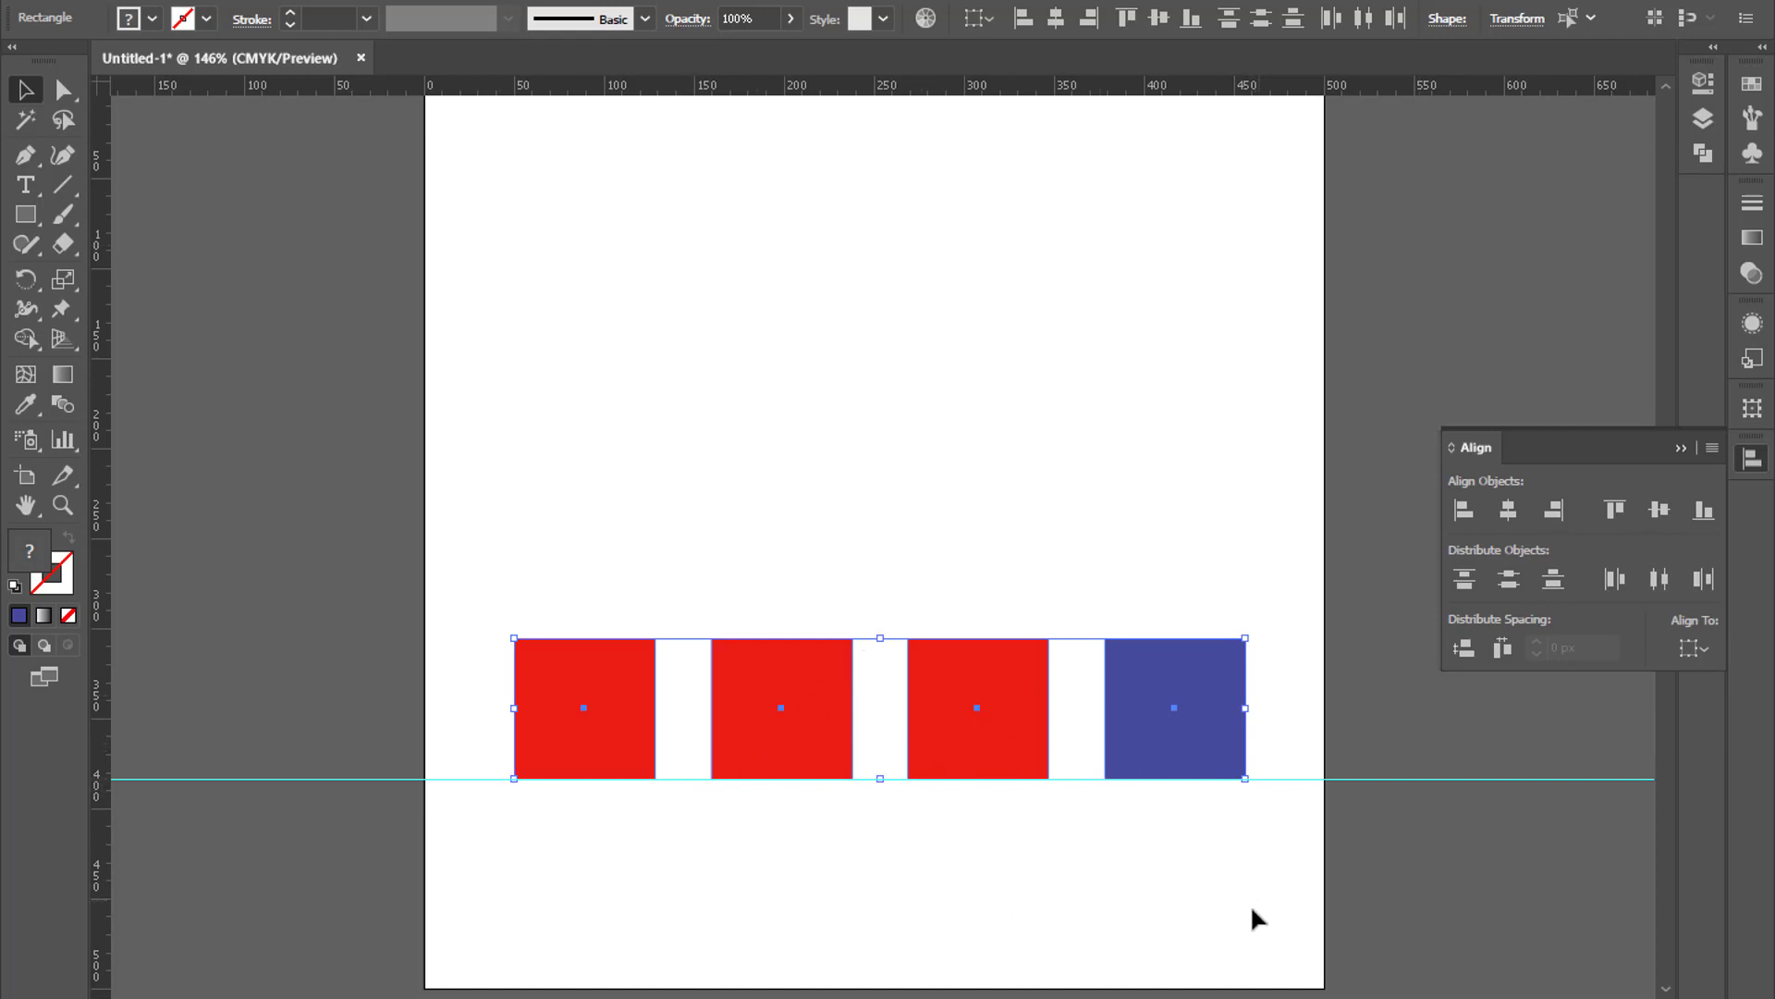
# Step: Delete the horizontal guide and rearrange the squares into a loose, uneven vertical column with the blue one lowest
pyautogui.moveTo(1416, 880); pyautogui.dragTo(1414, 890)
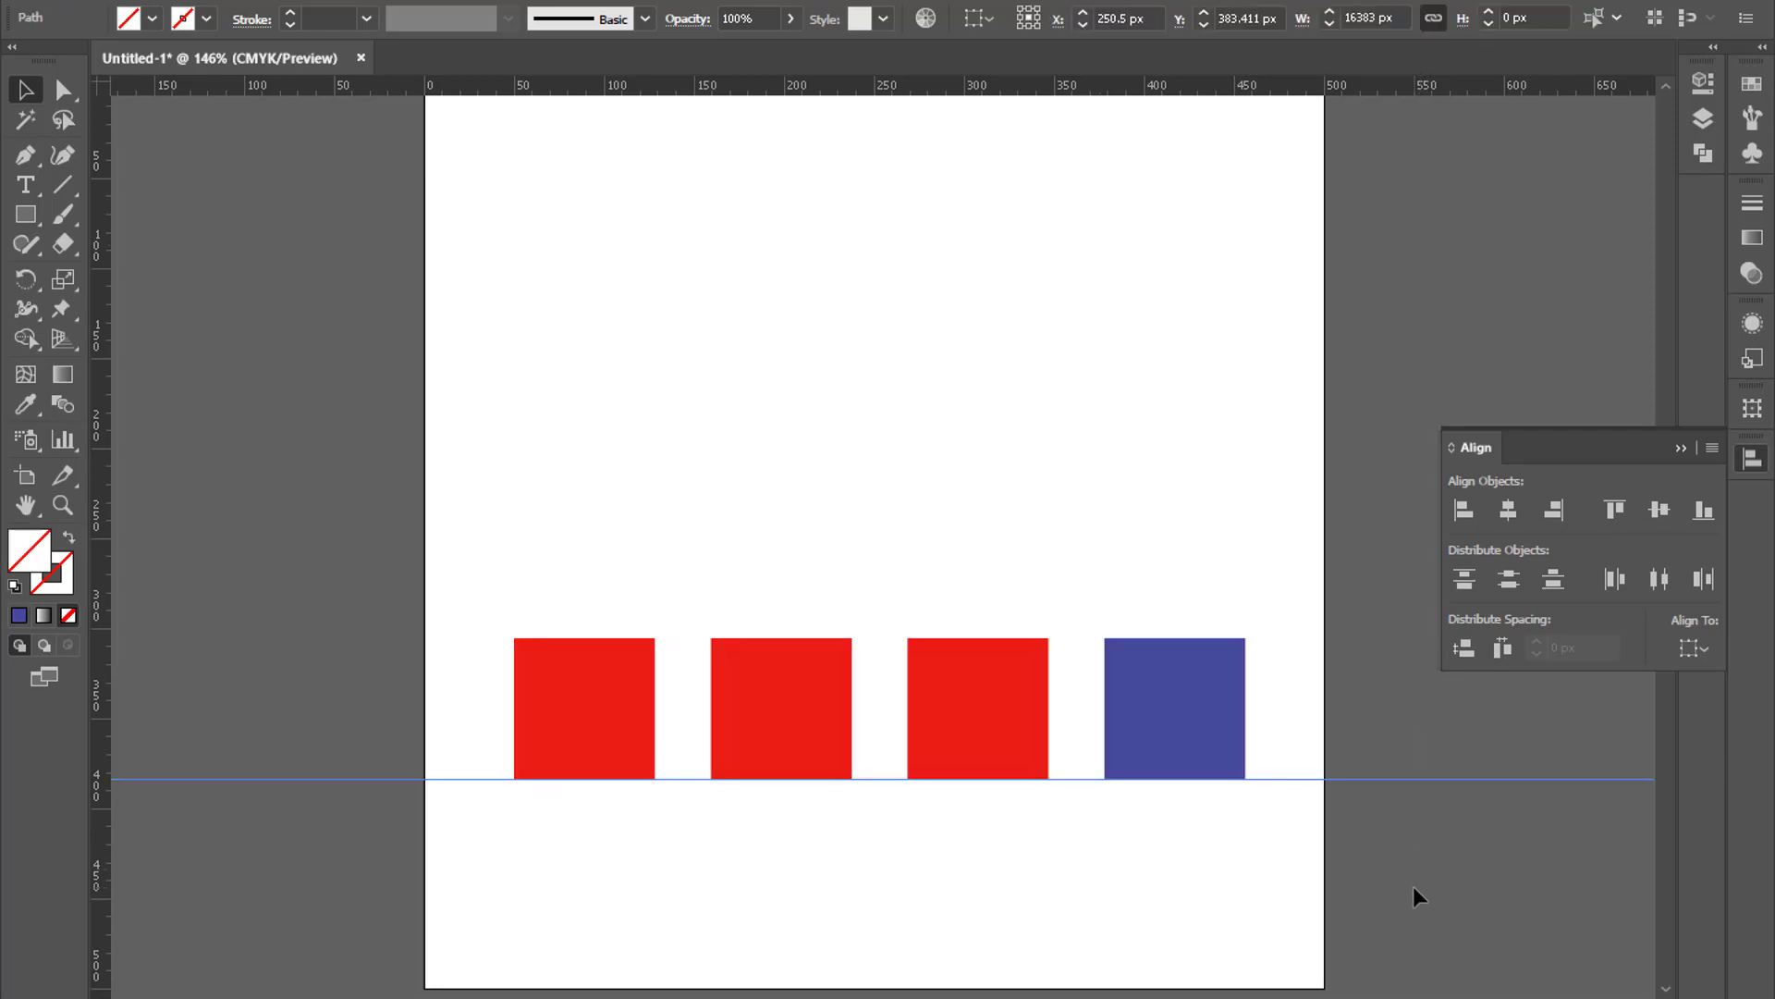
pyautogui.press('Delete')
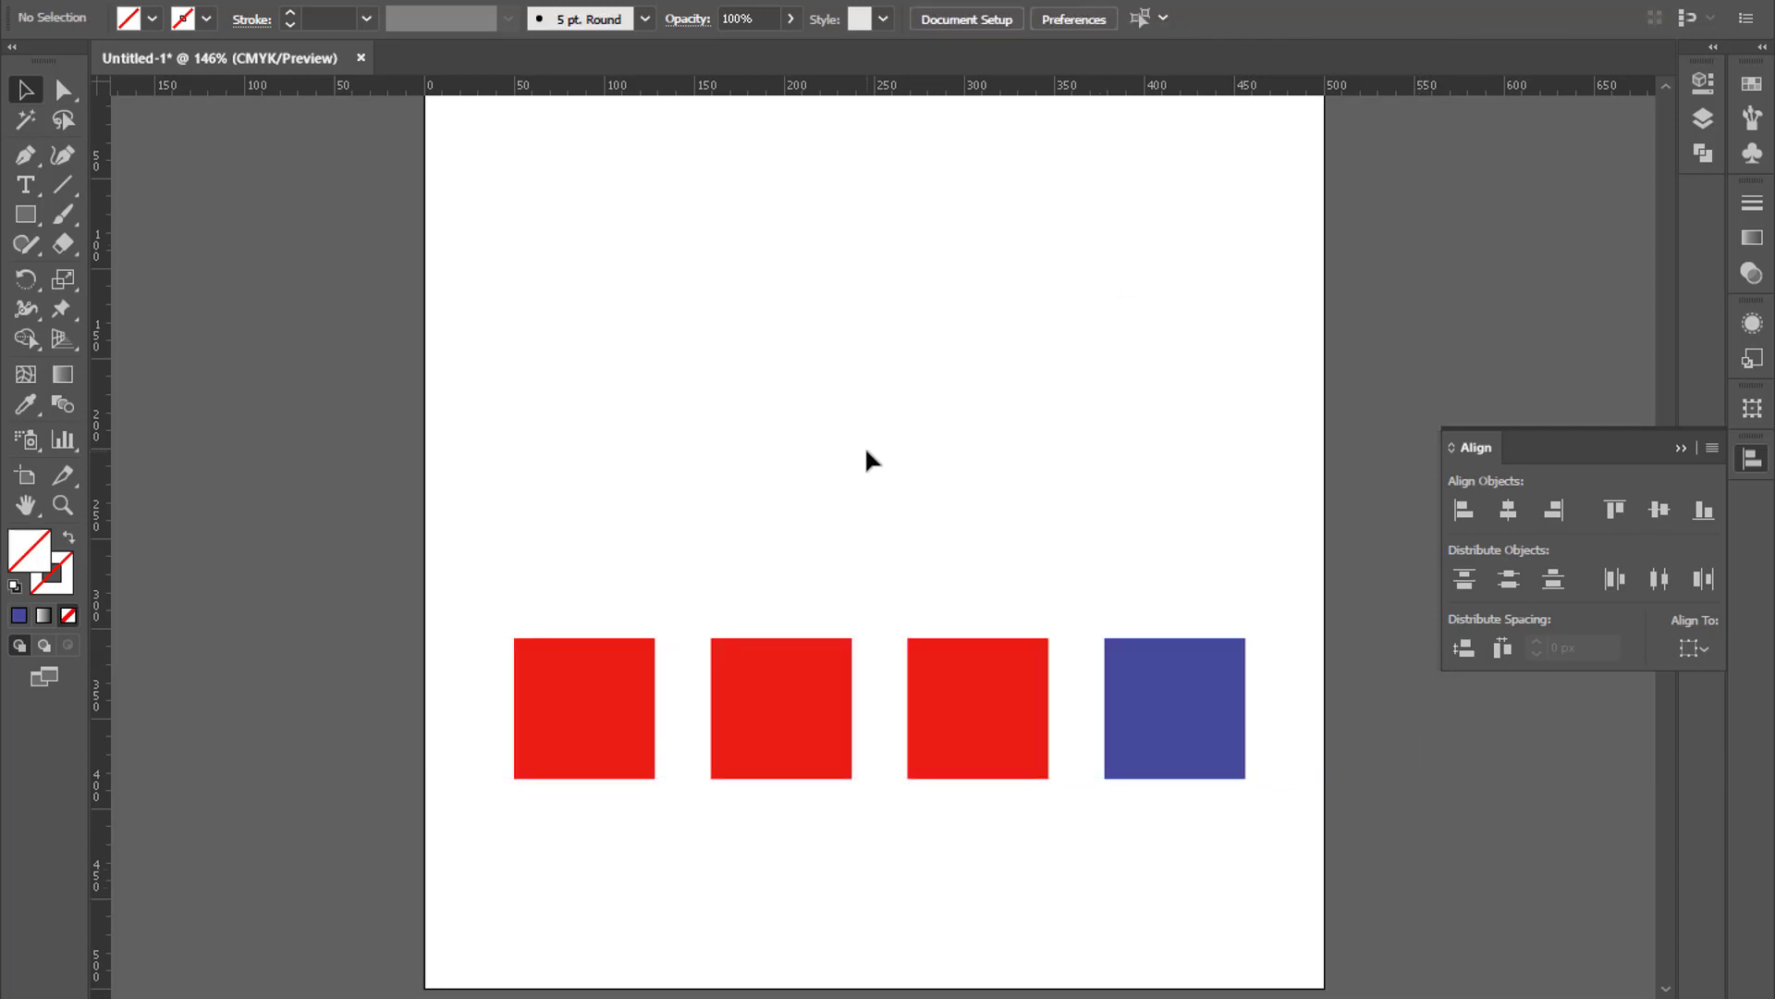
pyautogui.moveTo(626, 718); pyautogui.dragTo(650, 300)
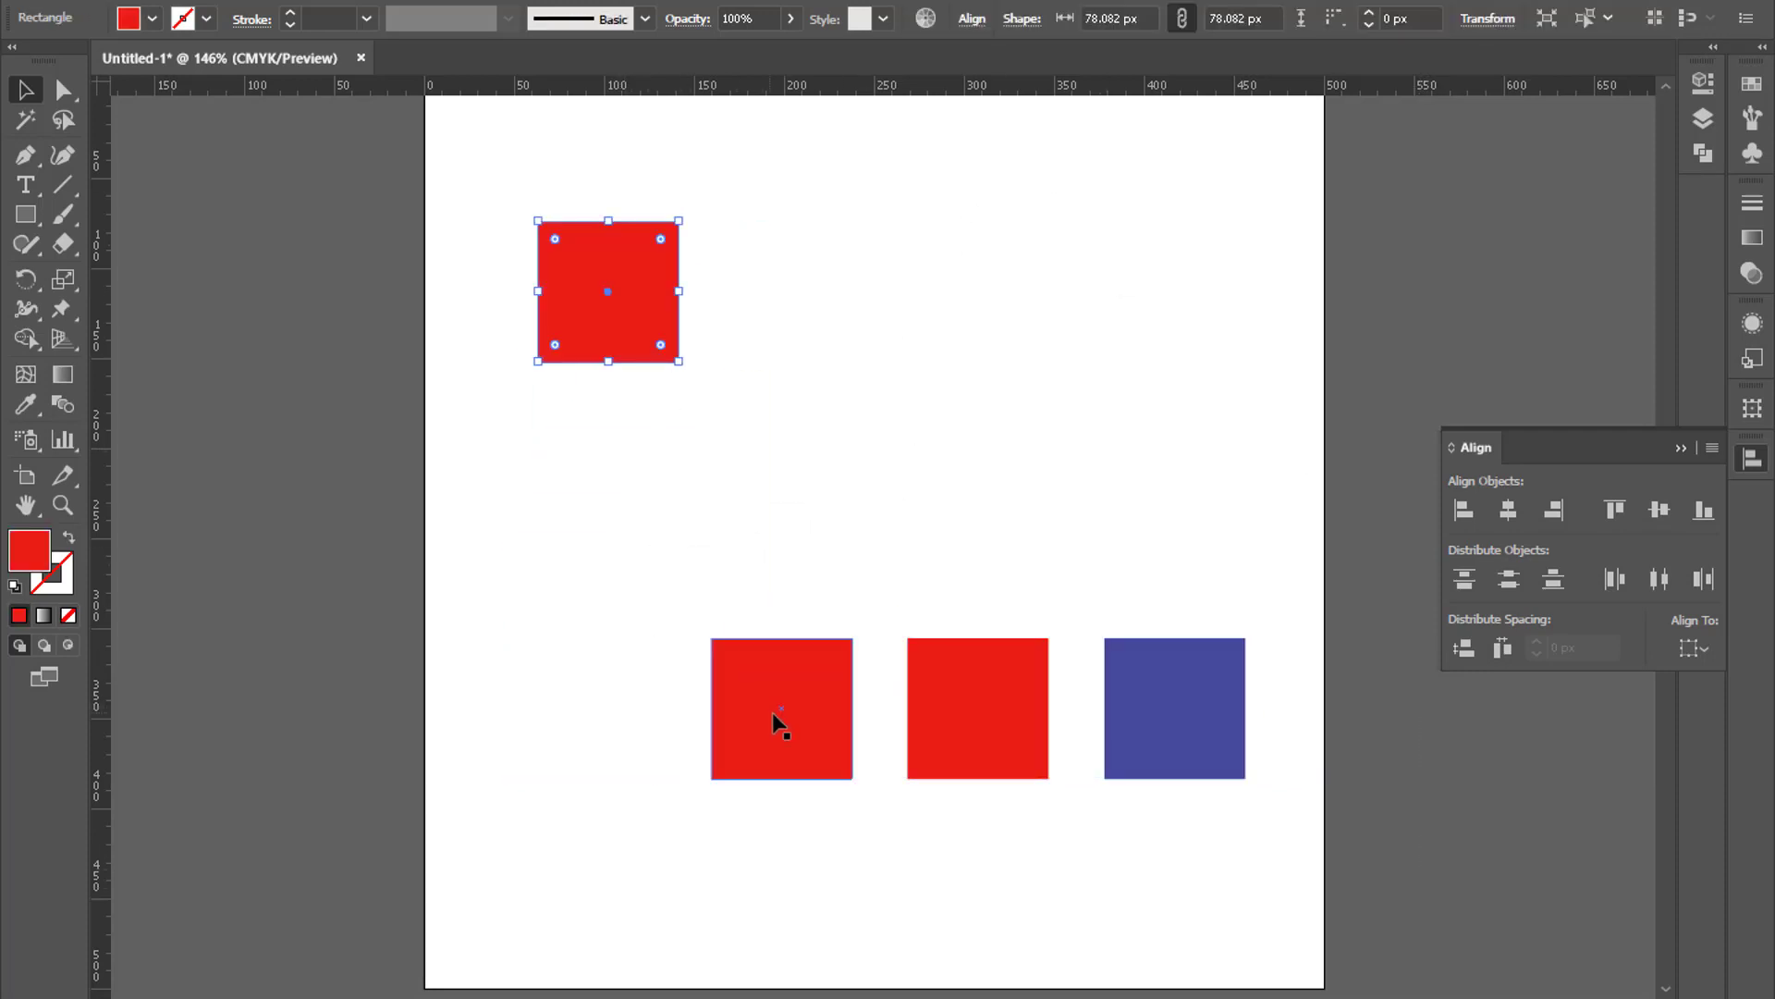
pyautogui.moveTo(773, 712); pyautogui.dragTo(642, 500)
pyautogui.moveTo(911, 705); pyautogui.dragTo(541, 675)
pyautogui.moveTo(1138, 713); pyautogui.dragTo(633, 813)
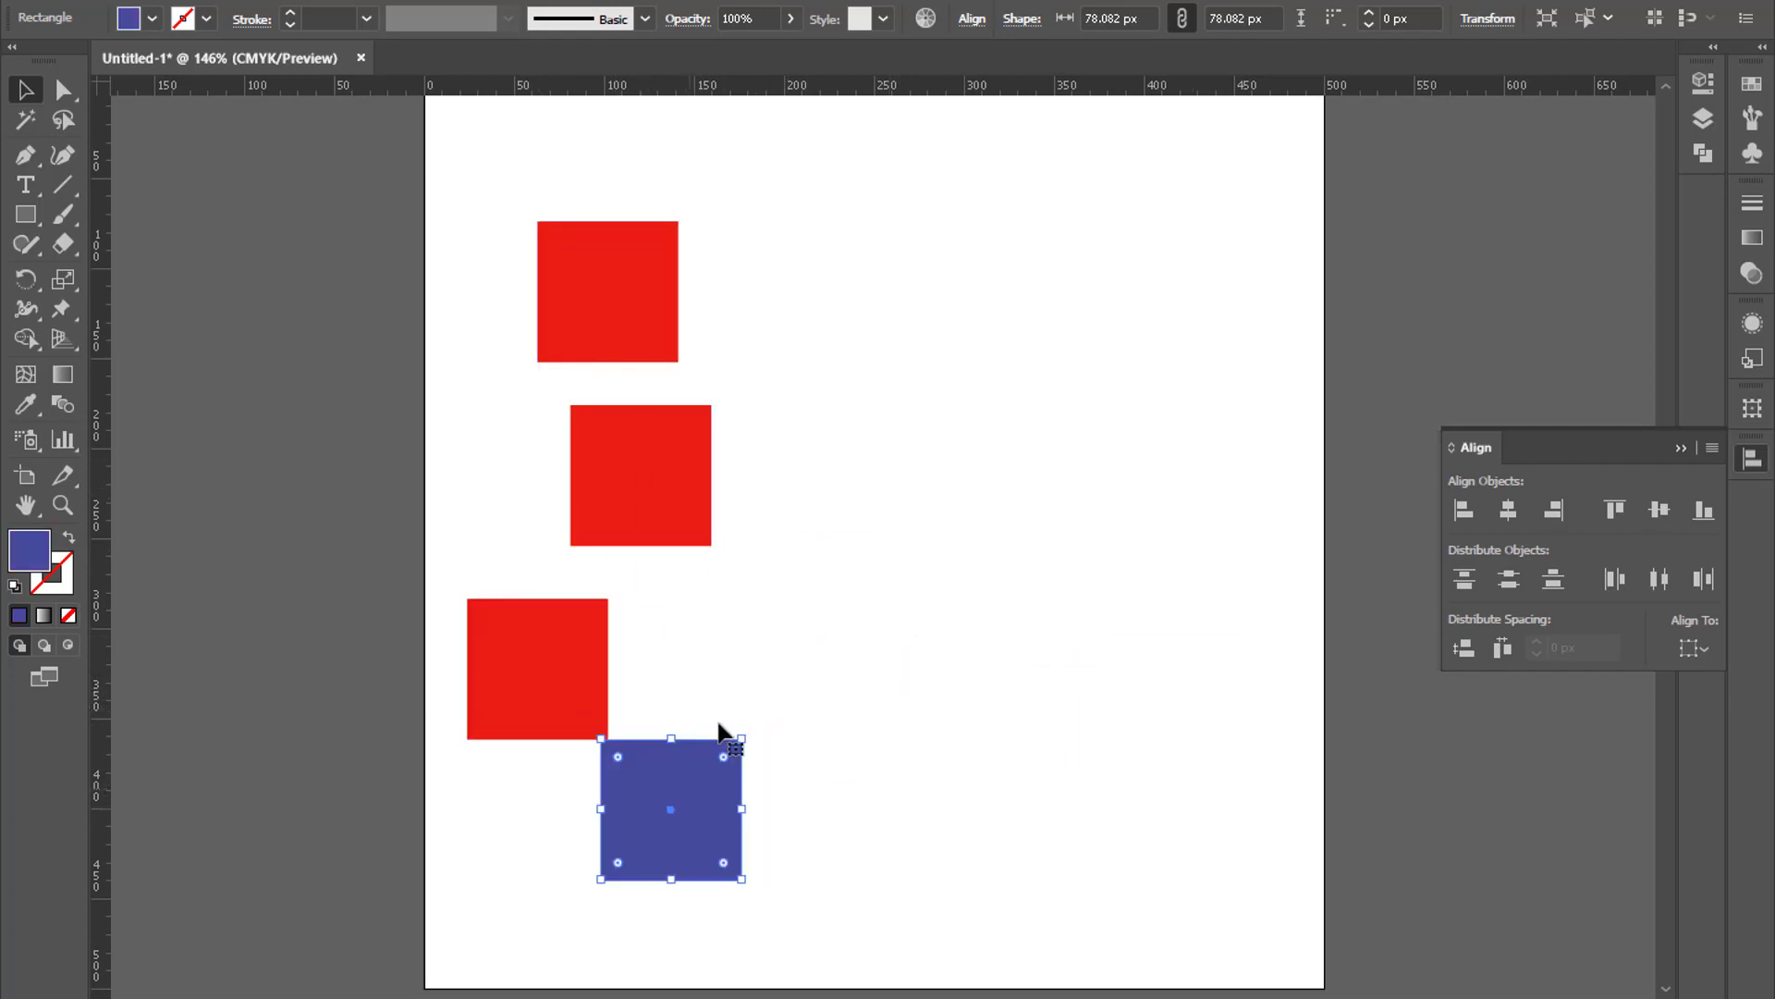
# Step: Horizontally center-align all four squares in the column and distribute the vertical spacing between them evenly
pyautogui.moveTo(816, 186); pyautogui.dragTo(568, 864)
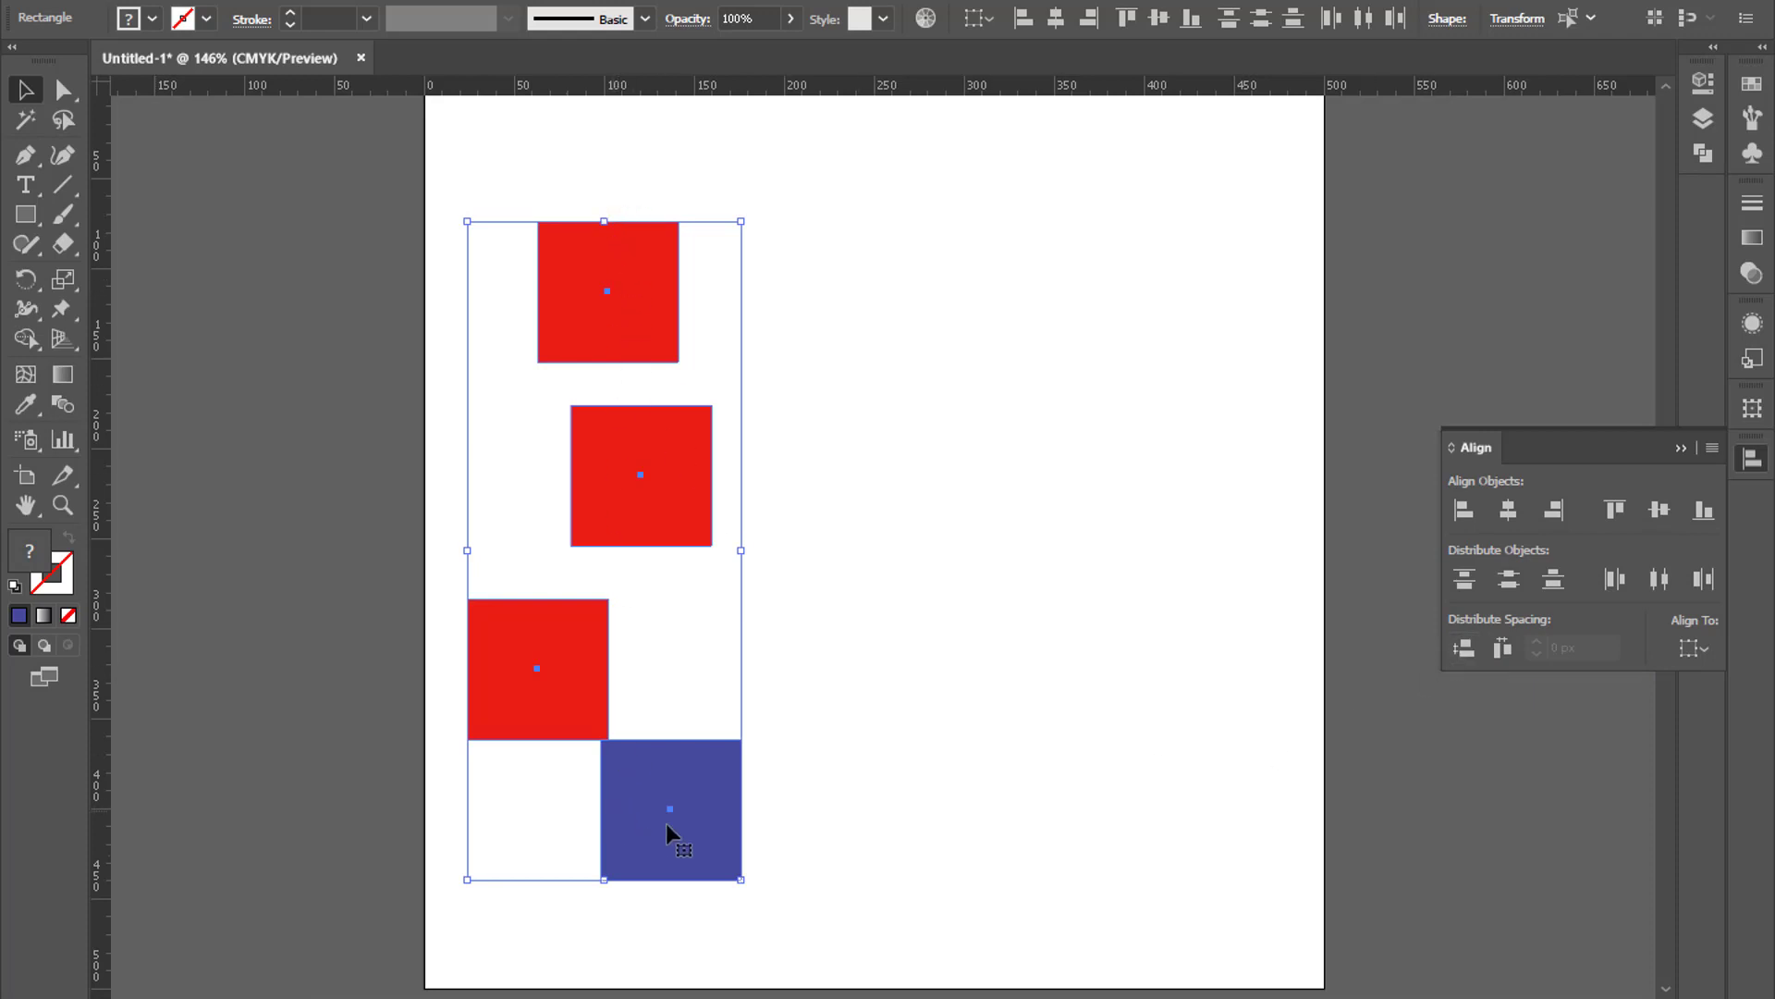
pyautogui.click(1507, 510)
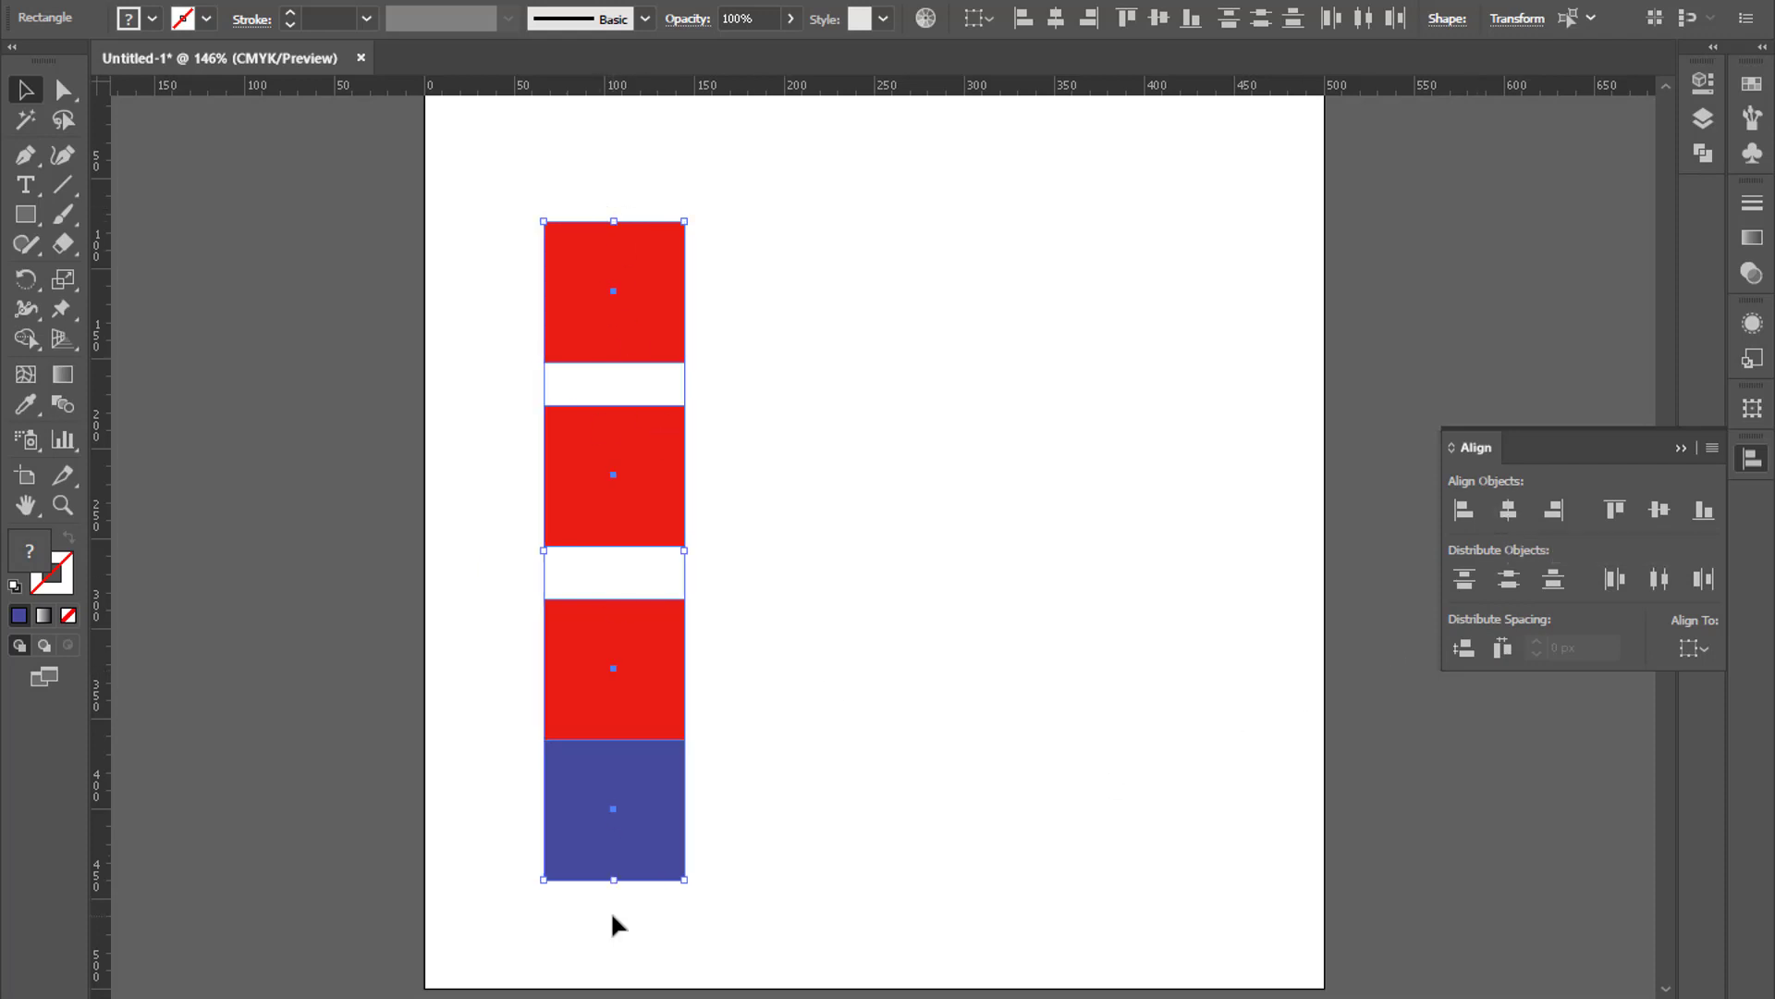
pyautogui.click(1463, 649)
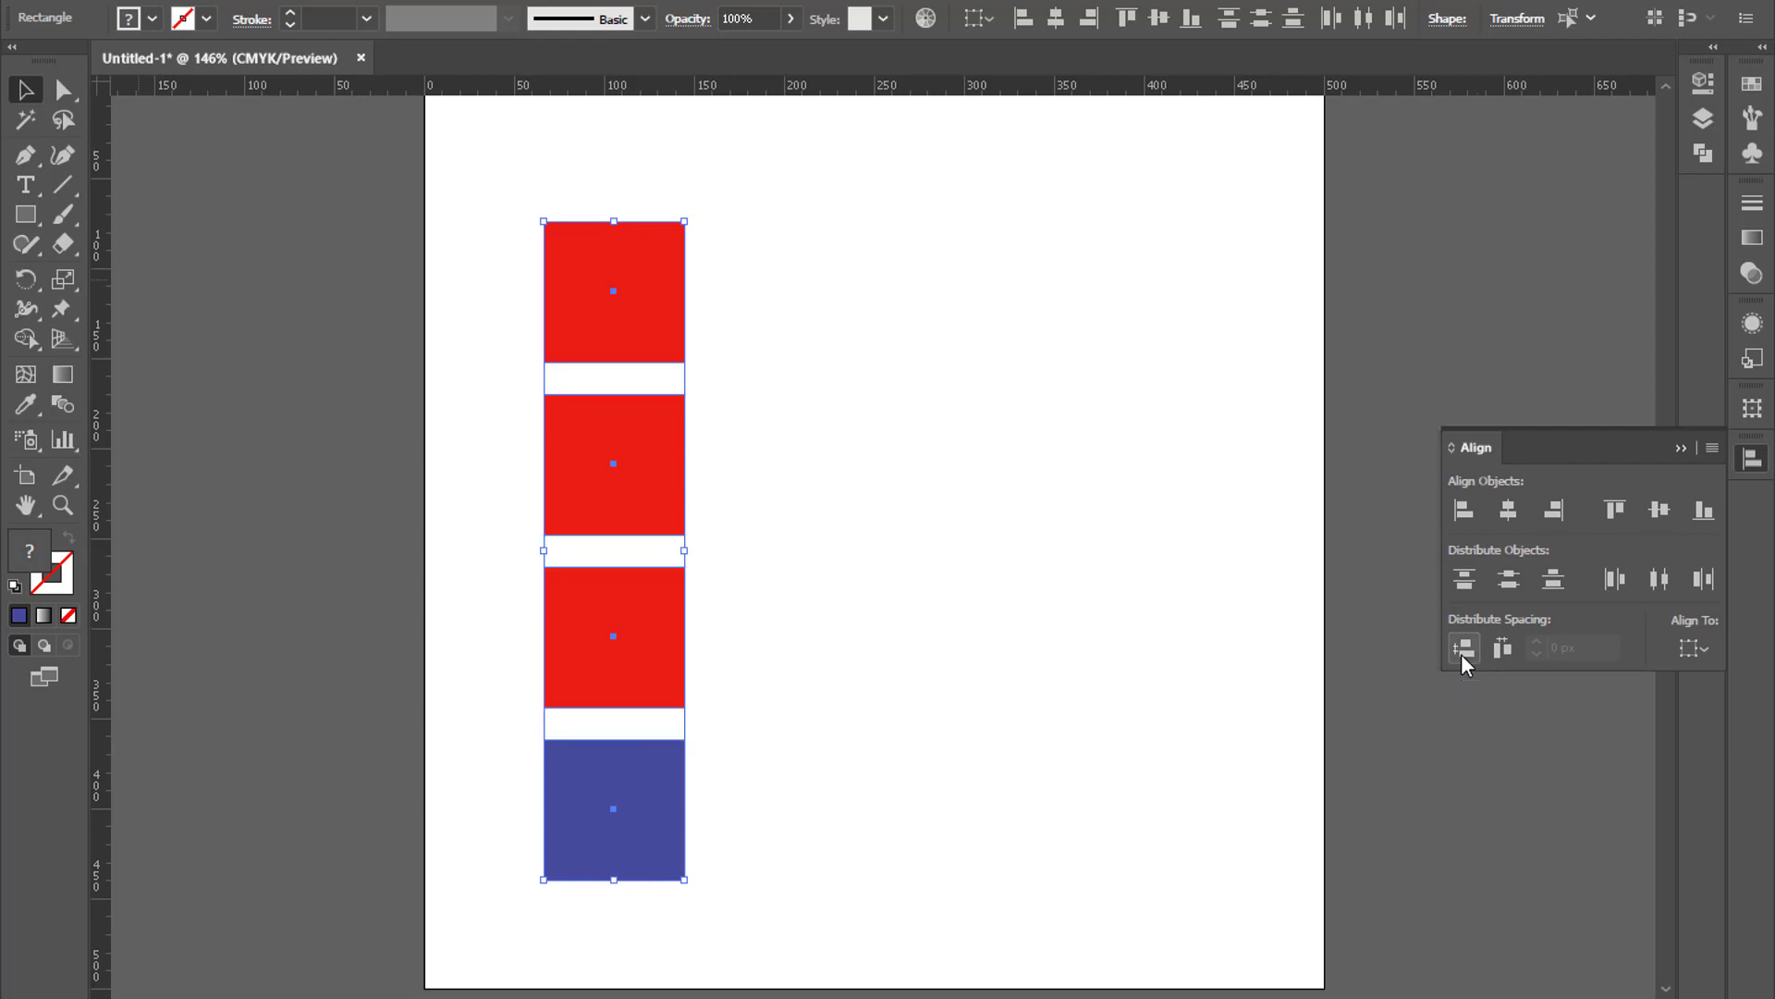
# Step: Scatter the squares into an uneven row across the upper artboard, with the blue square leftmost
pyautogui.click(869, 694)
pyautogui.moveTo(592, 289); pyautogui.dragTo(1187, 309)
pyautogui.moveTo(628, 447); pyautogui.dragTo(992, 250)
pyautogui.moveTo(628, 634); pyautogui.dragTo(795, 417)
pyautogui.moveTo(597, 823); pyautogui.dragTo(567, 321)
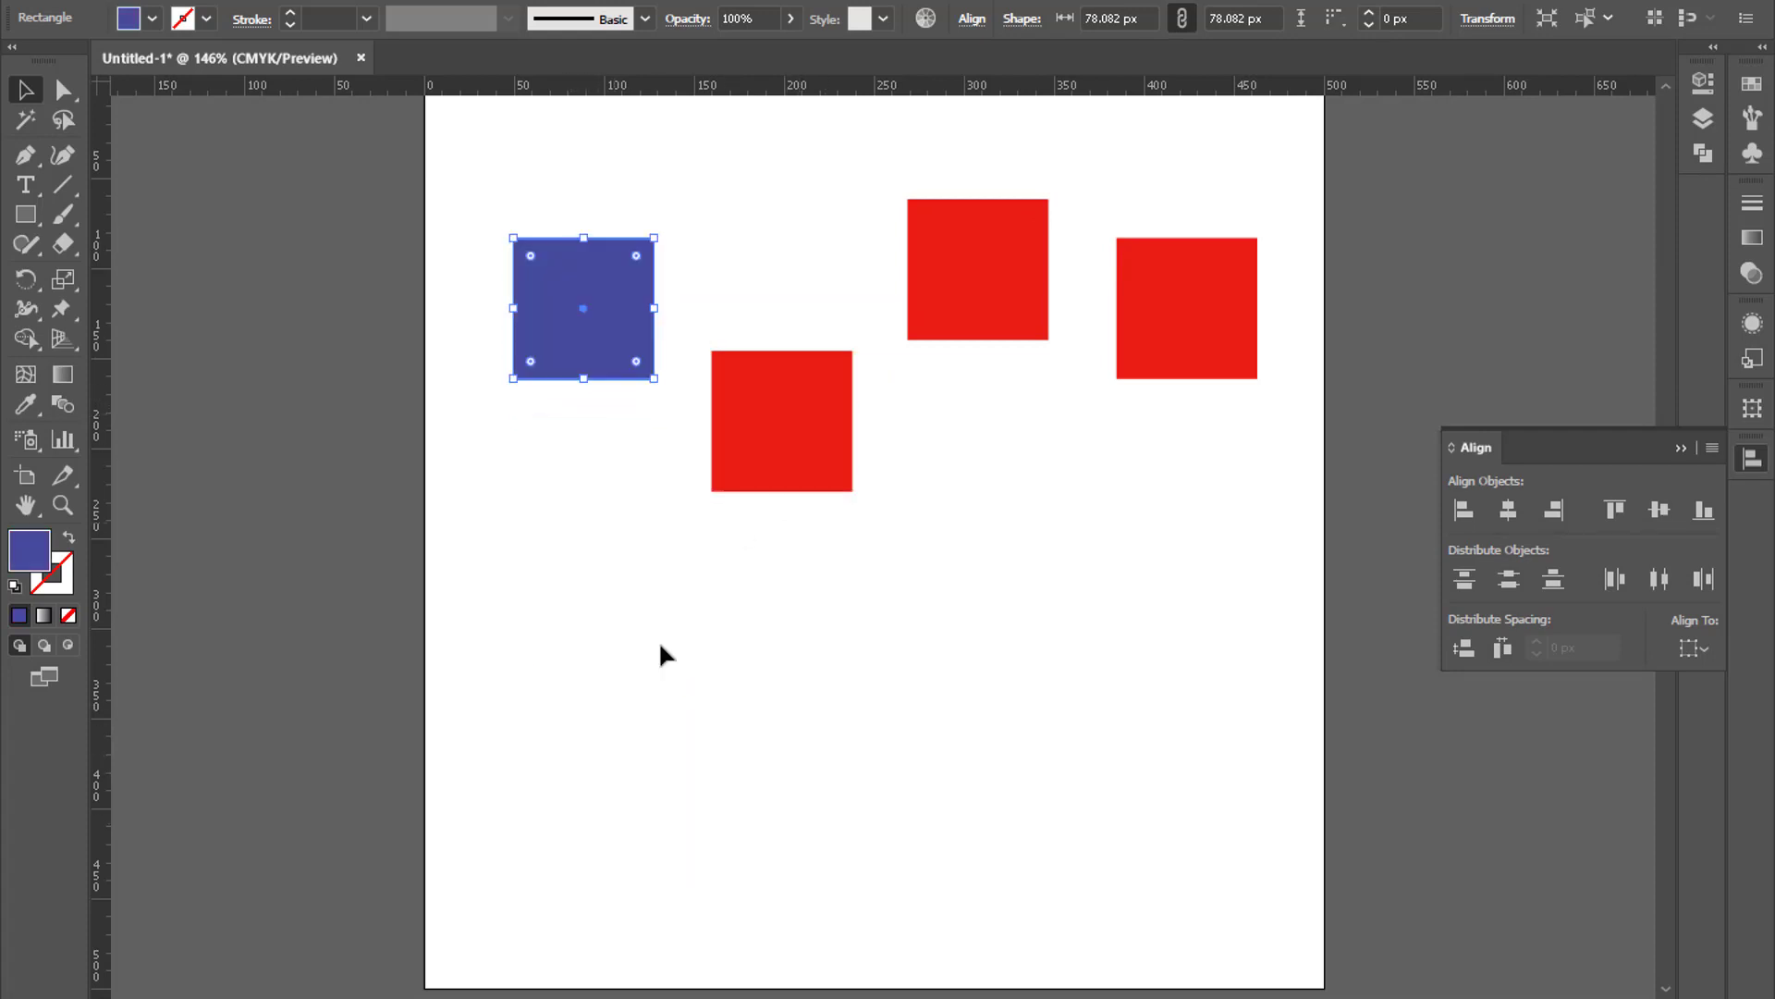
# Step: Vertically center-align all four squares in the row and distribute the horizontal spacing between them evenly
pyautogui.moveTo(432, 167); pyautogui.dragTo(1305, 546)
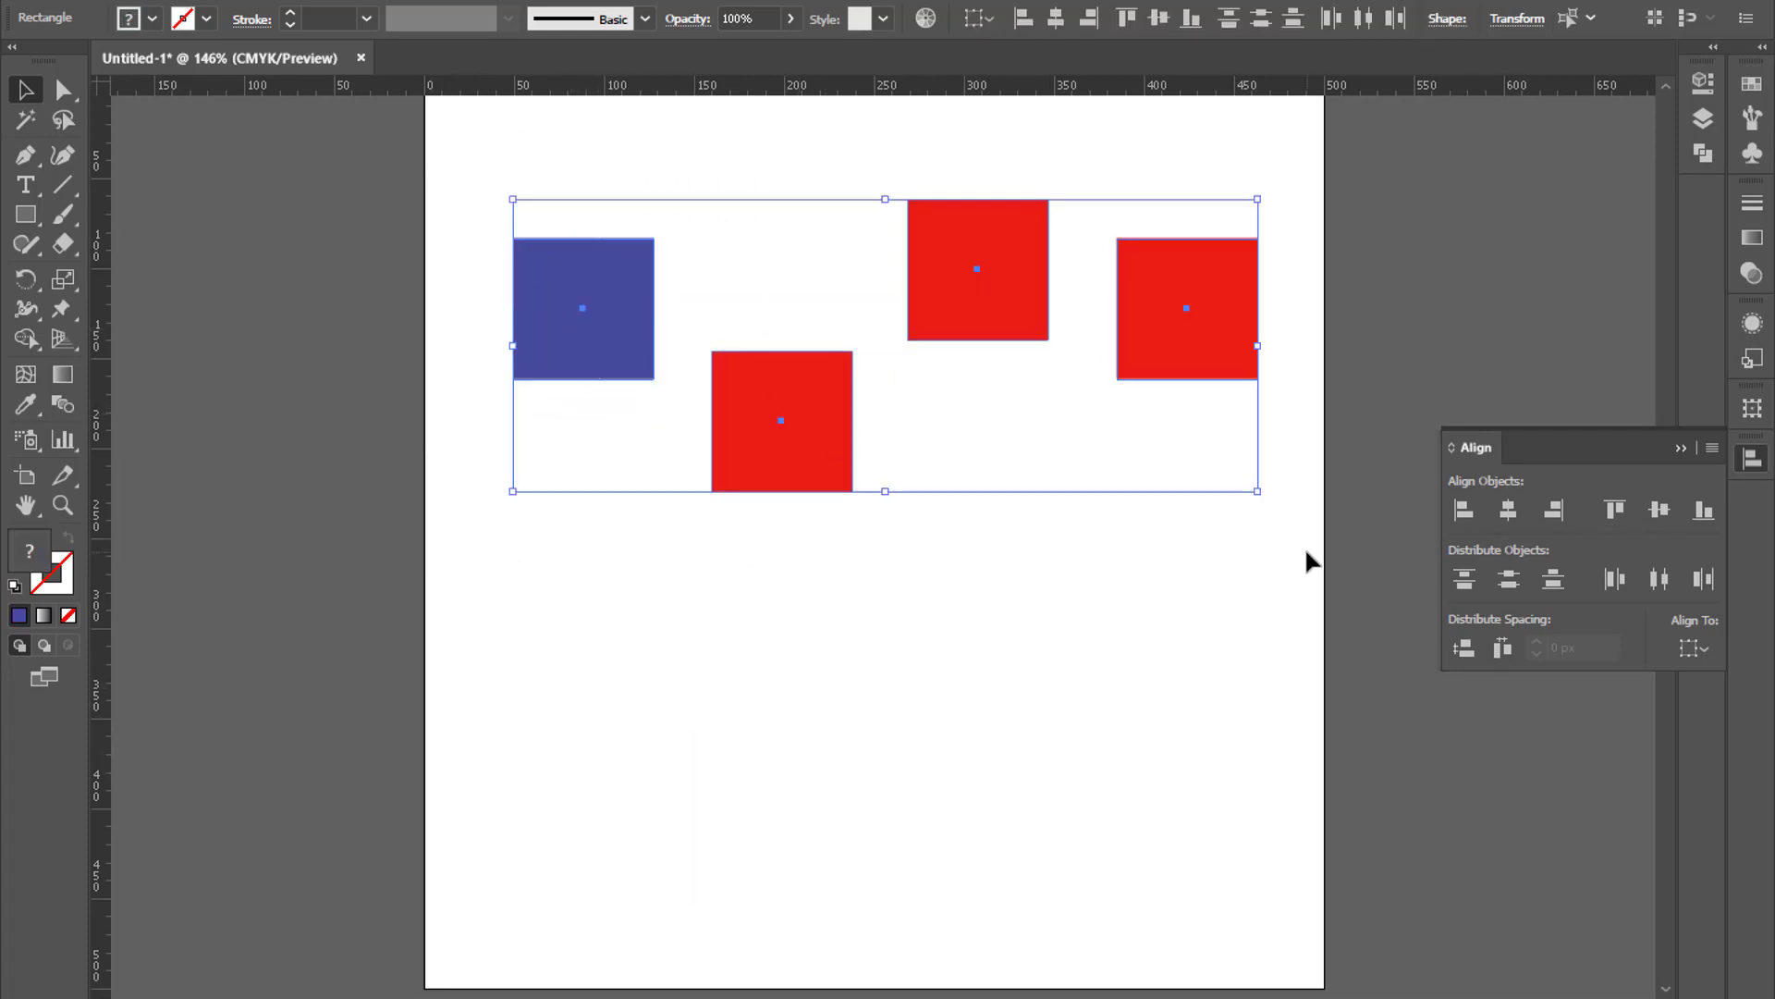
pyautogui.click(1656, 511)
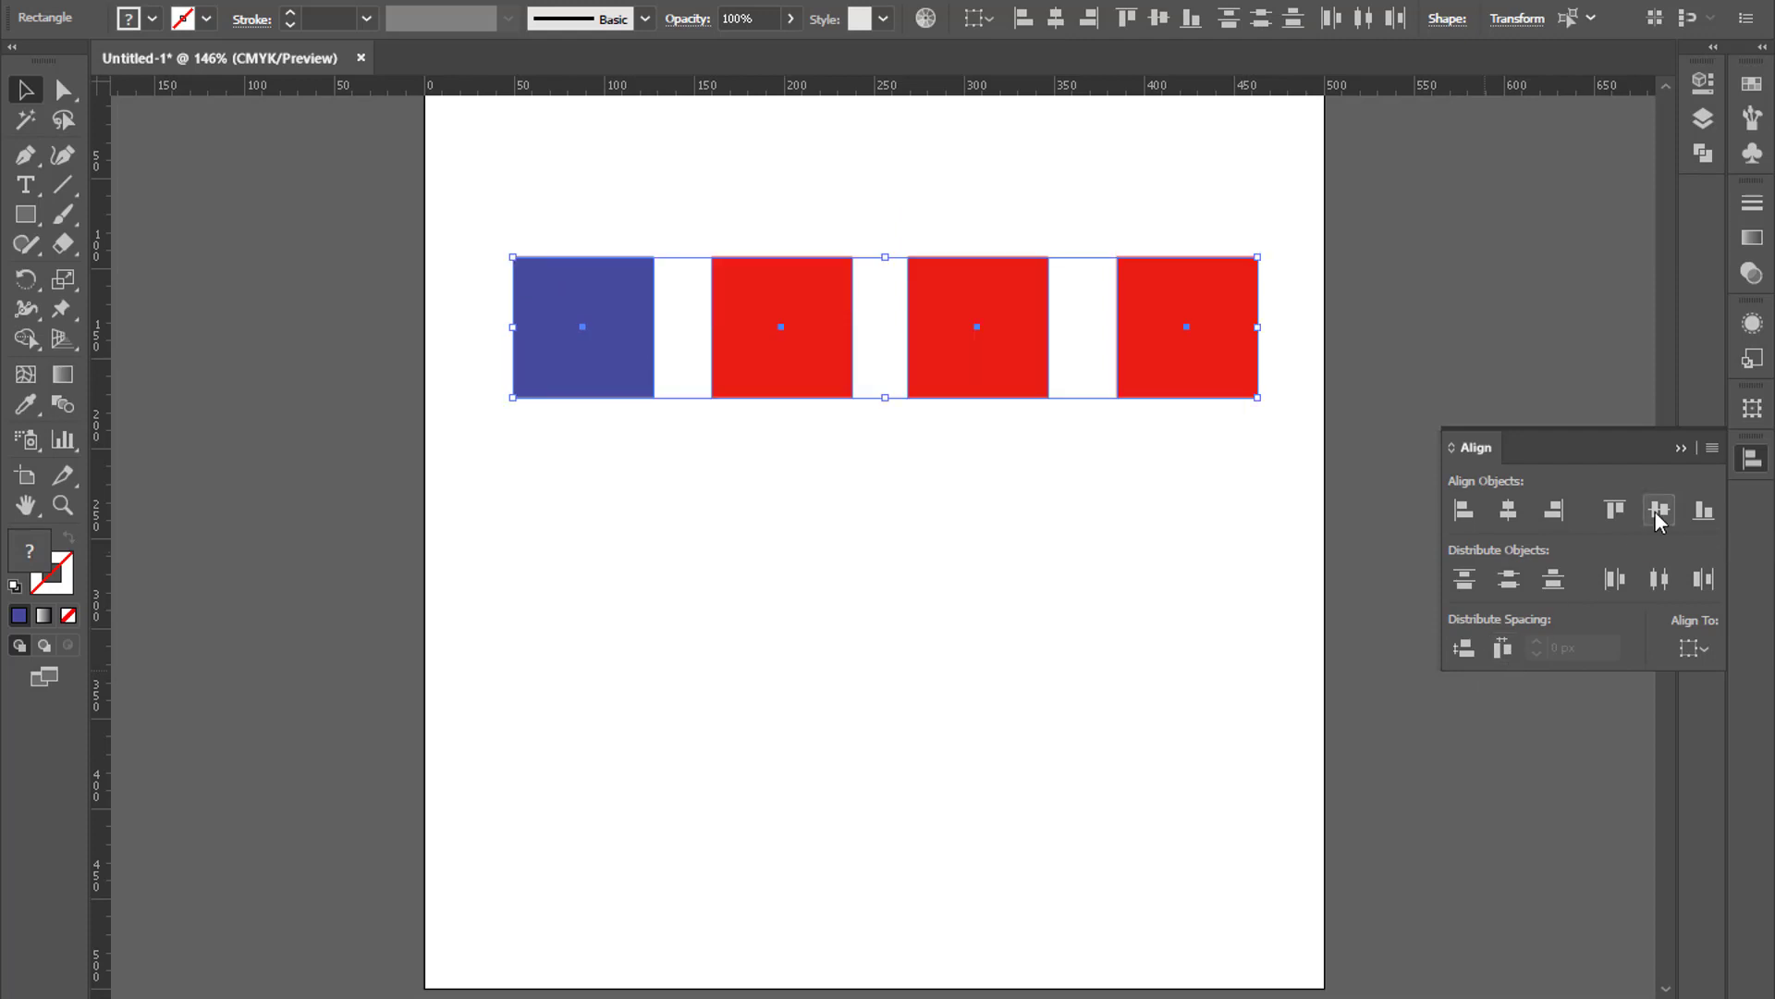
pyautogui.click(1501, 649)
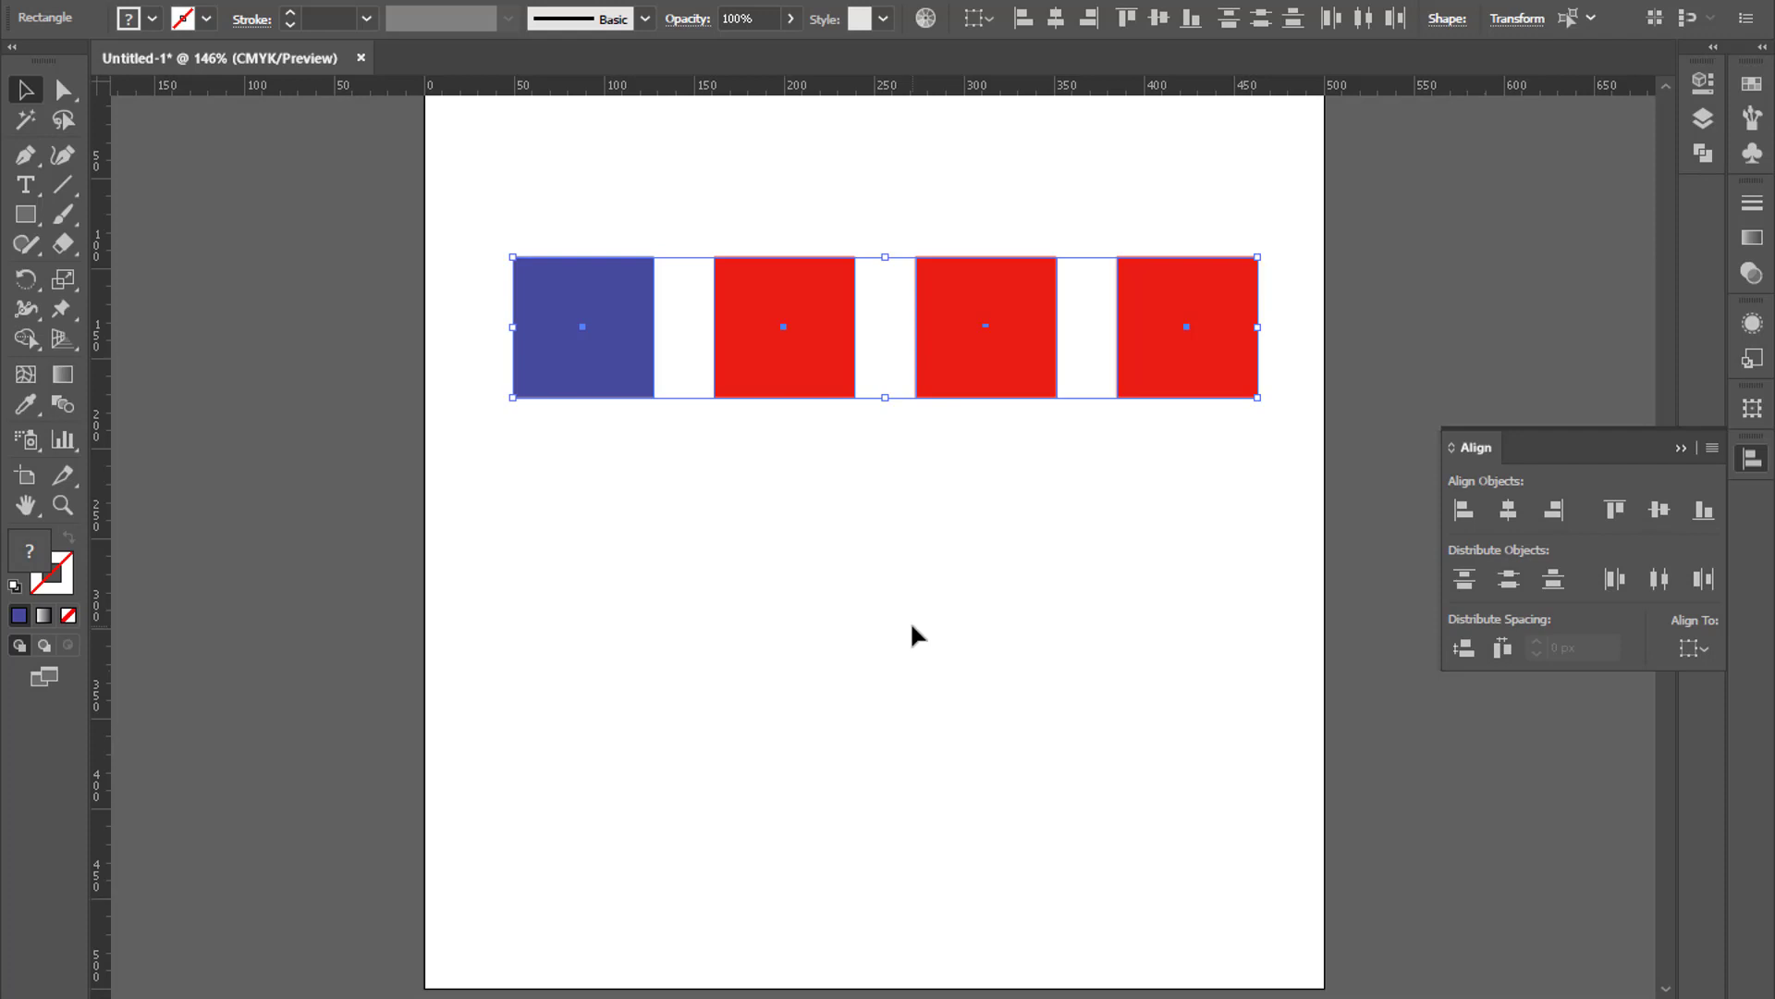
# Step: Move the row to the lower artboard and add a horizontal guide at about Y 103 px and a vertical guide at about X 88 px
pyautogui.moveTo(860, 375); pyautogui.dragTo(849, 739)
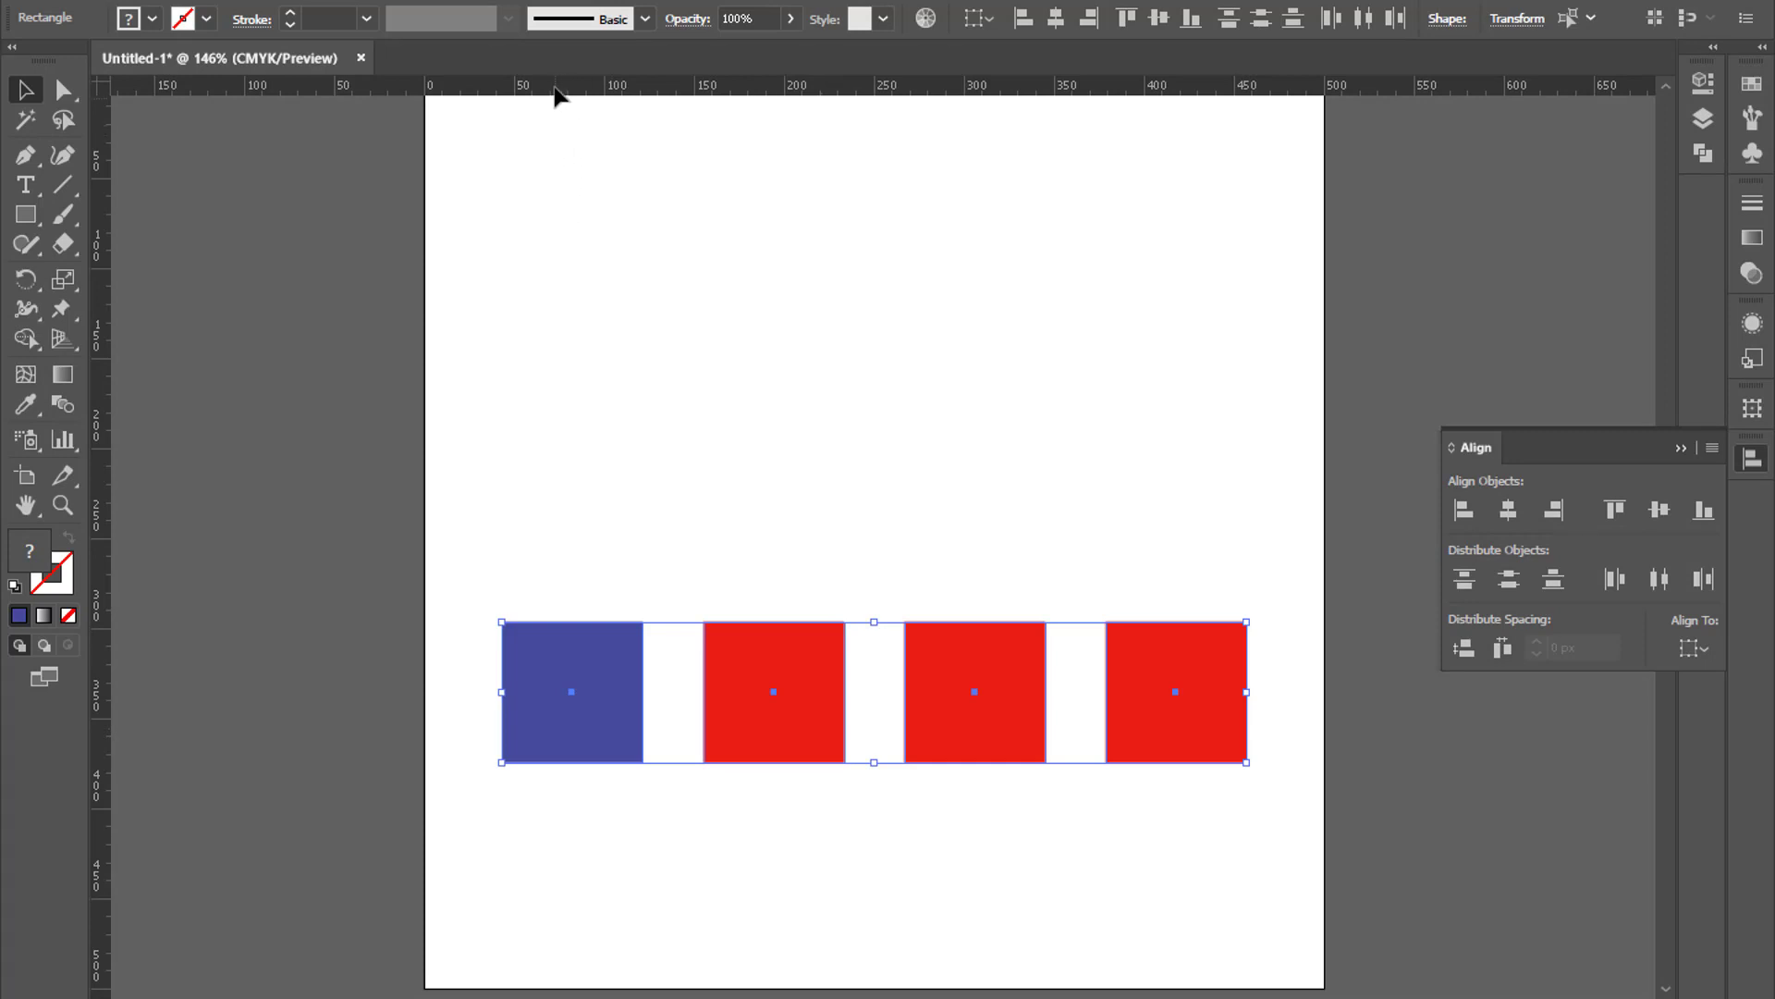
pyautogui.moveTo(587, 89); pyautogui.dragTo(628, 274)
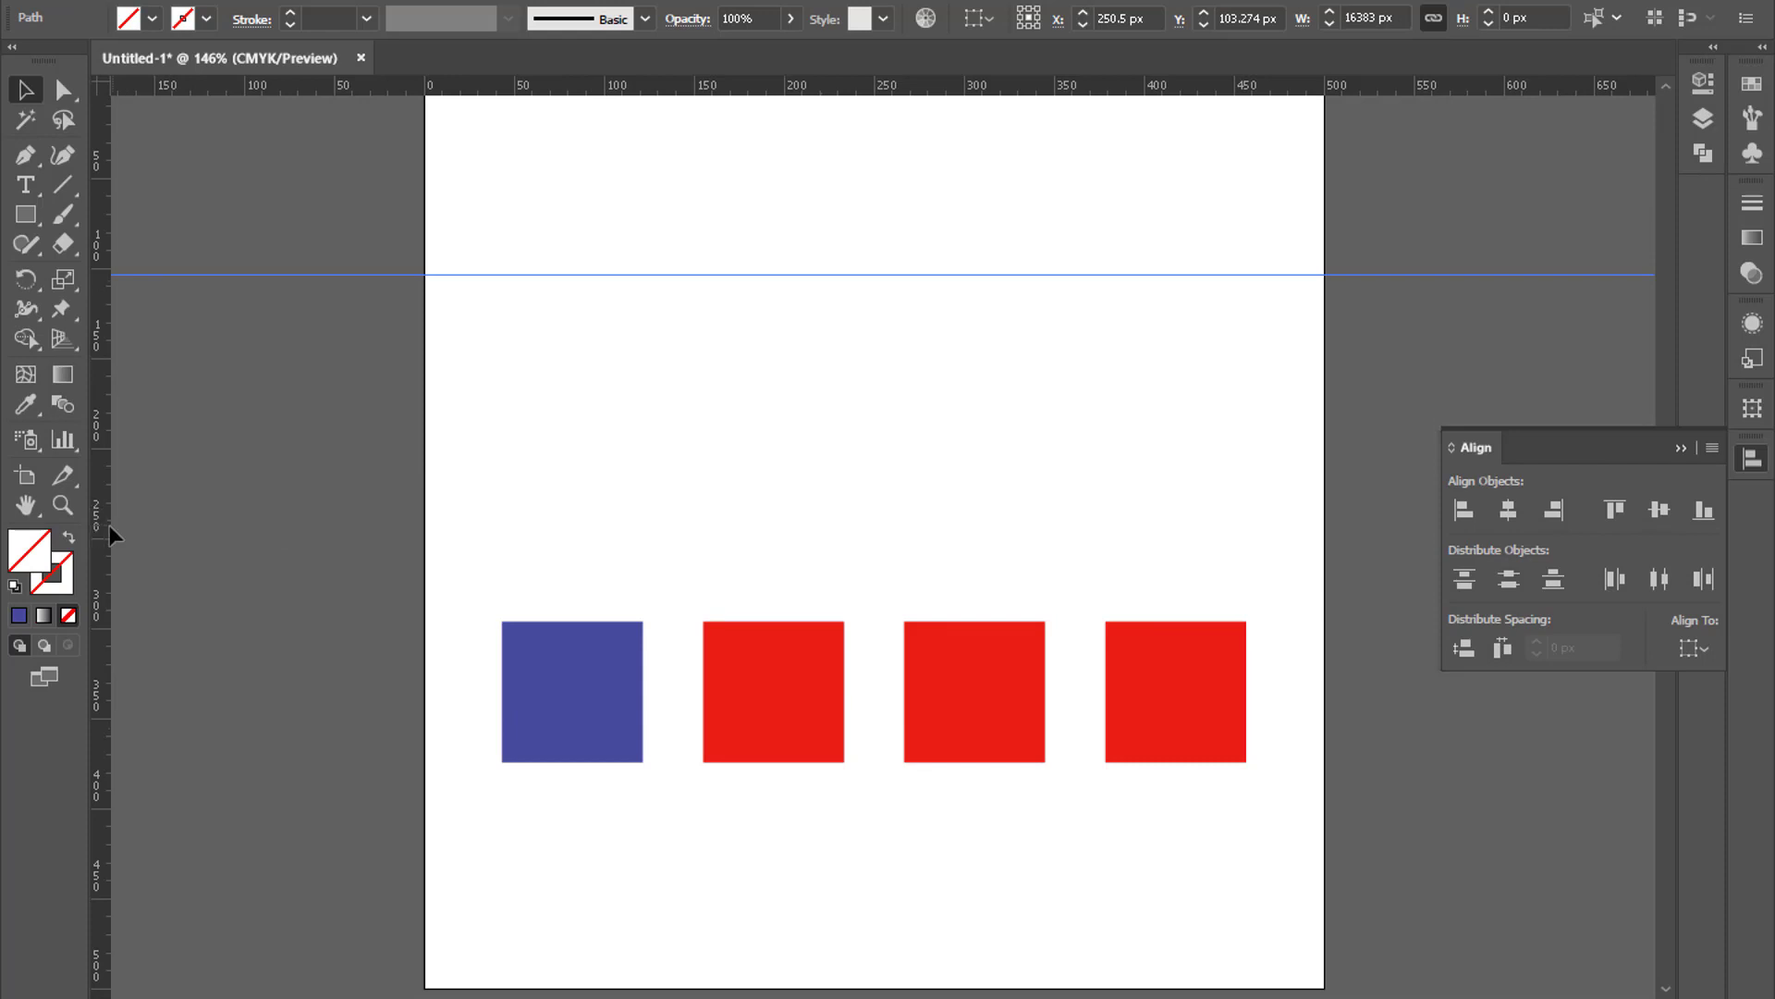
pyautogui.moveTo(552, 535); pyautogui.dragTo(582, 534)
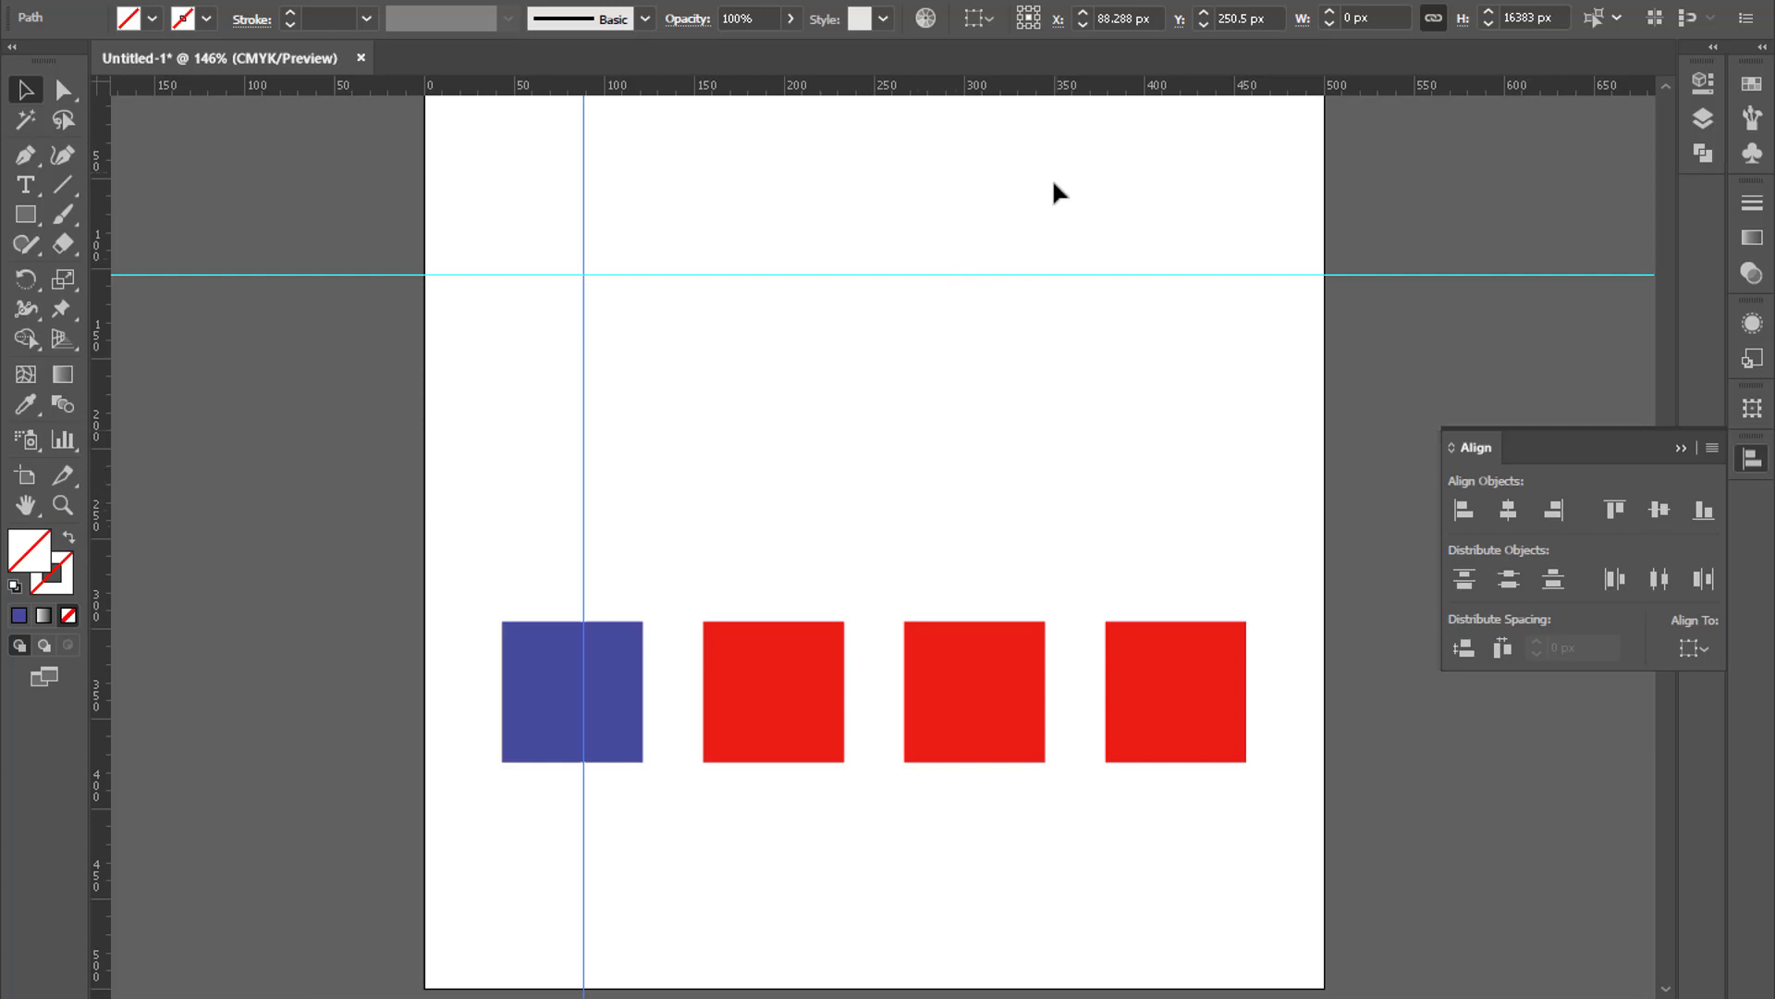
# Step: Select the rightmost red square together with the horizontal guide and vertically align the square's top edge to the guide
pyautogui.moveTo(1107, 201); pyautogui.dragTo(1252, 745)
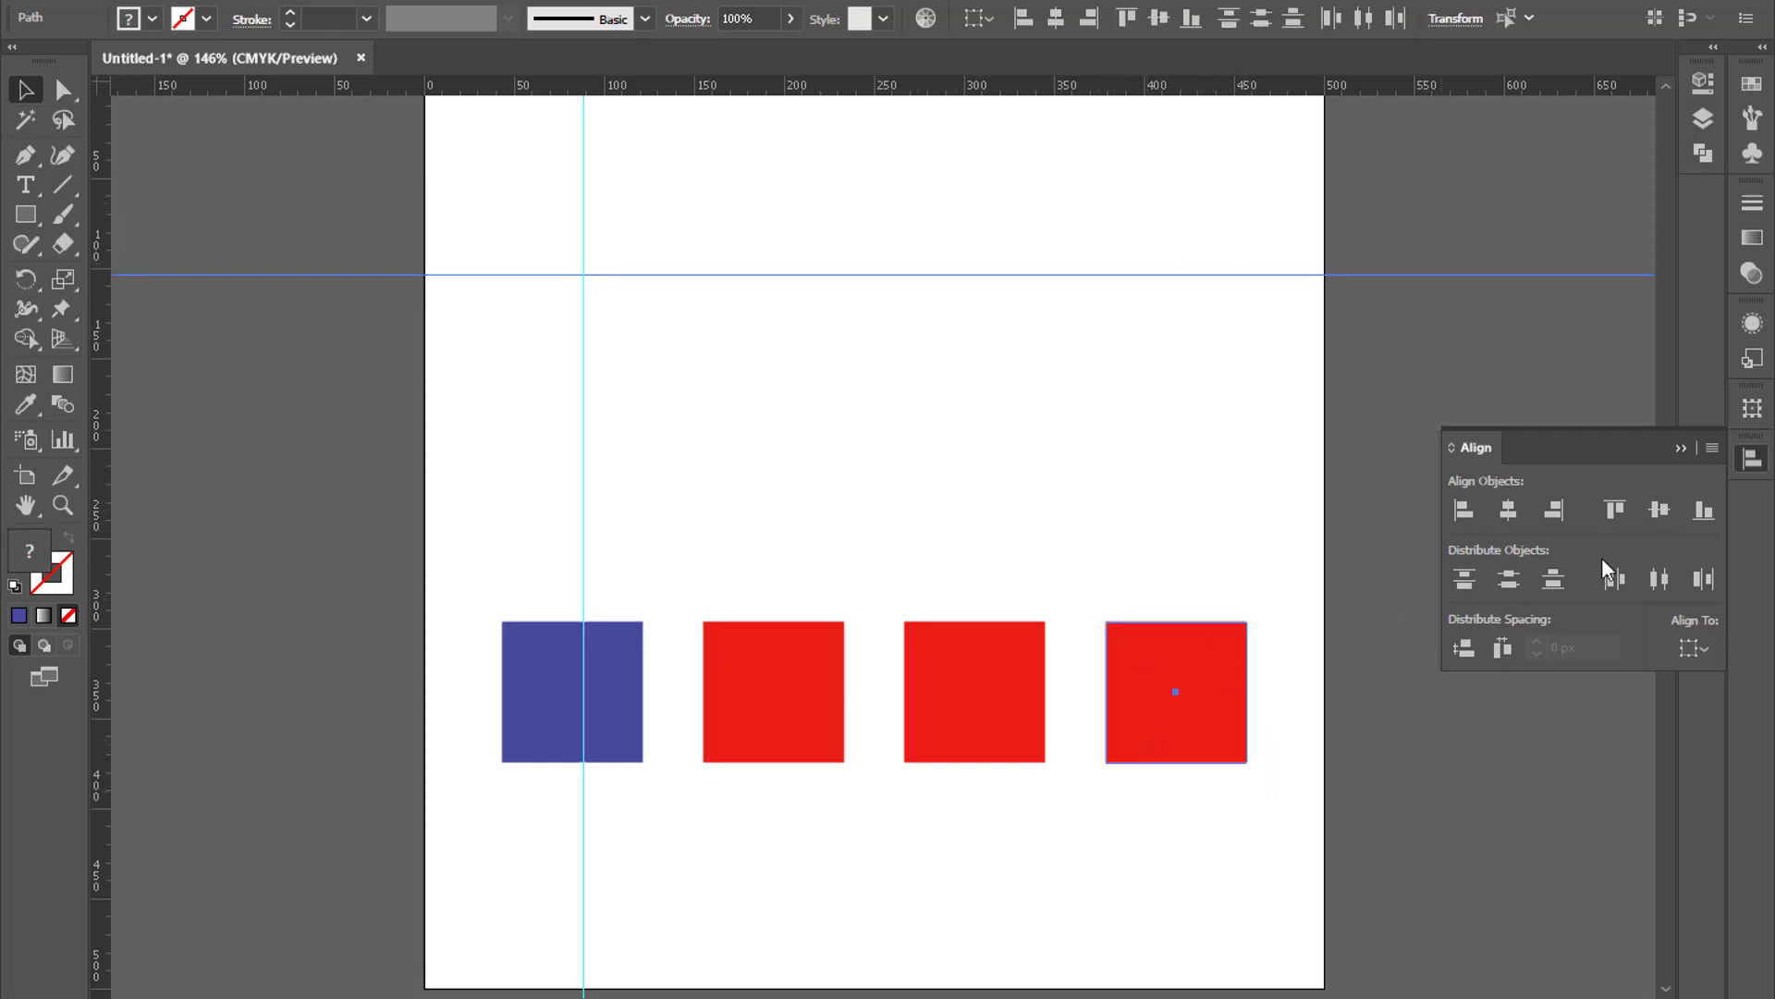
pyautogui.click(1614, 511)
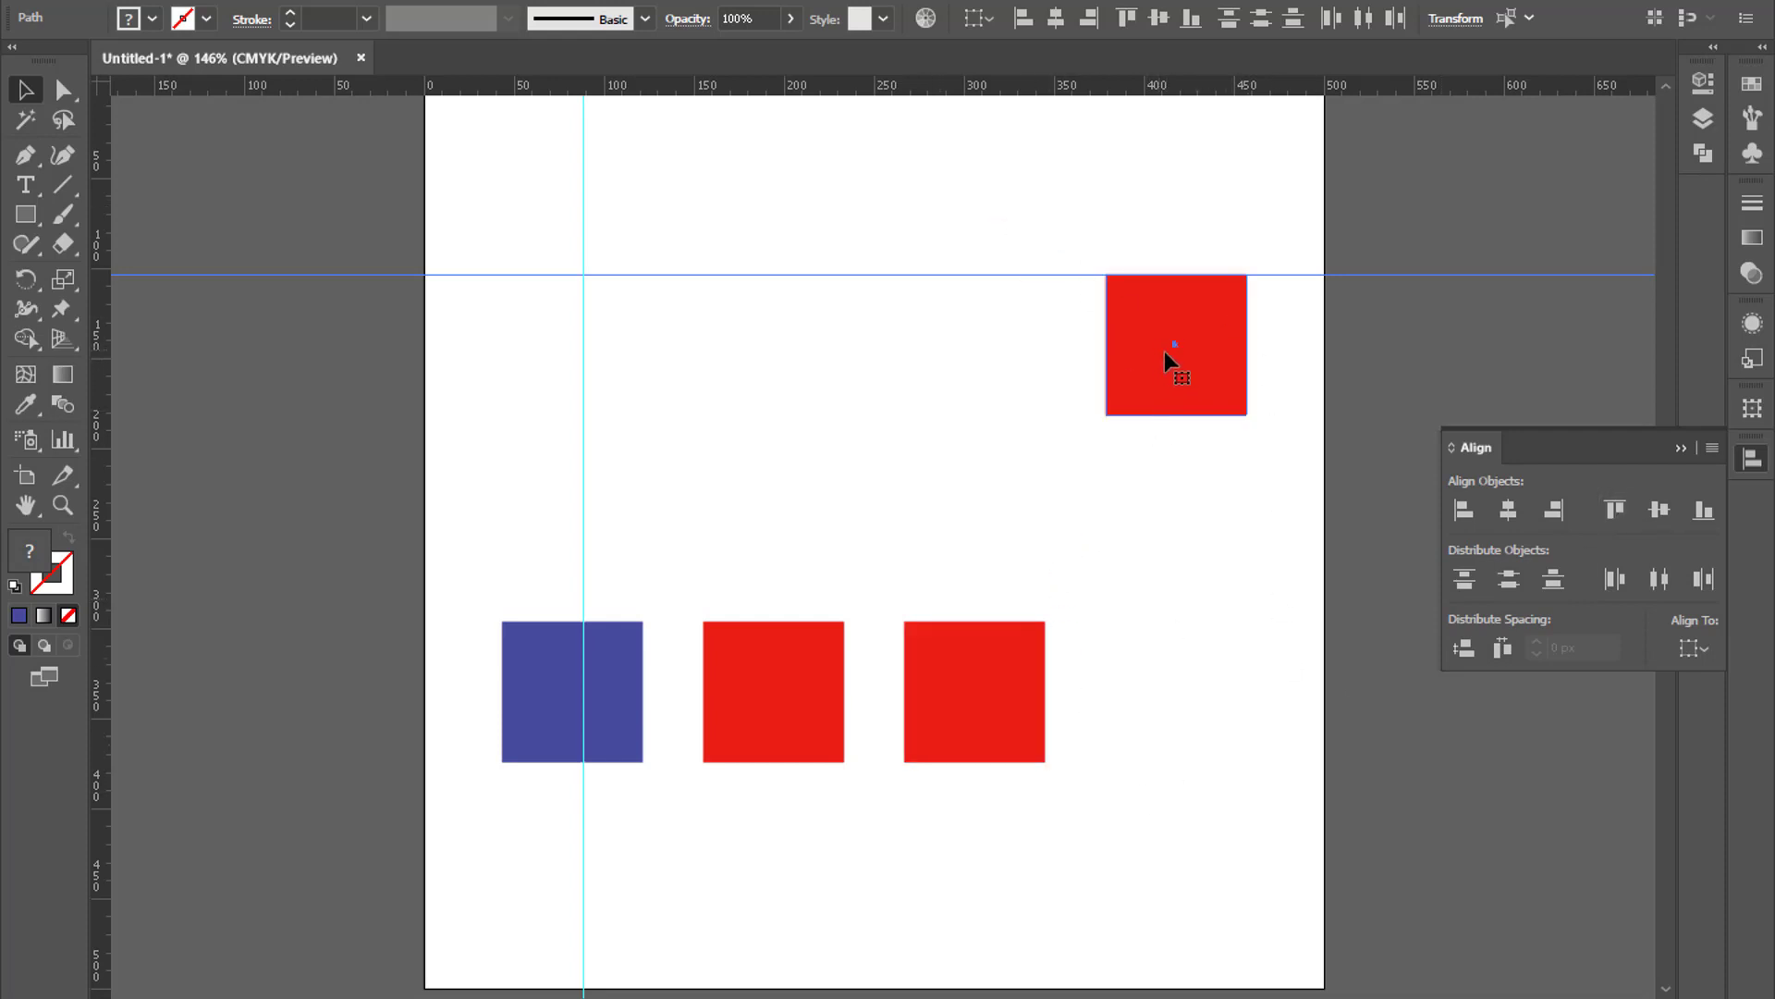
pyautogui.press('Delete')
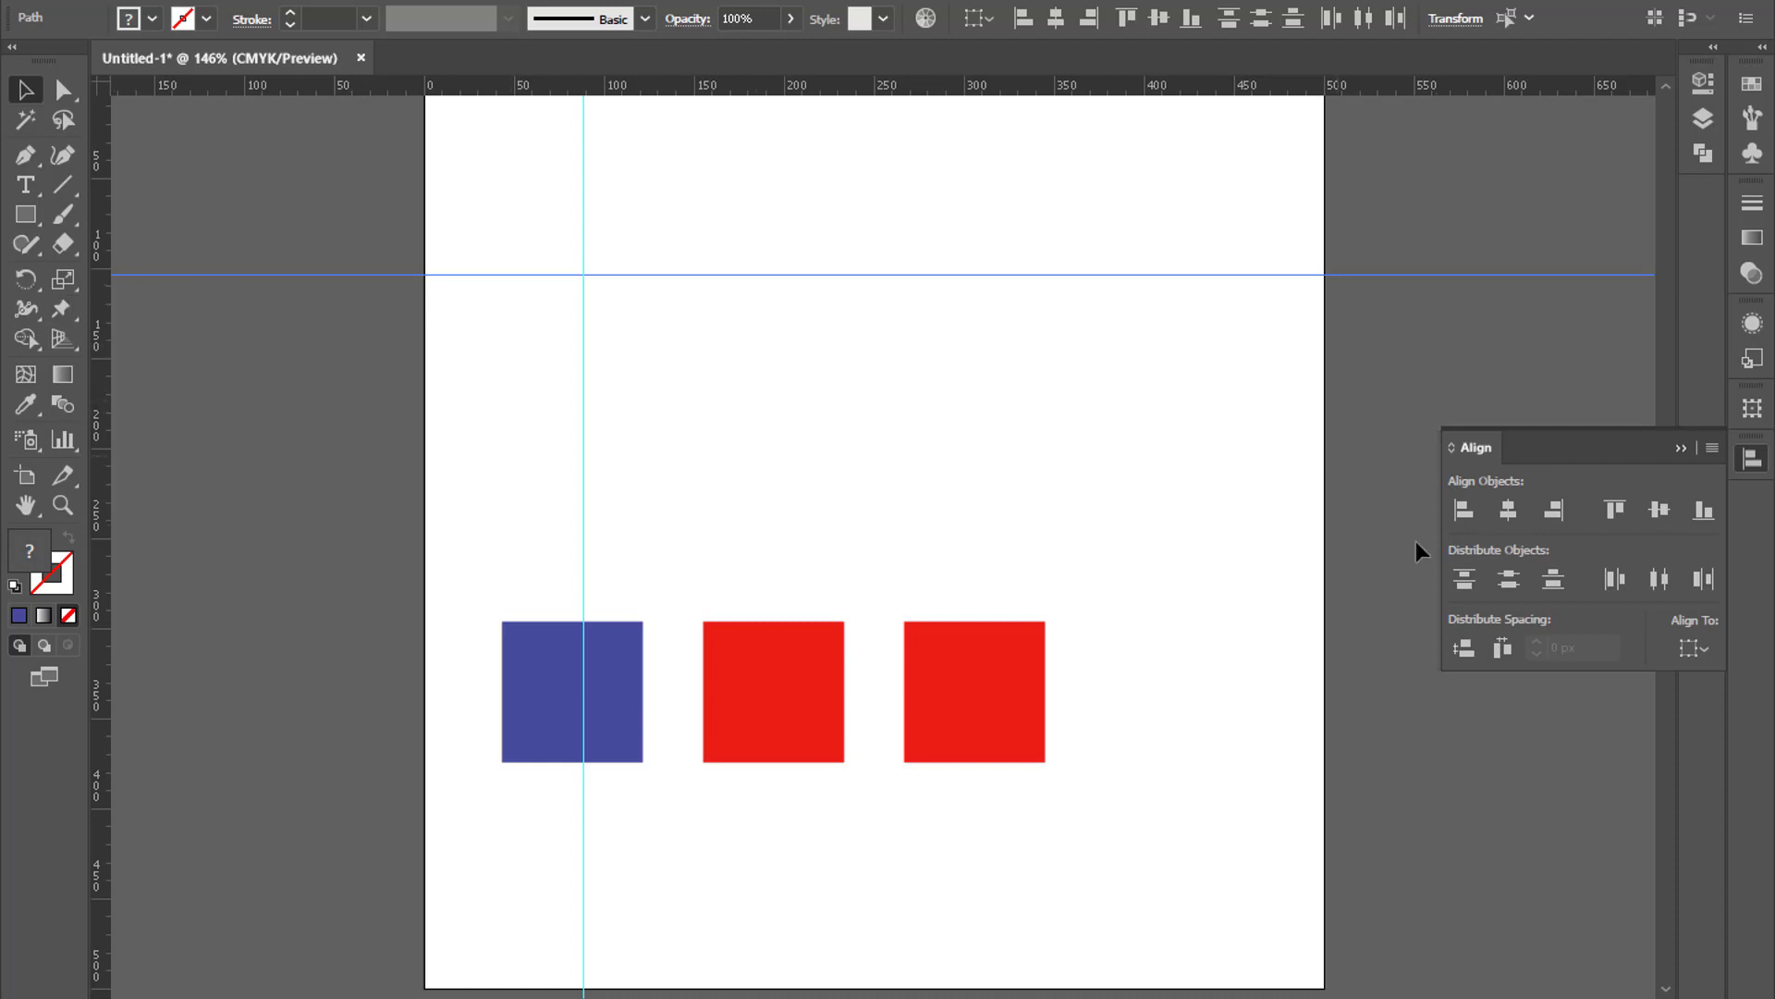
pyautogui.hotkey('ctrl', 'z')
# Step: Select the raised red square together with the vertical guide and horizontally align its left edge to the guide
pyautogui.click(877, 515)
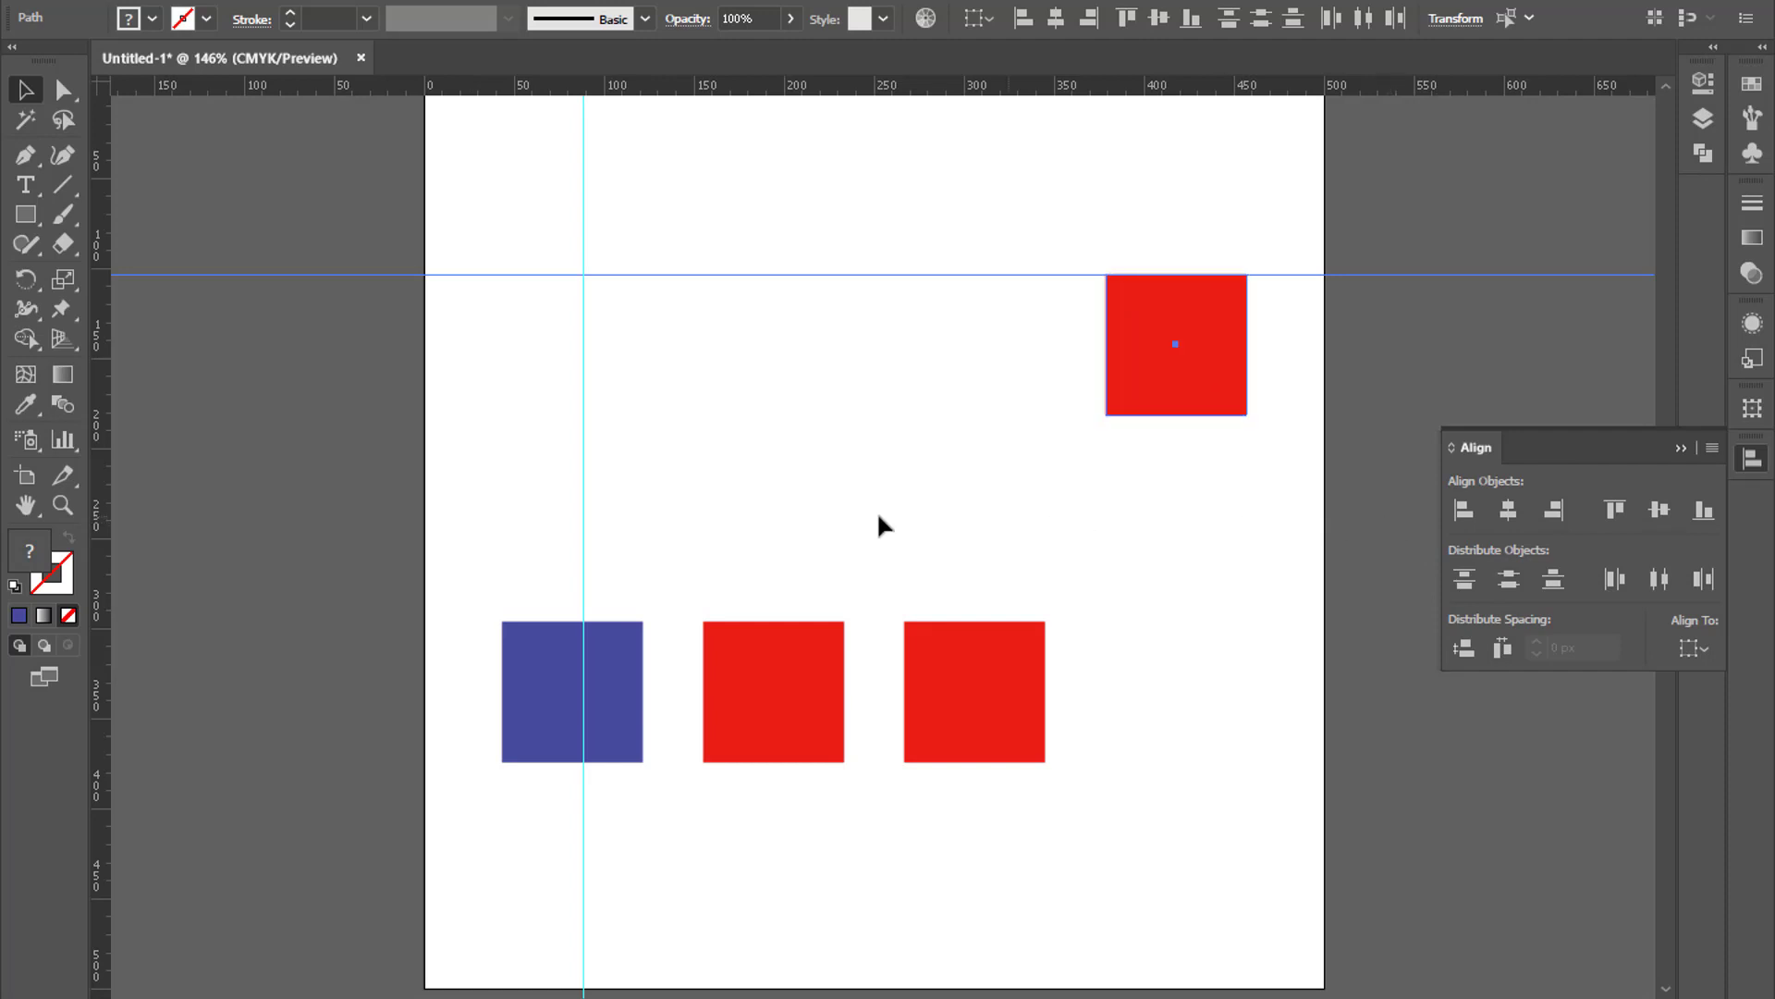
pyautogui.moveTo(467, 364); pyautogui.dragTo(1245, 408)
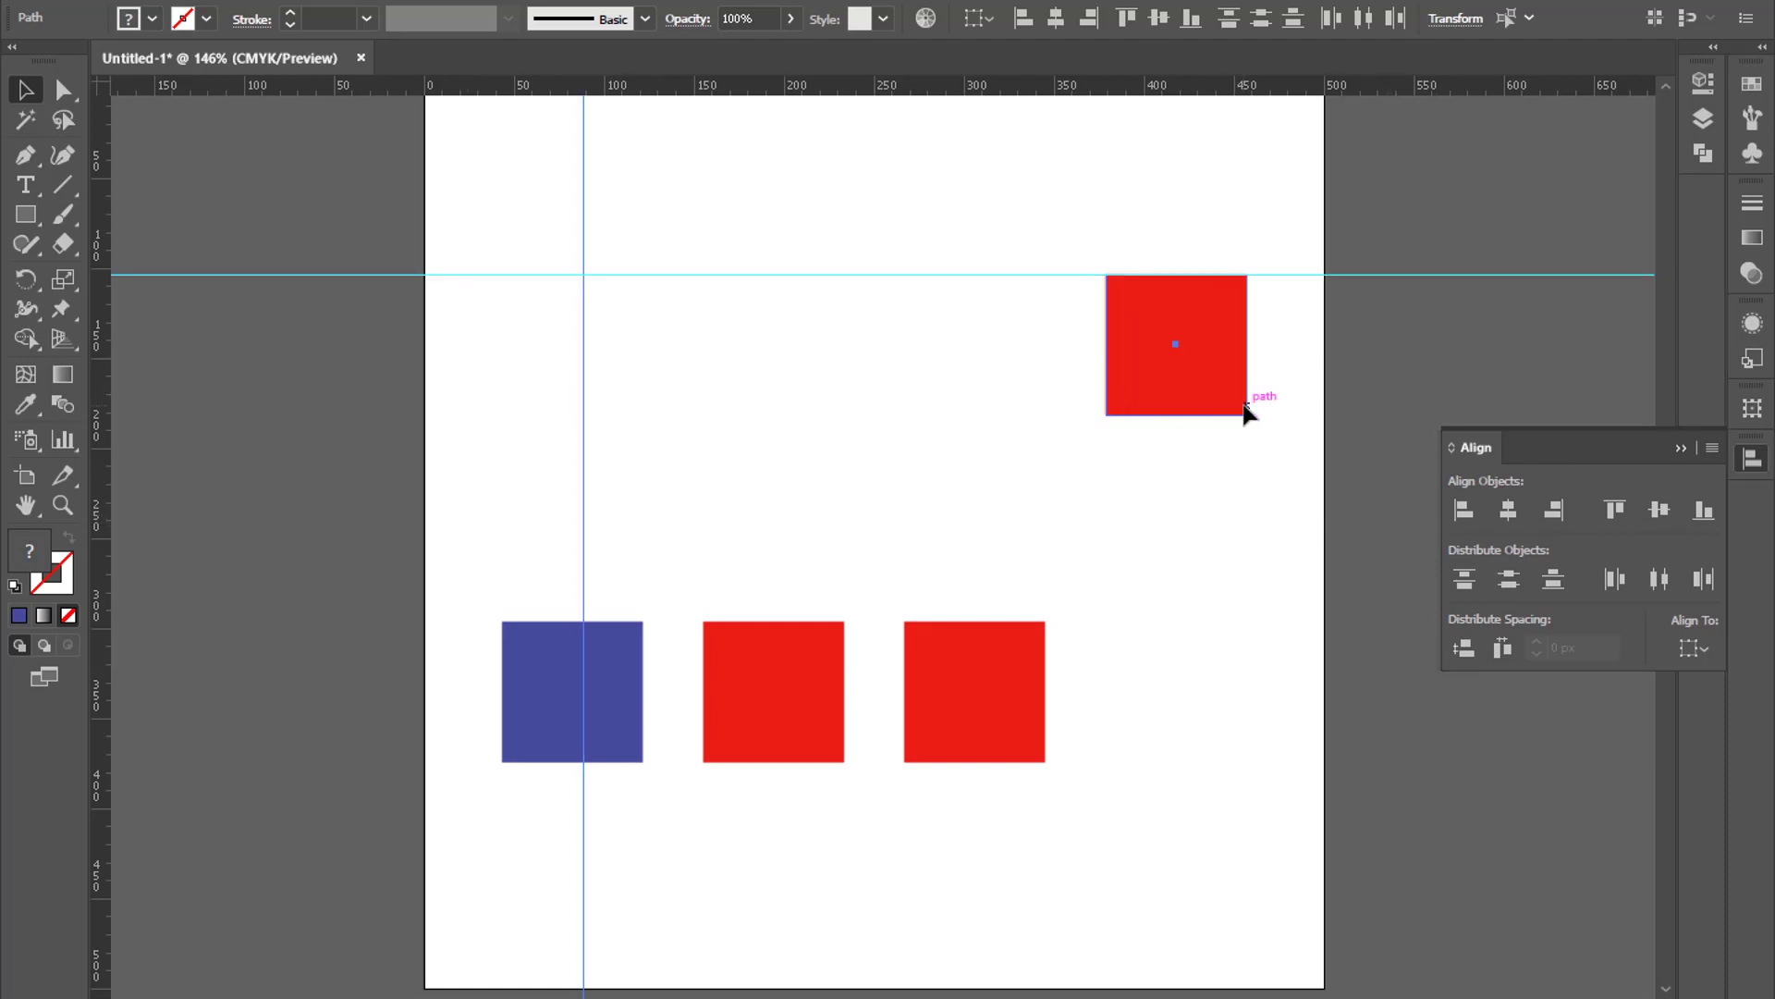
pyautogui.click(1463, 510)
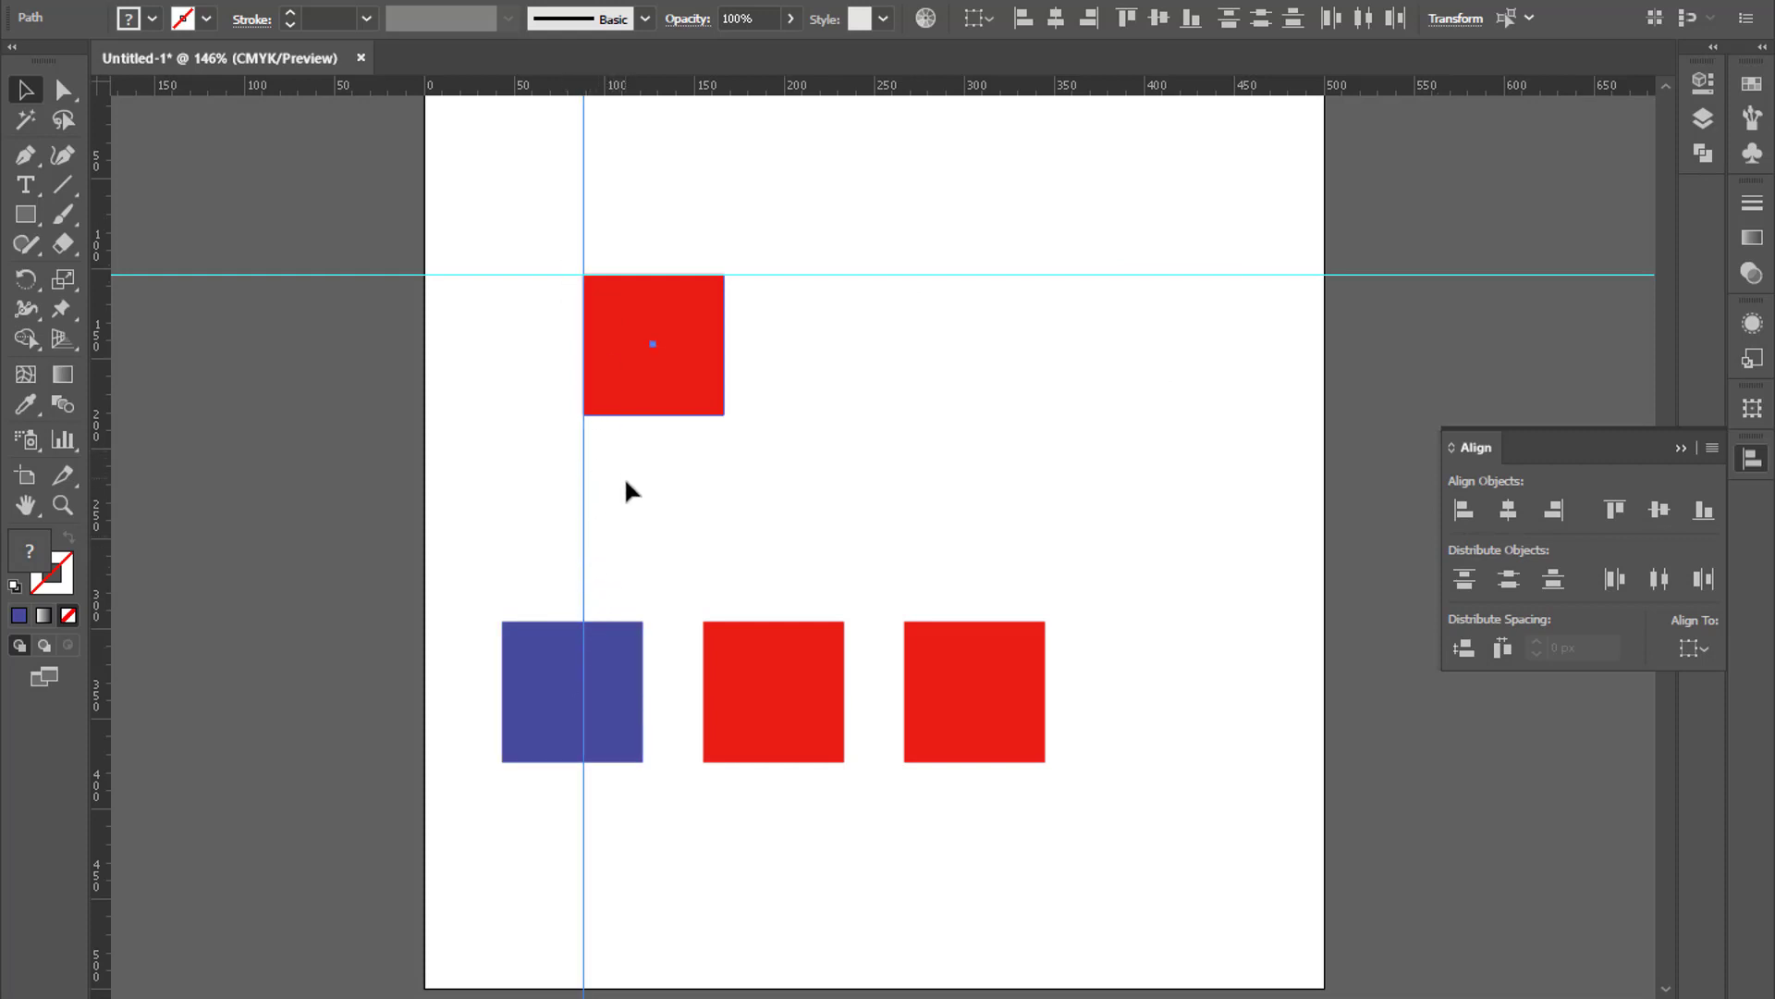
# Step: Select the rightmost red square of the lower row with the horizontal guide and vertically align its top to the guide
pyautogui.click(1027, 721)
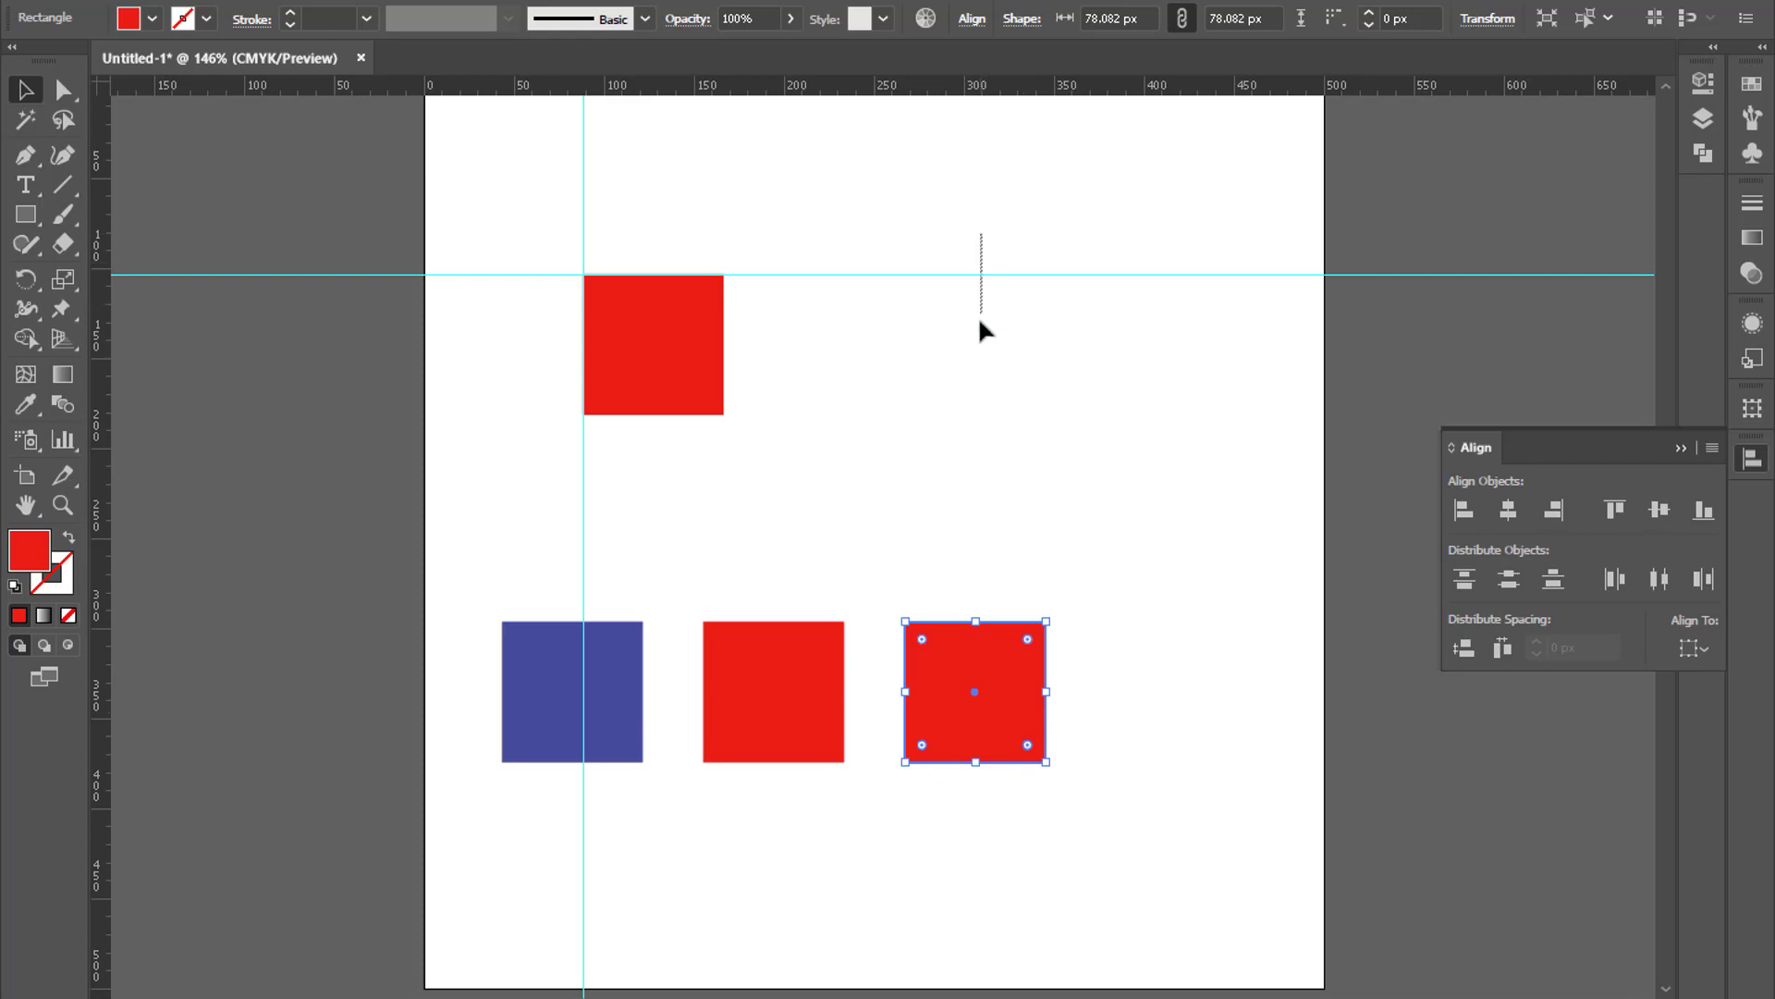
pyautogui.moveTo(980, 321); pyautogui.dragTo(956, 332)
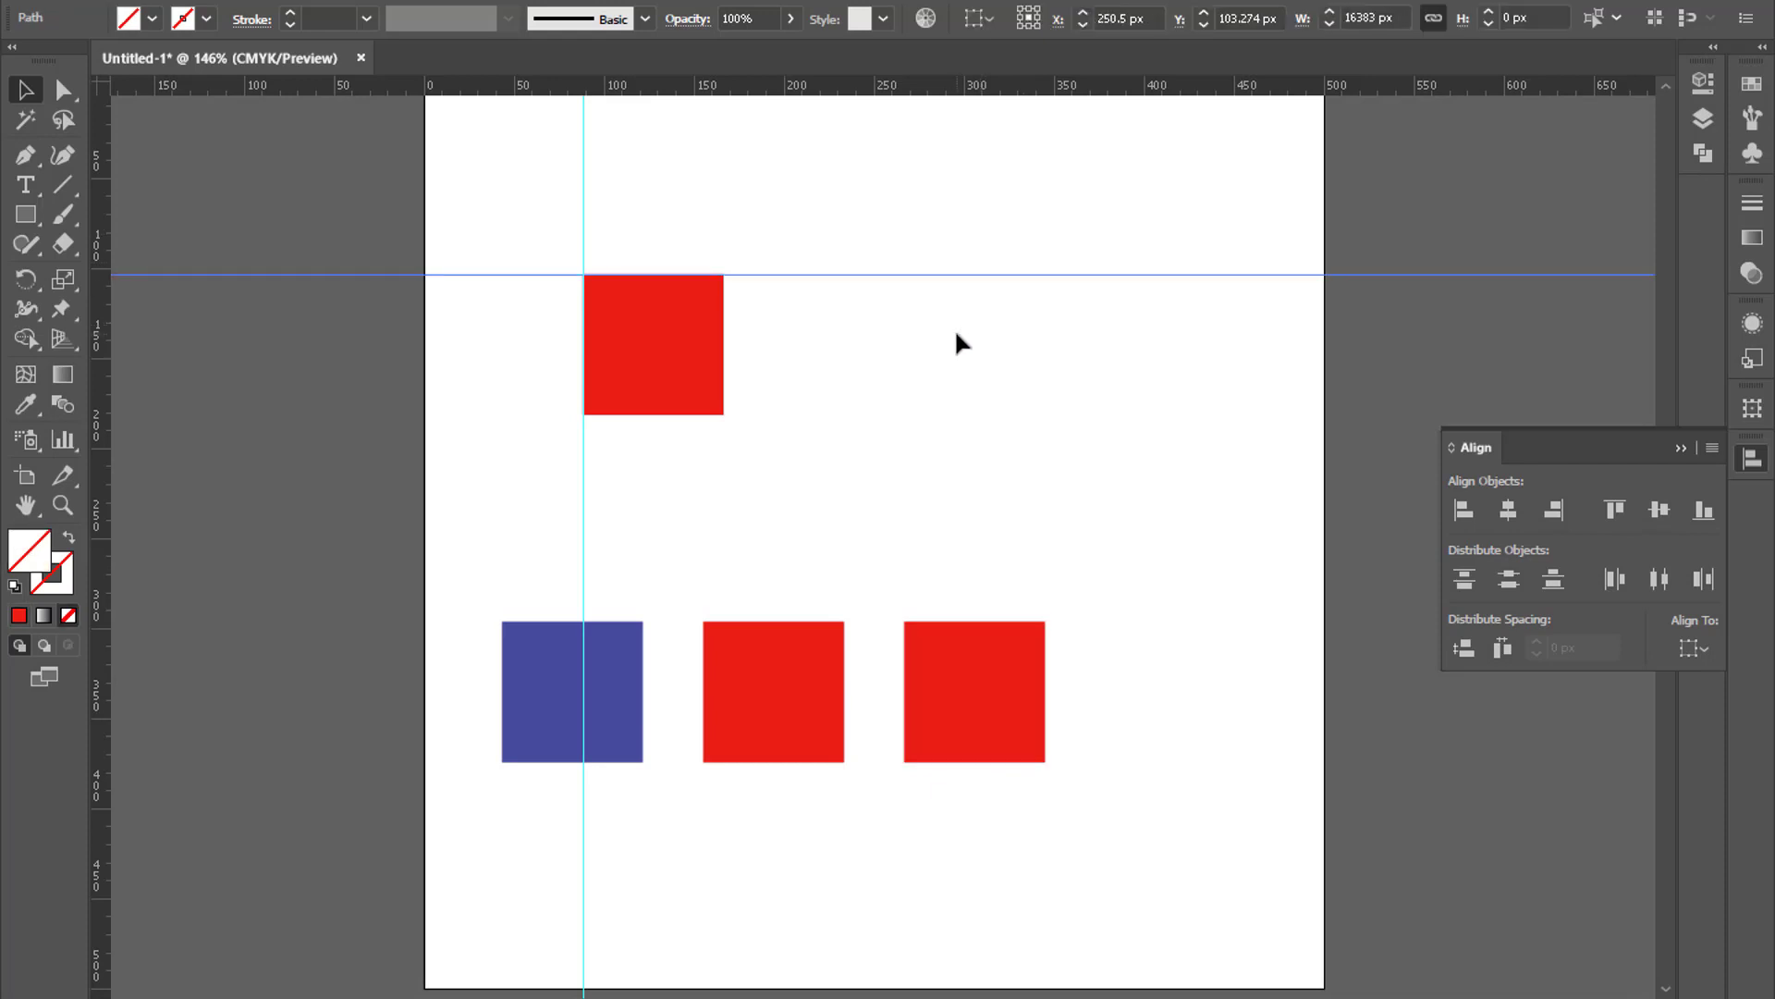
pyautogui.moveTo(989, 563); pyautogui.dragTo(974, 765)
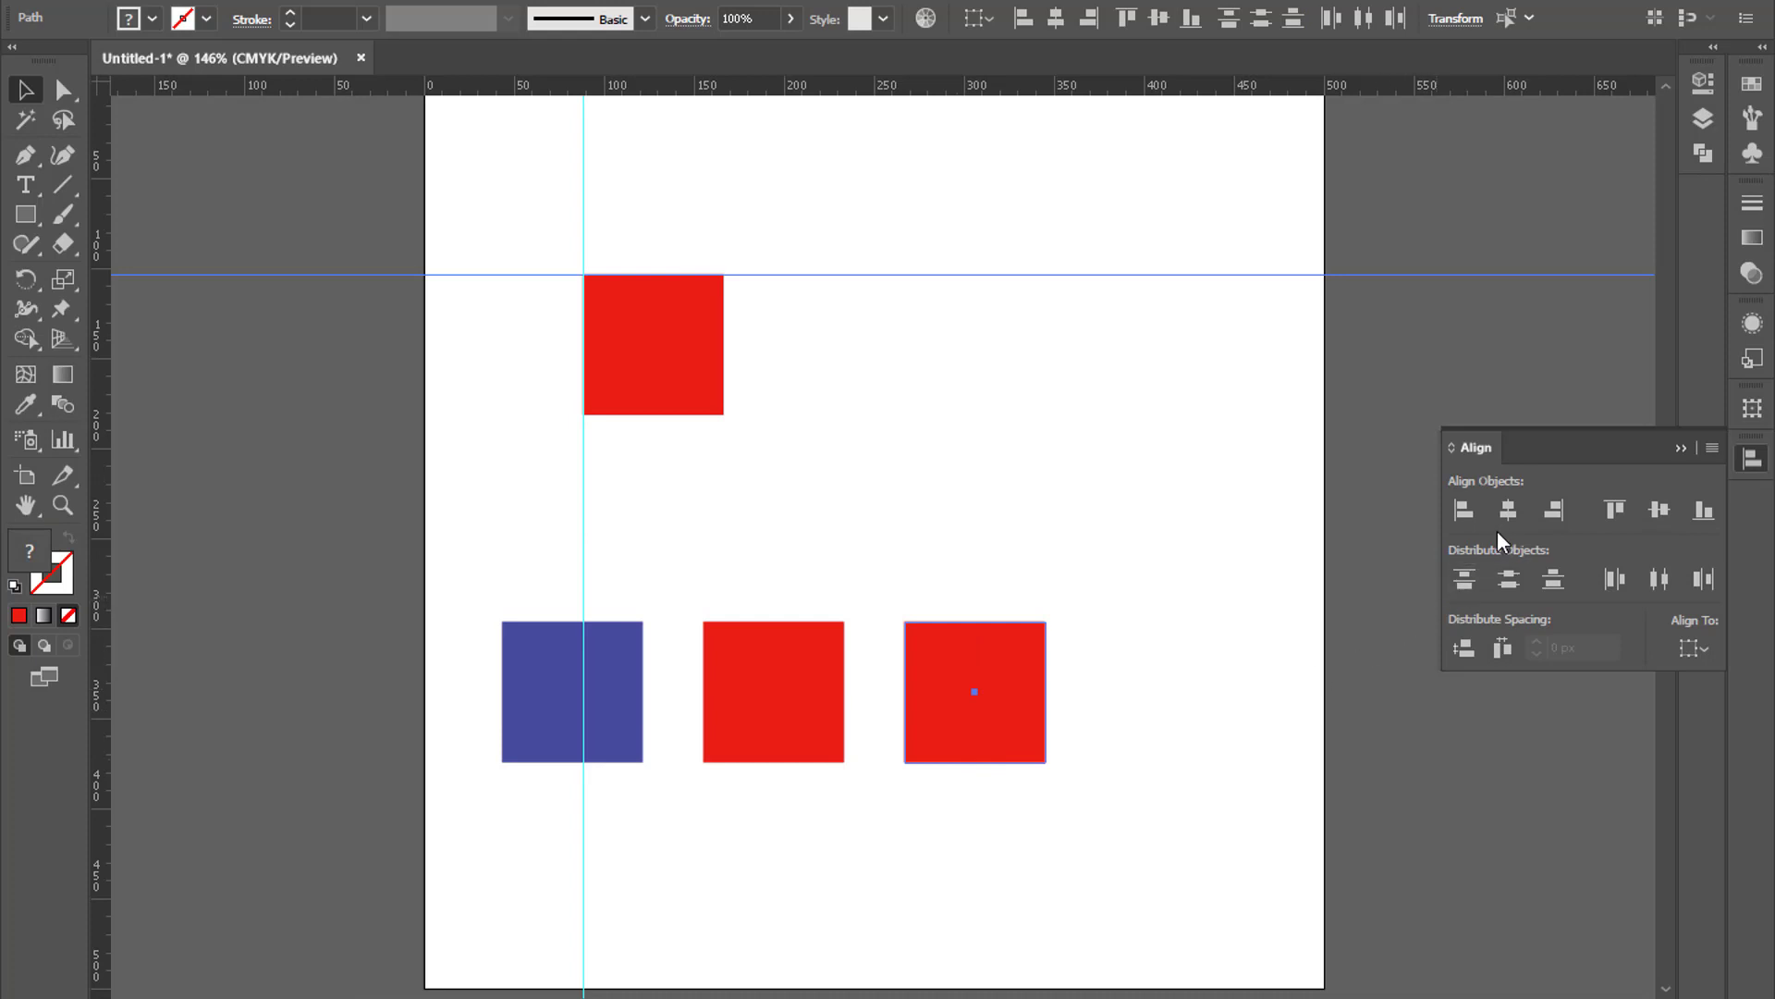
pyautogui.click(1607, 506)
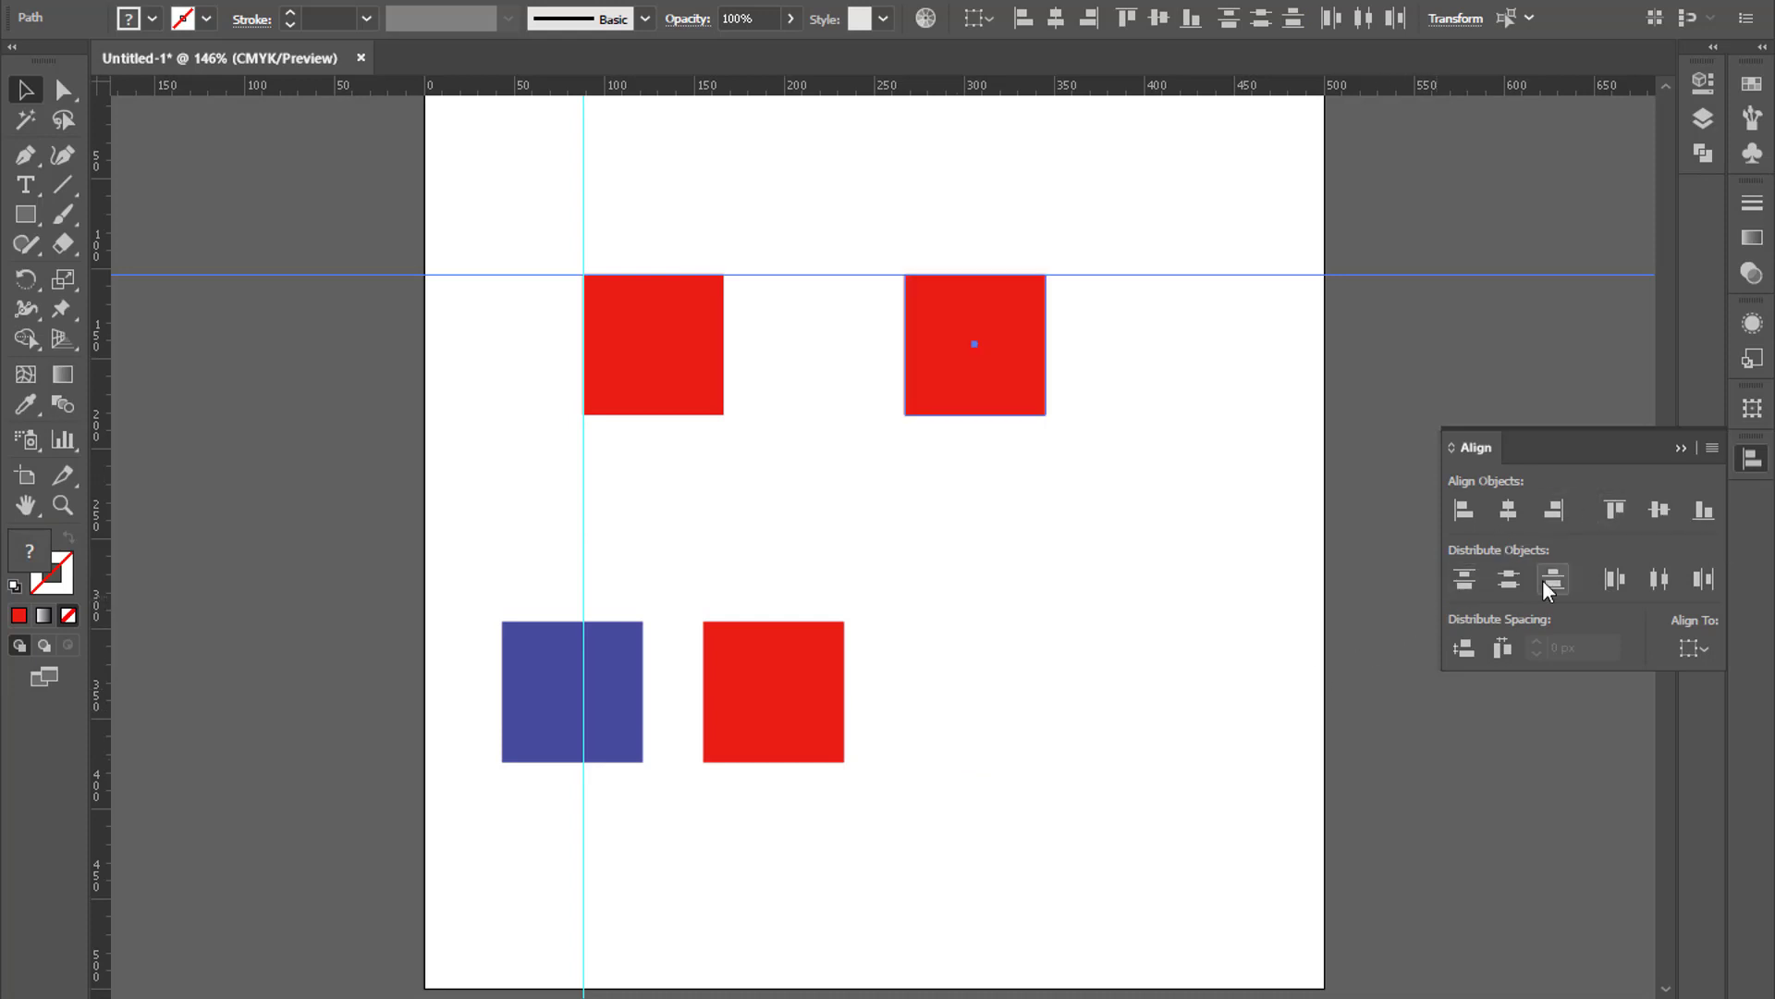
# Step: Switch alignment to the artboard and horizontally align the selected red square to the artboard's right edge
pyautogui.click(1695, 647)
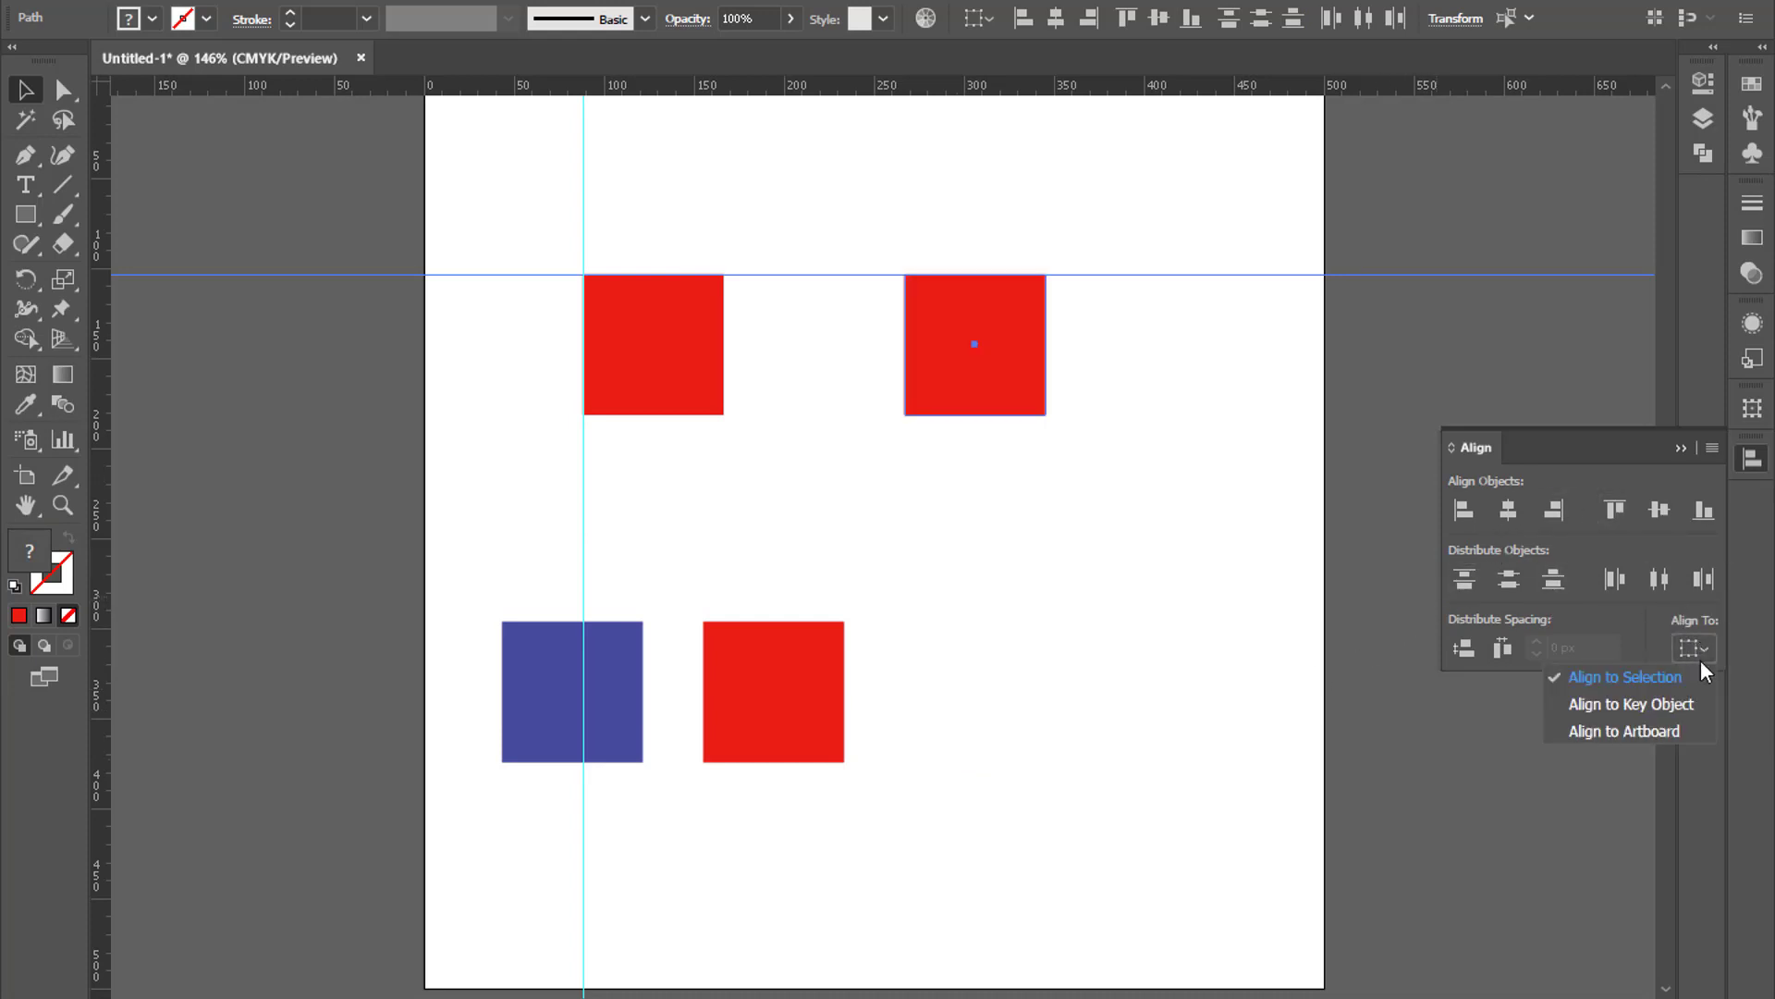
pyautogui.click(1642, 729)
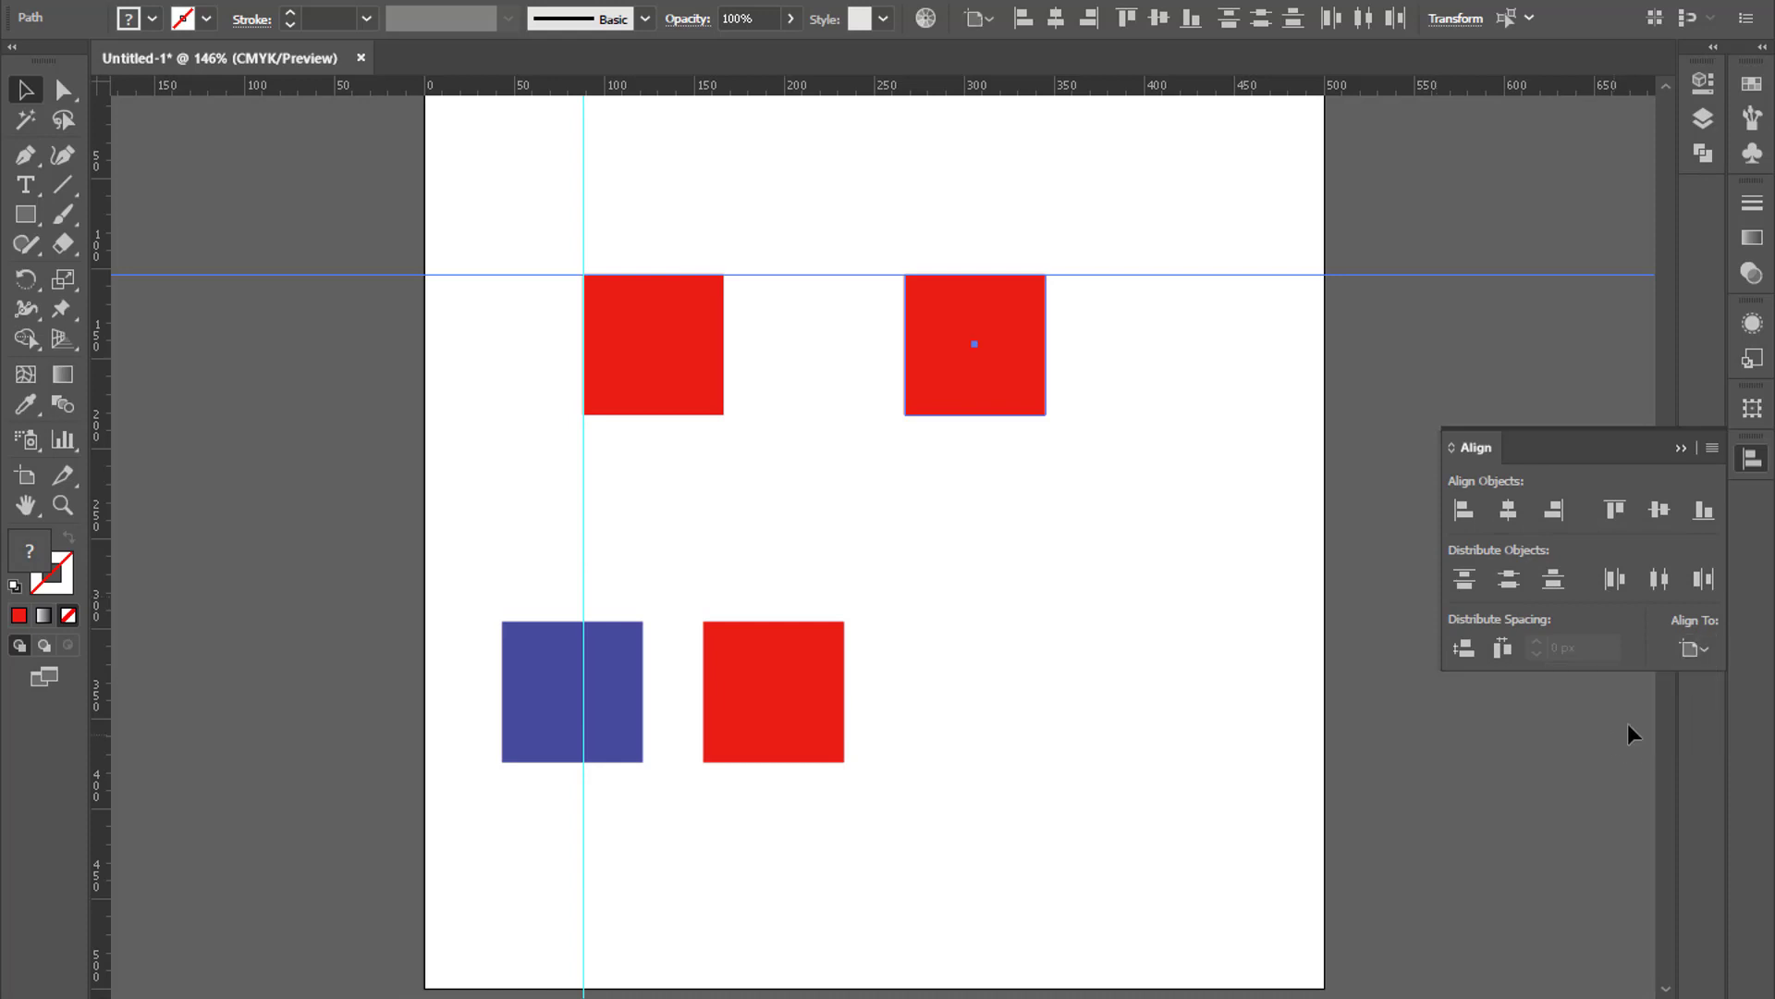
pyautogui.click(1709, 648)
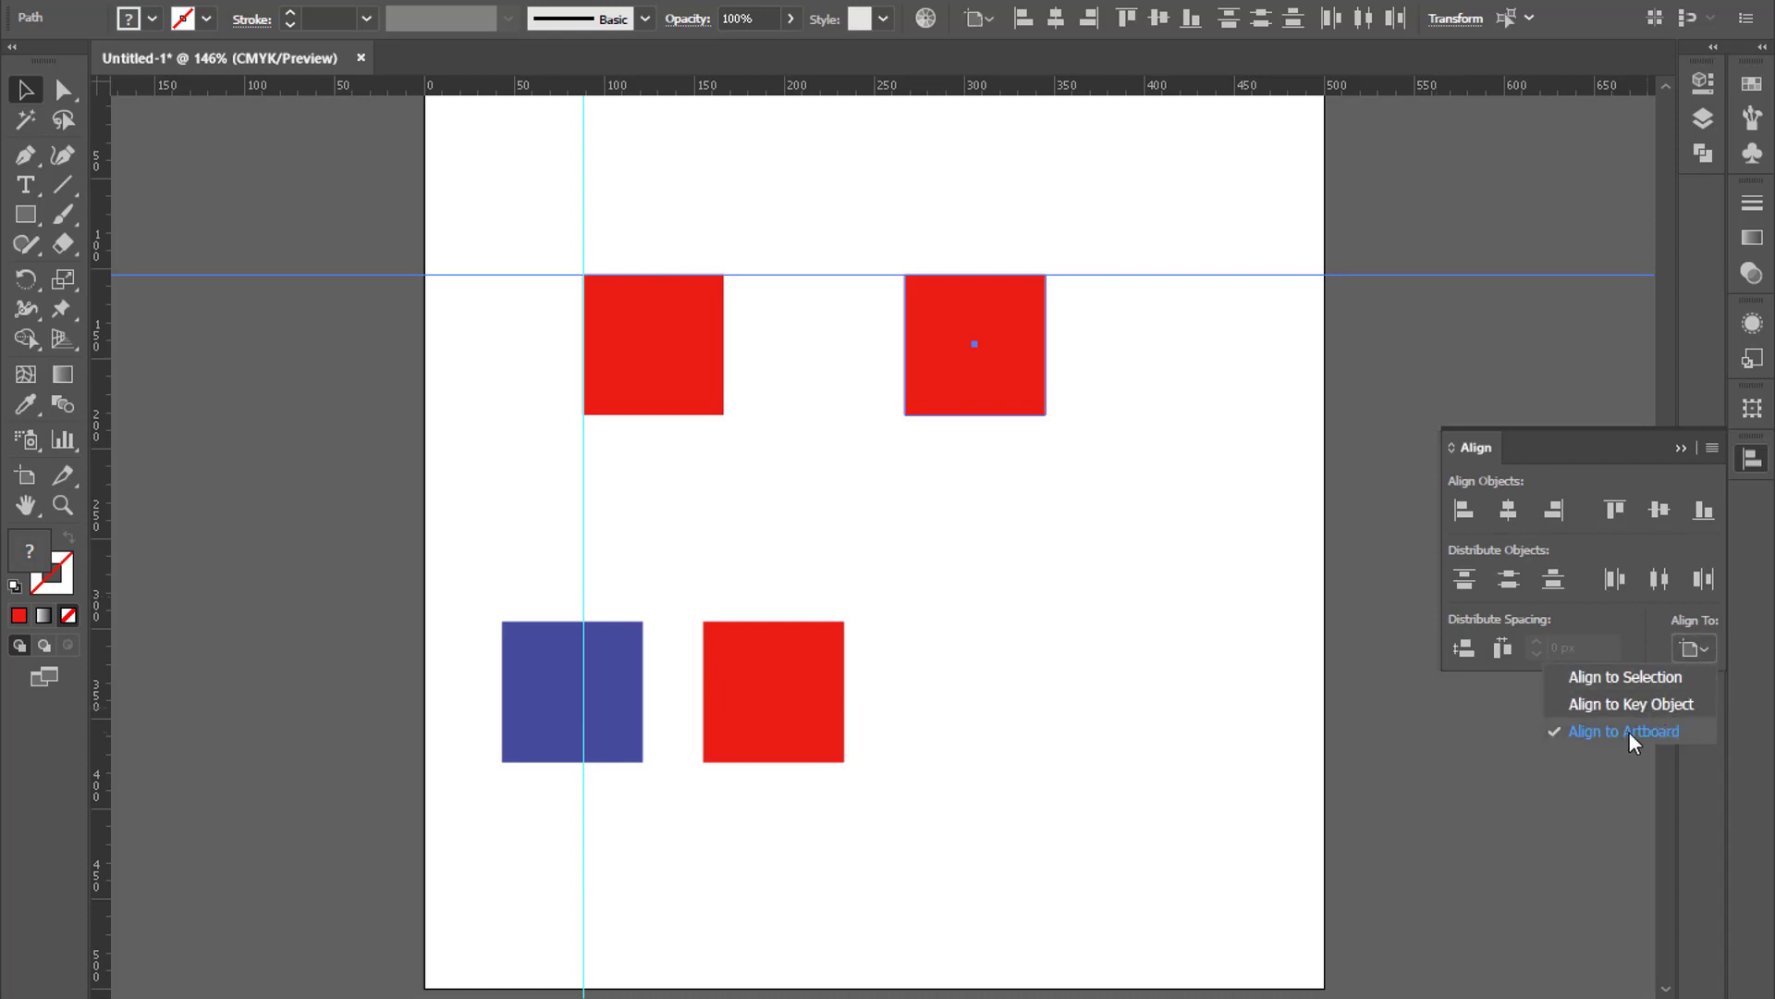
pyautogui.click(1557, 507)
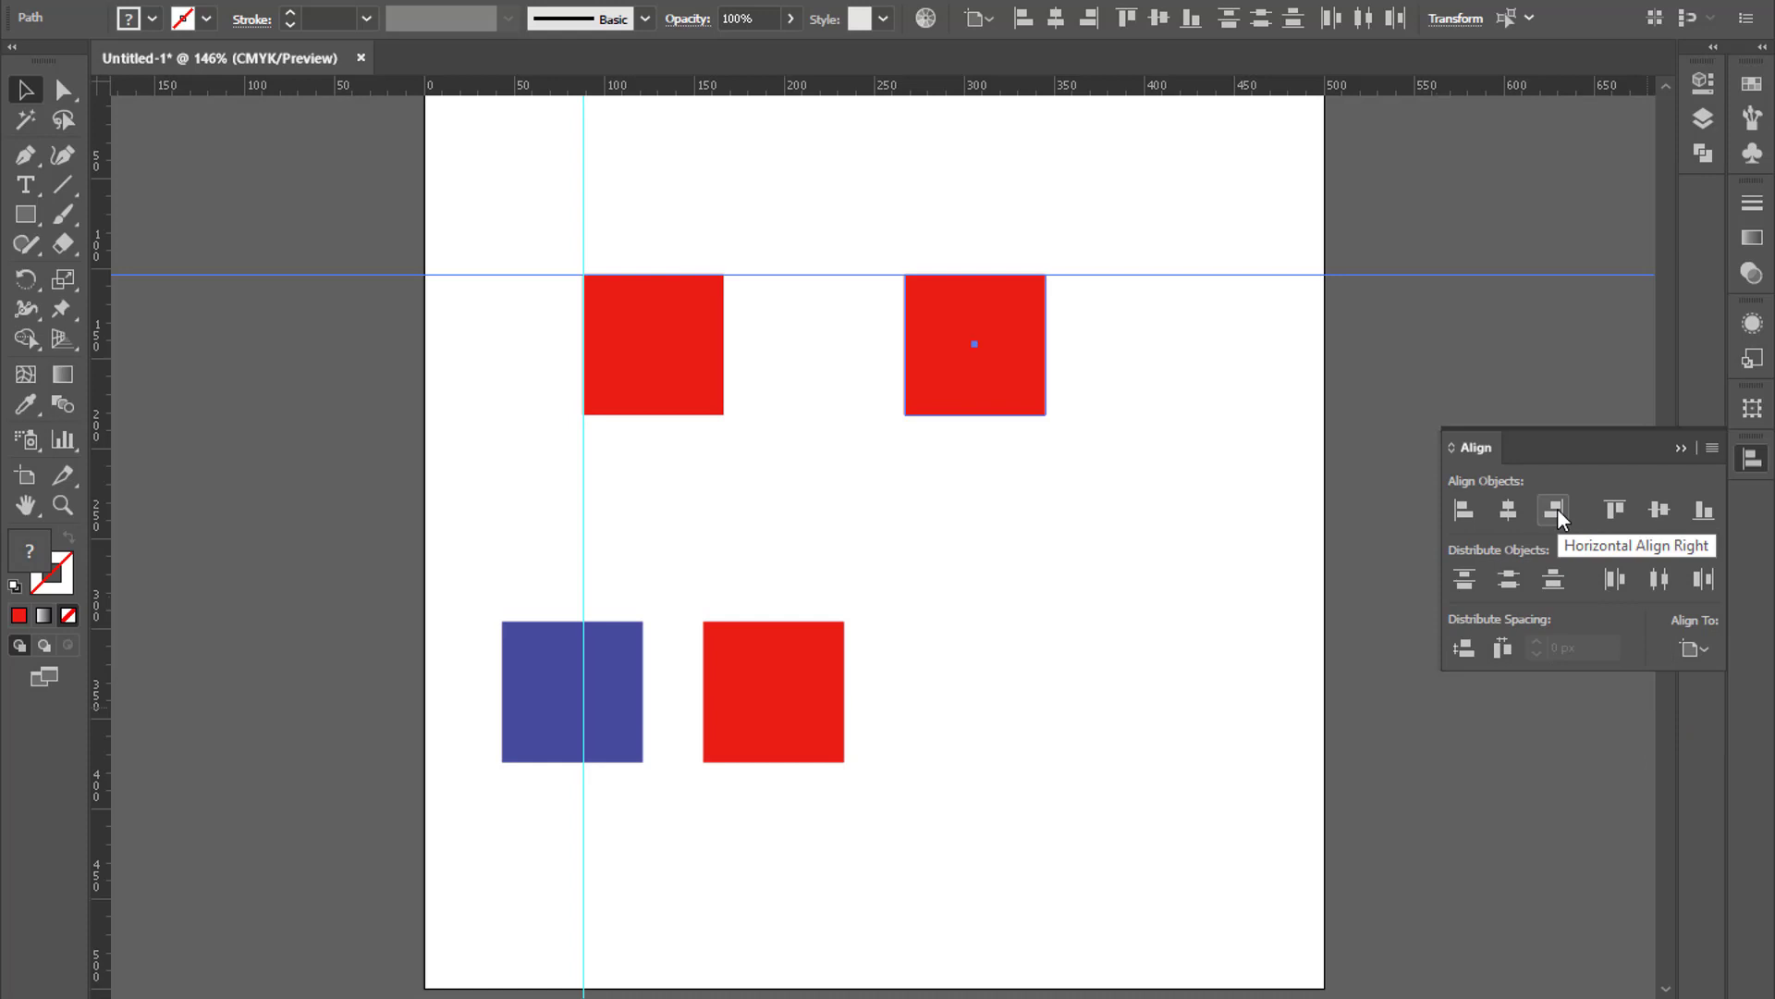
pyautogui.click(1554, 510)
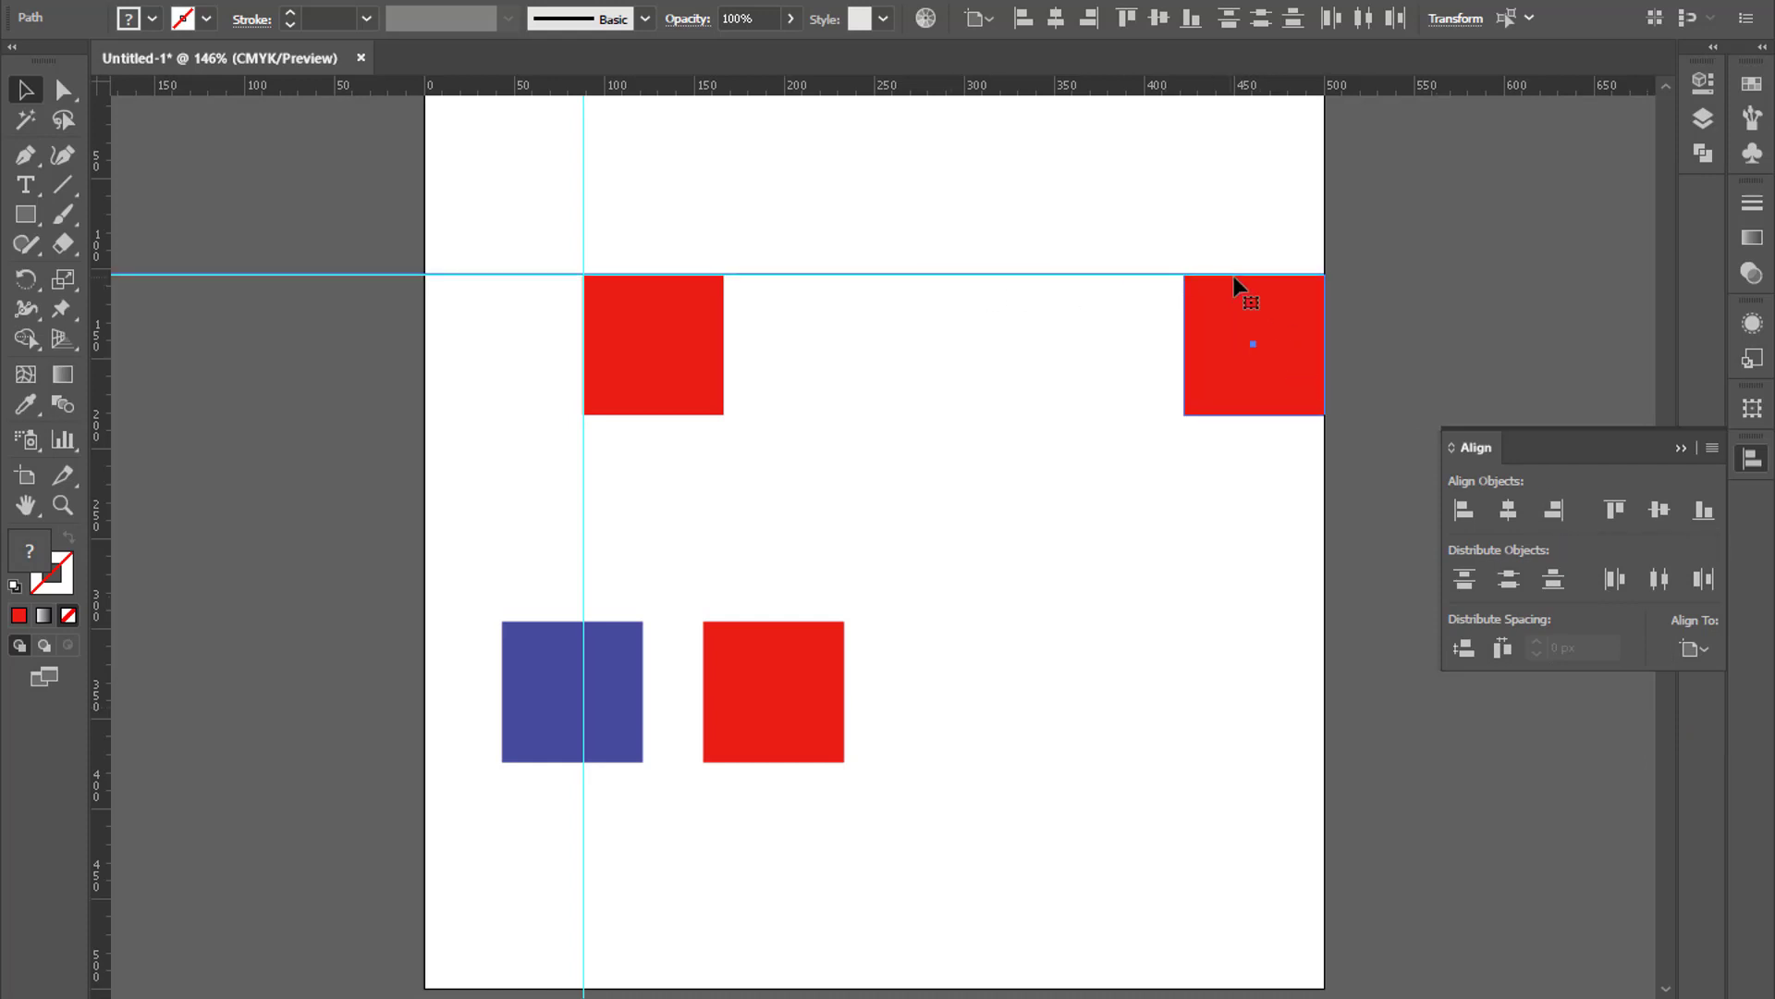